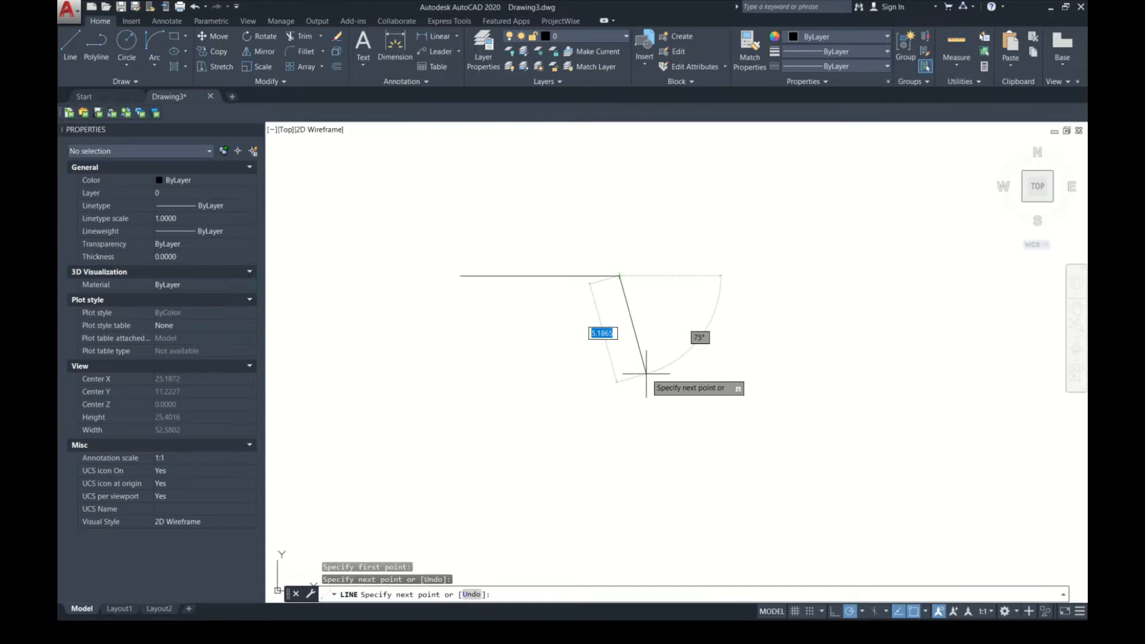
Step: End the current line and draw two connected line segments, the first one crossing the horizontal line diagonally
key(Escape)
key(Return)
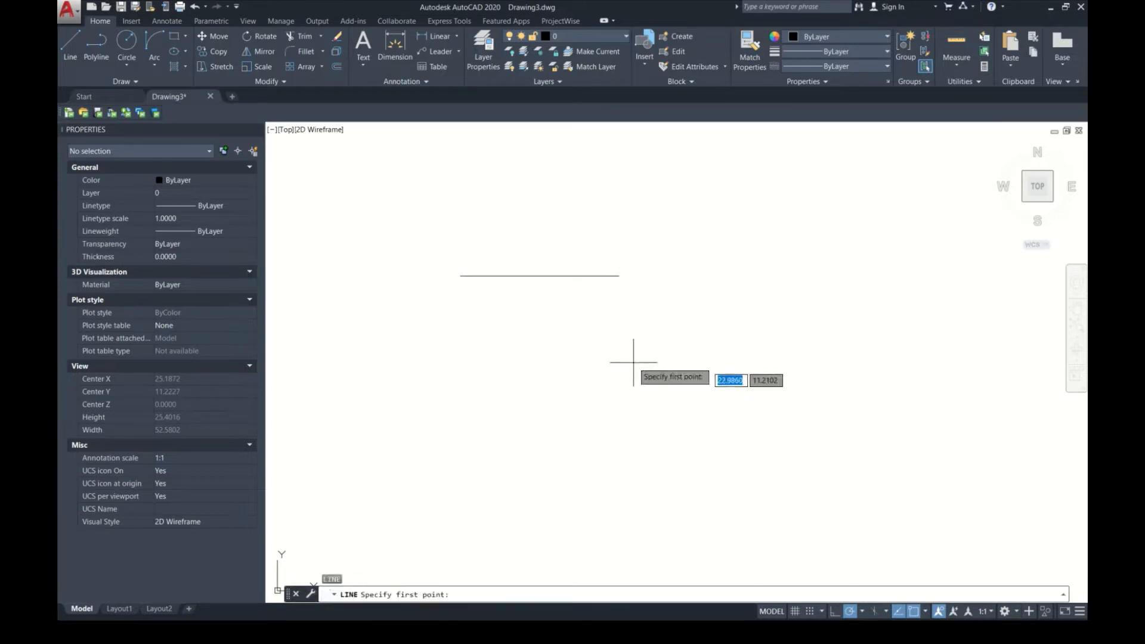
click(516, 317)
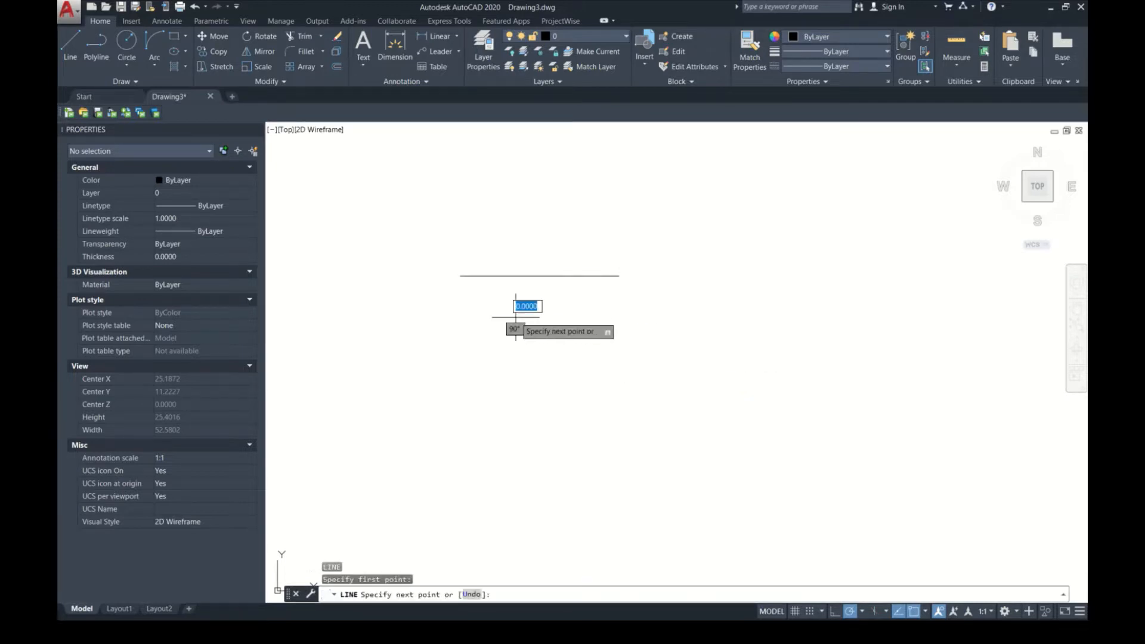
click(599, 205)
click(707, 222)
key(Escape)
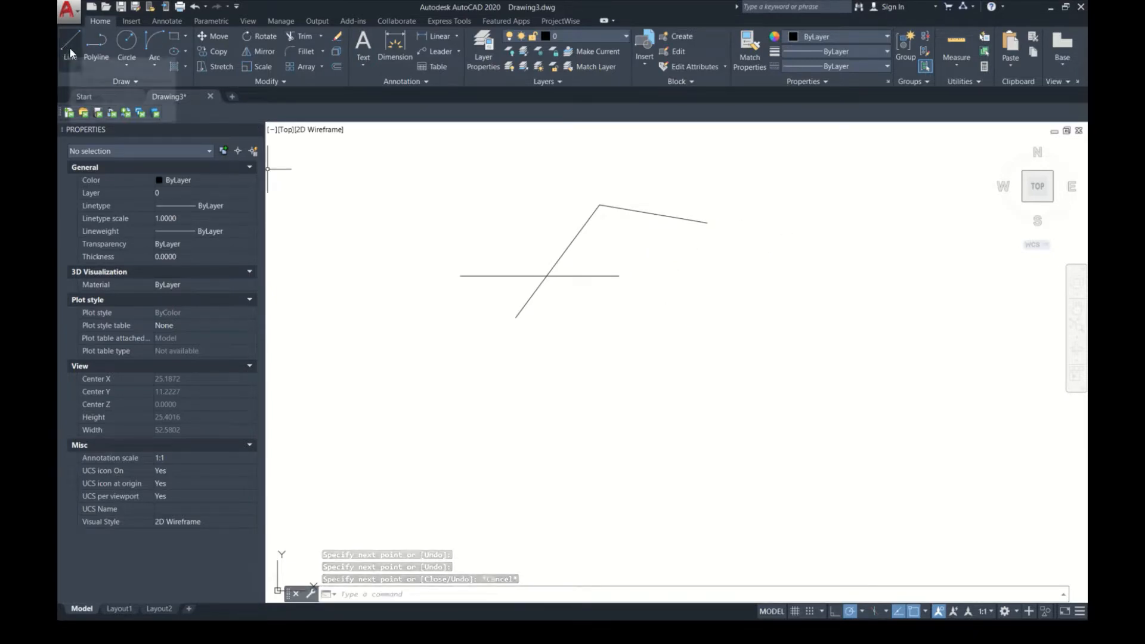
Step: Draw an open six-segment polyline about 30 units long in total, to the right of the existing lines
middle_drag(630, 314, 515, 305)
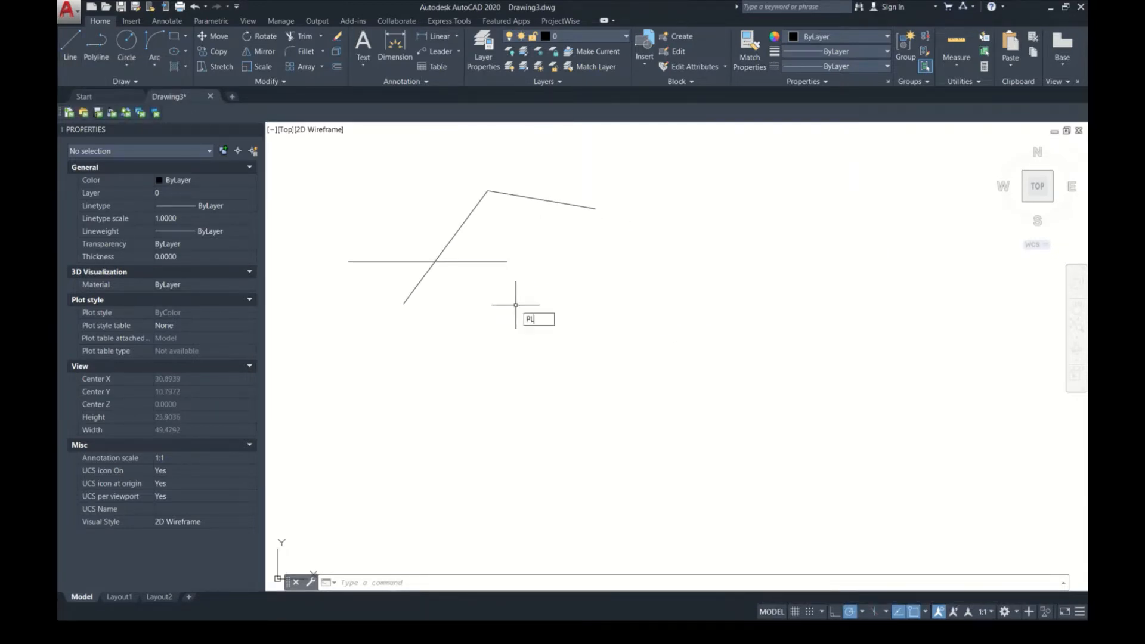
key(Return)
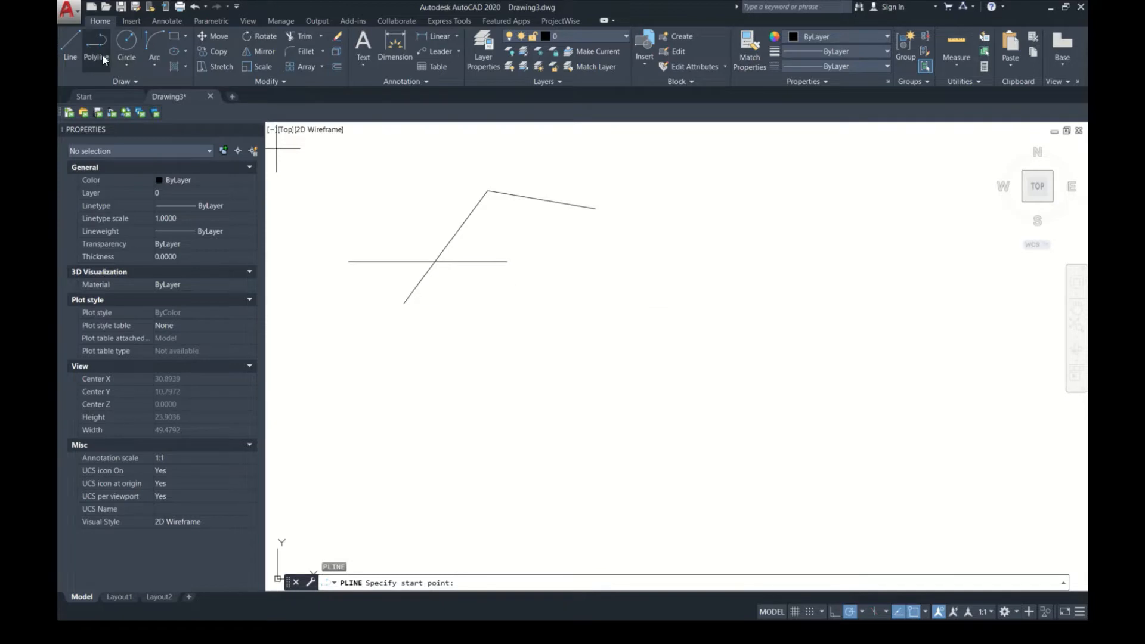
click(652, 246)
click(769, 208)
click(862, 221)
click(877, 282)
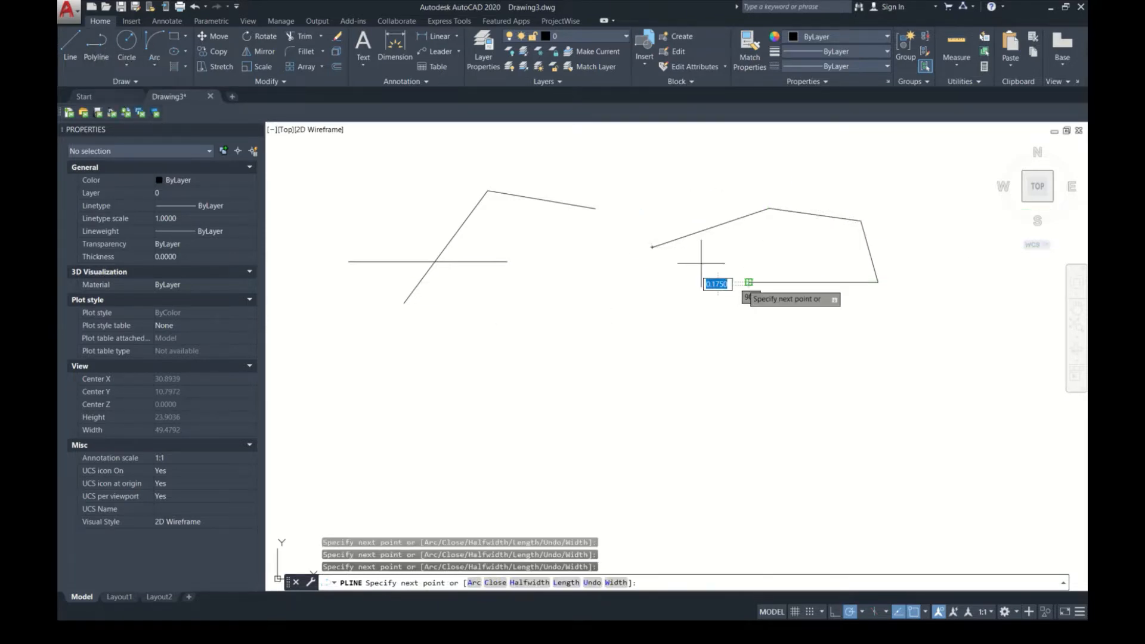
click(748, 282)
click(689, 258)
click(681, 372)
key(Return)
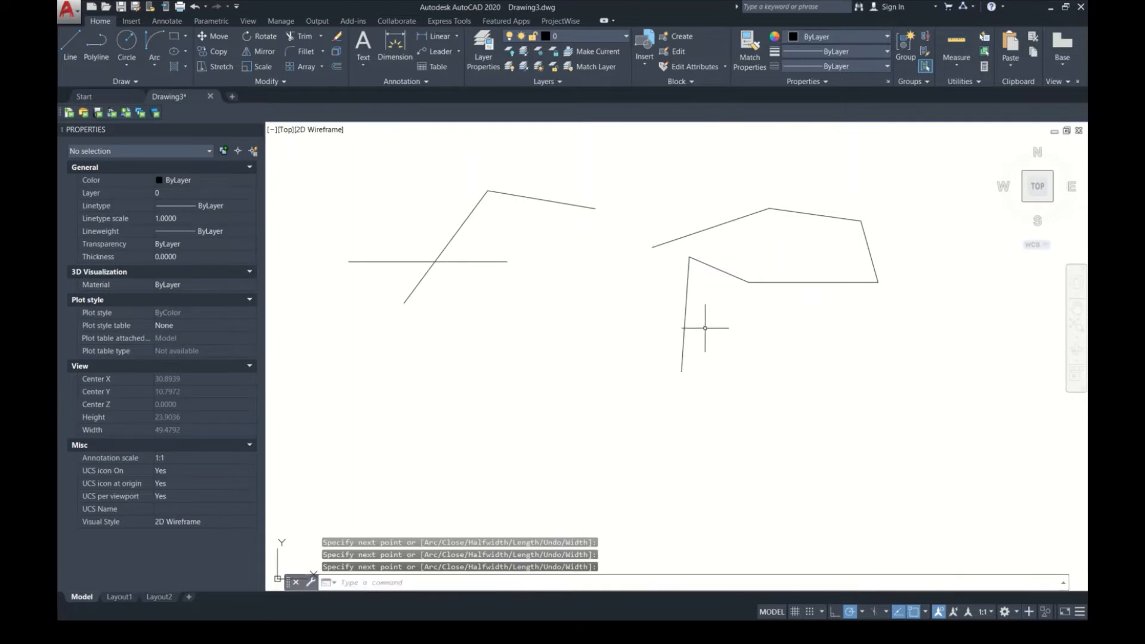
Step: Select the polyline and all the lines in the drawing and erase them
click(686, 327)
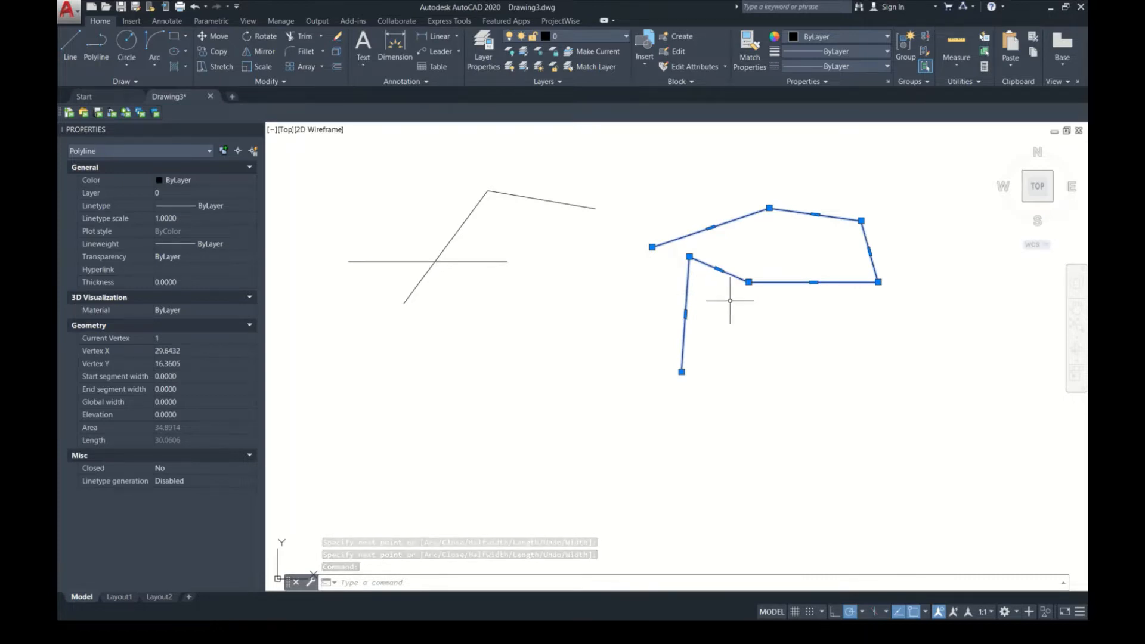
click(913, 338)
click(377, 171)
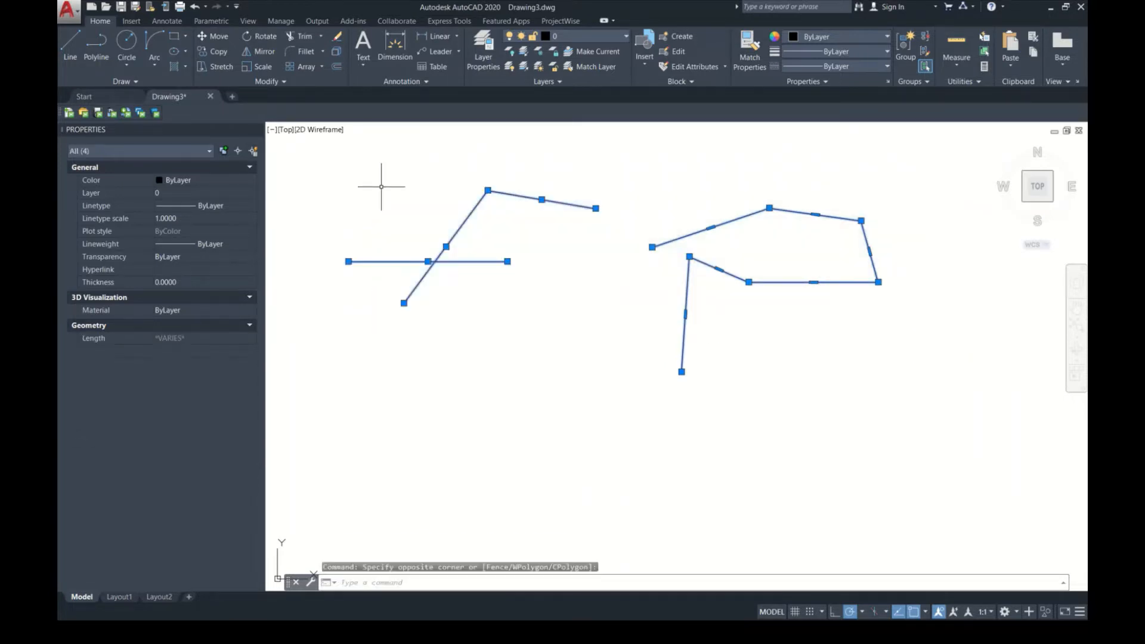
key(Delete)
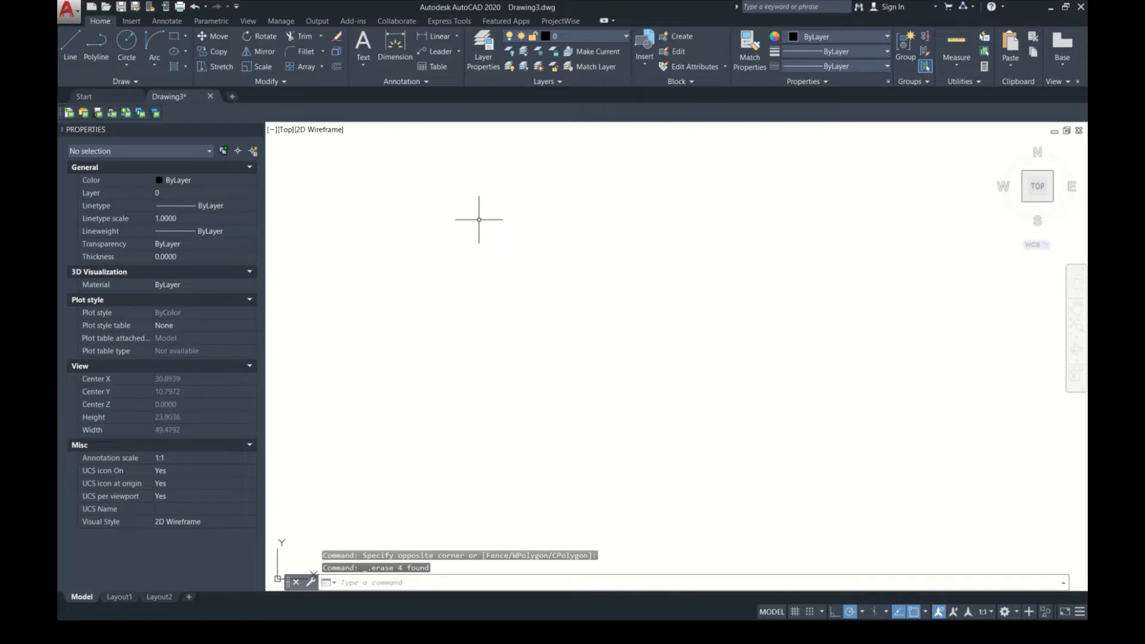
Step: Draw a circle by centre and radius in the upper-left part of the drawing and review the other circle construction methods
text(c)
key(Return)
click(392, 184)
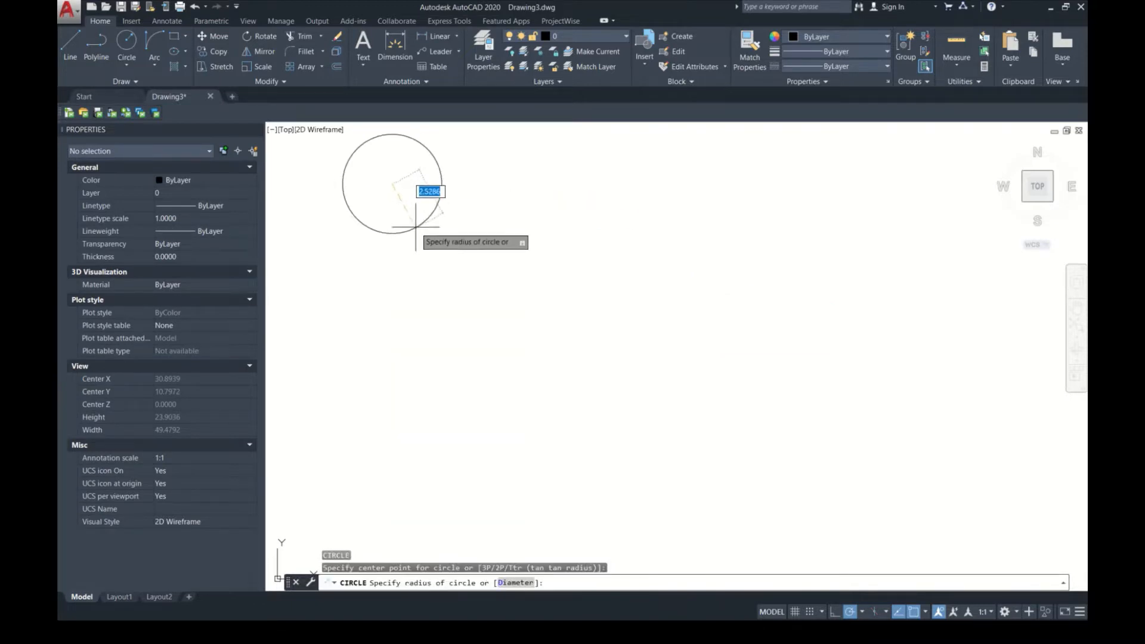
click(431, 190)
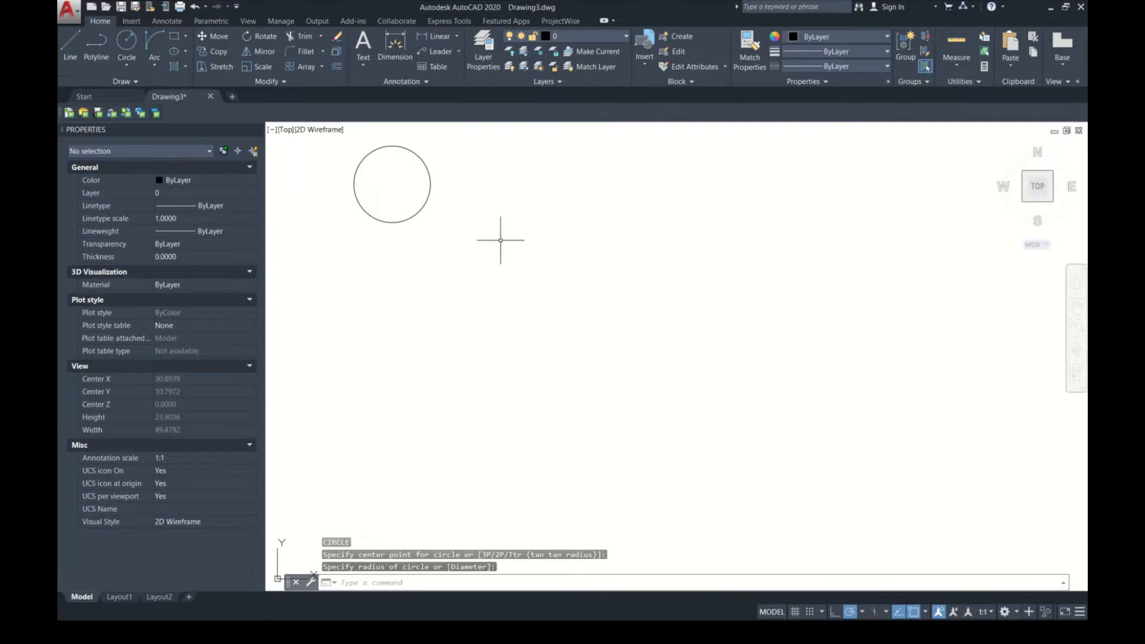
click(133, 63)
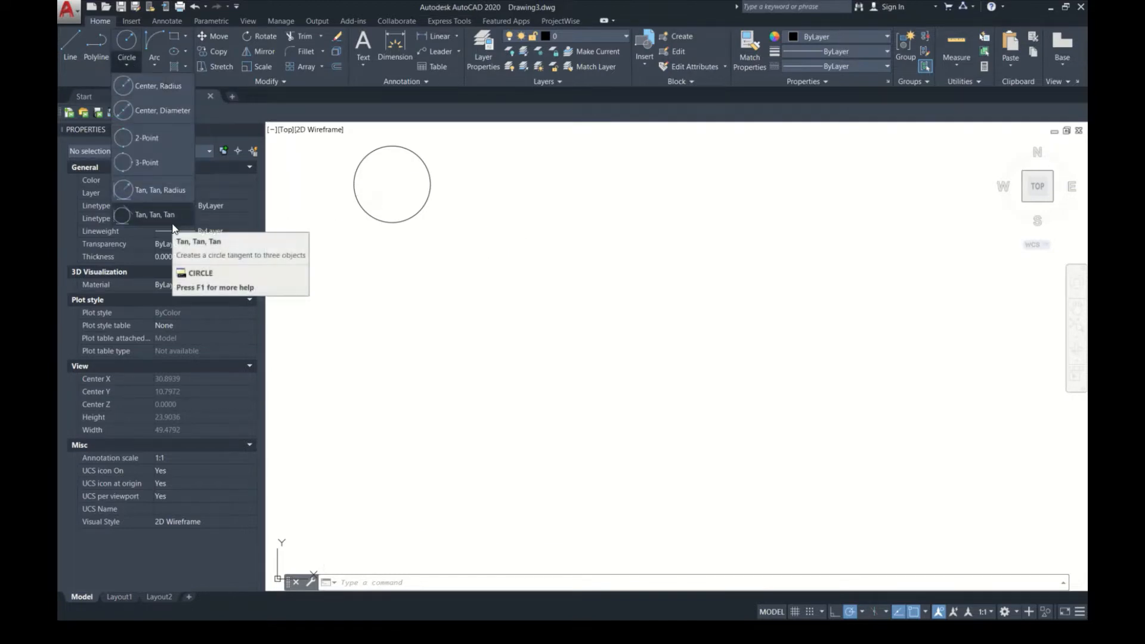
click(424, 235)
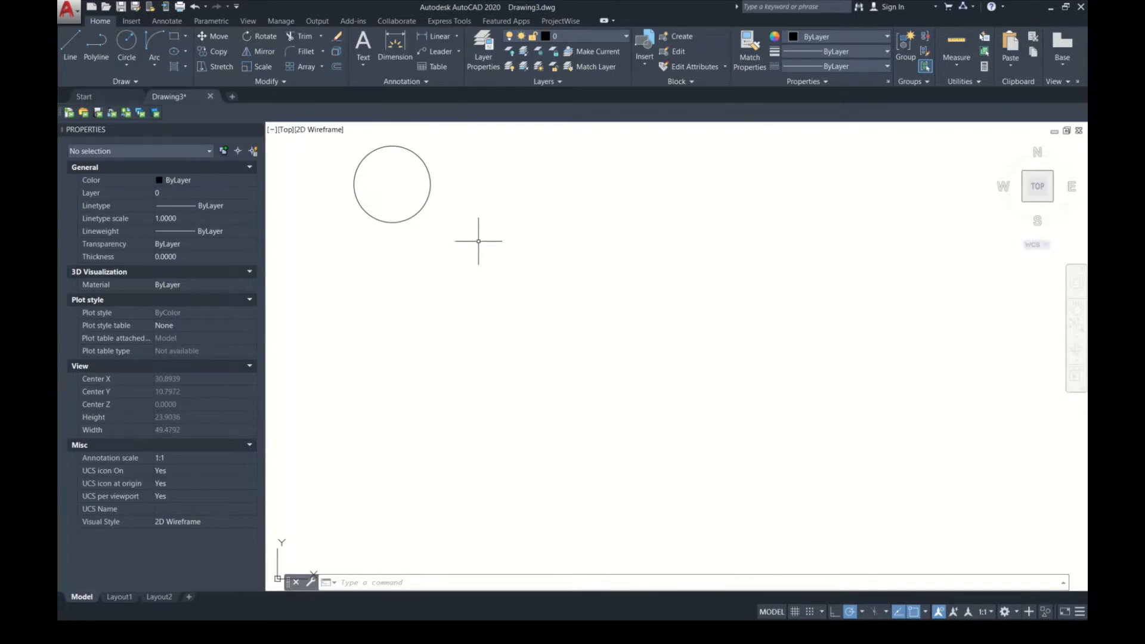
key(Escape)
Step: Draw an upward-bulging three-point arc to the right of the circle and review the other arc construction methods
text(a)
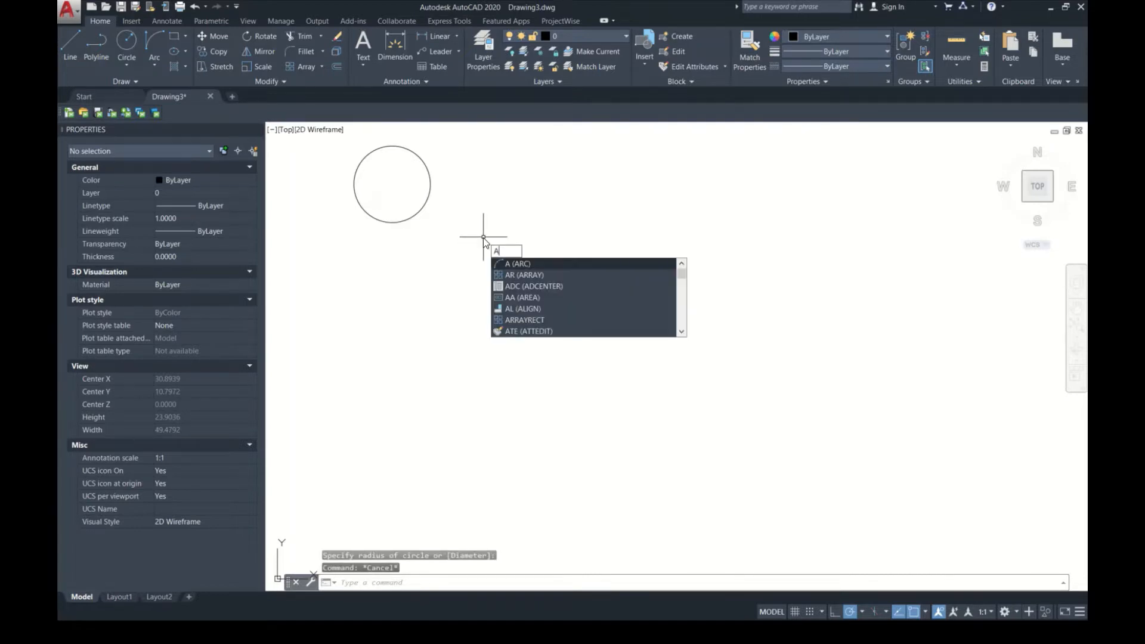
key(Return)
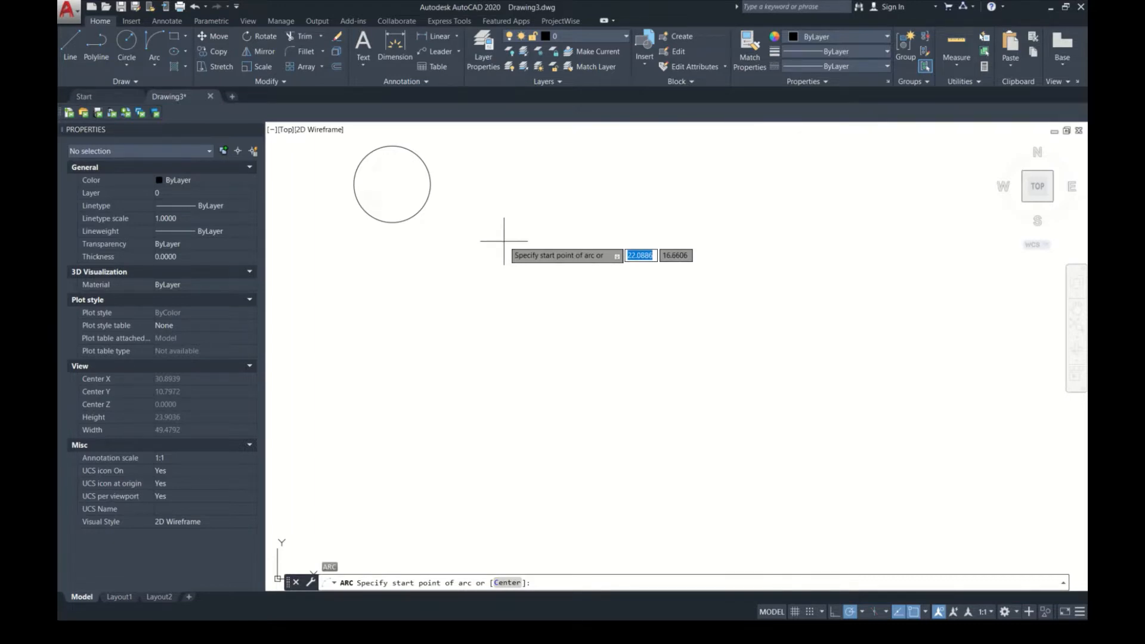
click(504, 241)
click(673, 236)
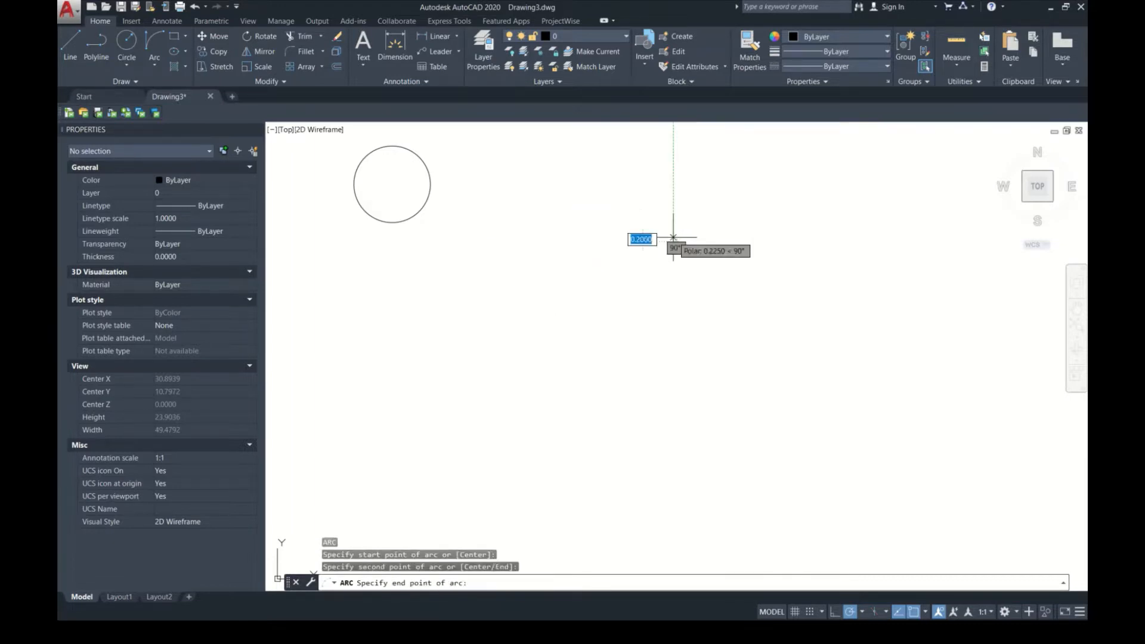
click(696, 269)
click(154, 63)
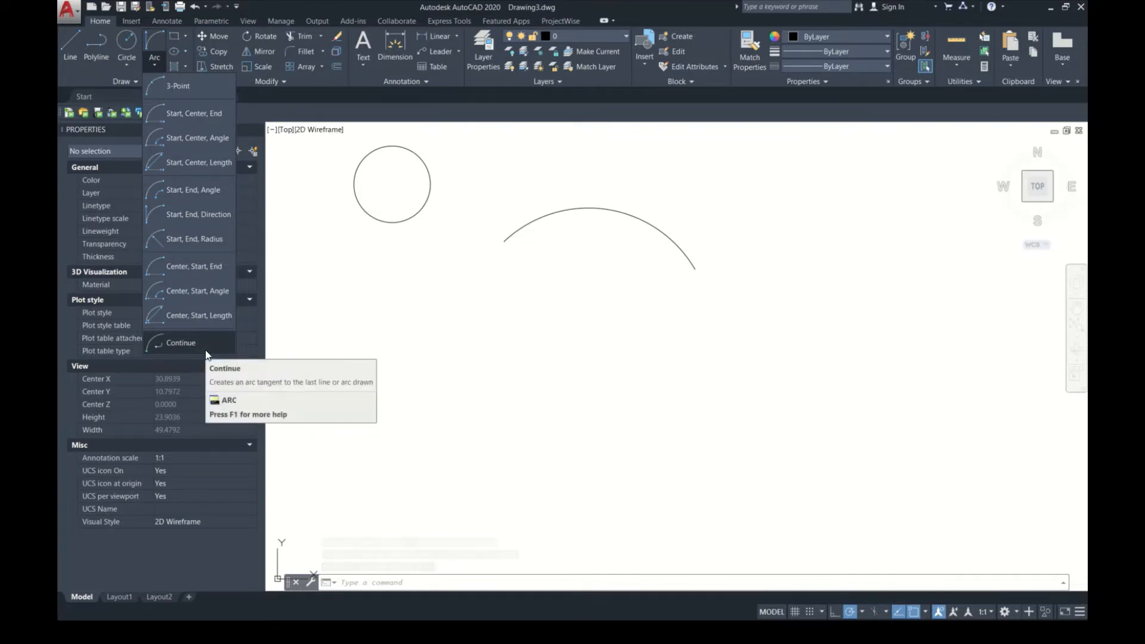
click(500, 288)
Step: Draw a wide rectangle with an area of about 56 square units below the circle and arc, and check its properties
text(RE)
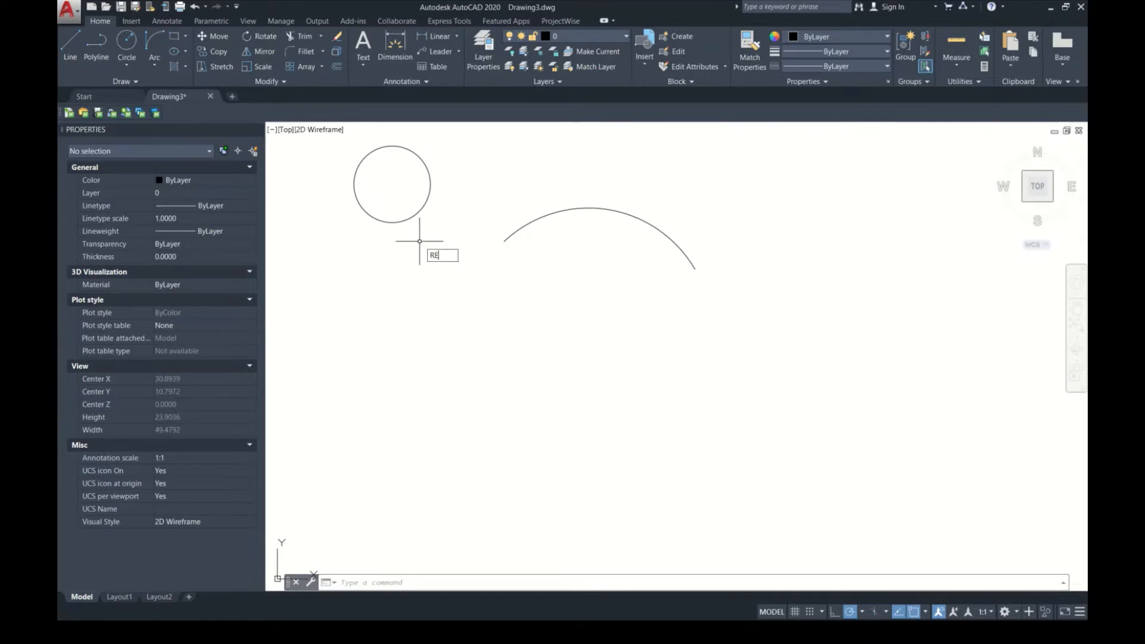
text(C)
key(Return)
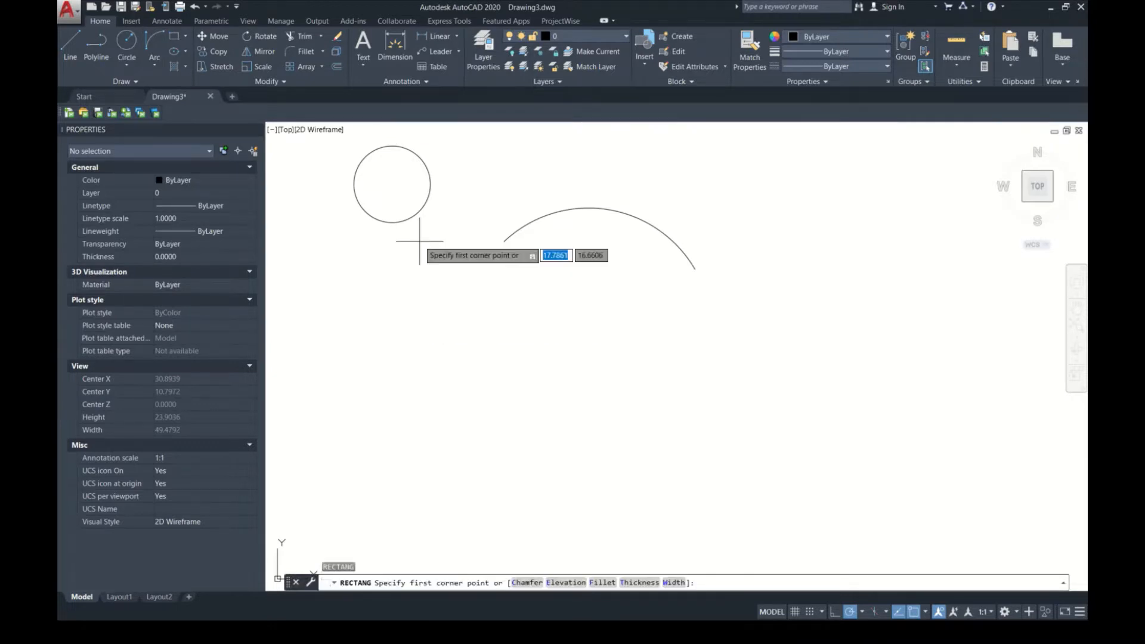
click(396, 325)
click(646, 411)
click(544, 399)
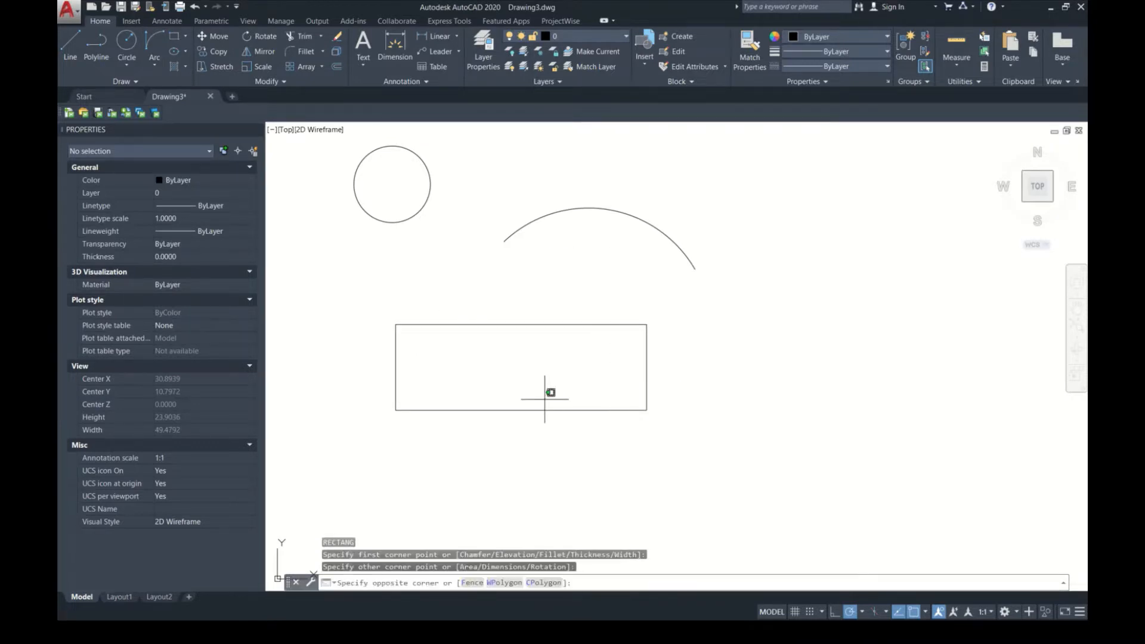
click(489, 449)
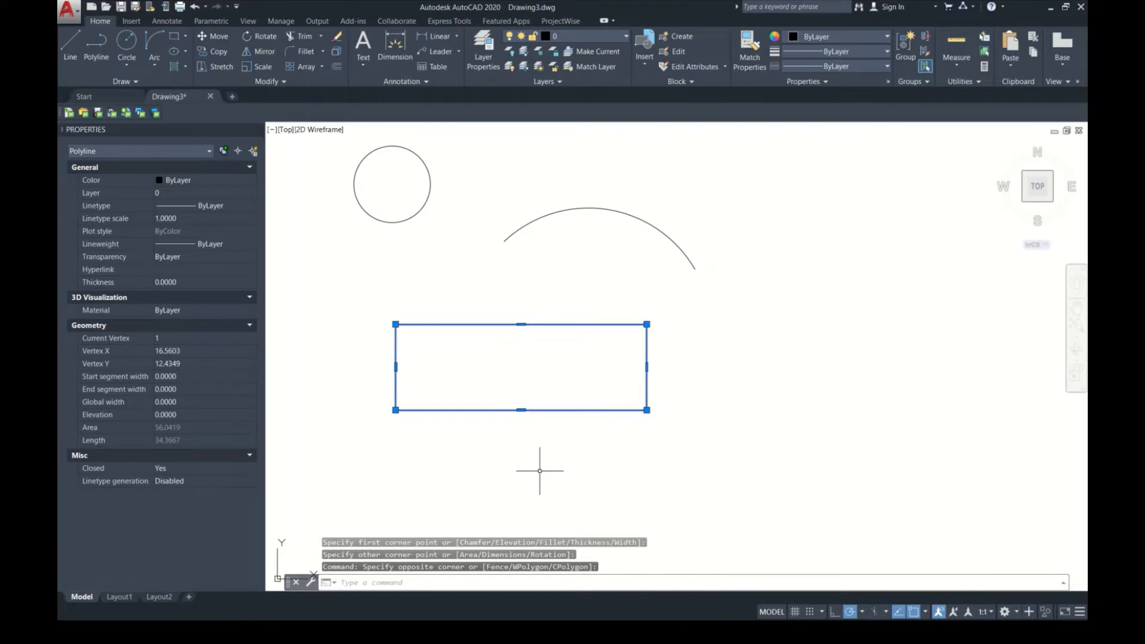
key(Escape)
Step: Draw an upright ellipse to the right of the arc, with a major radius of about 2.6 and a minor radius of about 2.0
text(EL)
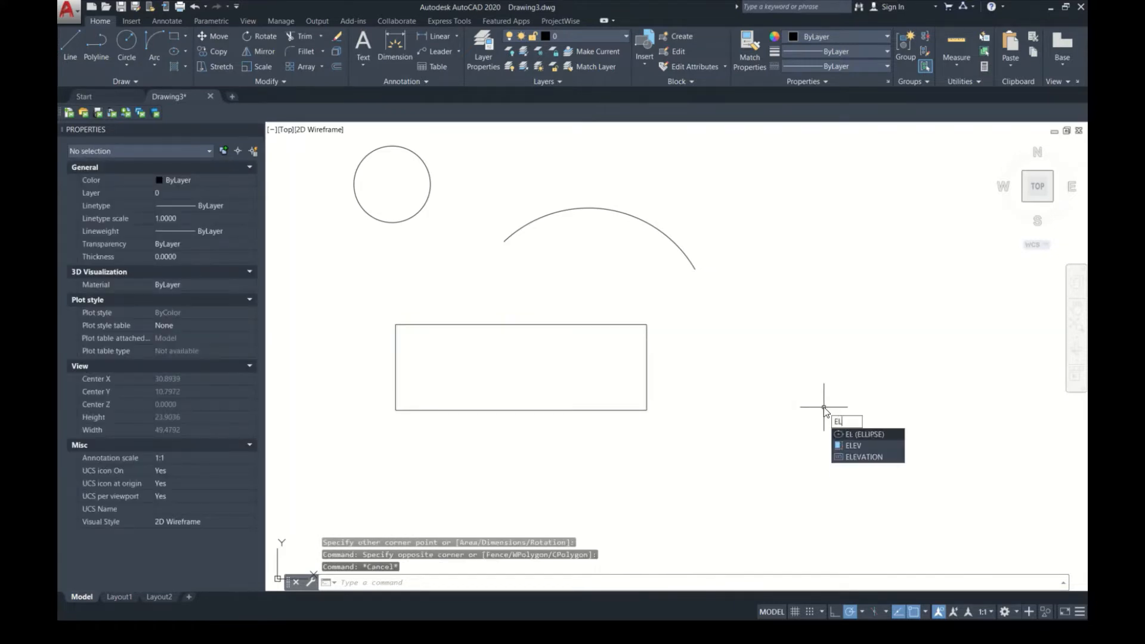
key(Return)
click(880, 246)
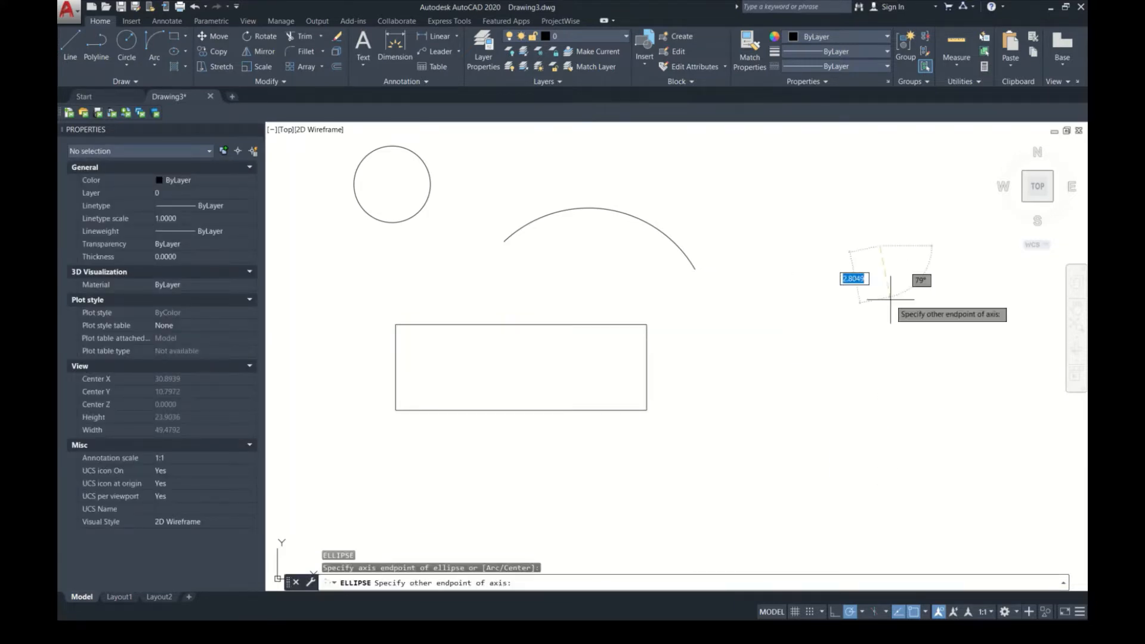
click(869, 348)
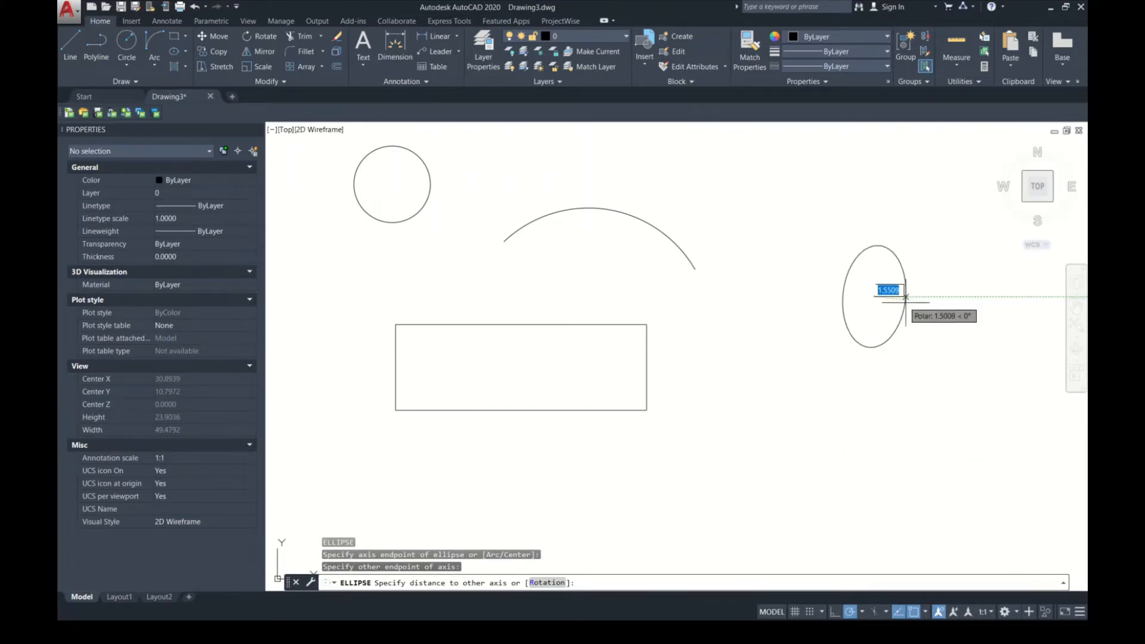
click(914, 297)
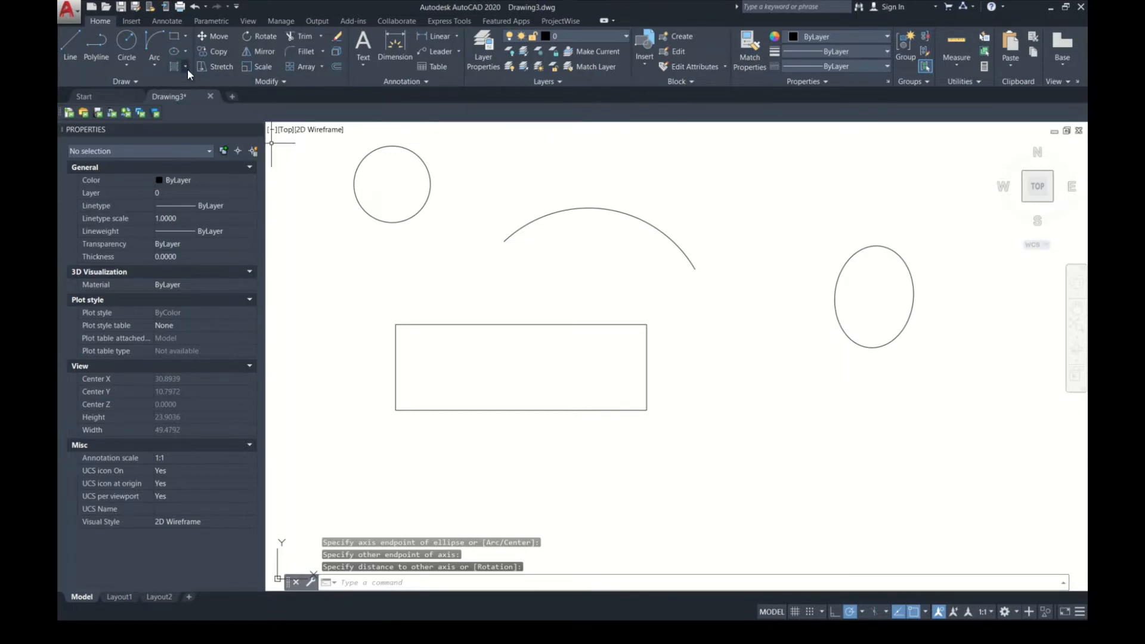
Step: Hatch the inside of the ellipse with a diagonal line pattern
key(Return)
click(879, 310)
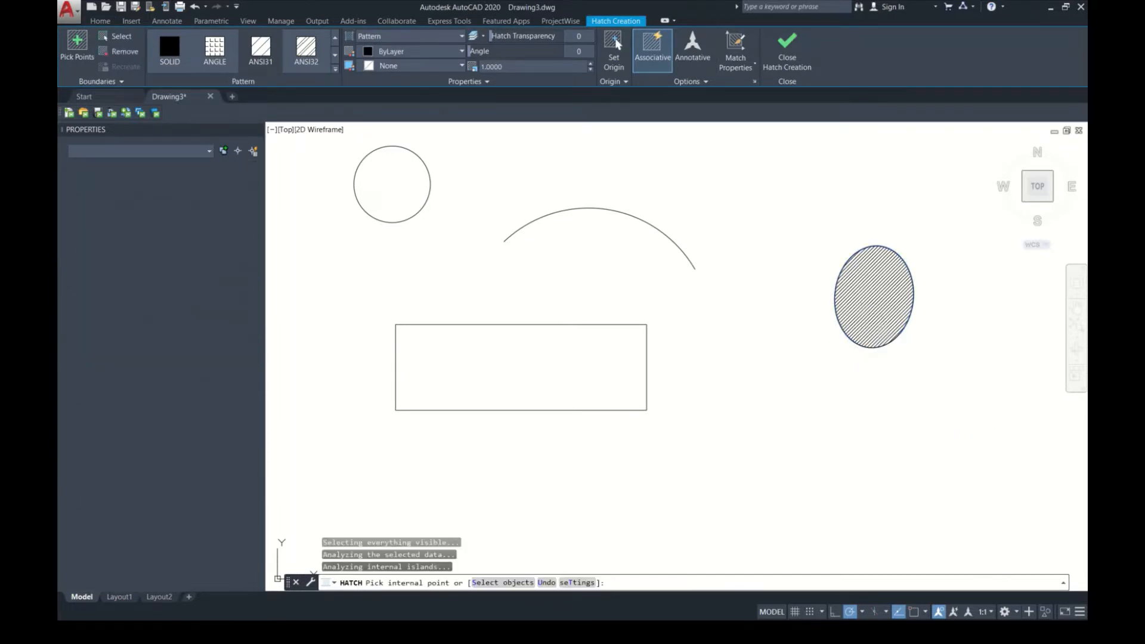
key(Escape)
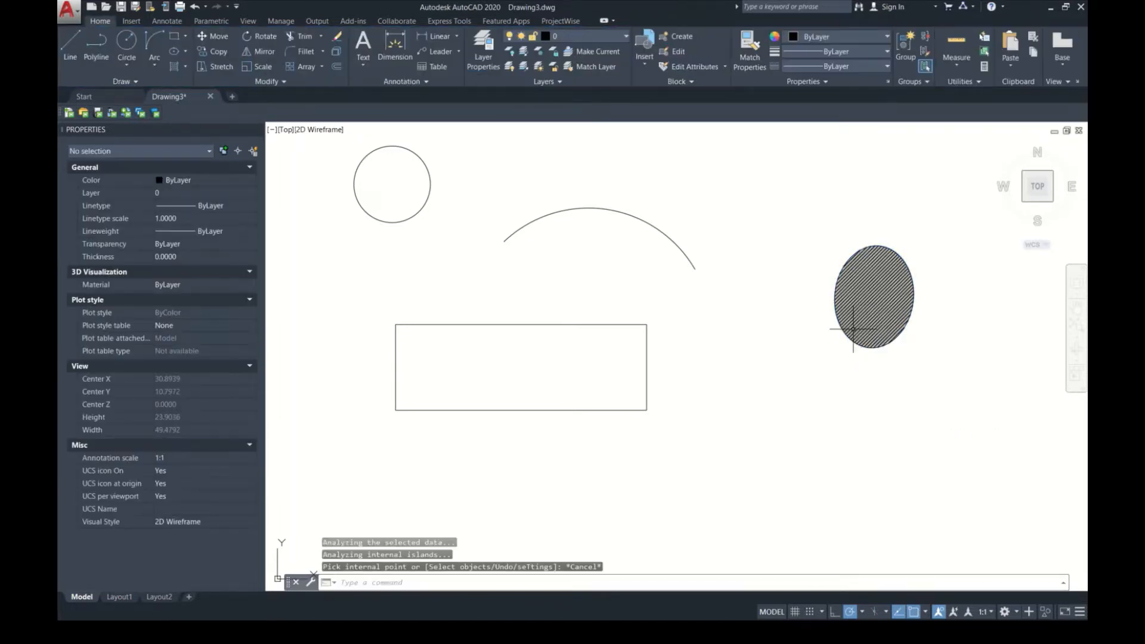
Step: Examine the properties of the ellipse around the hatch and of the rectangle, including whether the rectangle is closed
click(834, 286)
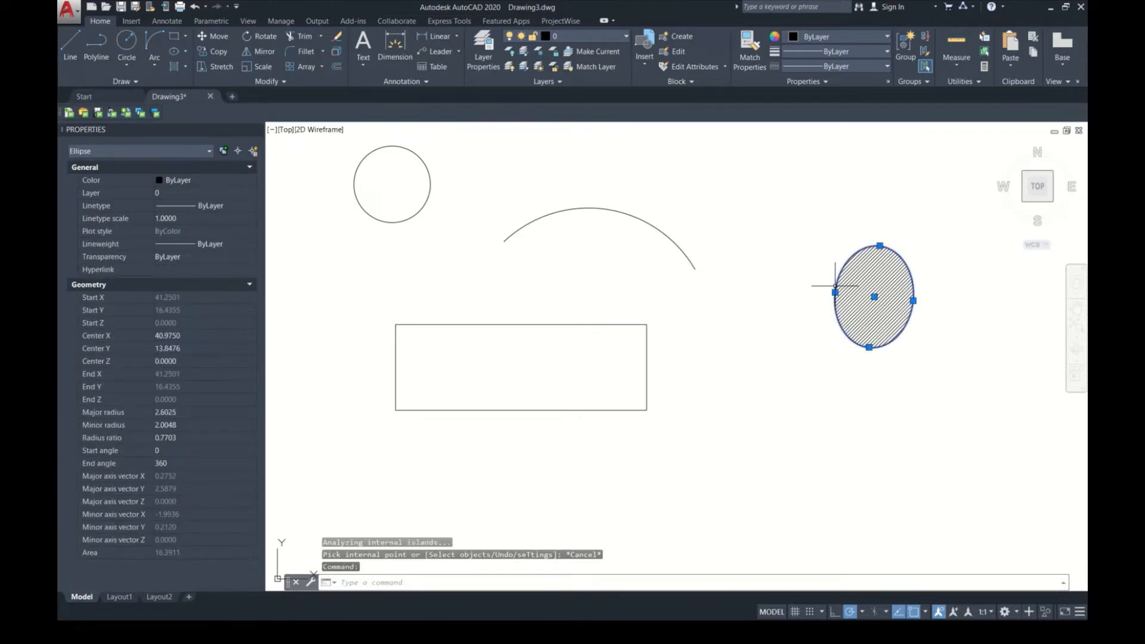
key(Escape)
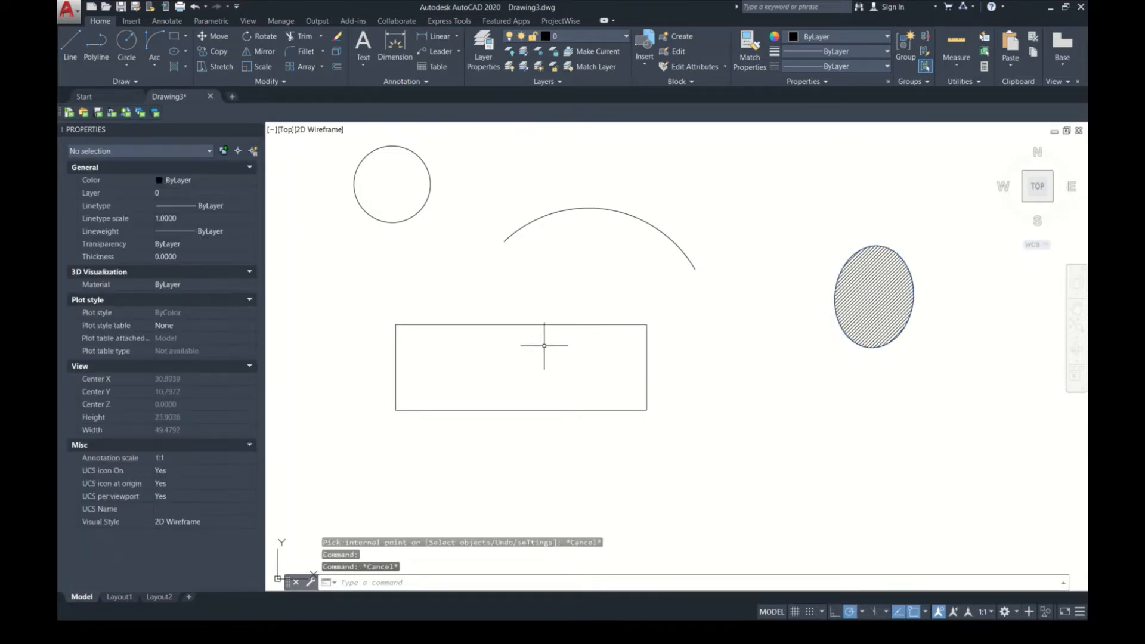
drag(545, 340, 531, 284)
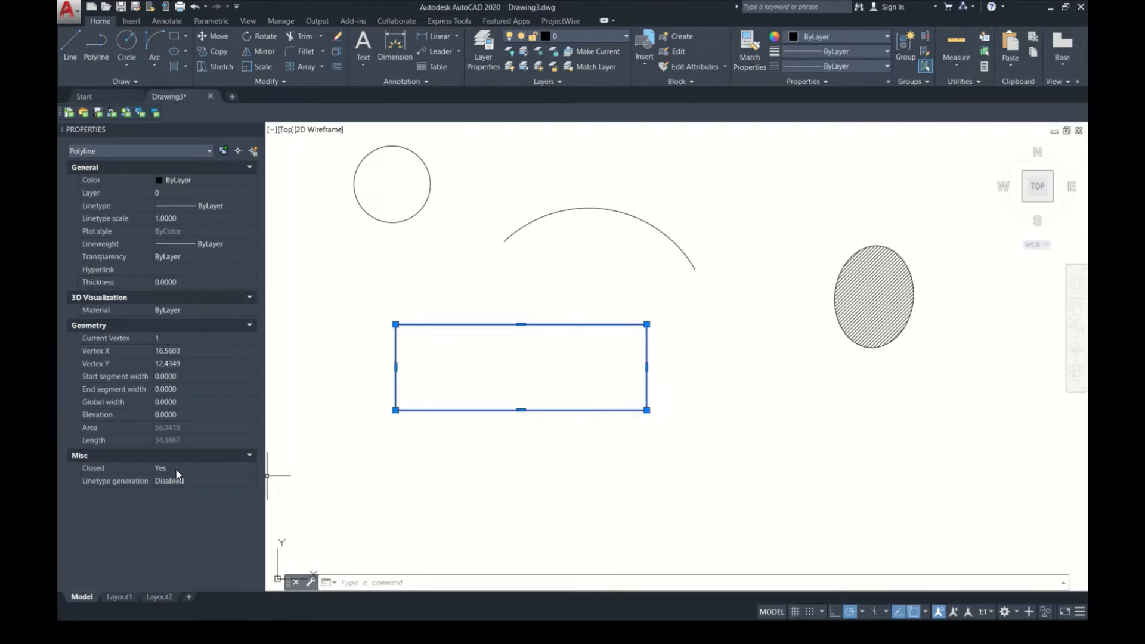
key(Escape)
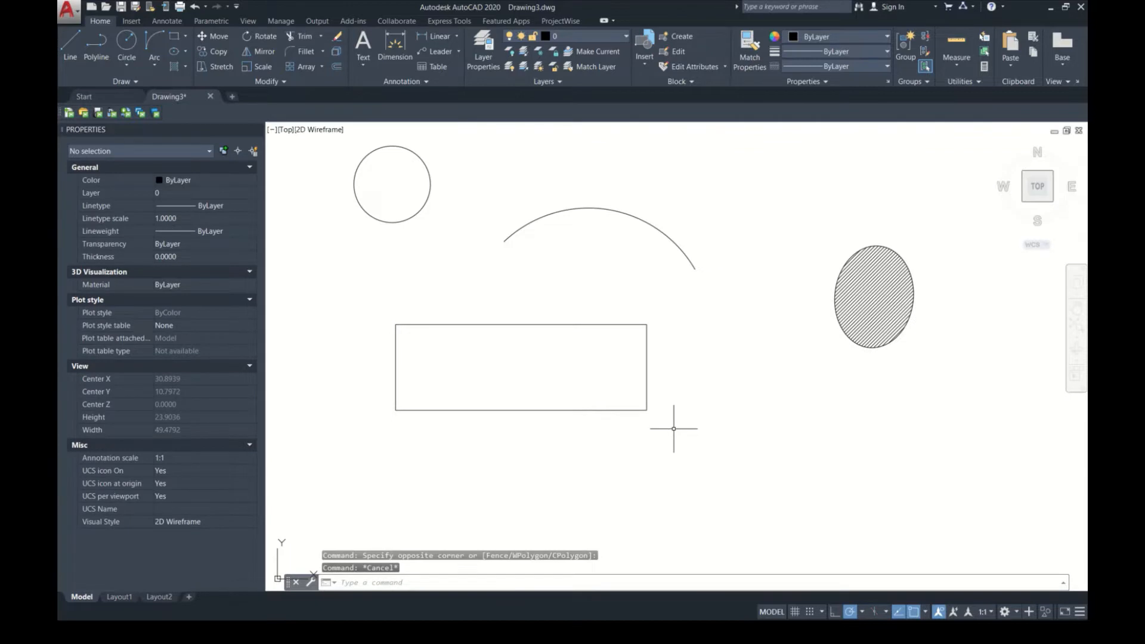
Step: Fill the rectangle with a blue and yellow gradient and set its gradient type to inverted spherical
text(GRA)
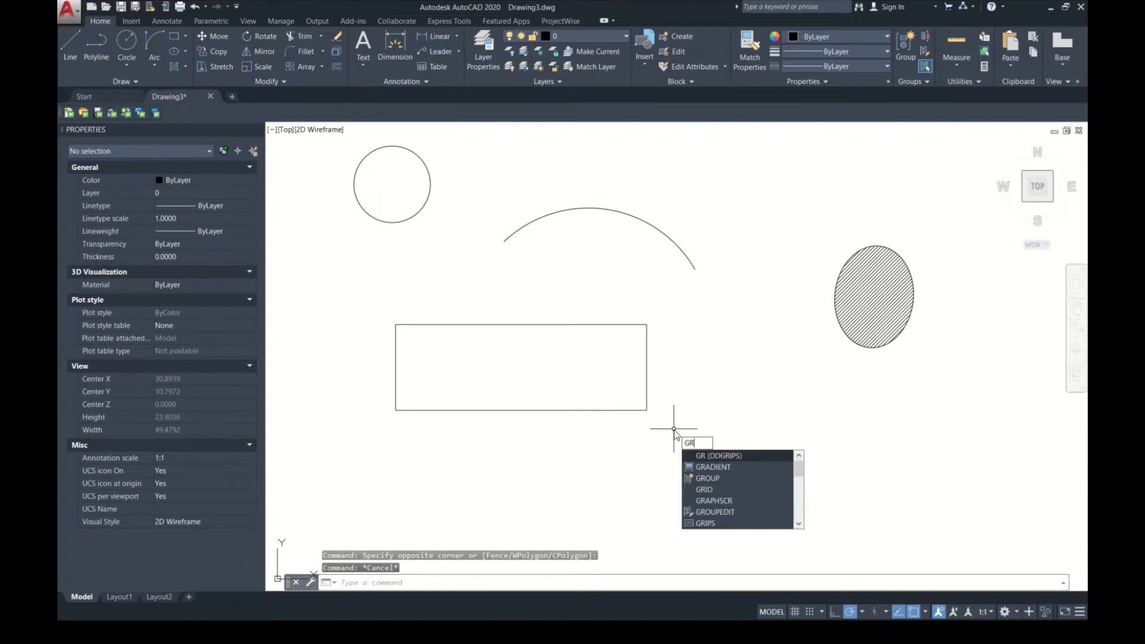
key(Return)
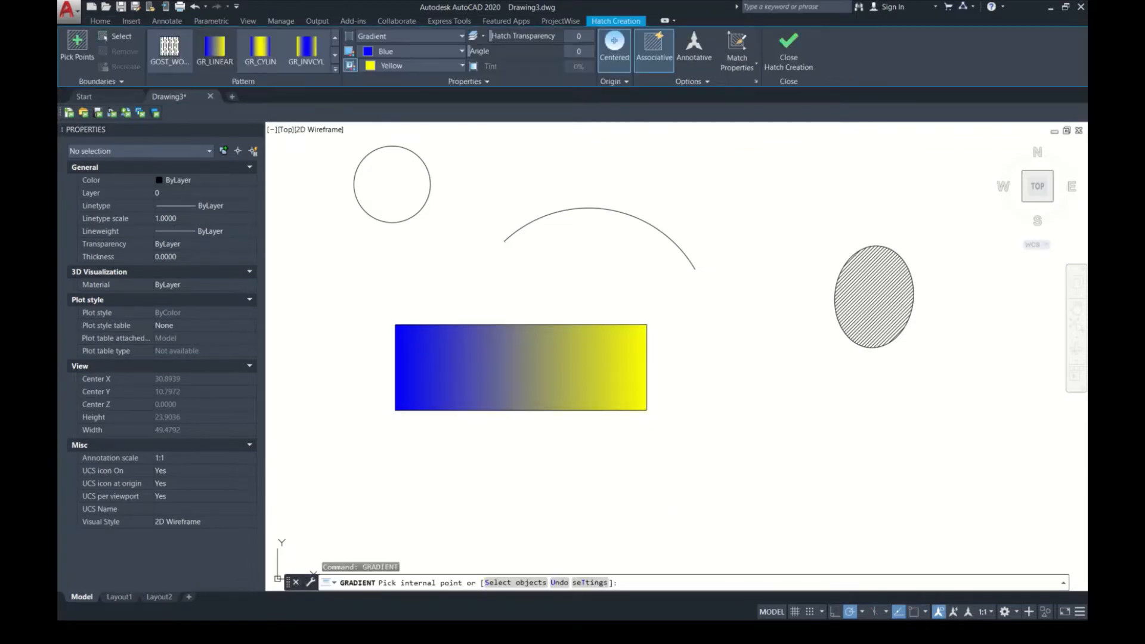
click(613, 388)
click(335, 68)
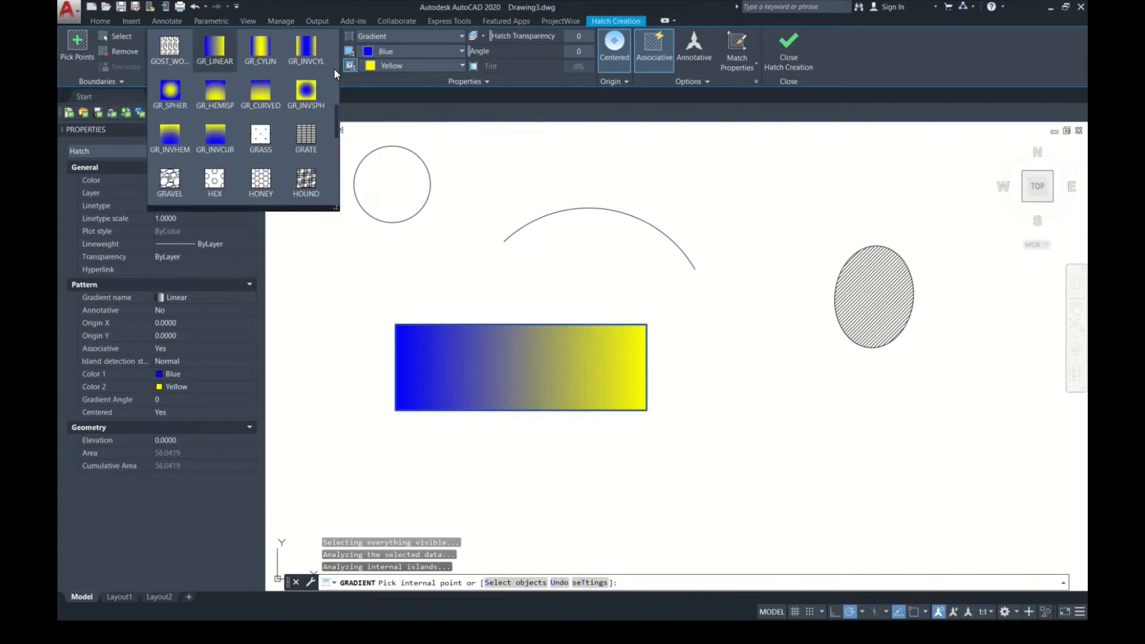
click(299, 105)
click(216, 52)
click(274, 49)
click(316, 57)
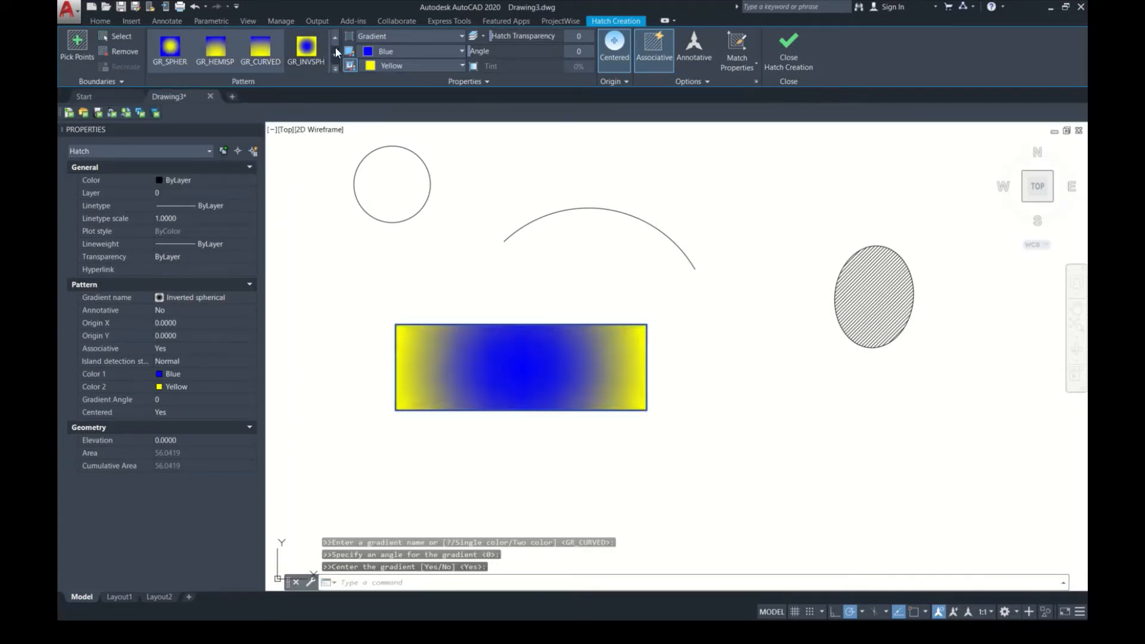
Step: Change the rectangle's fill to the TRIANG hatch pattern and finish the hatch
click(335, 69)
click(165, 60)
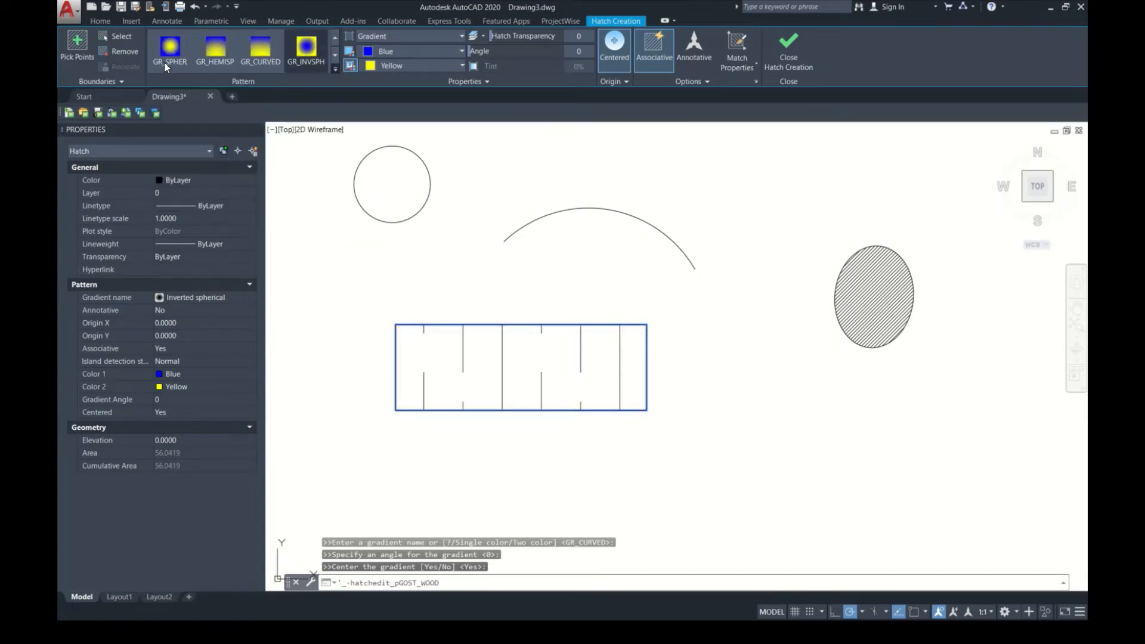
click(336, 69)
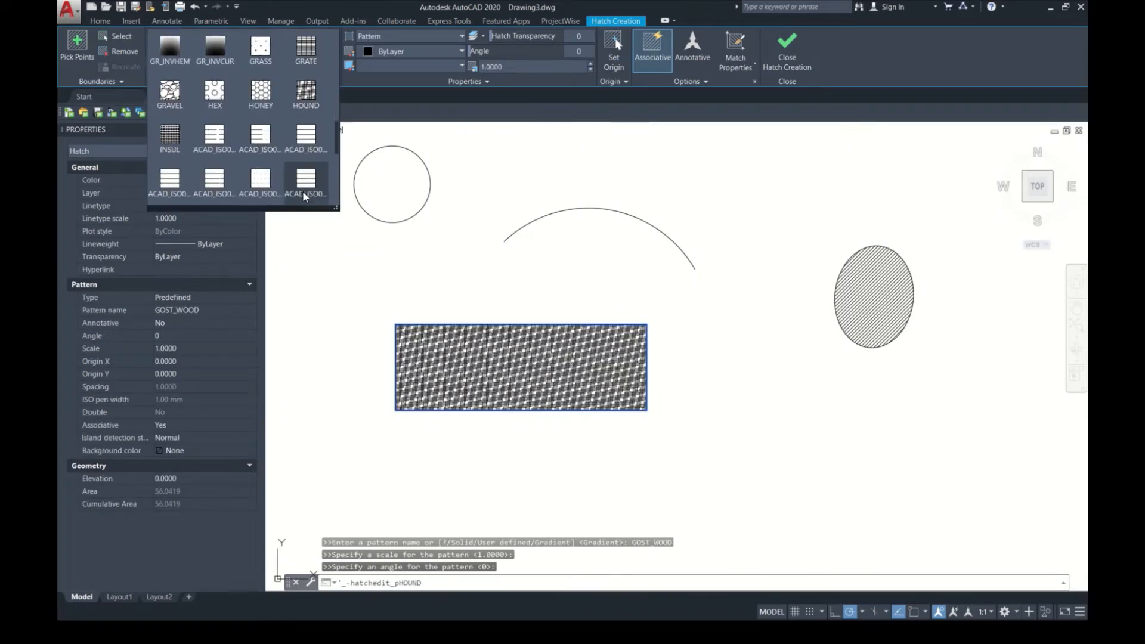
scroll(301, 186, down, 4)
click(302, 188)
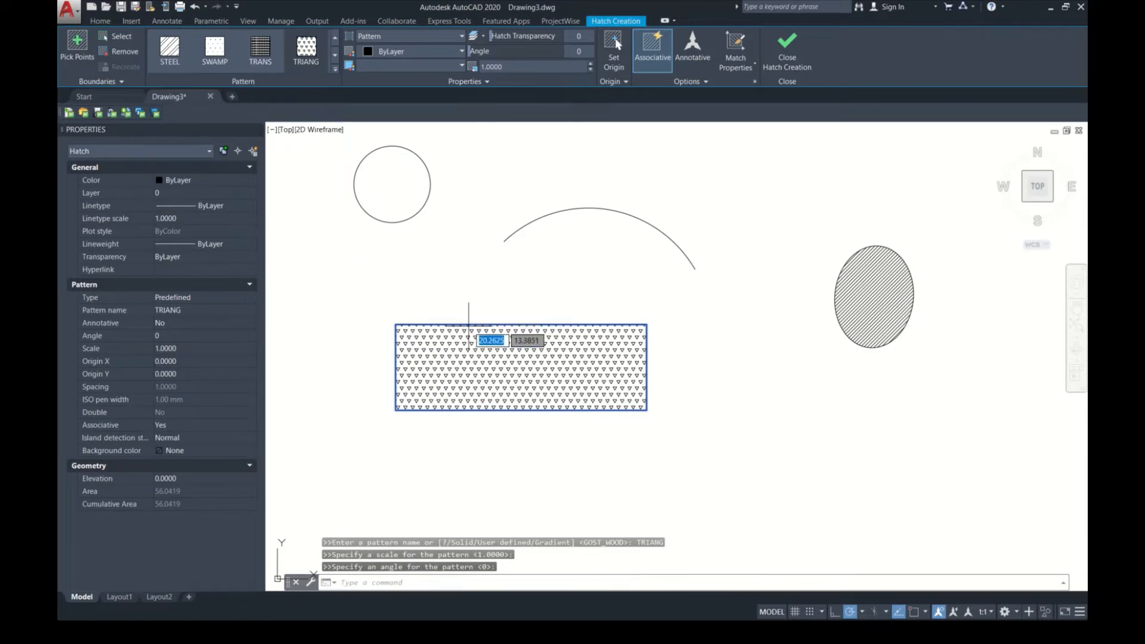
key(Return)
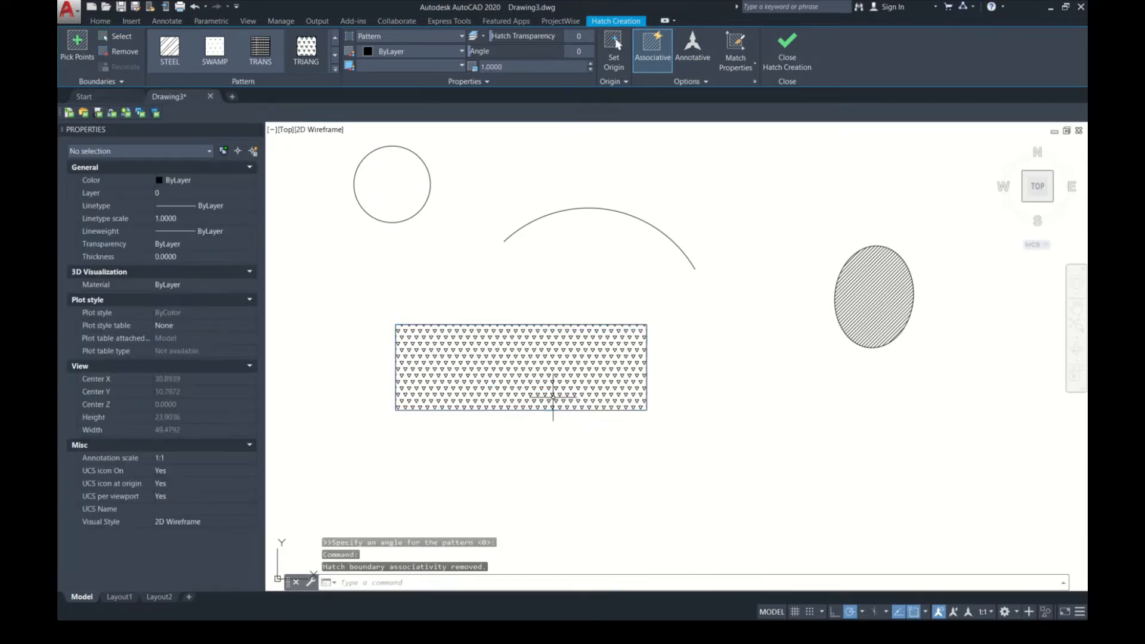
Step: Delete the diagonal hatch inside the ellipse and hatch the ellipse again with the TRIANG pattern
click(874, 296)
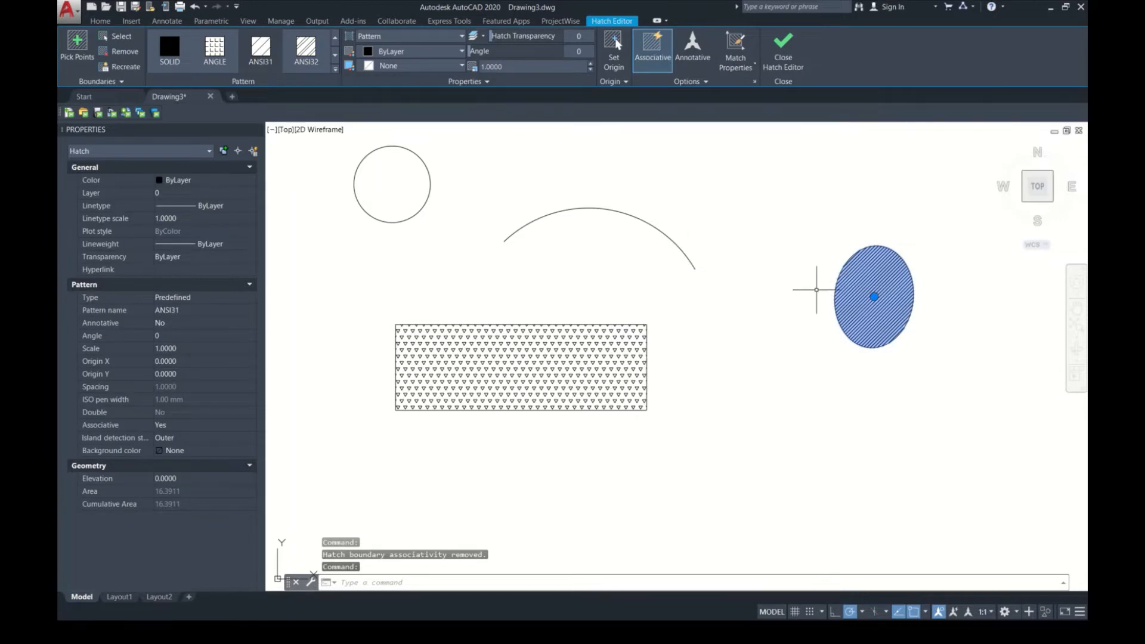
key(Delete)
text(h)
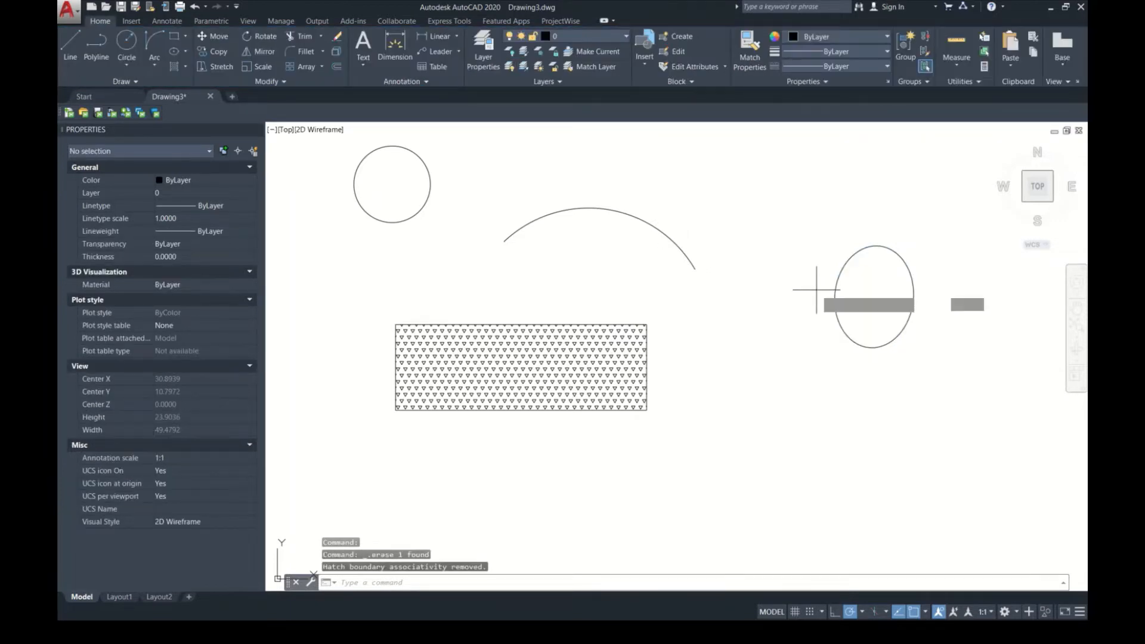
key(Return)
click(894, 307)
key(Return)
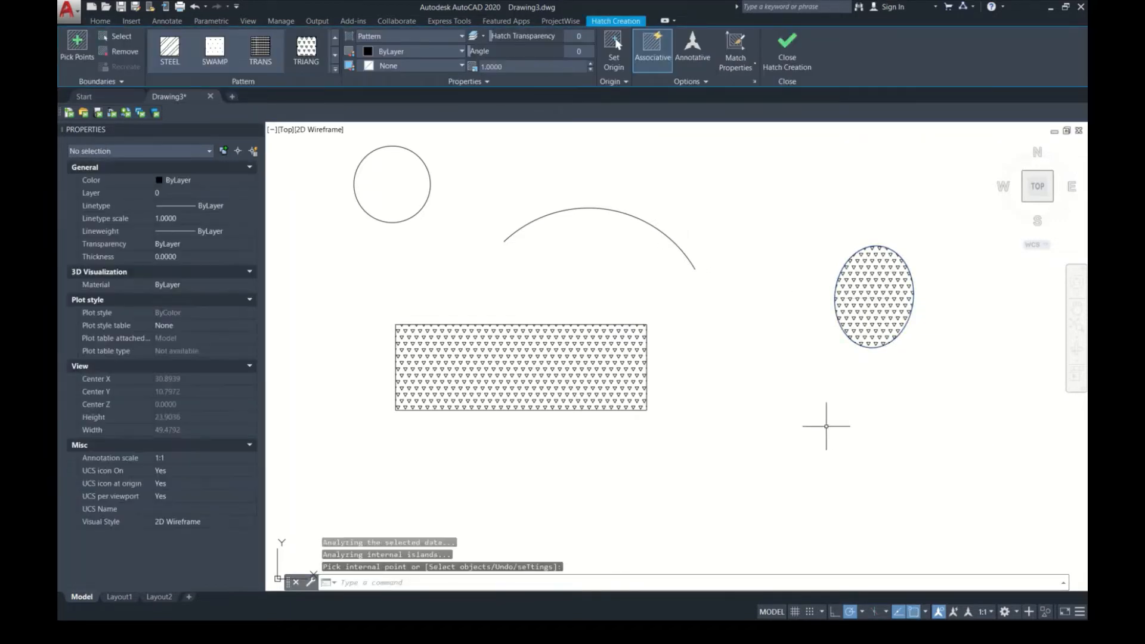
Step: Try the ZIGZAG pattern and the user-defined line pattern on the ellipse's hatch
click(871, 298)
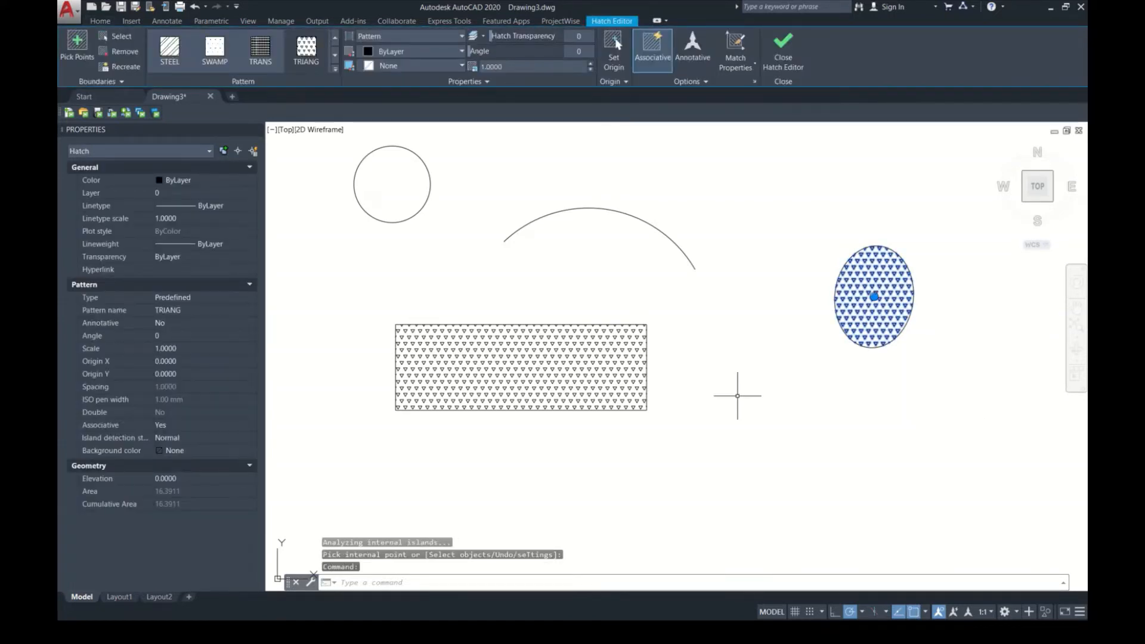
click(333, 69)
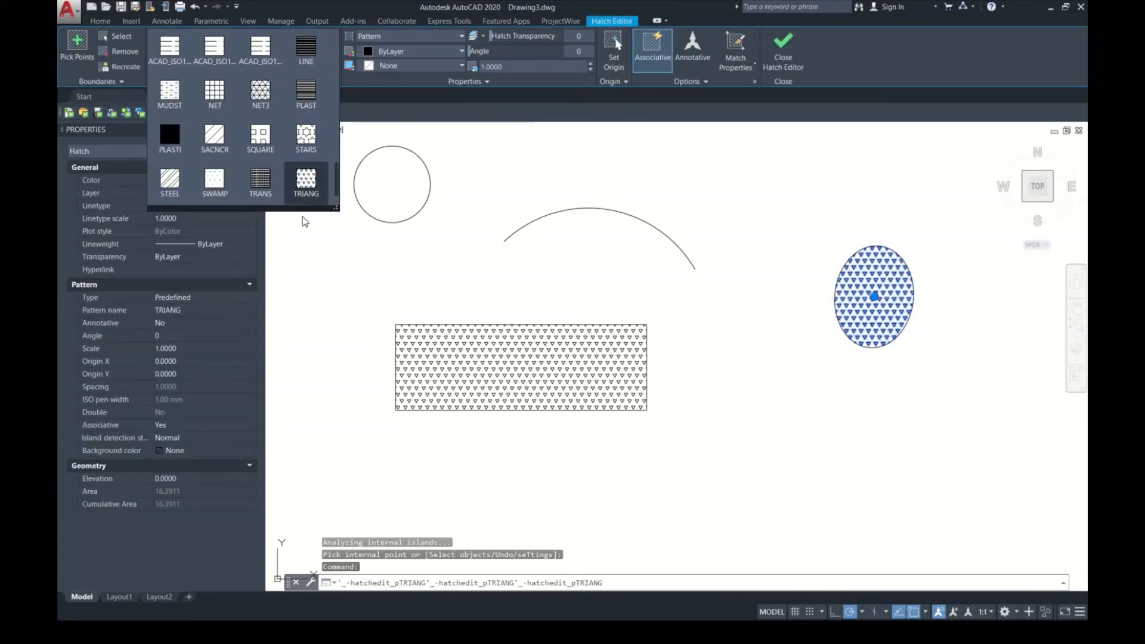
click(169, 179)
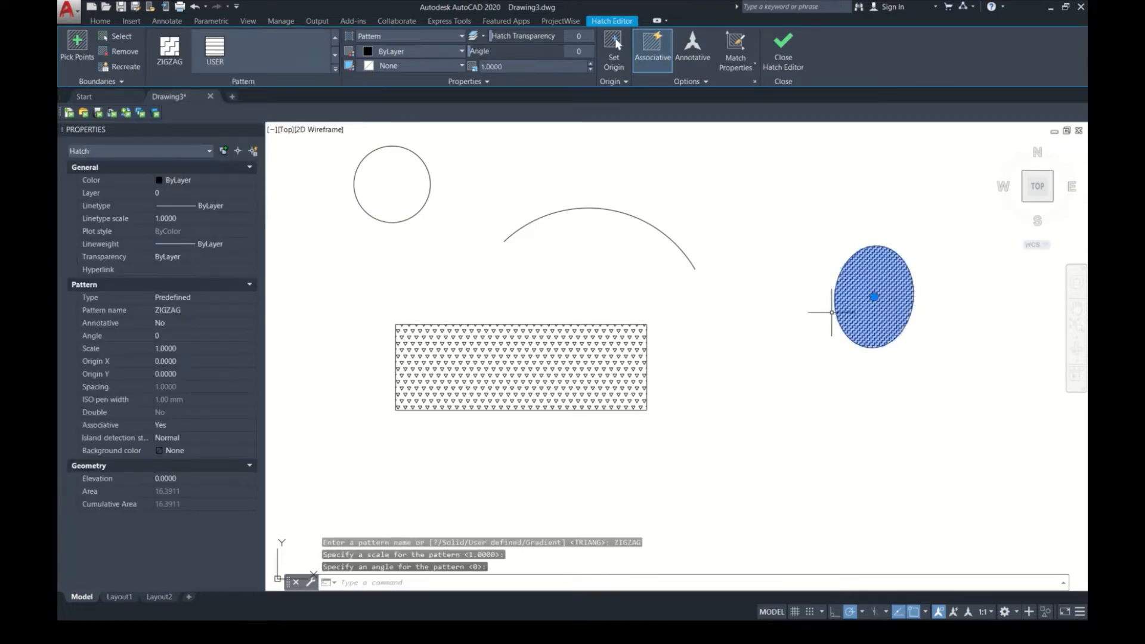
click(209, 55)
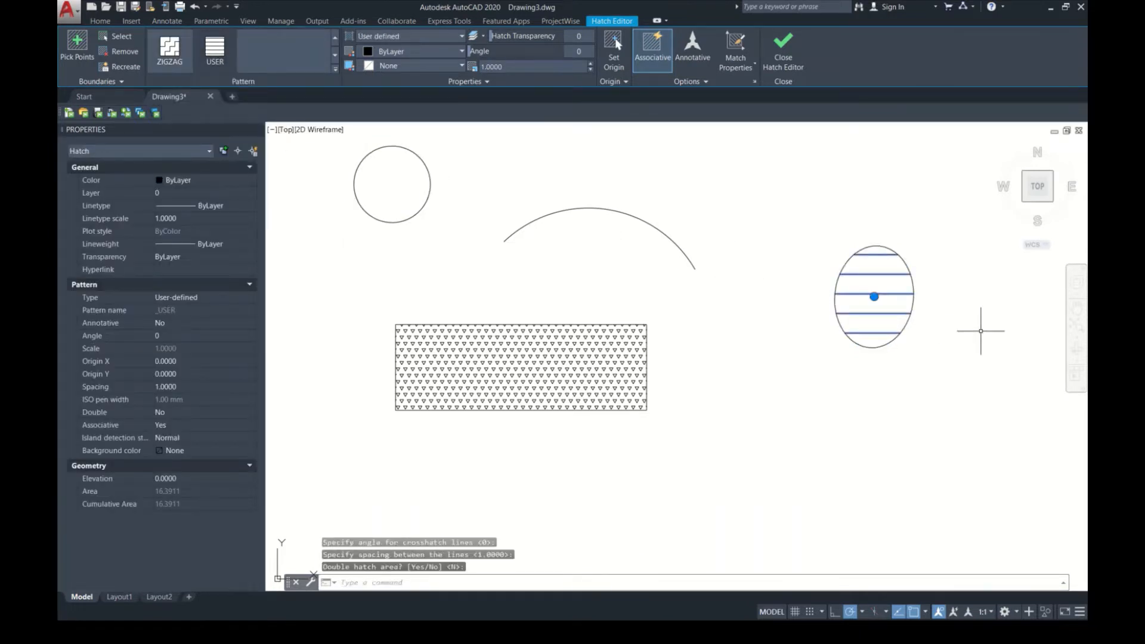
Step: Change the ellipse's hatch to a solid yellow fill, colour 244,238,81, with a transparency of 52
click(450, 37)
click(435, 49)
click(412, 51)
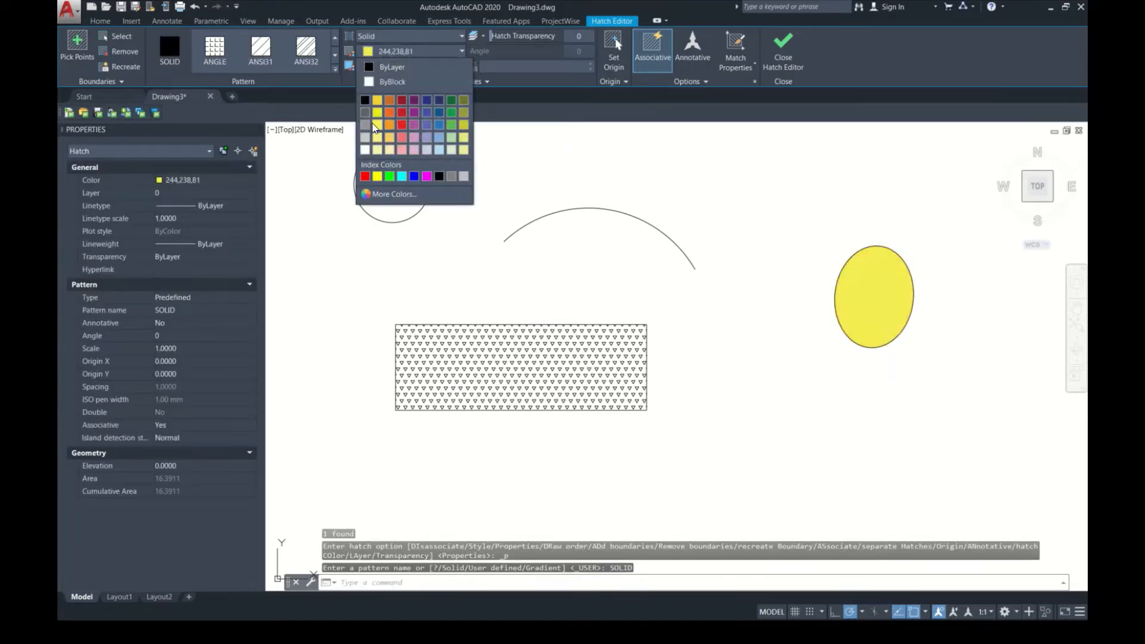
click(375, 126)
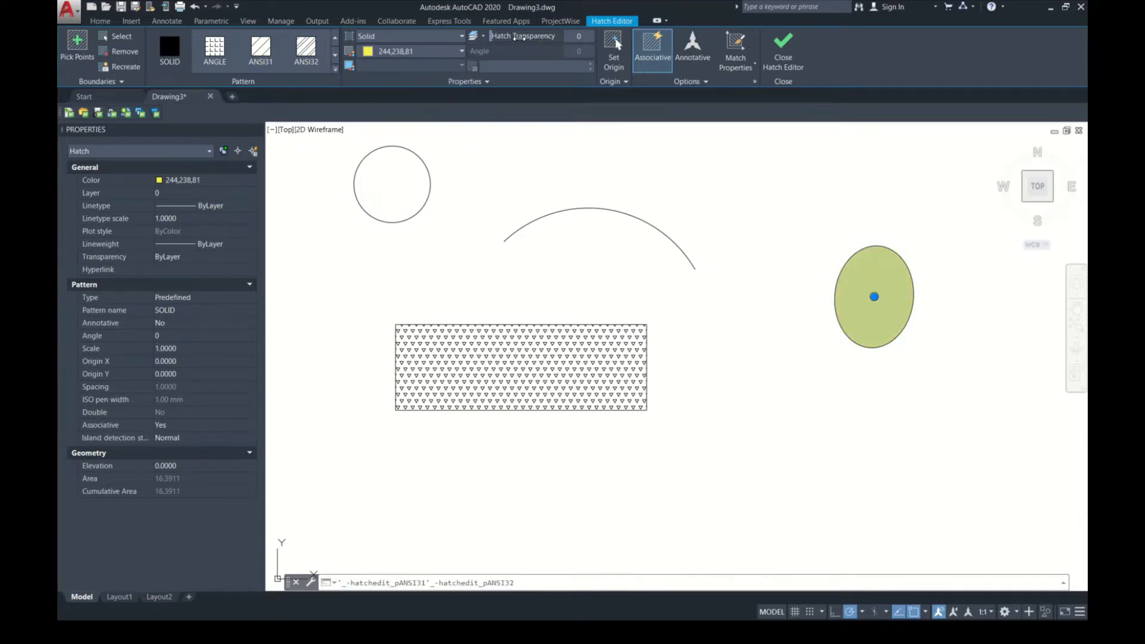
drag(508, 37, 563, 41)
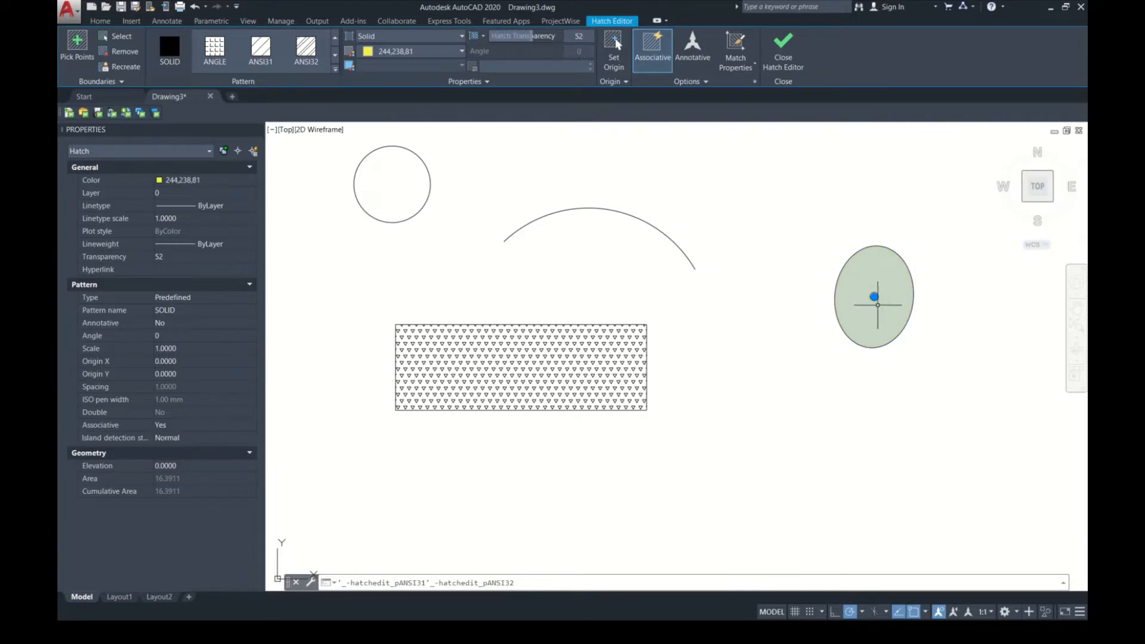
Step: Switch the ellipse's hatch to the ANSI32 pattern with an angle of 75 and a scale of 5
click(306, 47)
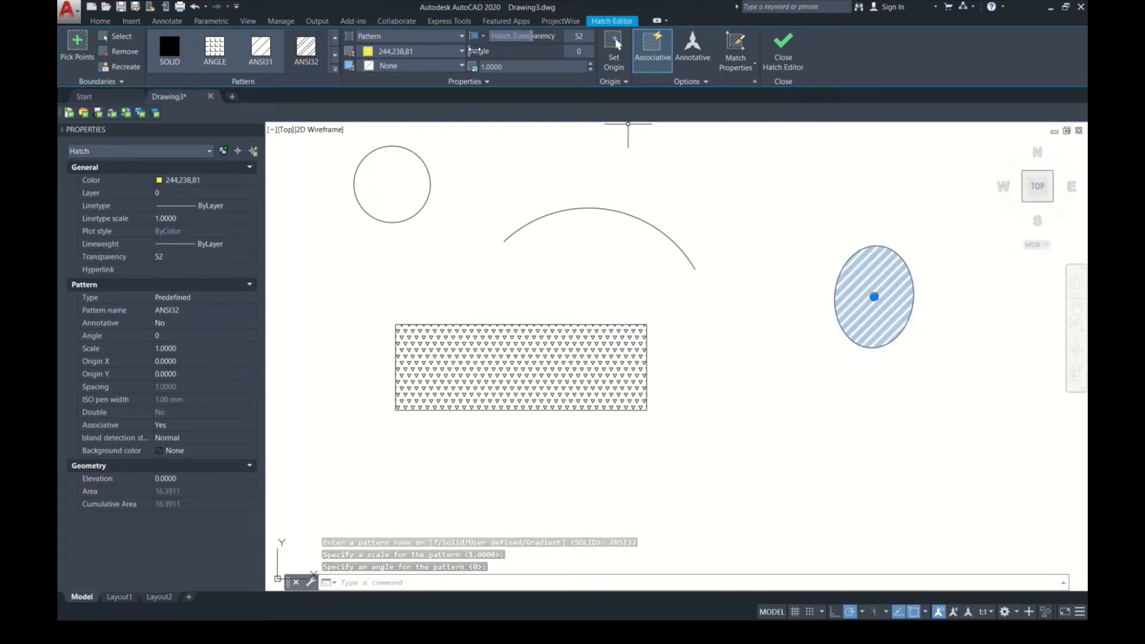
drag(475, 51, 510, 47)
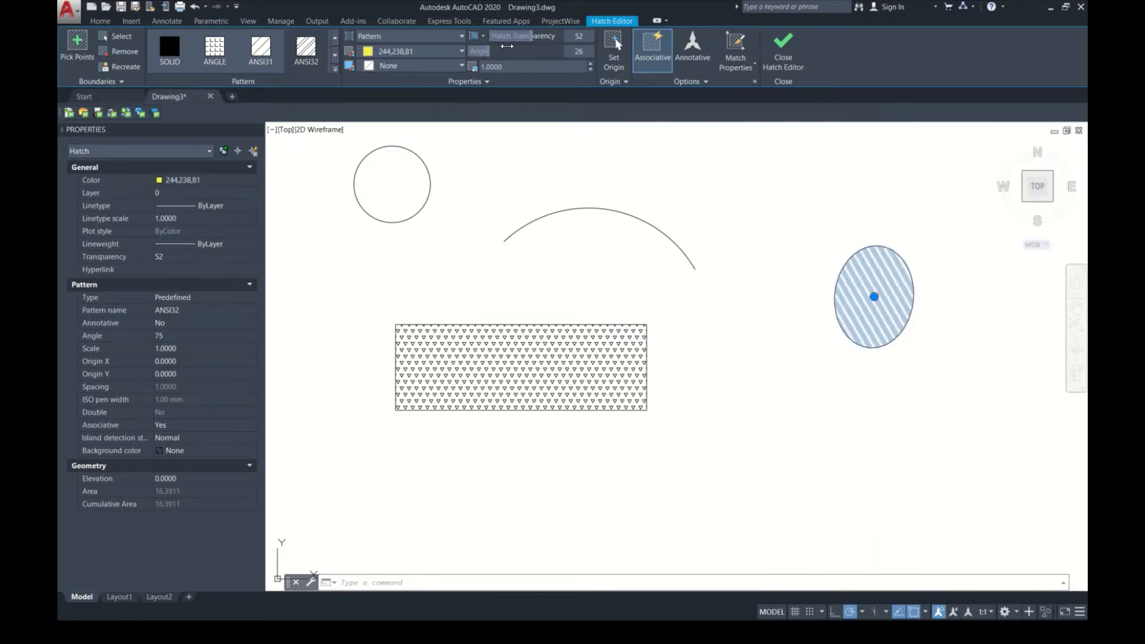
click(513, 66)
text(5)
key(Return)
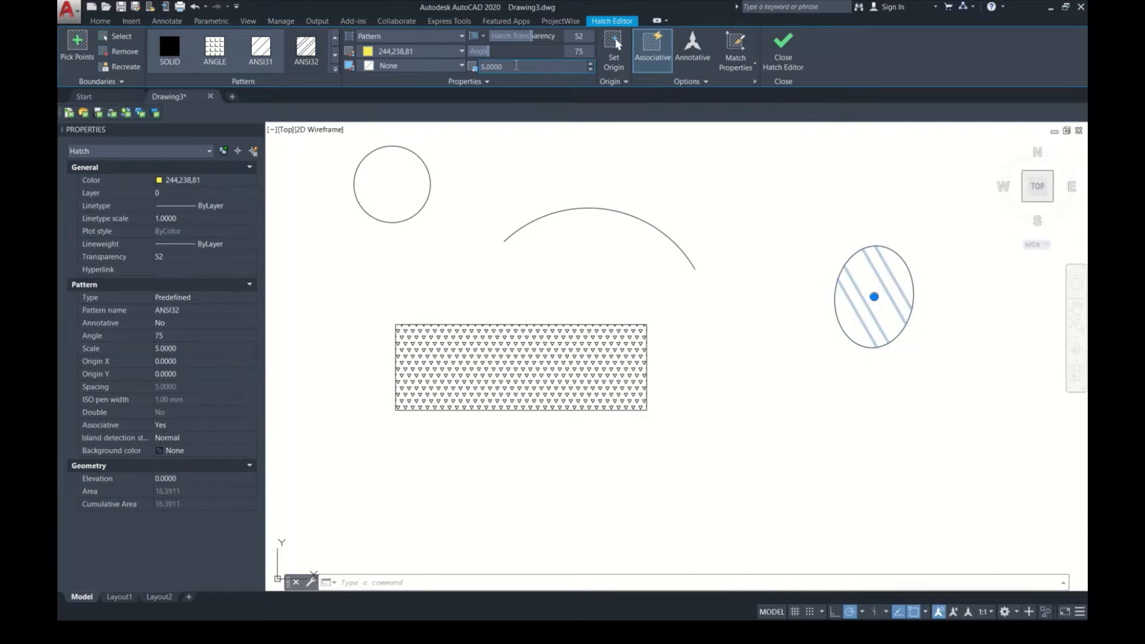
Step: Set the scale of the ellipse's hatch to 0.1 and inspect the resulting line density
click(517, 65)
text(.1)
key(Return)
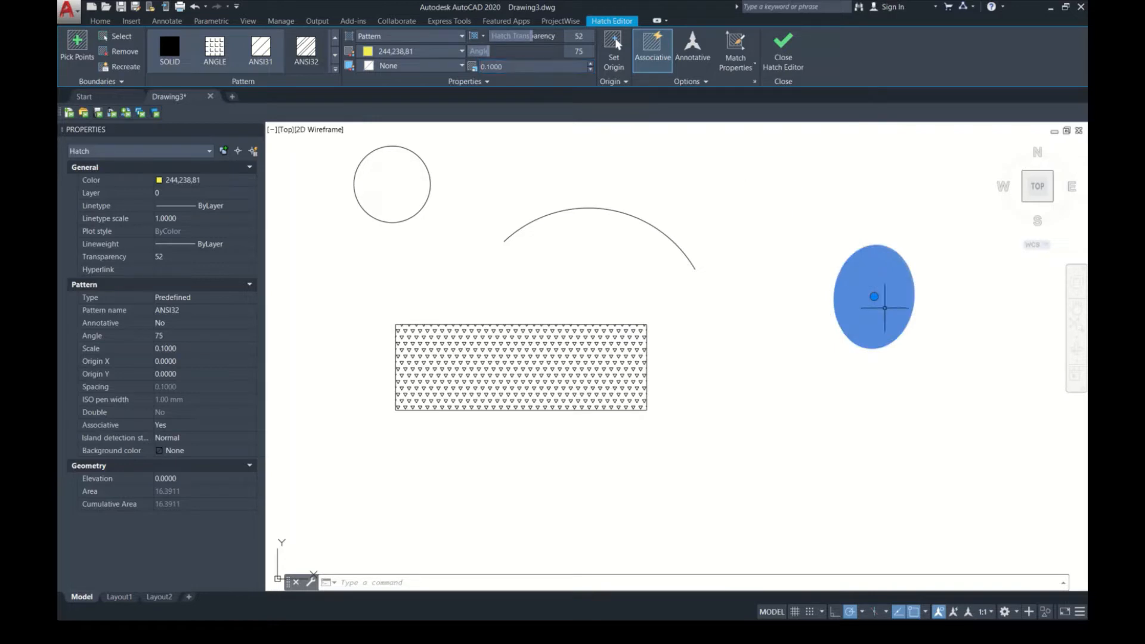
key(Escape)
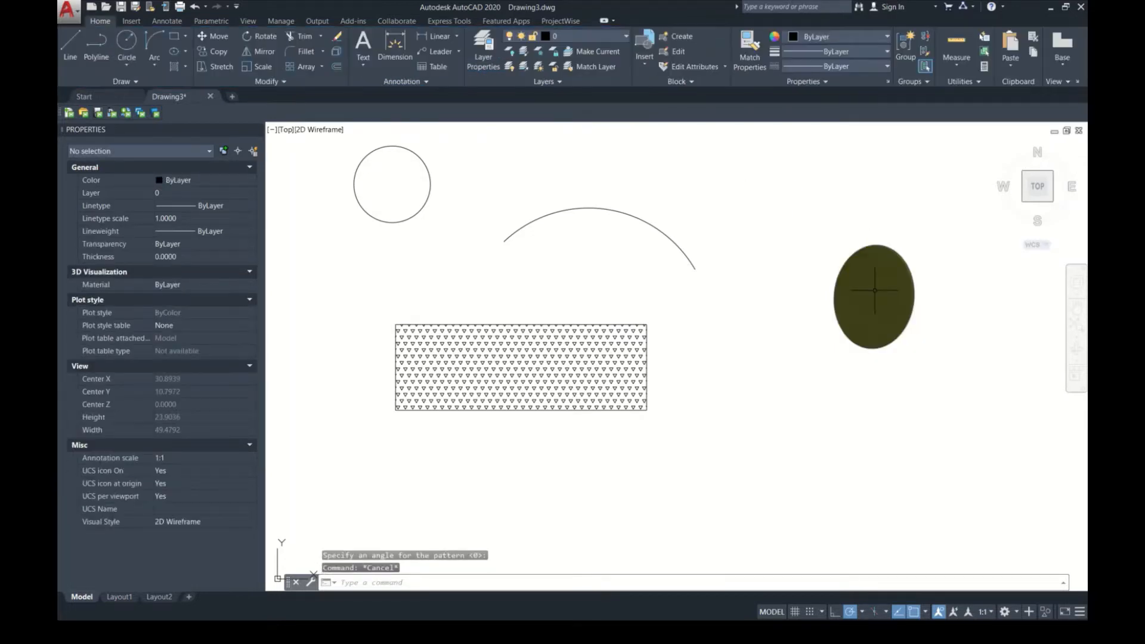
scroll(877, 299, up, 6)
scroll(511, 277, down, 4)
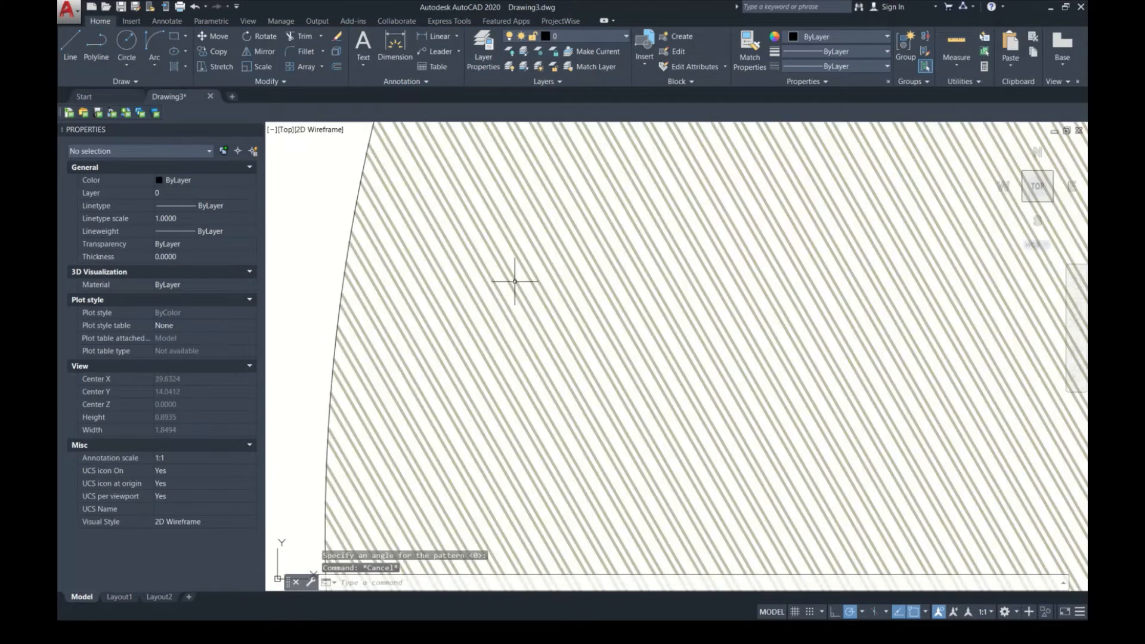
scroll(660, 302, down, 5)
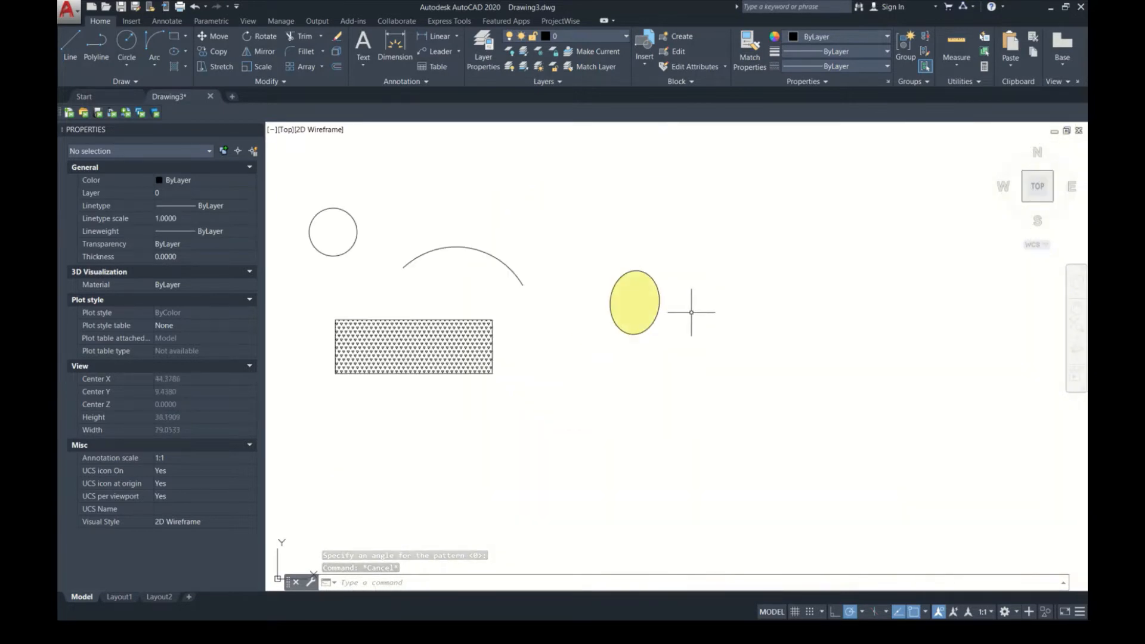
Step: Make the ellipse's hatch annotative and leave the hatch editor
click(659, 301)
key(Escape)
click(657, 301)
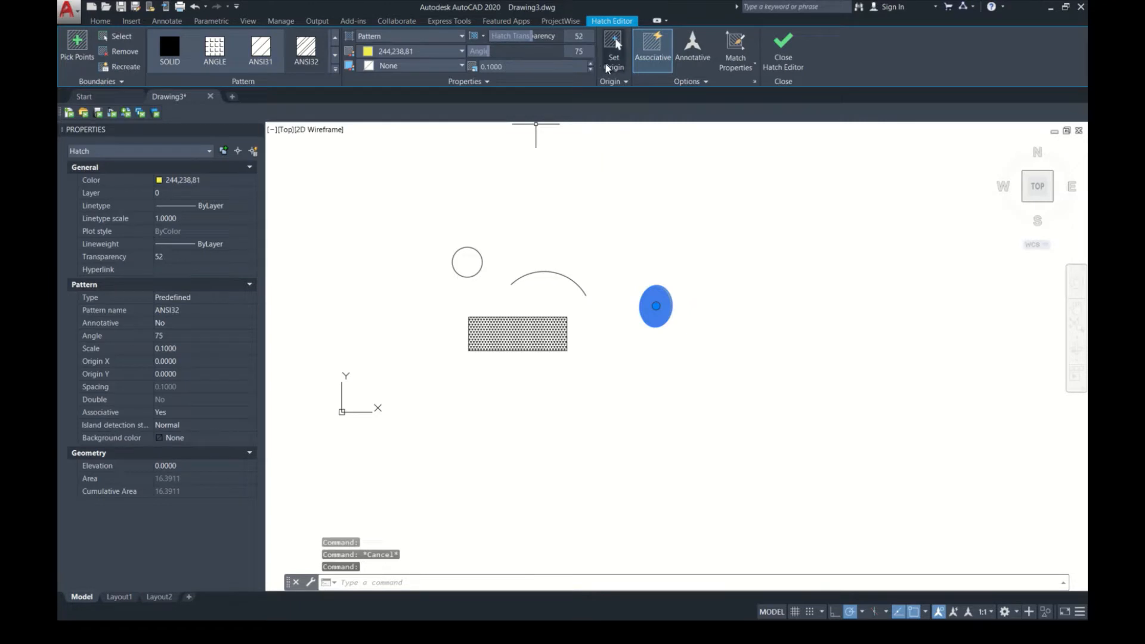
click(675, 60)
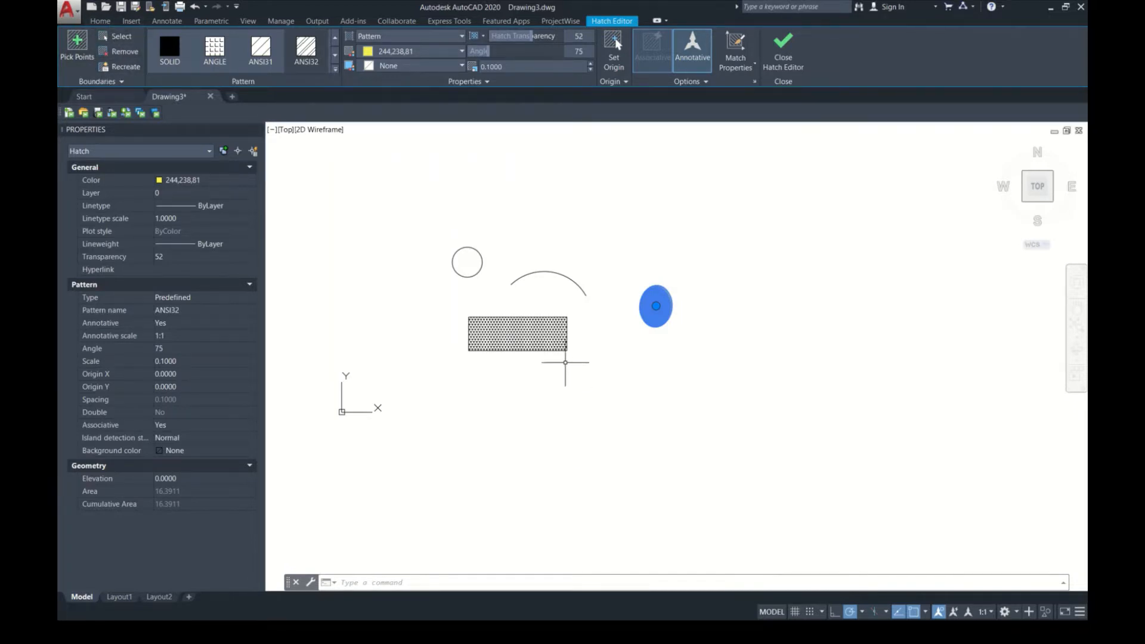
key(Escape)
Step: Draw a wide empty rectangle below and to the right of the hatched rectangle
scroll(600, 345, up, 3)
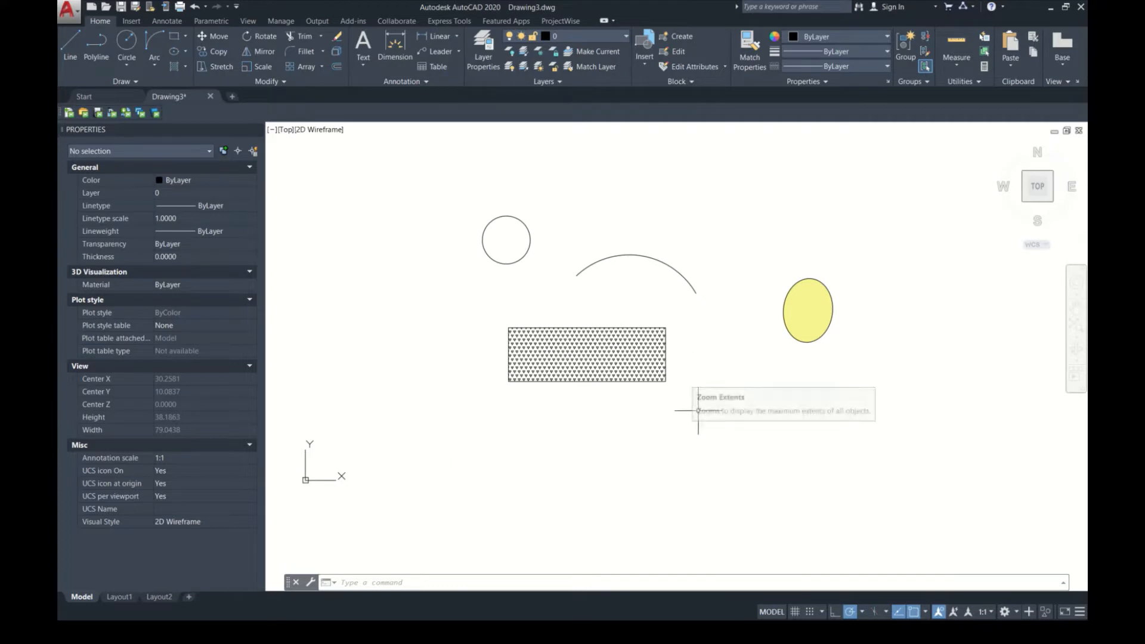
text(REC)
key(Return)
click(822, 398)
click(620, 477)
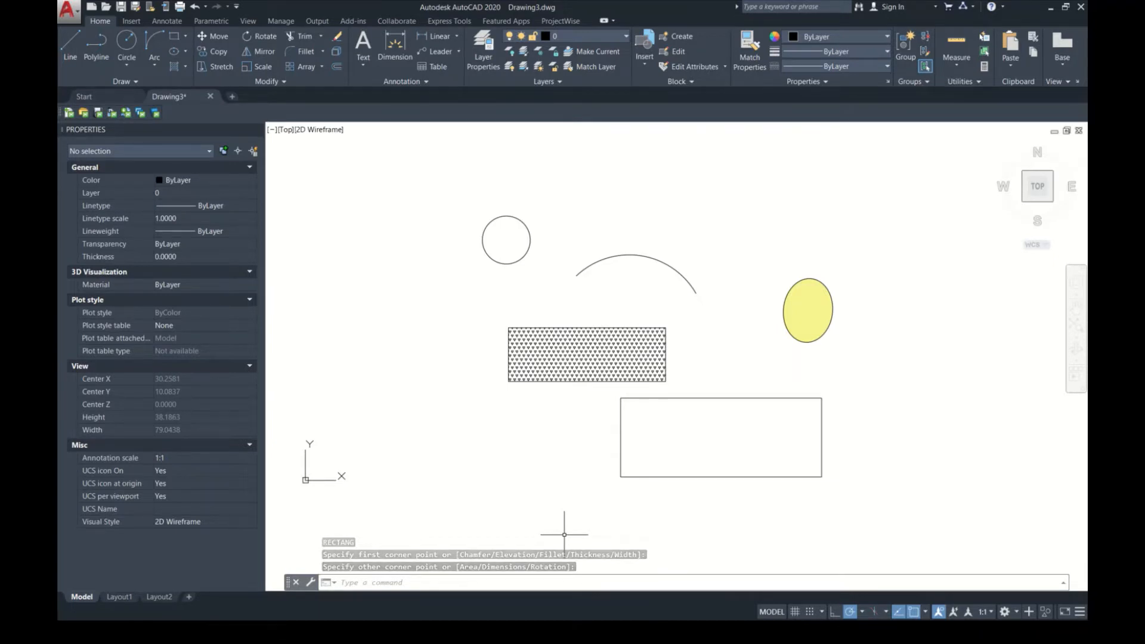
Step: Start a revision cloud and set both its minimum and maximum arc lengths to 0.5
text(RE)
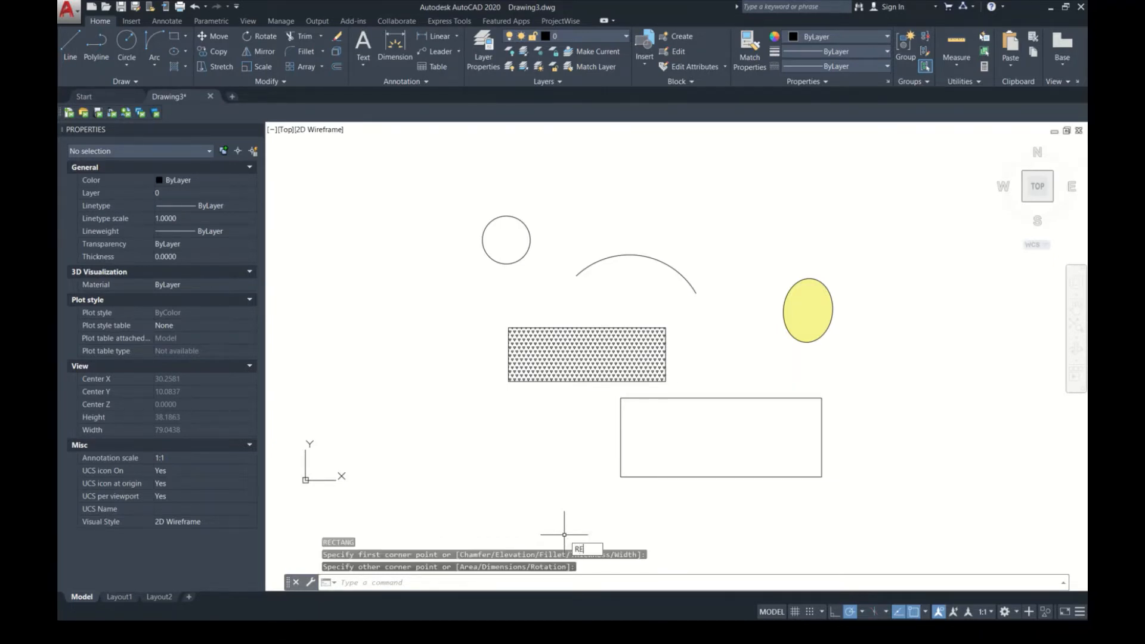
text(VC)
key(Return)
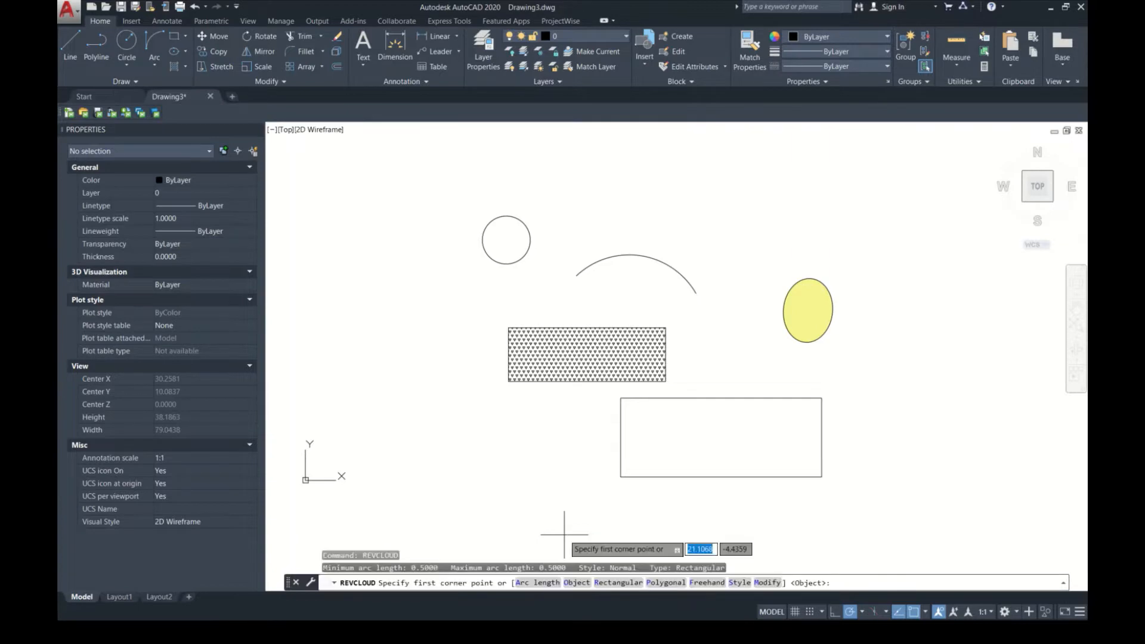
click(536, 583)
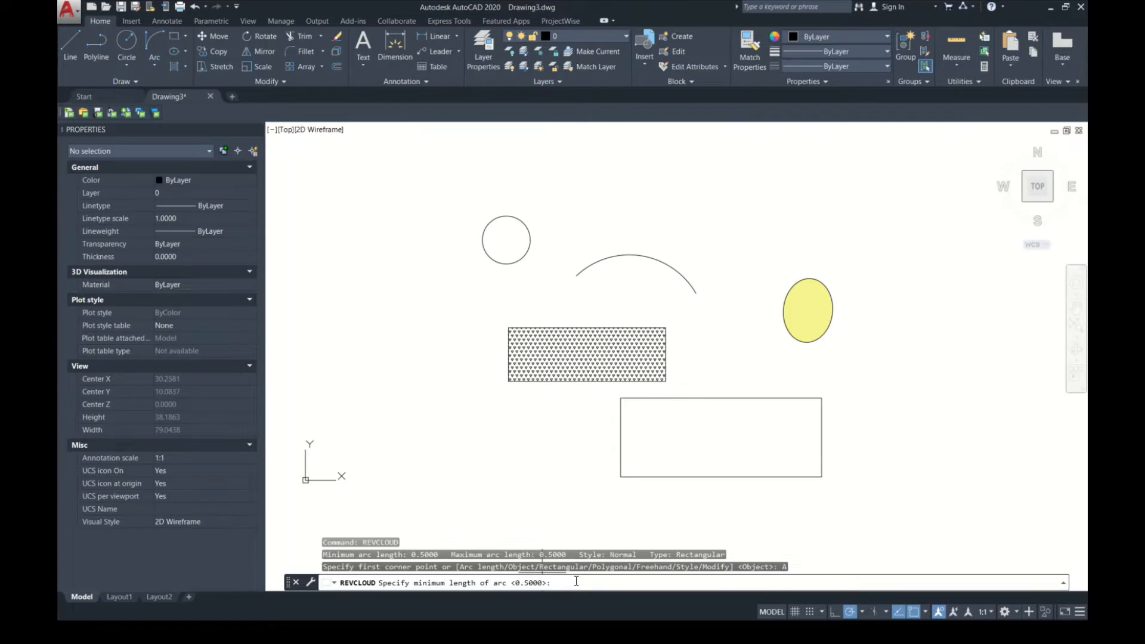
text(.5)
key(Return)
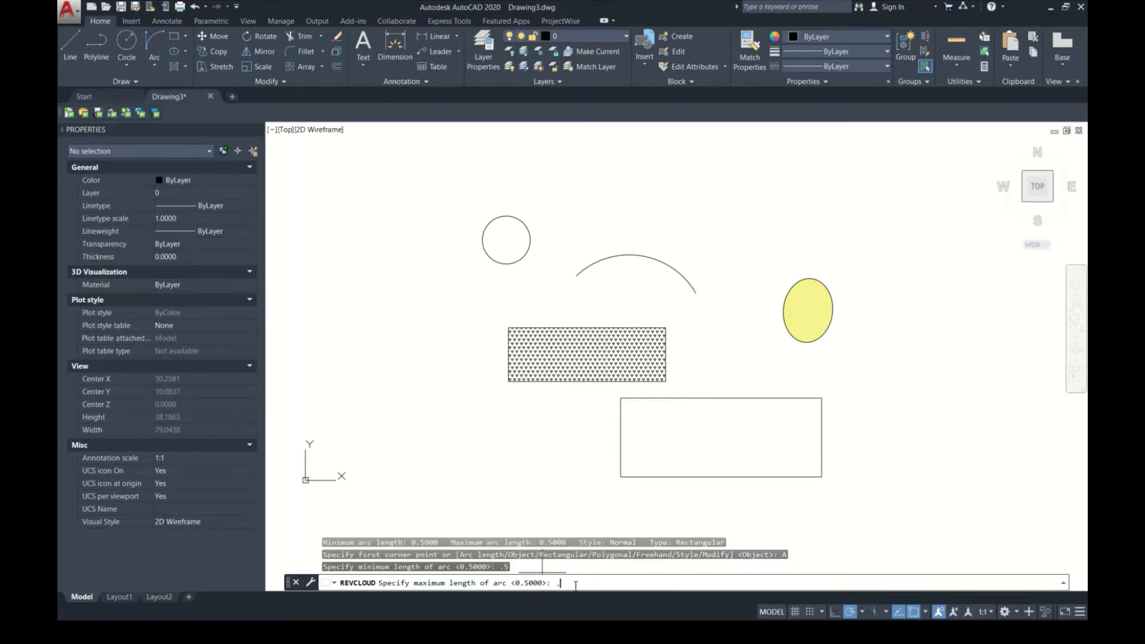
key(Return)
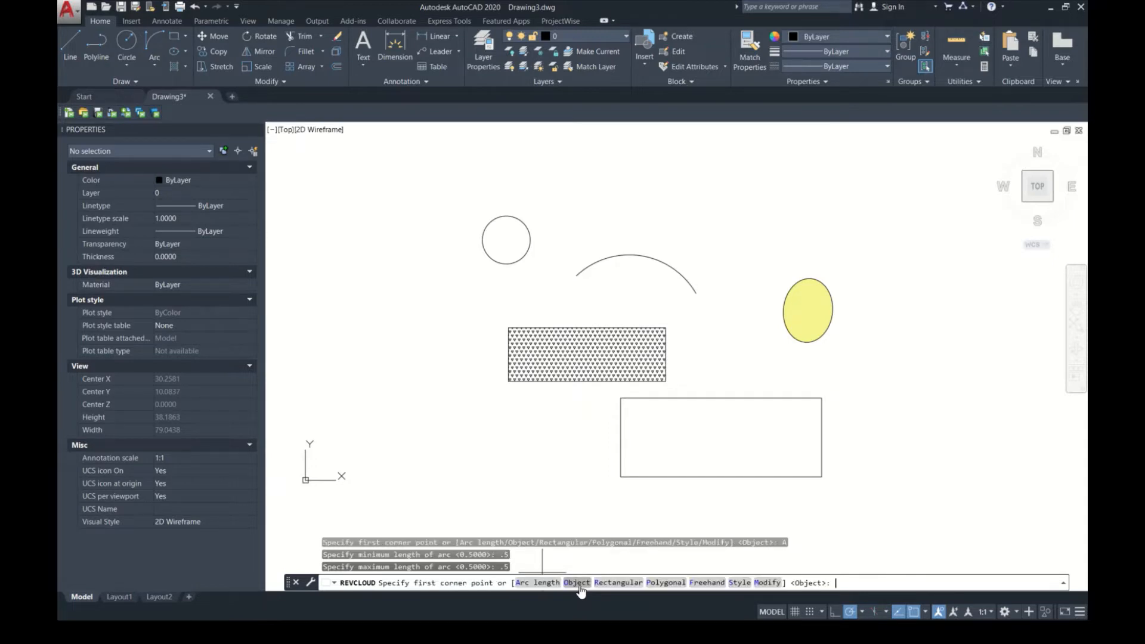
Step: Convert the wide empty rectangle into a revision cloud with the arc direction reversed
click(579, 582)
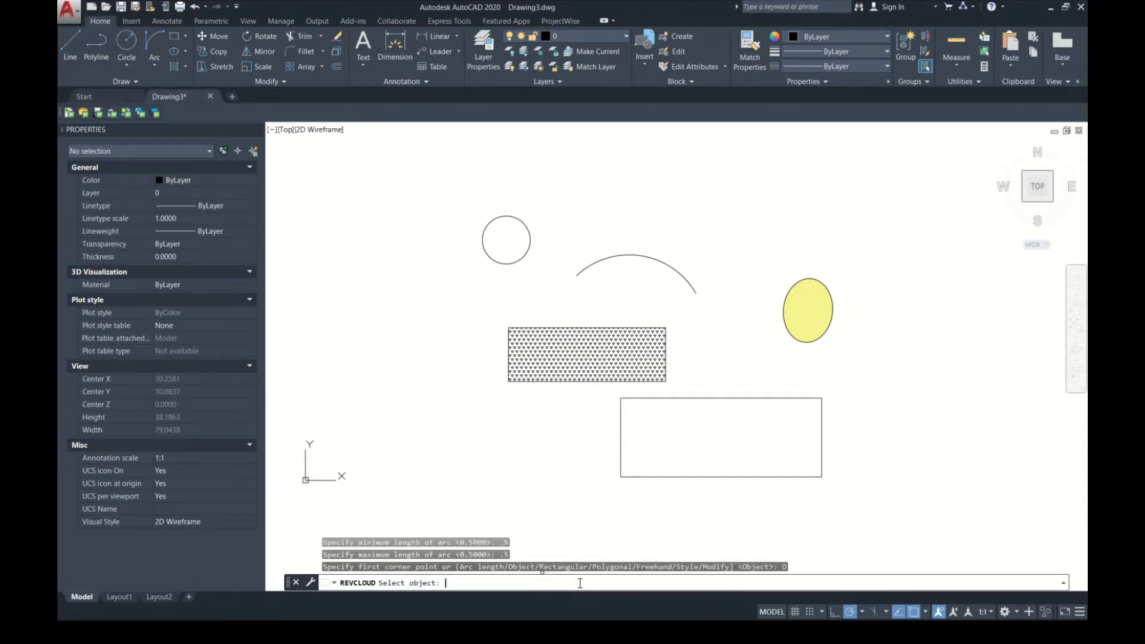
click(621, 460)
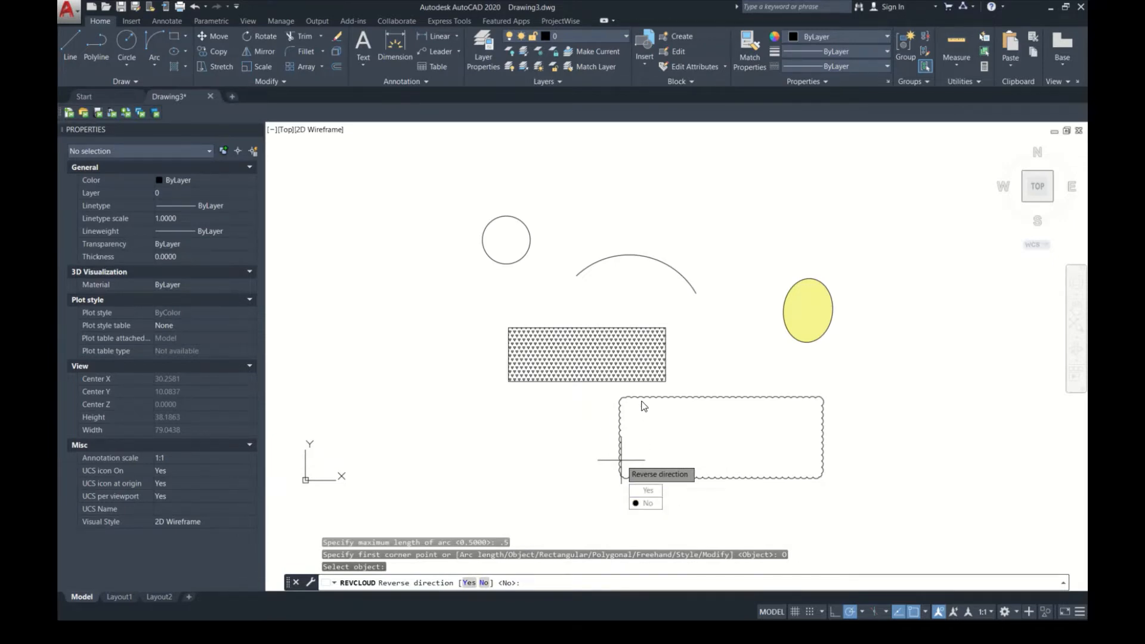
click(648, 491)
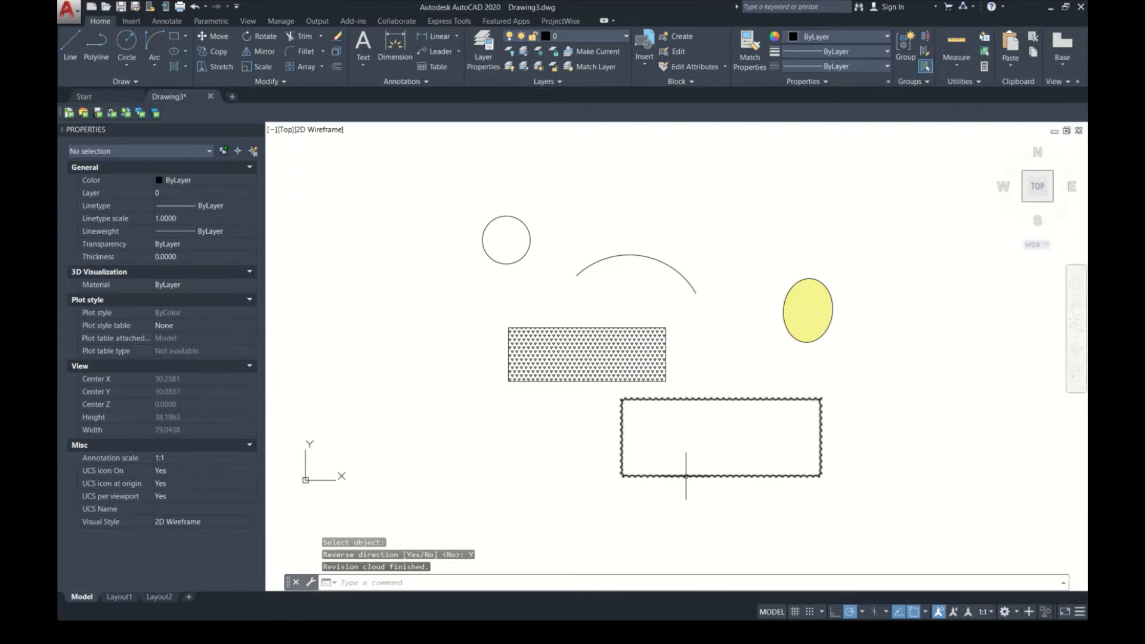
Step: Draw a small rectangular revision cloud to the left of the wide one, below the hatched rectangle
key(Return)
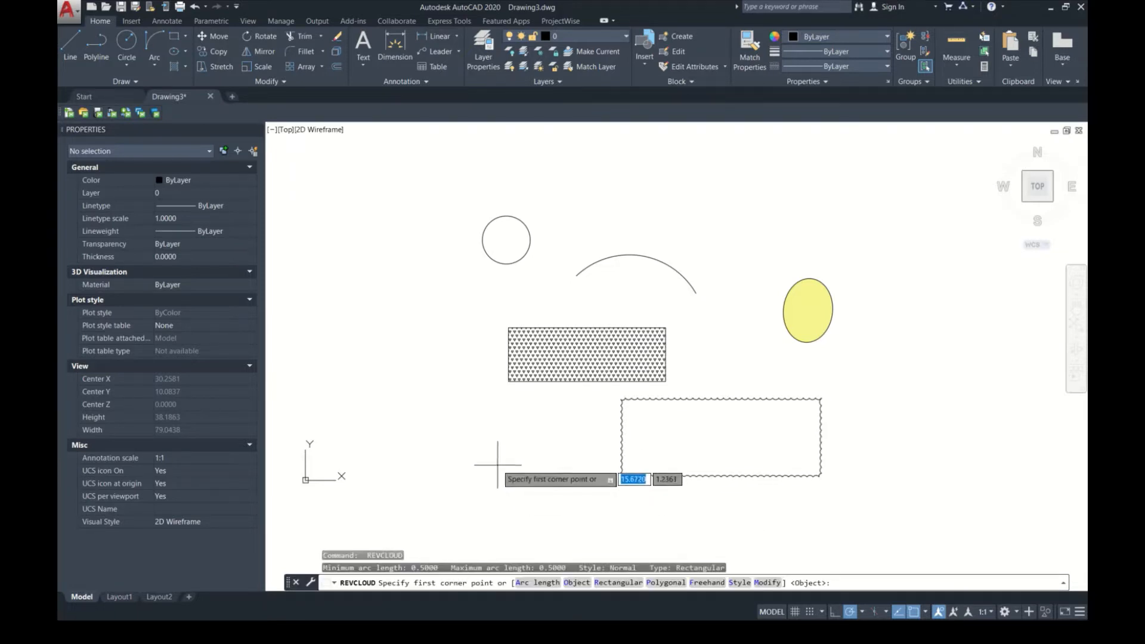
click(617, 583)
click(486, 433)
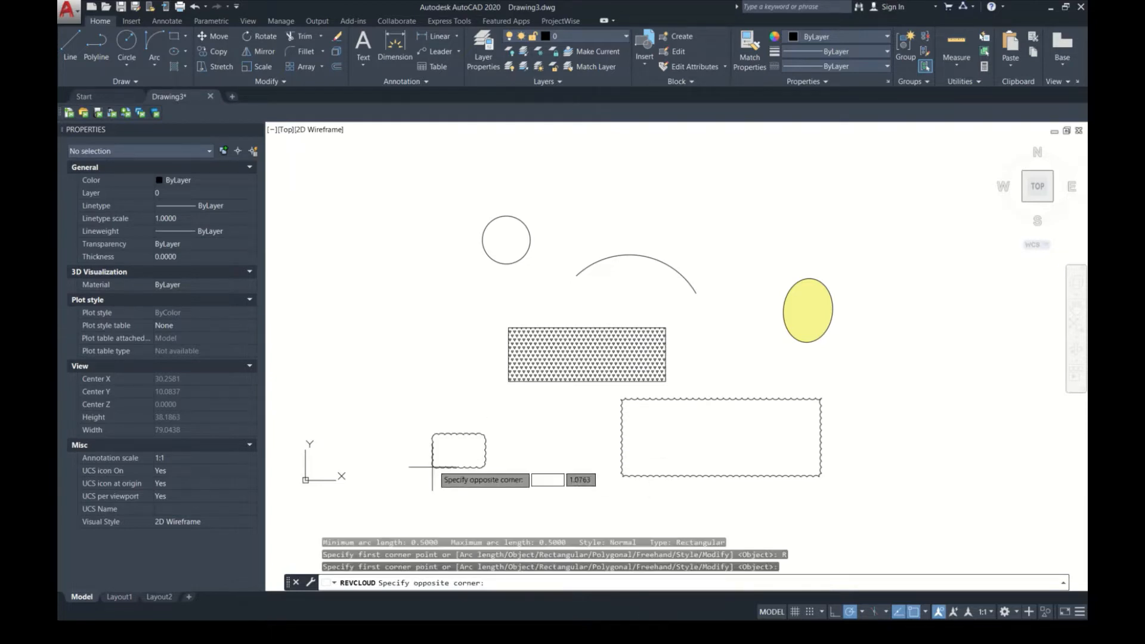
click(403, 486)
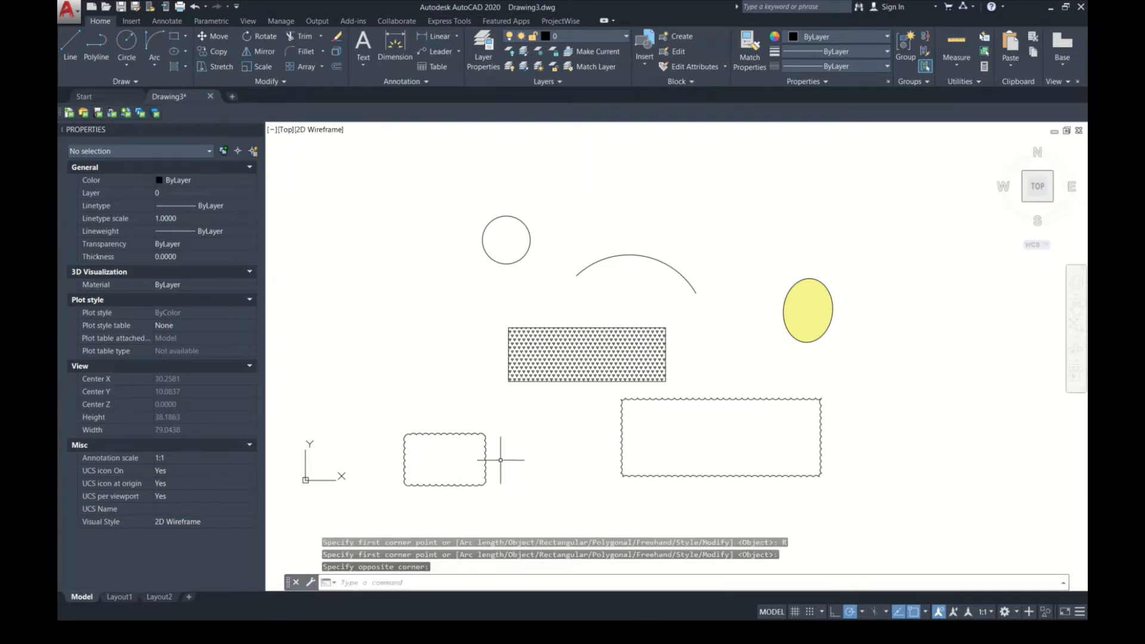
key(Return)
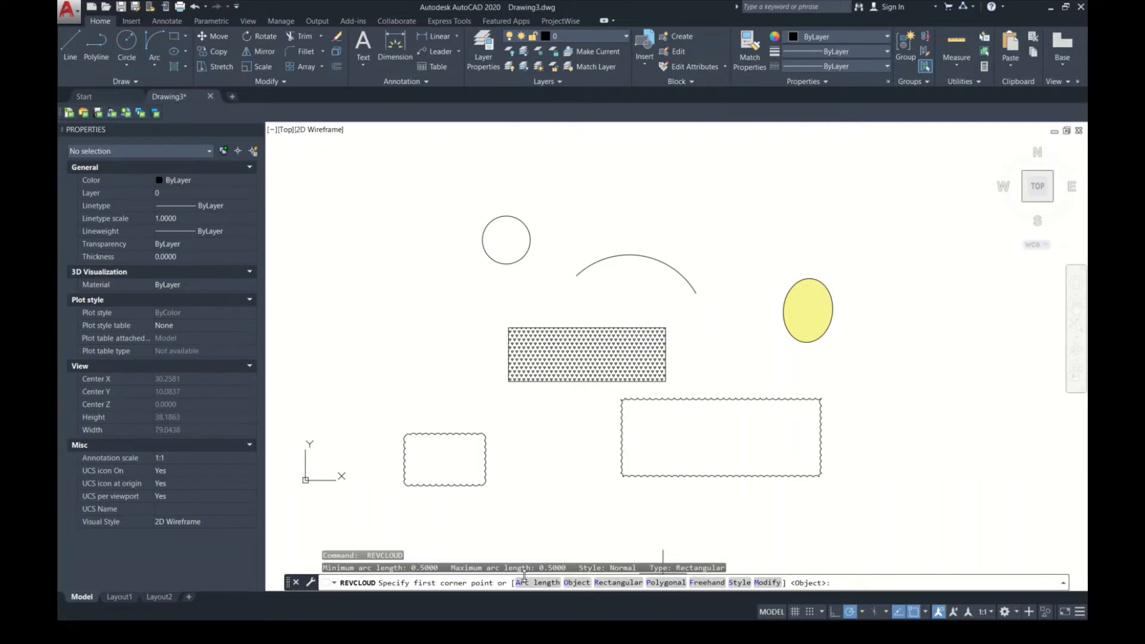
key(Escape)
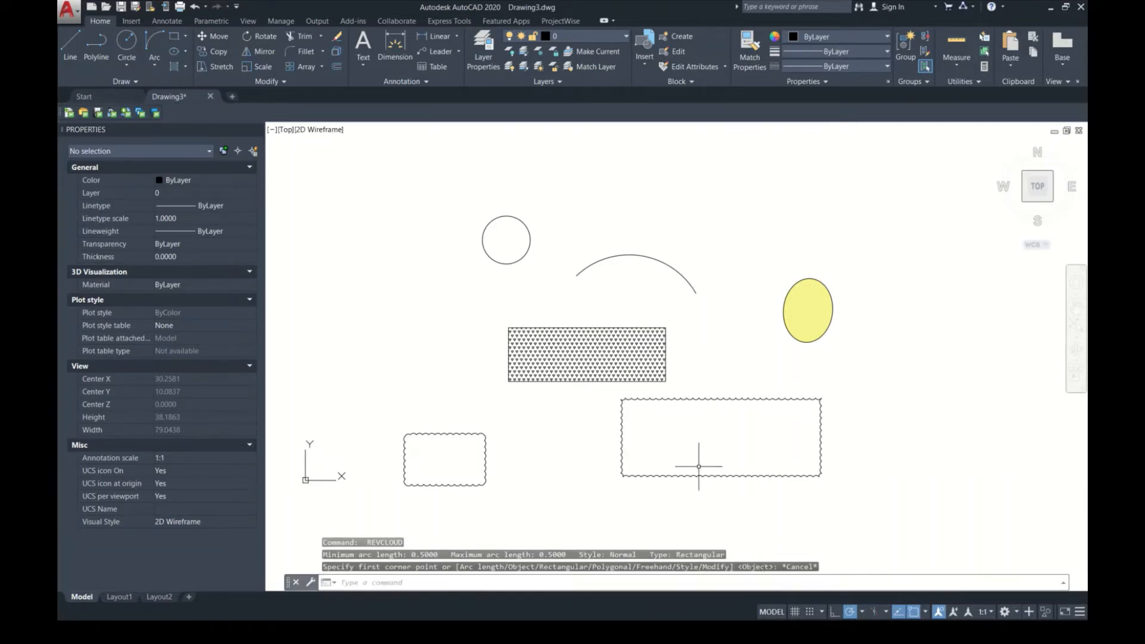
text(RECV)
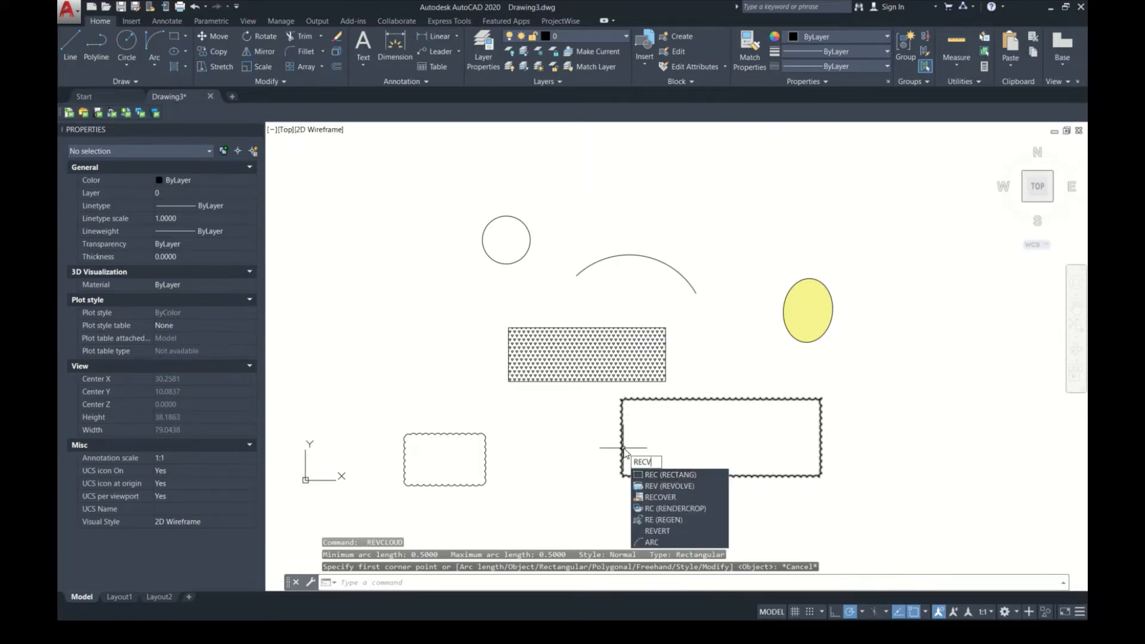
click(685, 486)
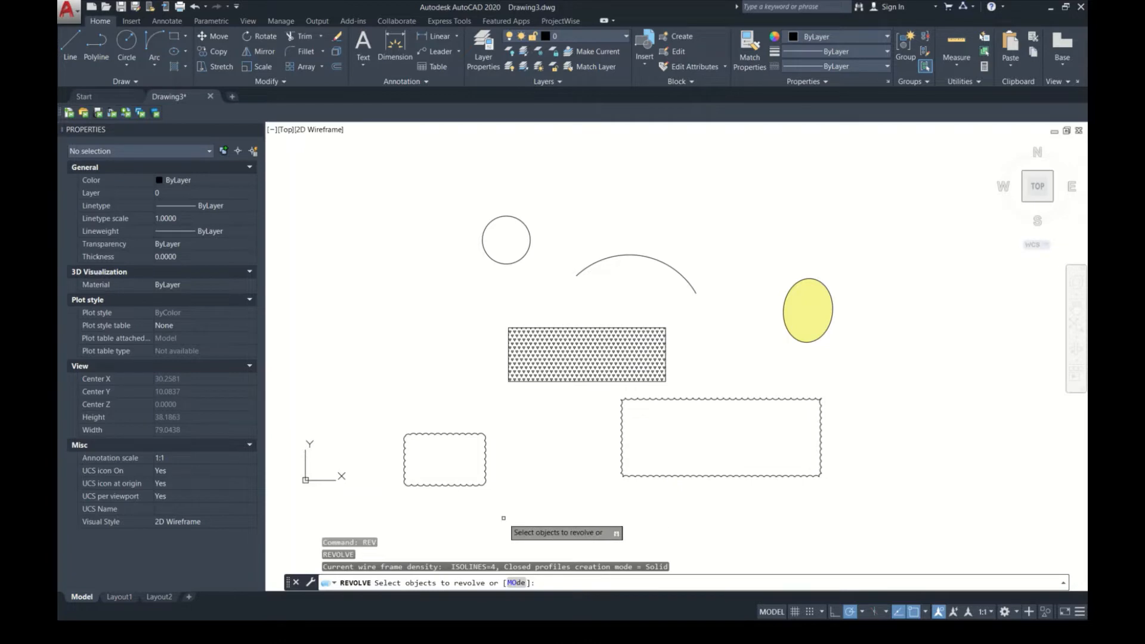
key(Escape)
text(REC)
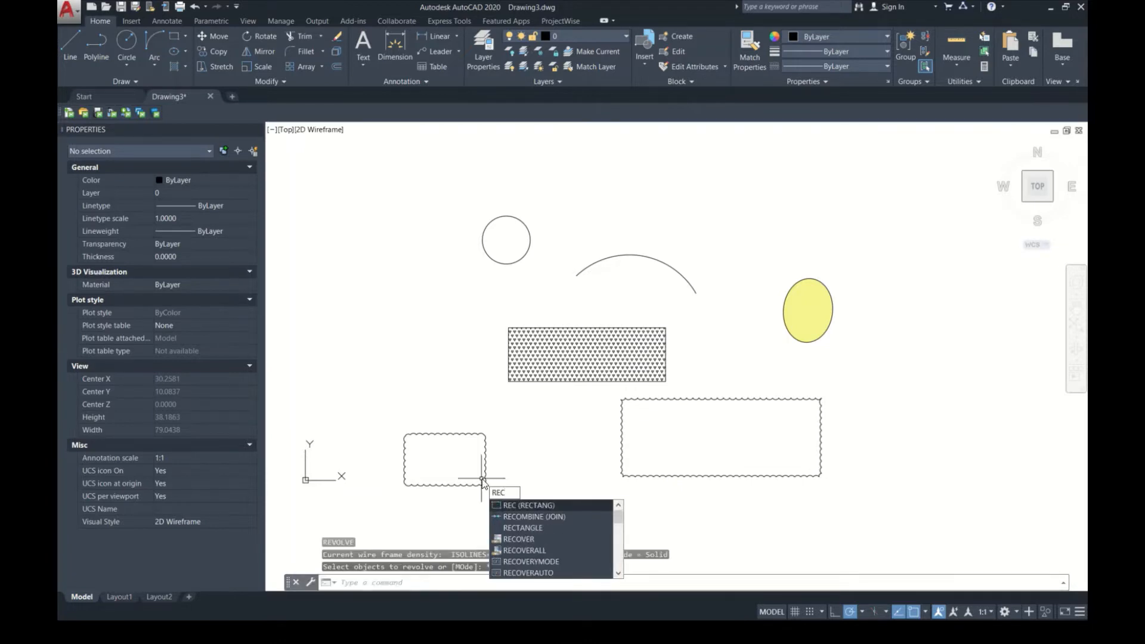
text(V)
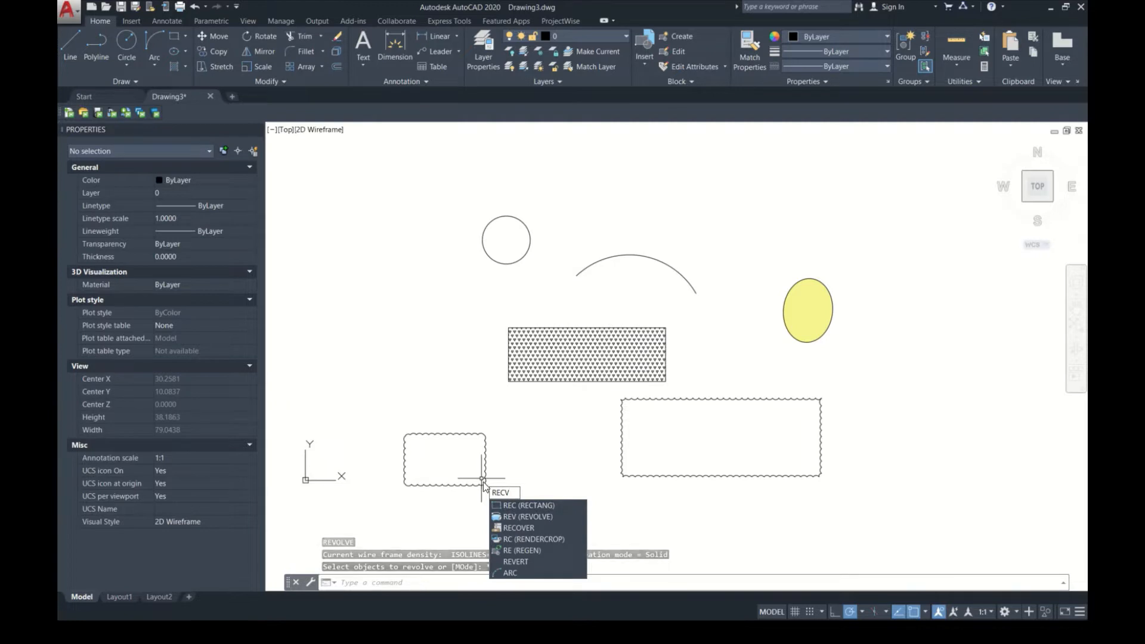
key(Escape)
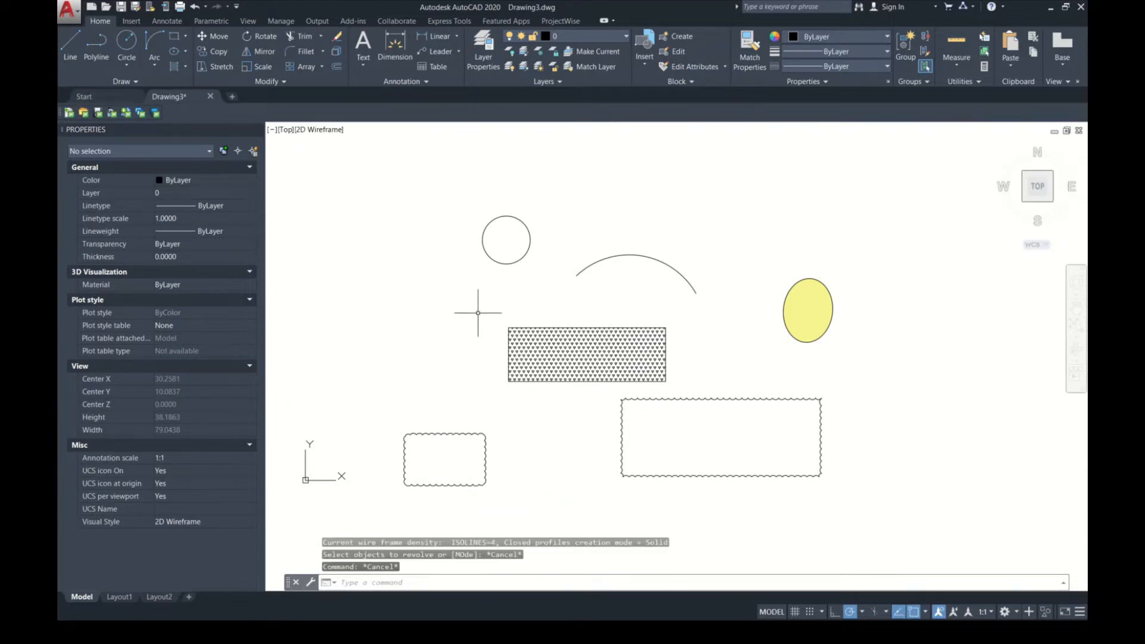
scroll(478, 312, down, 4)
middle_drag(533, 313, 432, 424)
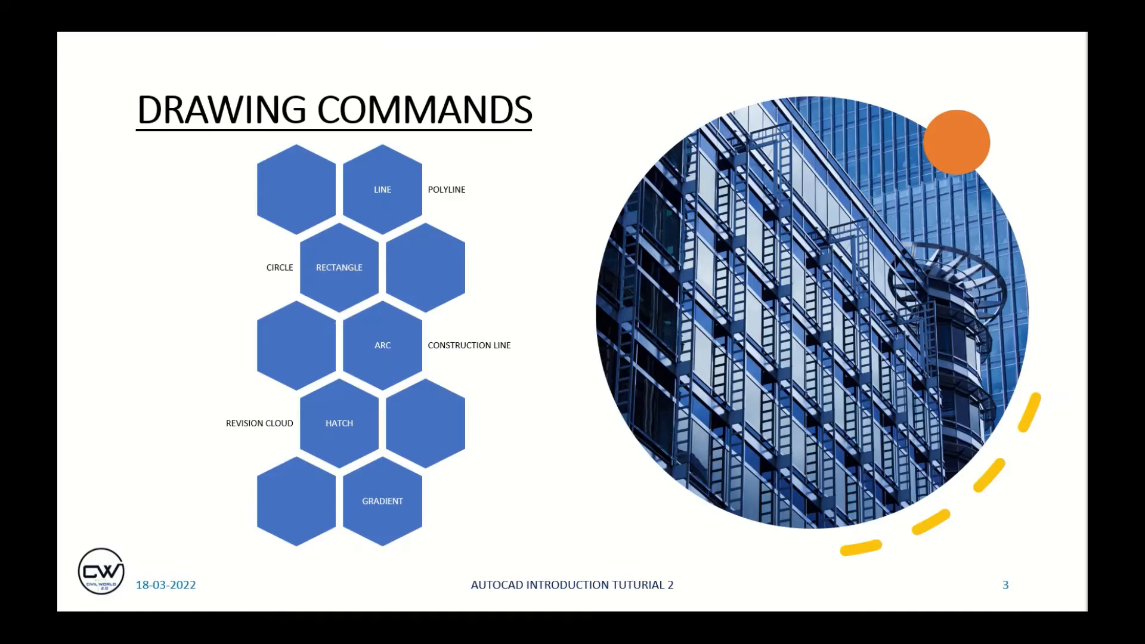
key(Right)
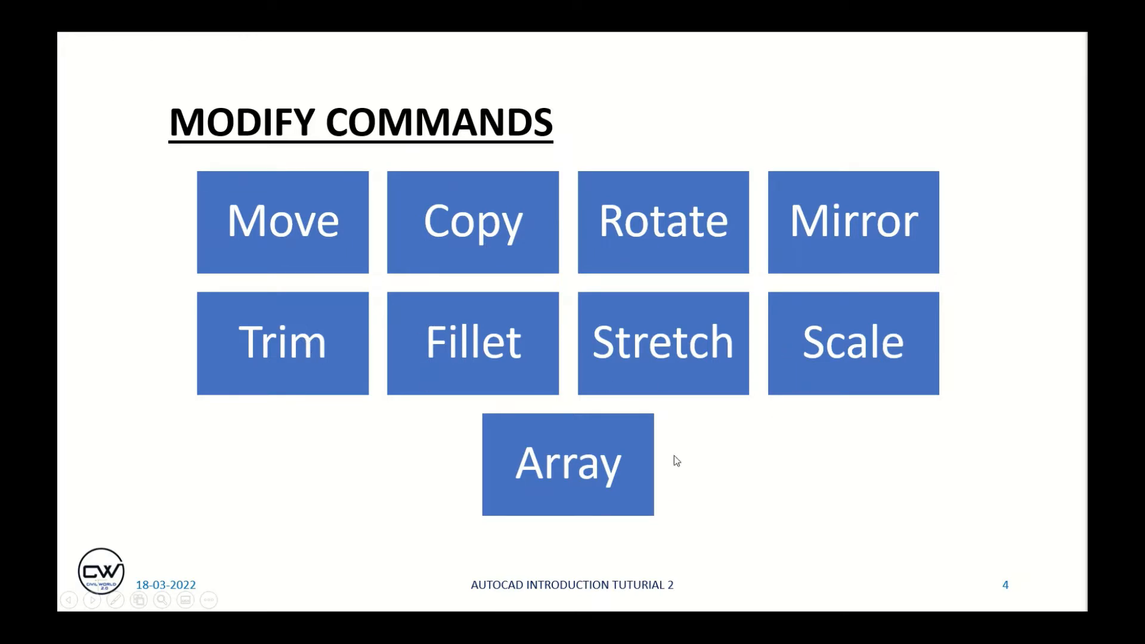
key(alt+Tab)
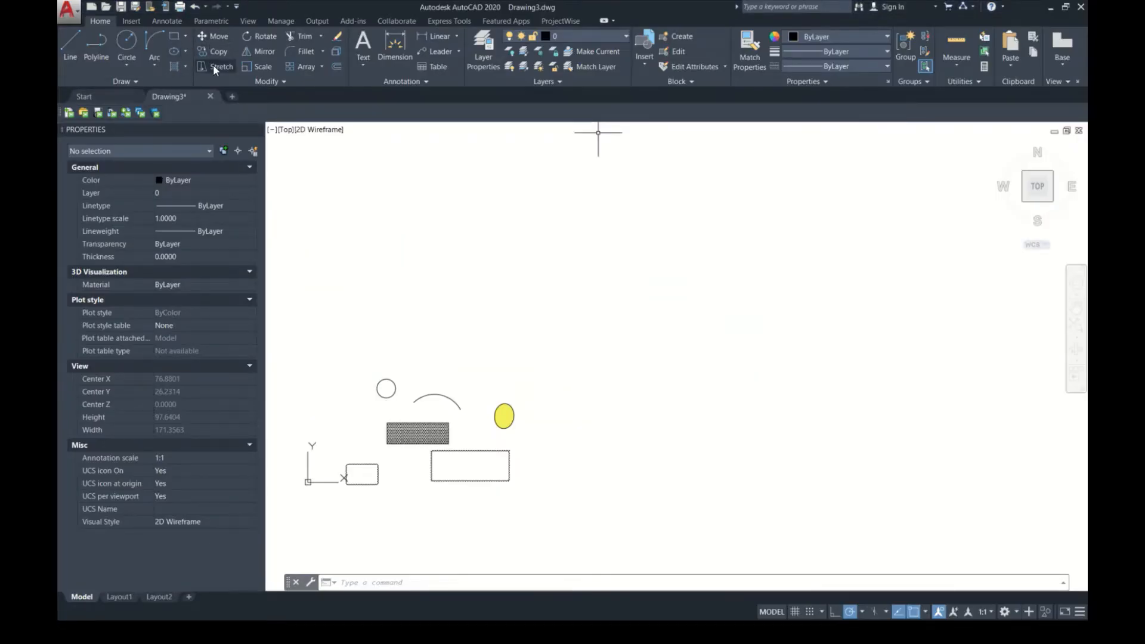
click(296, 84)
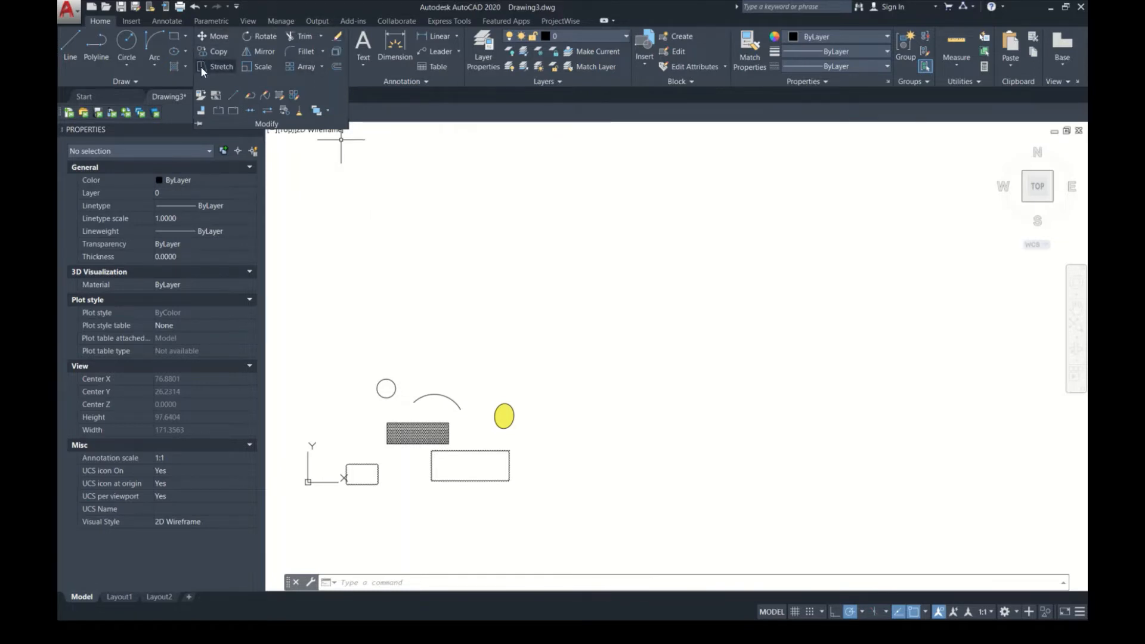
key(Escape)
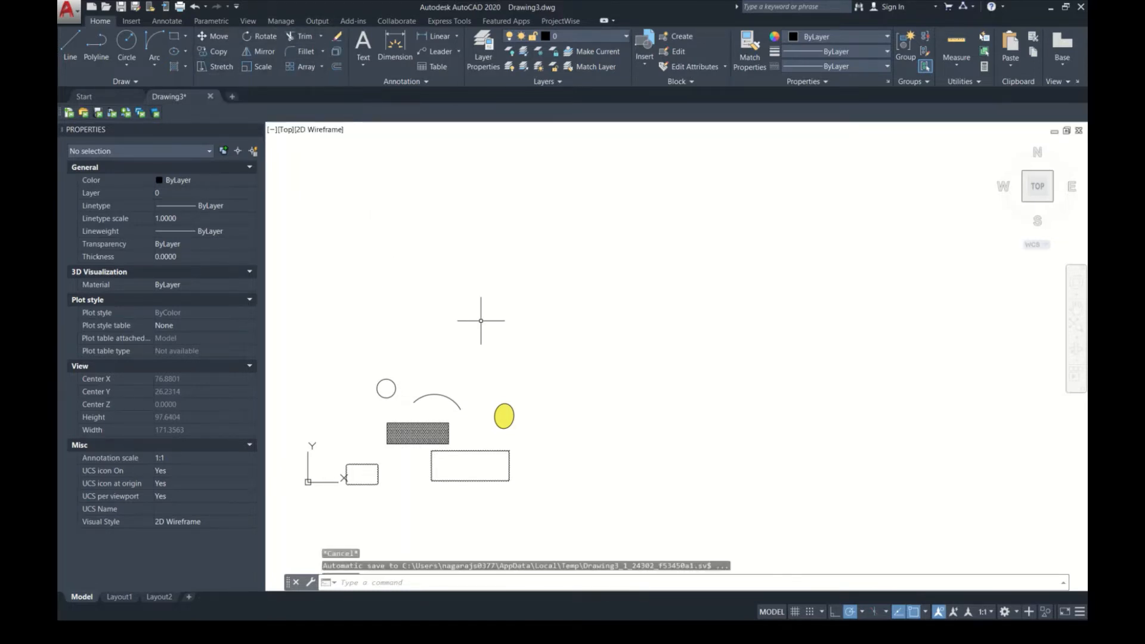
Step: Erase all the sample shapes to leave the drawing empty
scroll(446, 458, up, 4)
scroll(558, 413, down, 4)
scroll(582, 406, down, 2)
click(623, 361)
click(408, 486)
key(Delete)
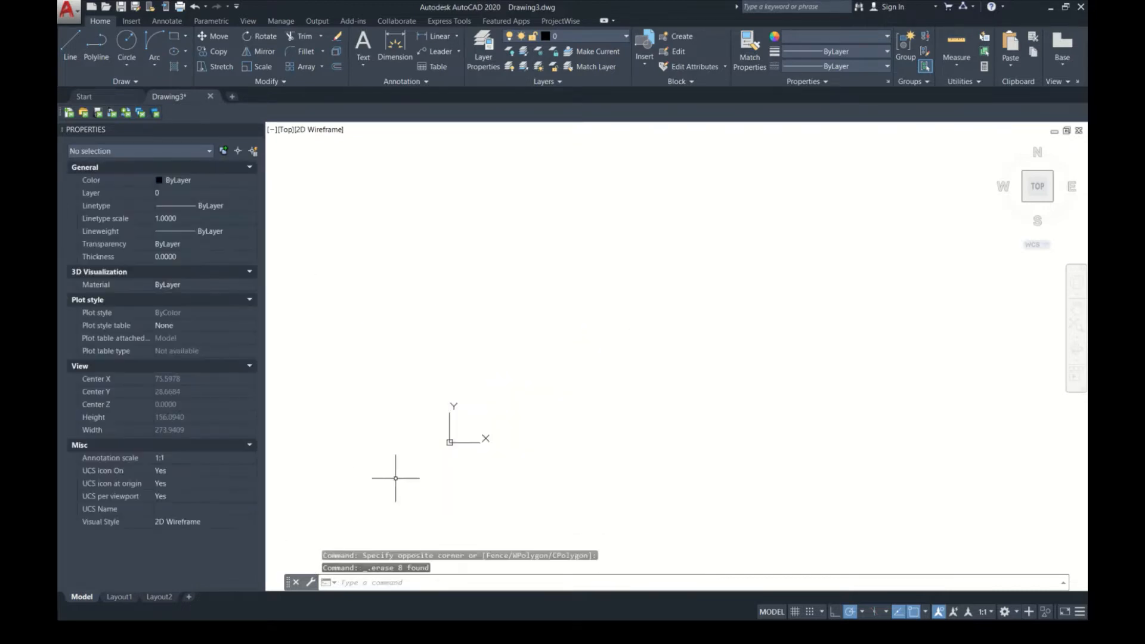
Step: Draw a rectangle with an area of about 458 square units, up and to the right of the origin
text(REC)
key(Return)
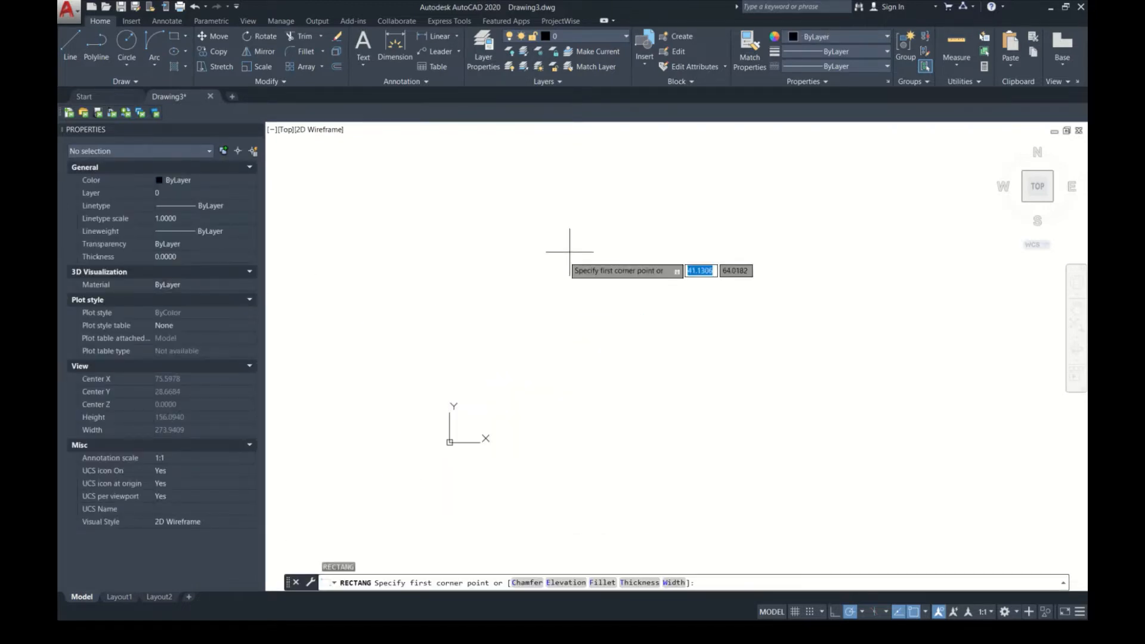
click(583, 240)
click(513, 307)
scroll(533, 237, up, 4)
middle_drag(560, 324, 513, 315)
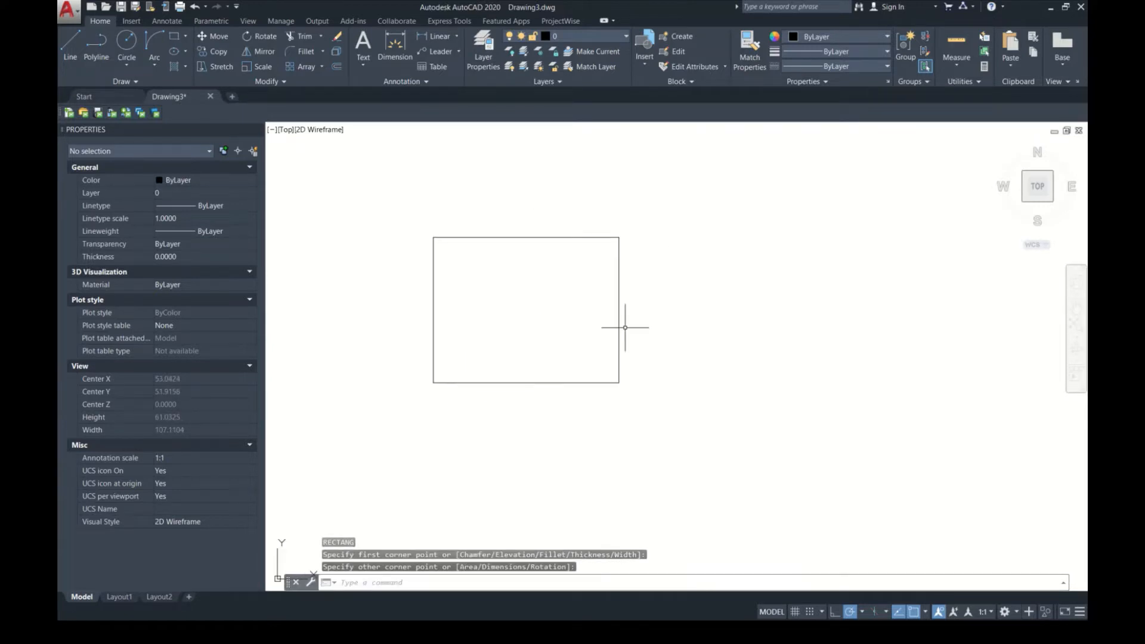
Step: Stretch the rectangle's right edge horizontally outward by about 18.61 units and clear the selection
click(633, 328)
click(577, 380)
click(619, 310)
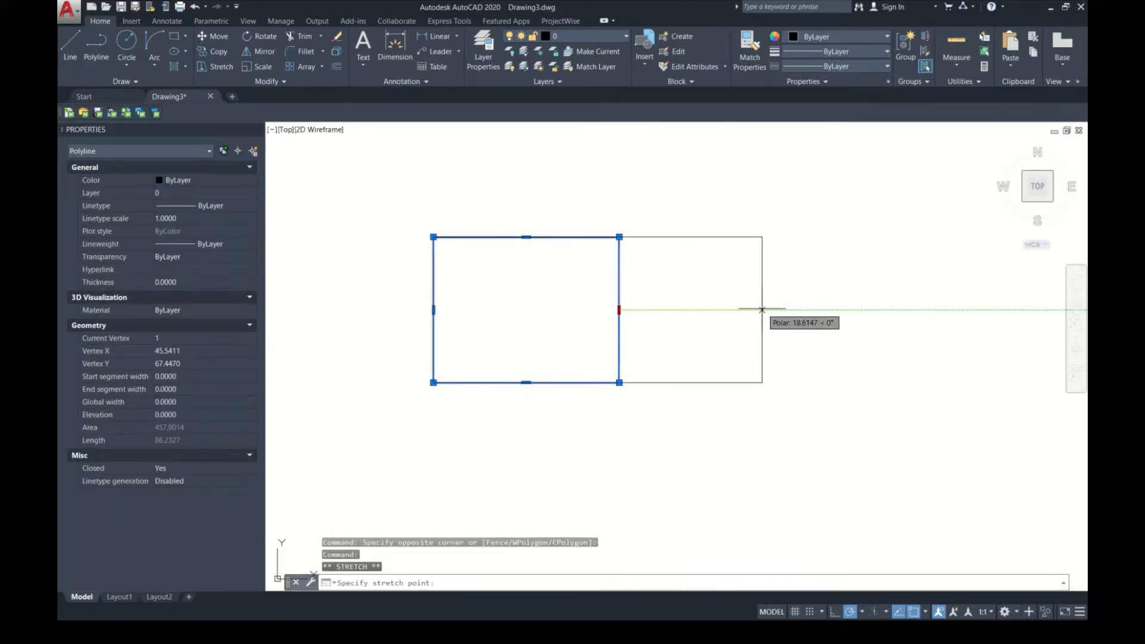
click(762, 310)
middle_drag(597, 322, 477, 337)
key(Escape)
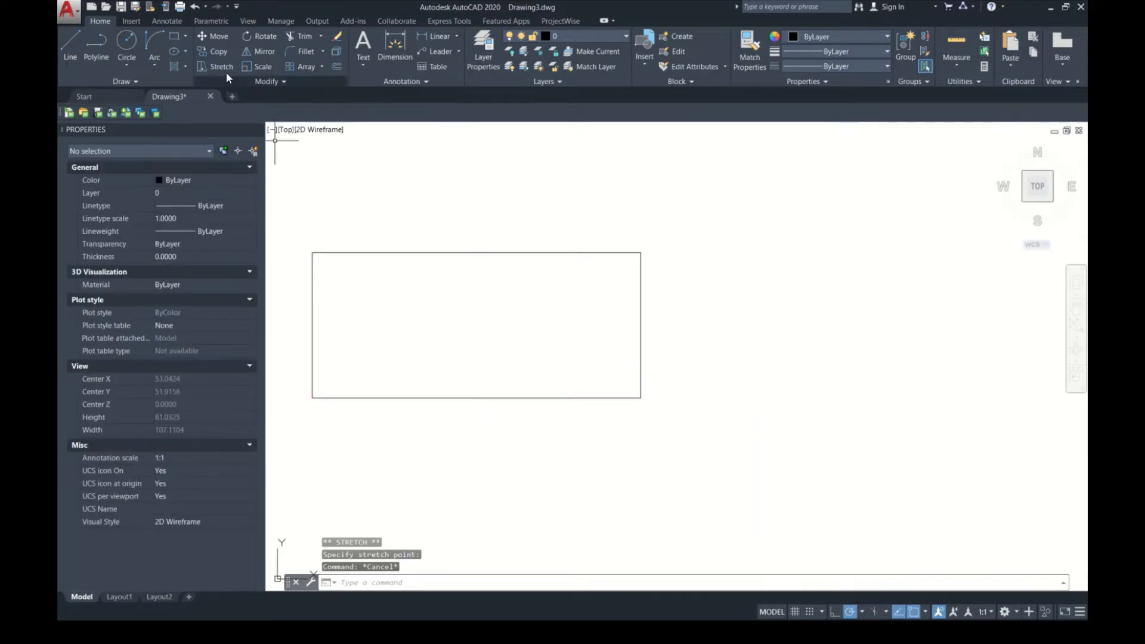
Step: Draw a horizontal line just below the rectangle, from beneath its middle to well past its right edge
click(219, 36)
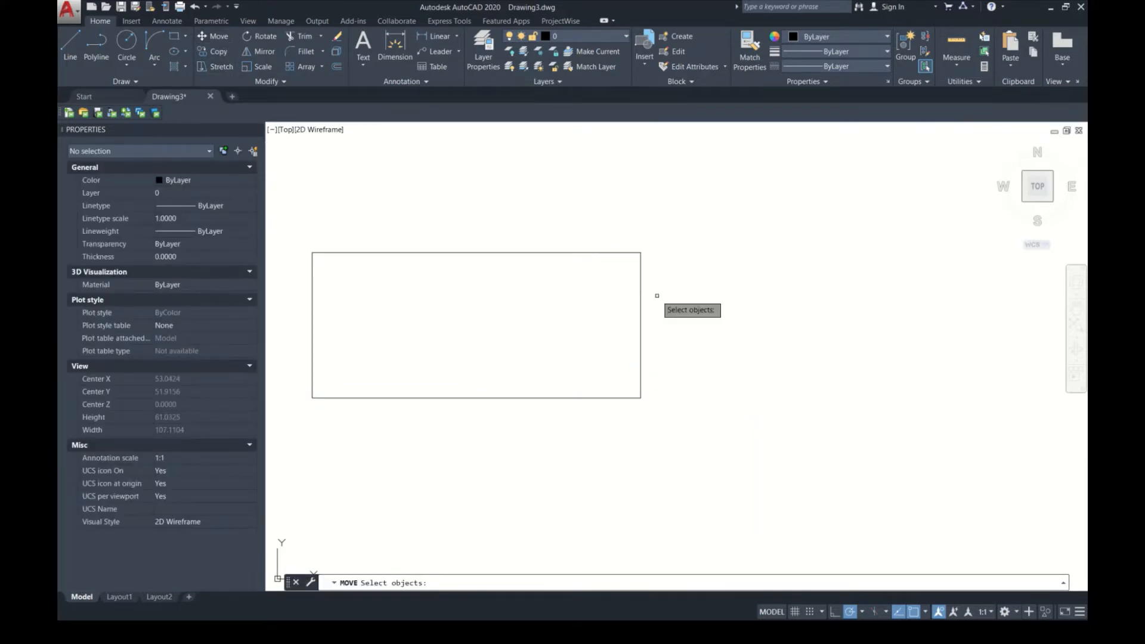
key(Escape)
text(l)
key(Return)
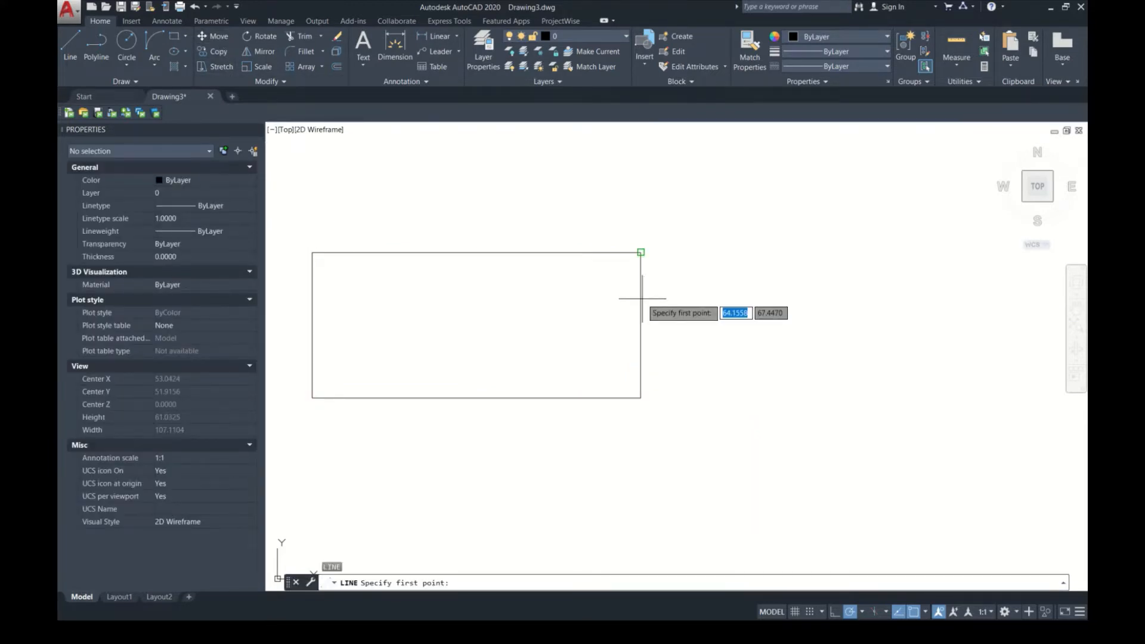
click(480, 445)
click(885, 444)
key(Escape)
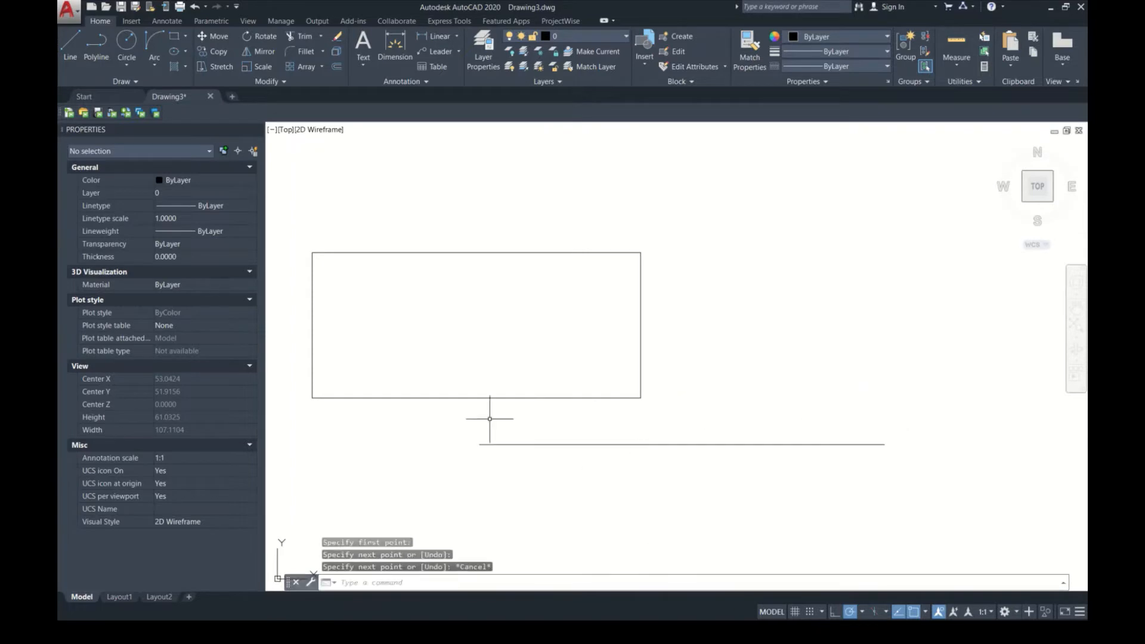
Step: Move the rectangle by its lower-right corner to a point above and slightly beyond the line's right end
click(567, 409)
click(489, 371)
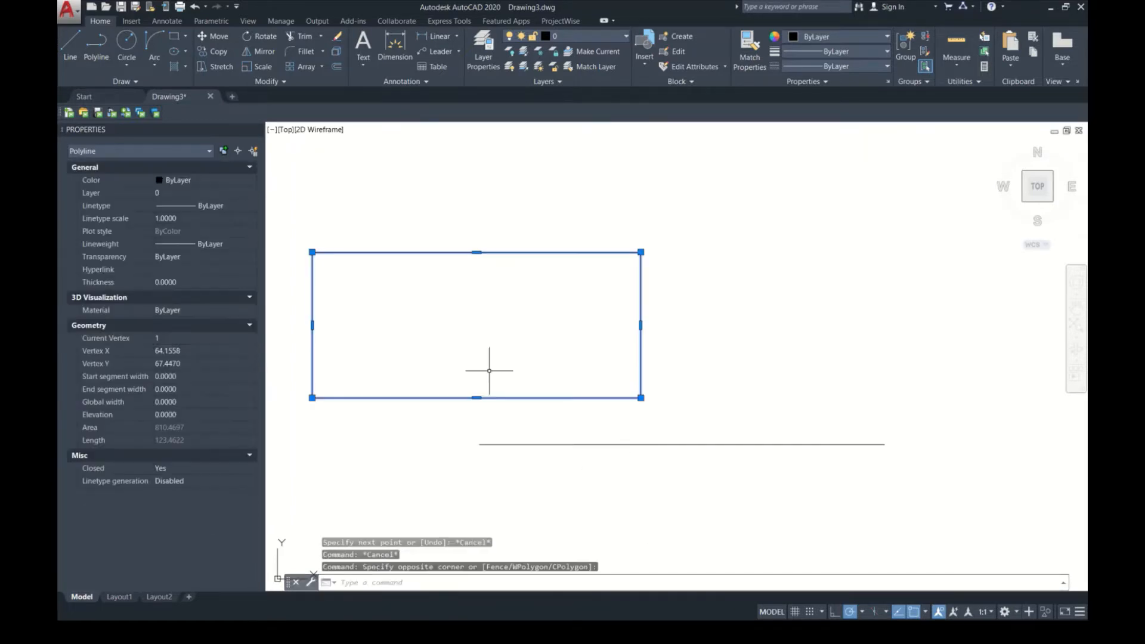
text(m)
key(Return)
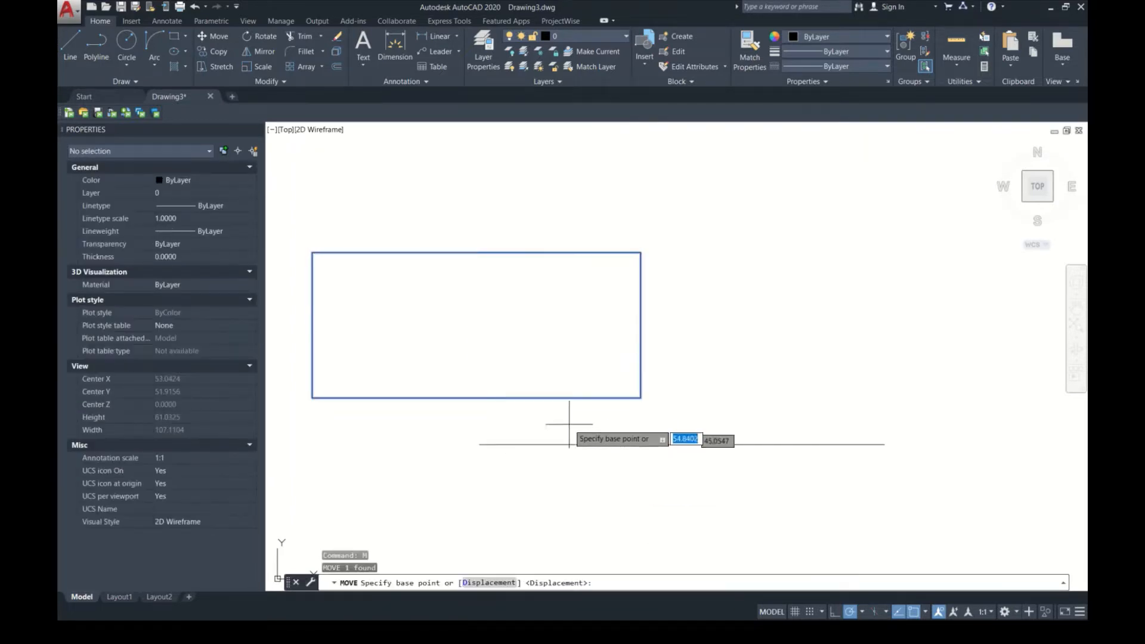
click(646, 397)
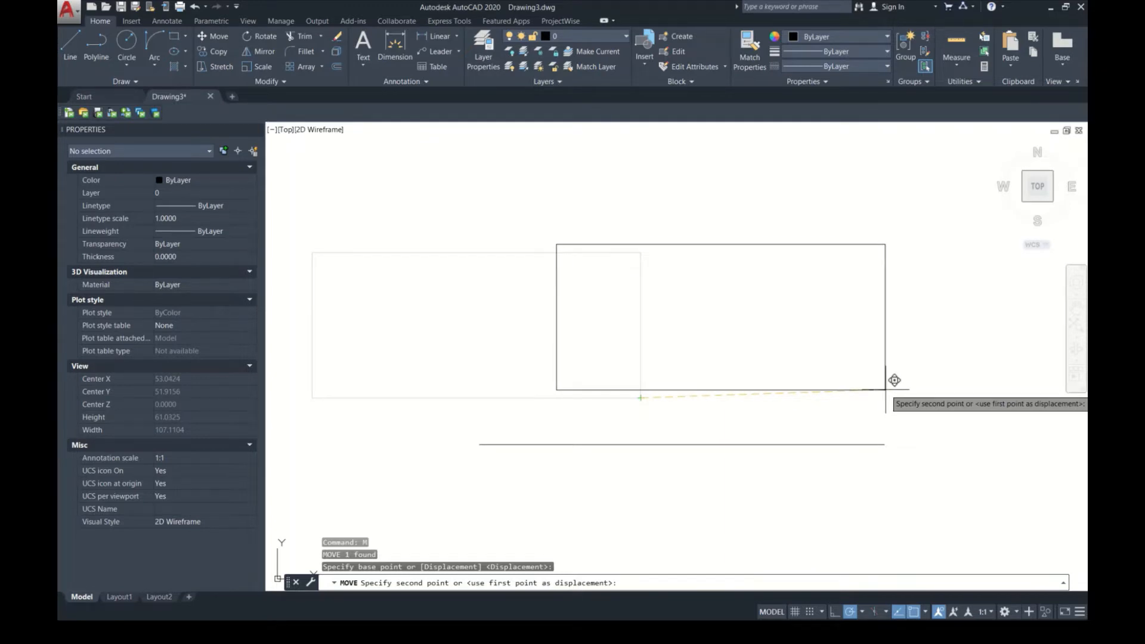
click(952, 370)
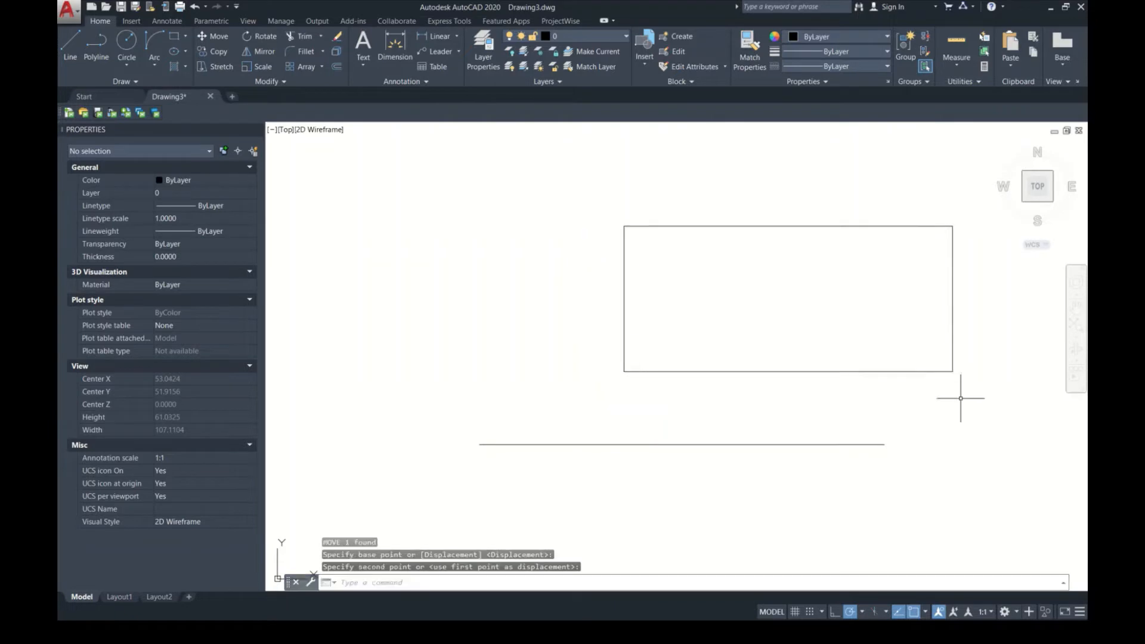
click(659, 310)
click(583, 283)
key(Escape)
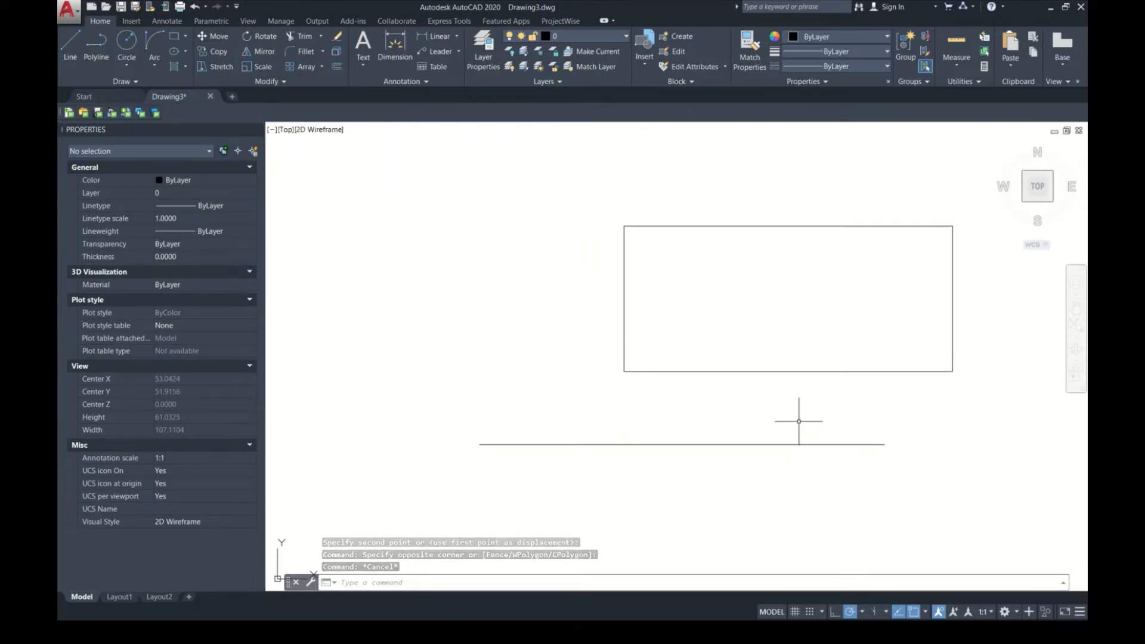
Step: Copy the rectangle eight times, placing the copies at scattered, overlapping points on both sides of and above the original
middle_drag(776, 405, 739, 415)
drag(740, 415, 741, 357)
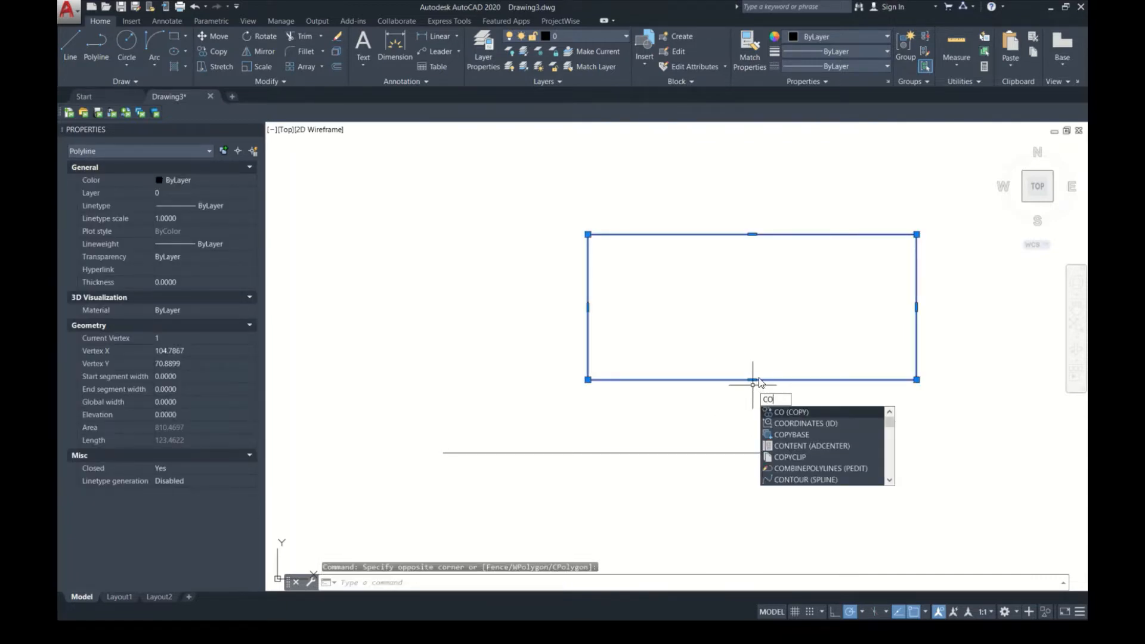
key(Return)
click(754, 342)
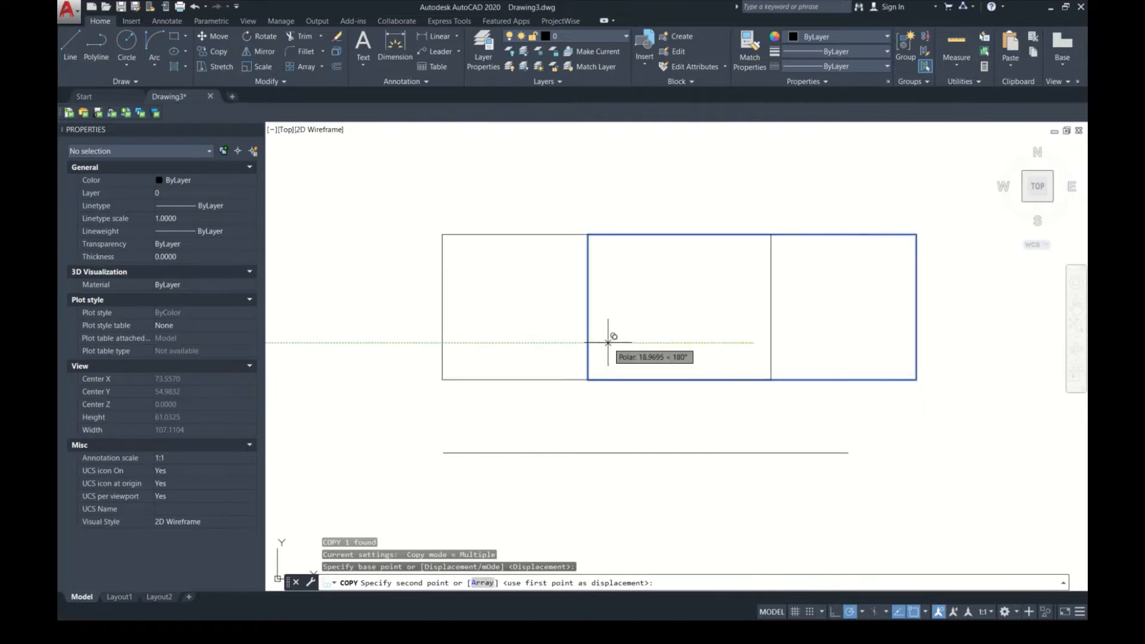
click(588, 236)
click(469, 379)
click(460, 439)
click(848, 453)
click(846, 468)
click(843, 338)
click(826, 266)
click(723, 259)
key(Escape)
Step: Erase the original rectangle and seven of its copies, keeping only the upper-left copy and the horizontal line
click(726, 388)
click(581, 417)
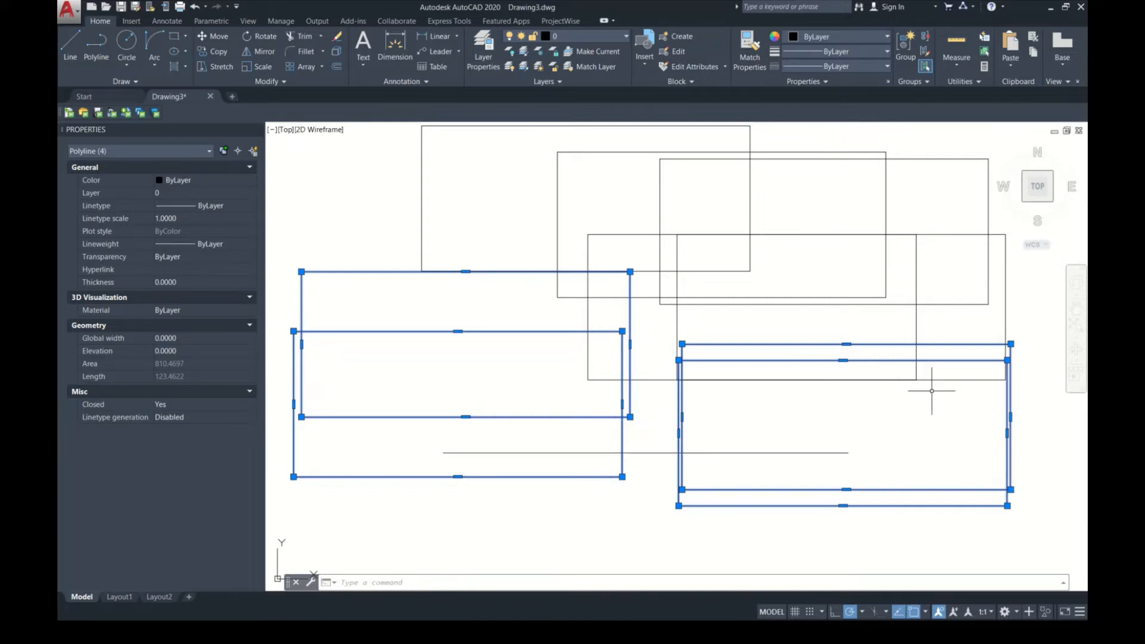
click(795, 411)
click(562, 263)
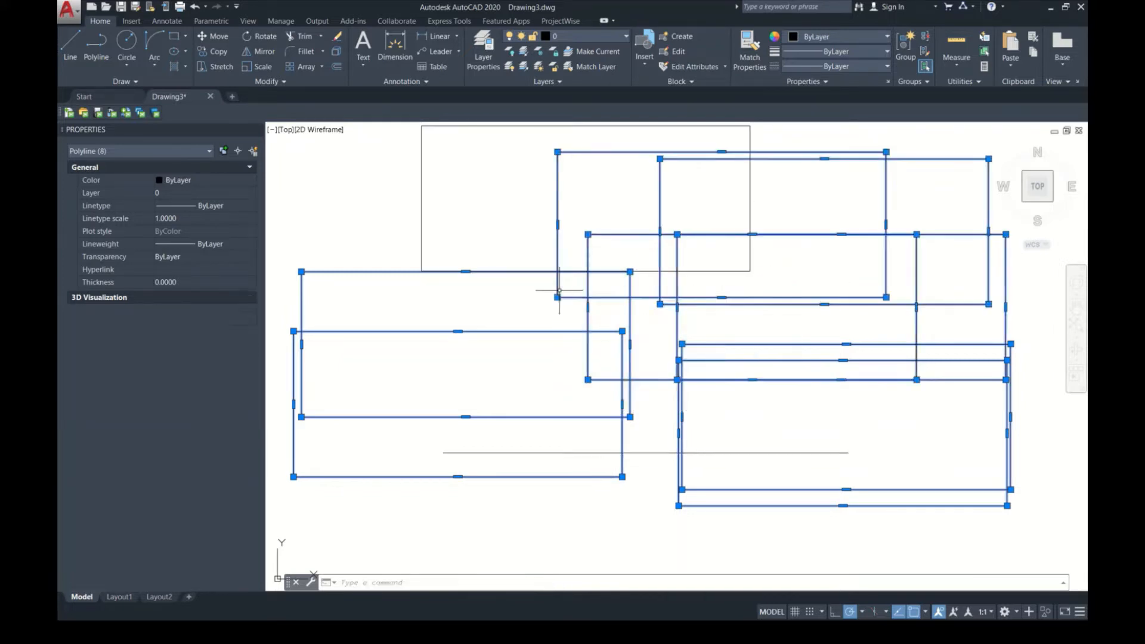
key(Delete)
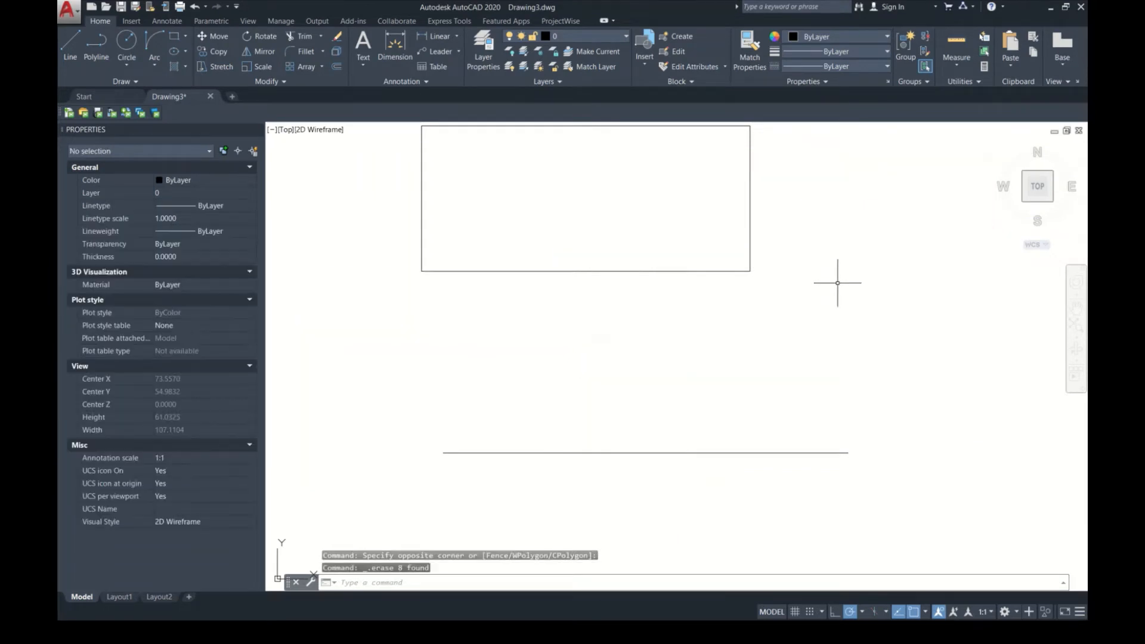
Step: Draw a diagonal line past the rectangle's upper-right corner, sloping down from above its upper edge to beyond its lower-right corner
mouse_move(636, 316)
middle_down()
mouse_move(647, 387)
mouse_move(683, 390)
middle_up()
text(l)
key(Return)
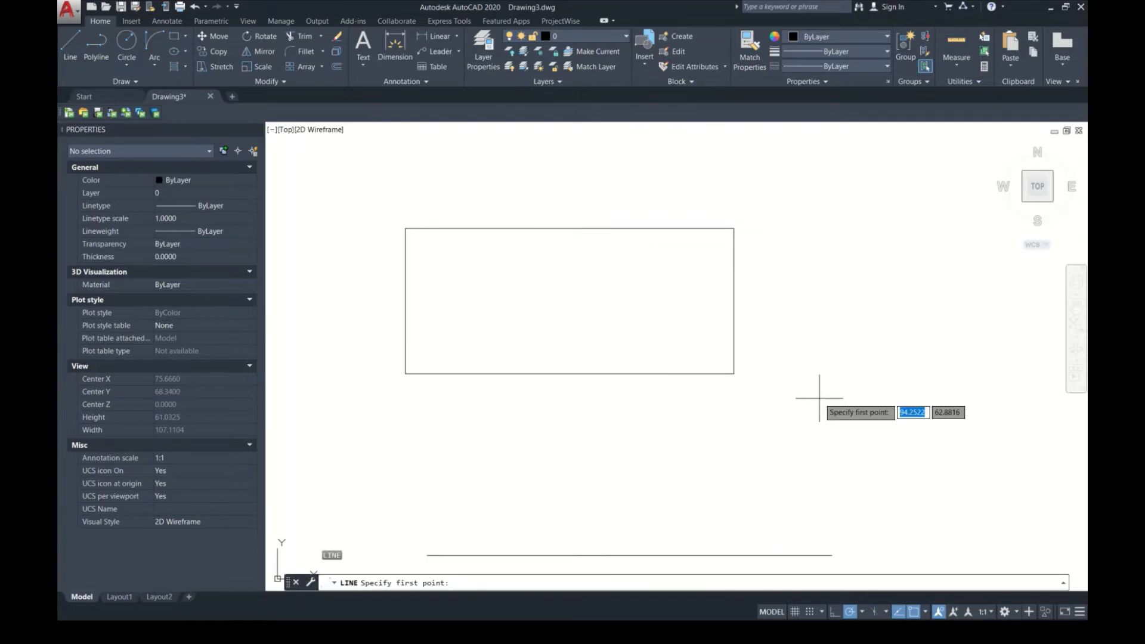
click(690, 158)
click(911, 394)
key(Escape)
click(758, 410)
key(Escape)
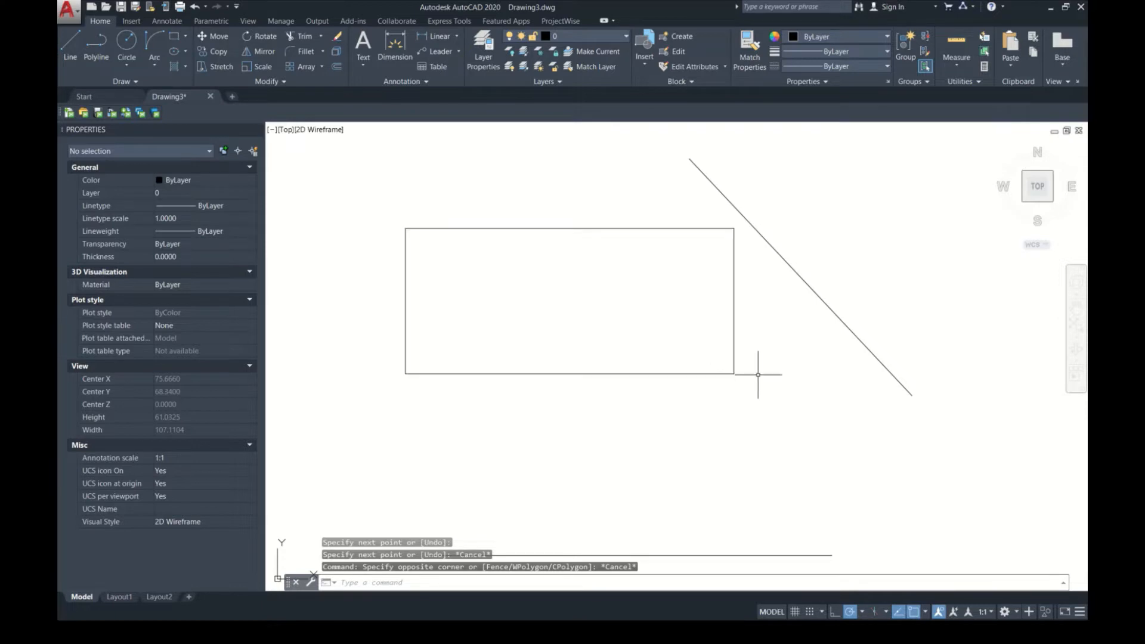
Step: Stretch the rectangle's right edge up and outward by about 12.31 units at 39°, leaving the diagonal line's endpoints outside the crossing window
text(STRETCH)
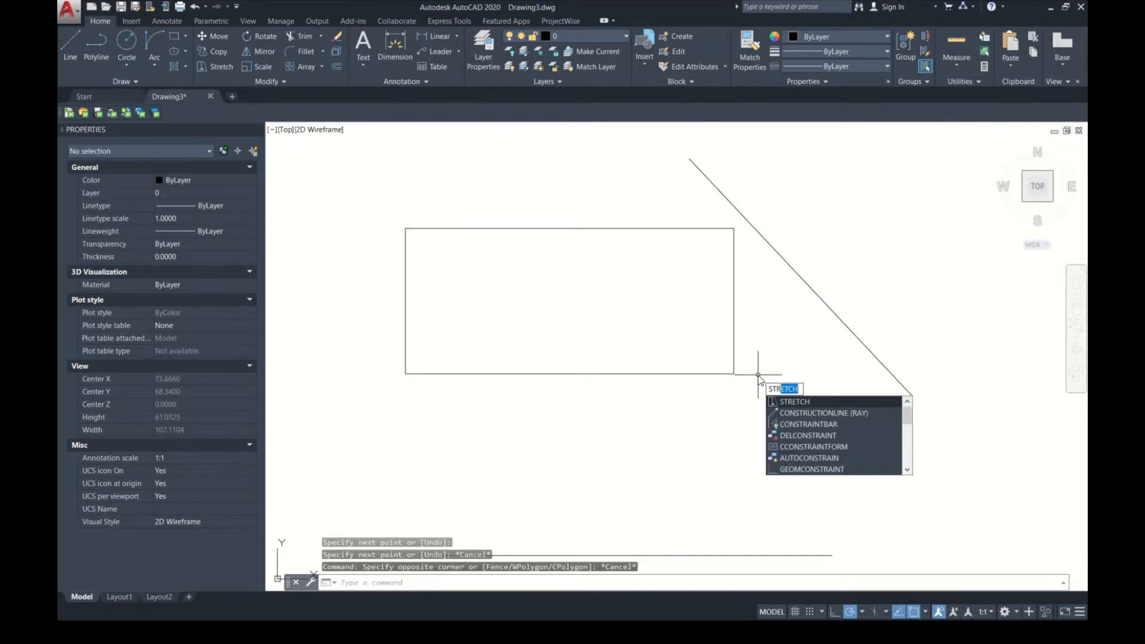
key(Return)
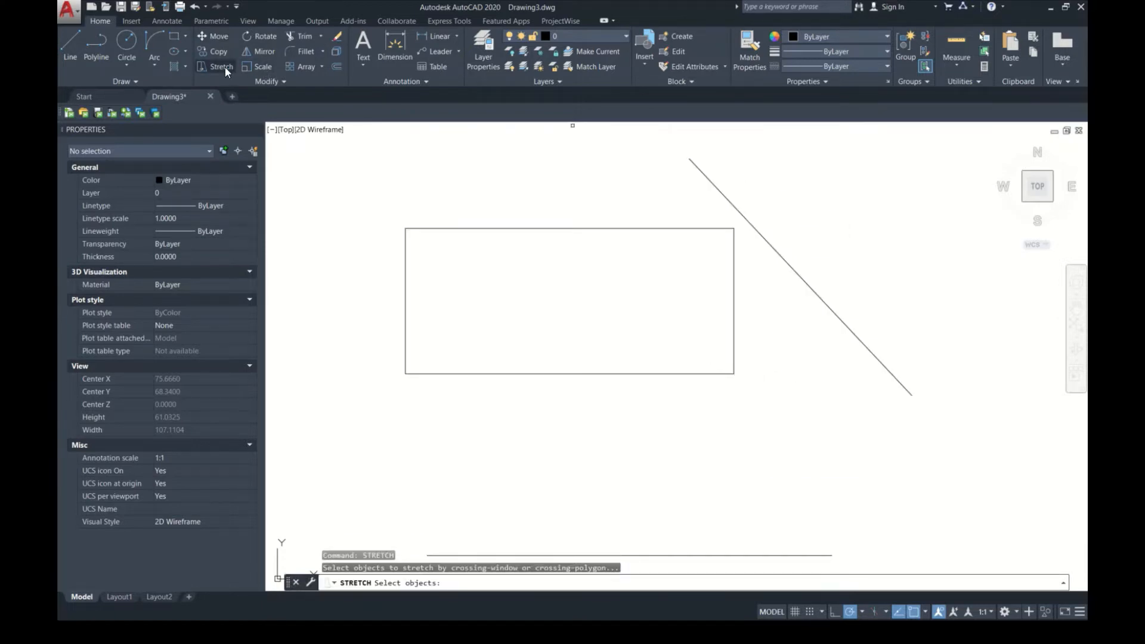
click(771, 167)
click(707, 483)
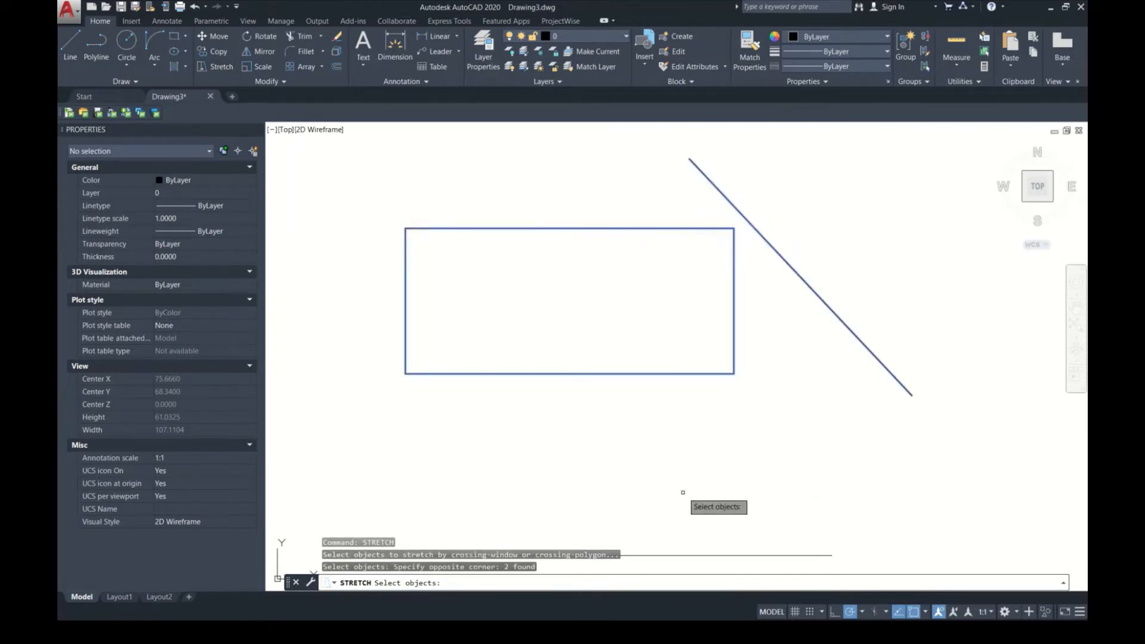
click(786, 158)
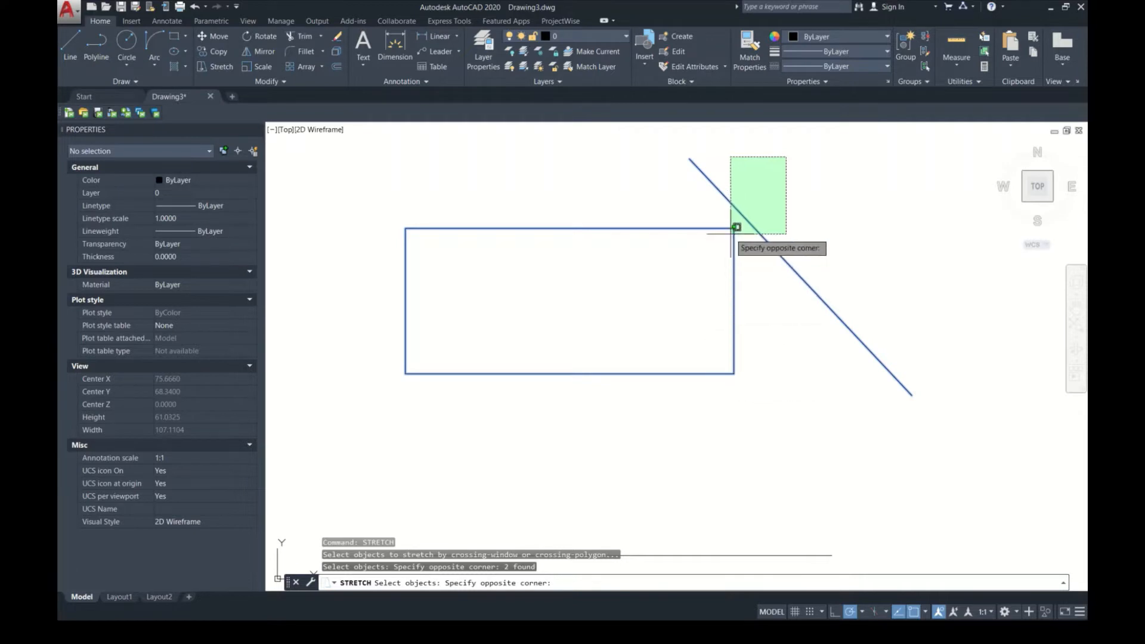
click(650, 452)
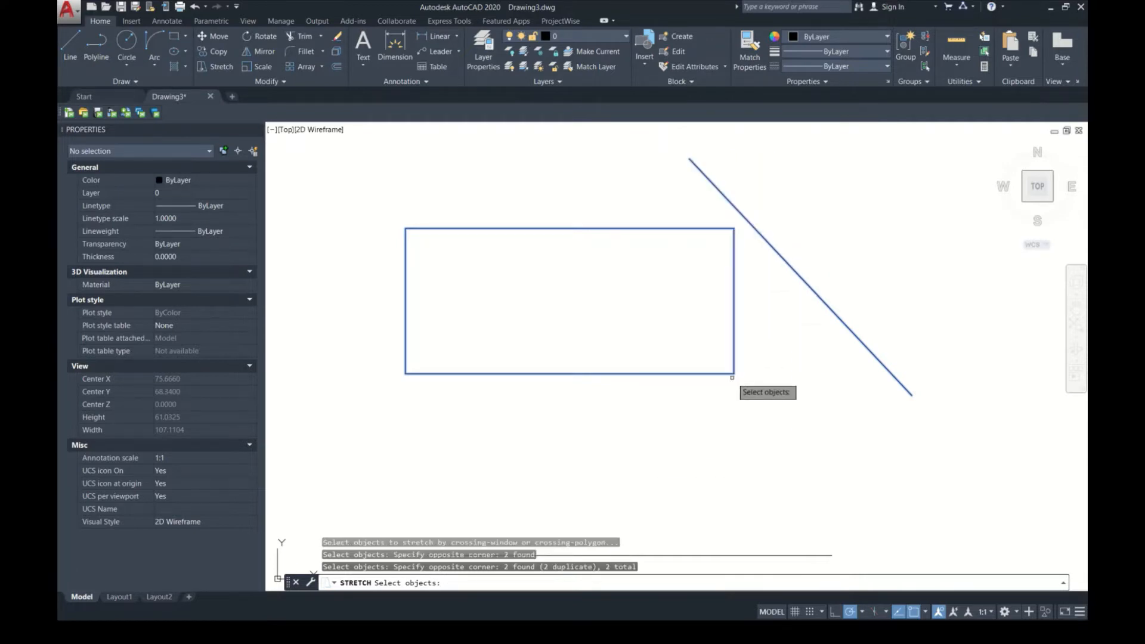
key(Return)
click(734, 397)
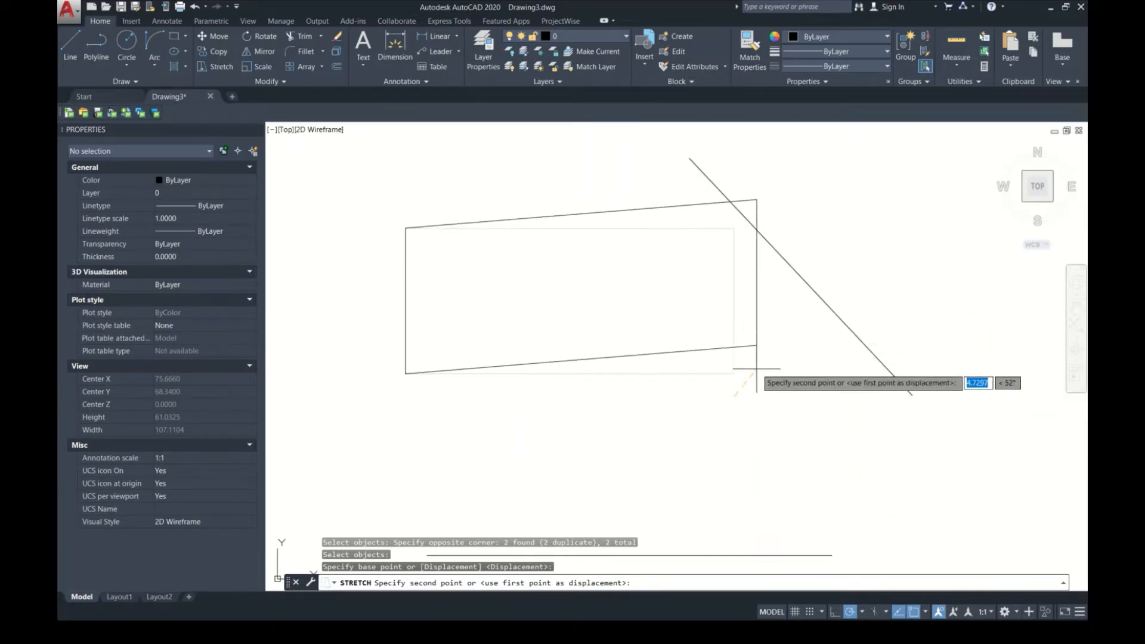
click(807, 338)
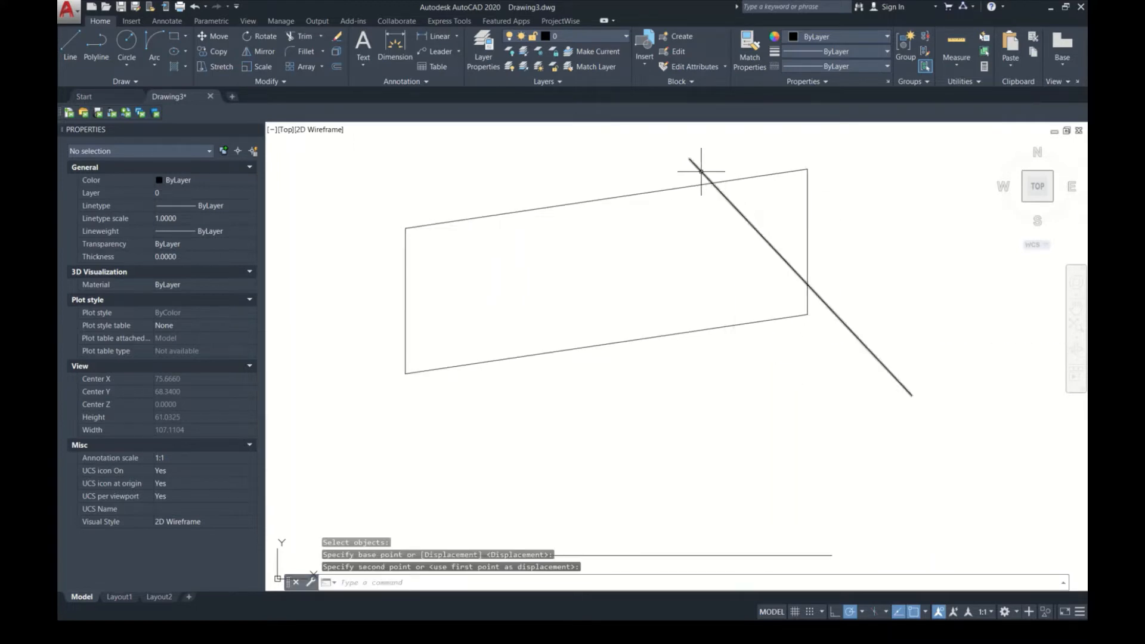
Step: Stretch the slanted shape's right edge downward and slightly inward so its long sides slope down to the right
text(s)
key(Return)
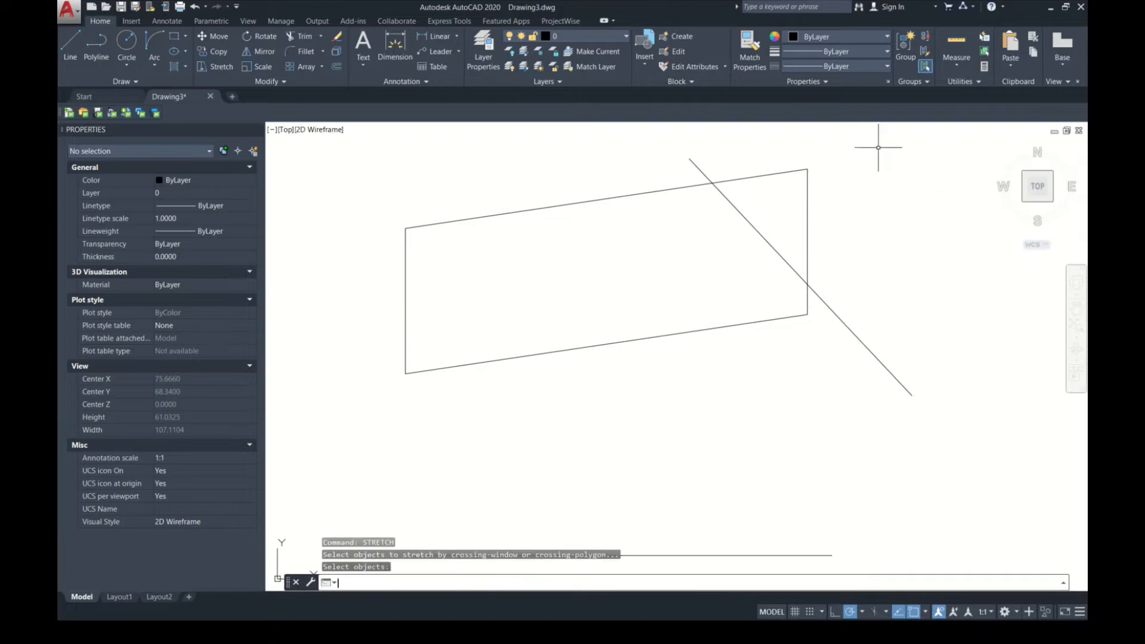
click(867, 141)
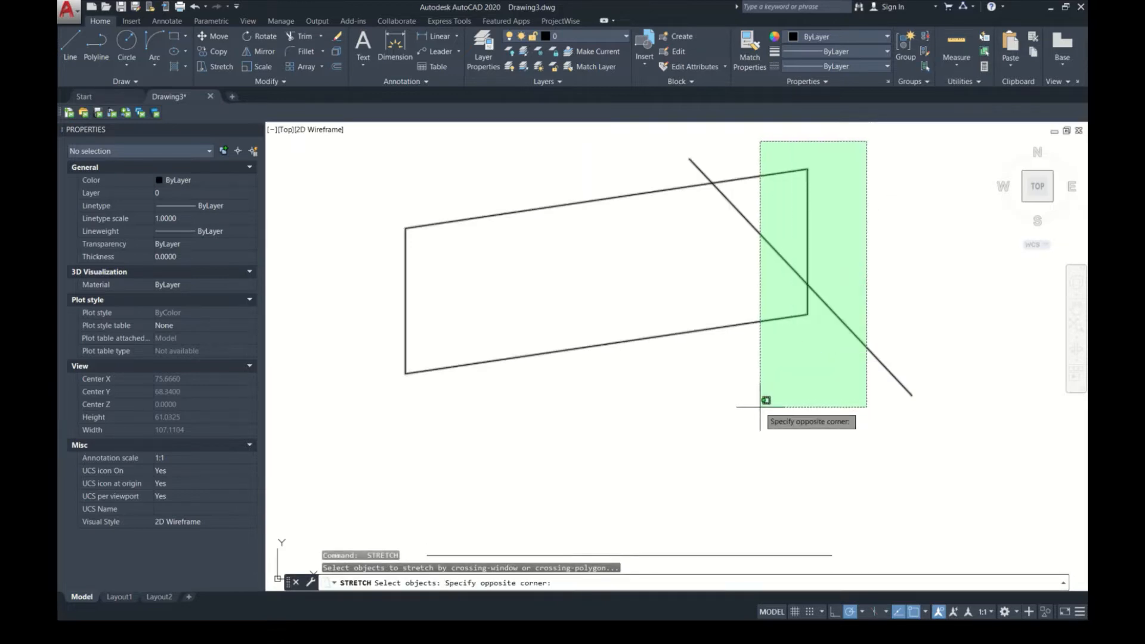
click(707, 403)
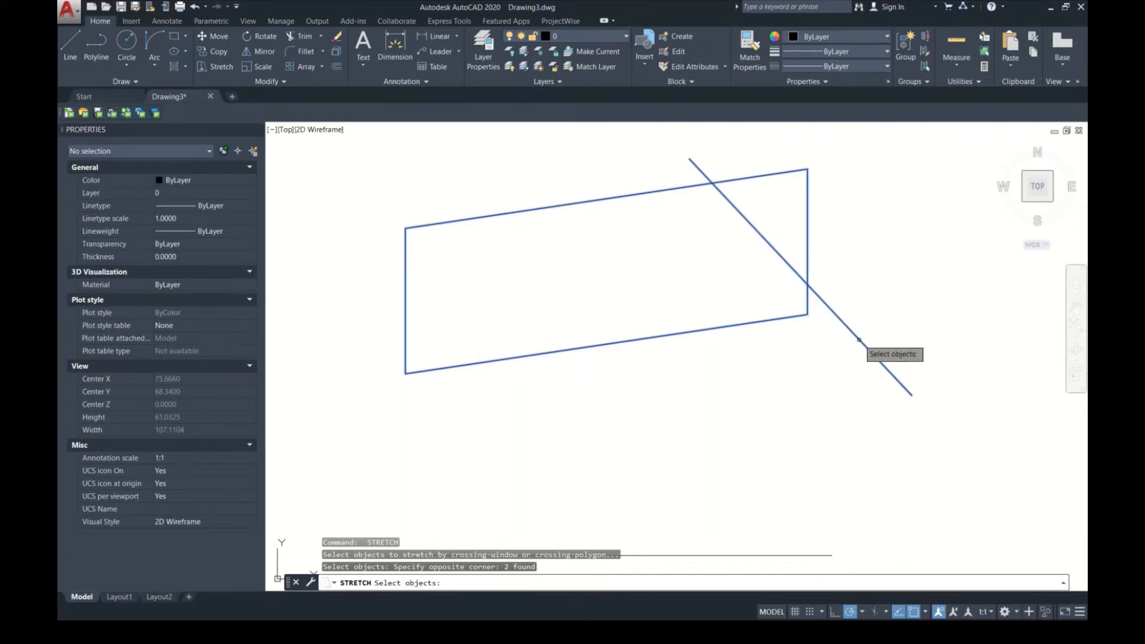
key(Return)
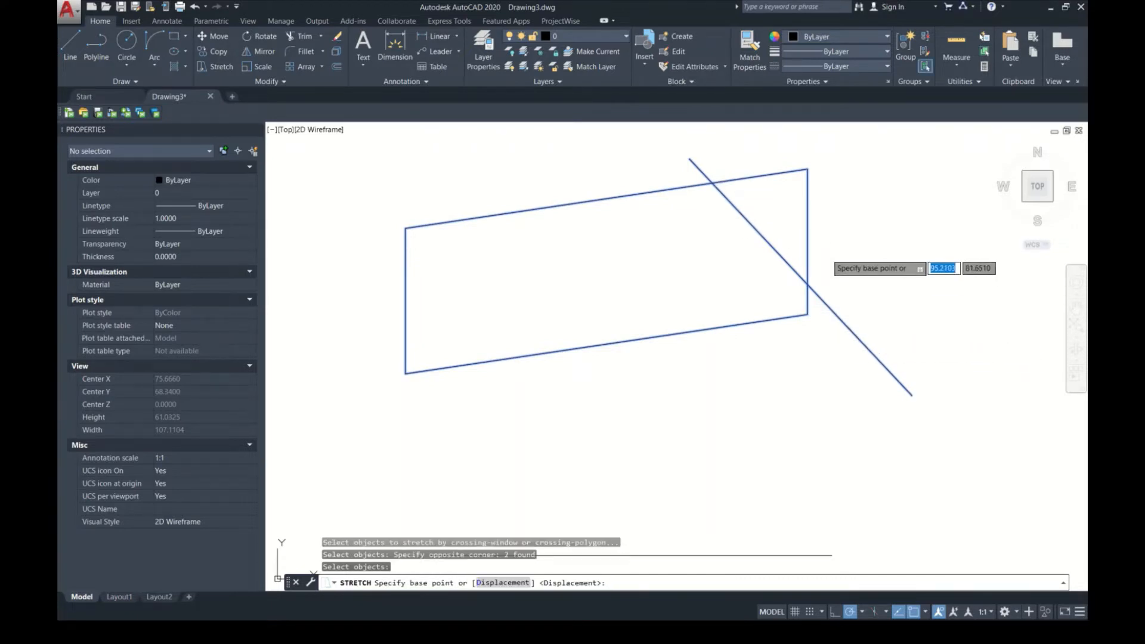
click(829, 260)
click(812, 399)
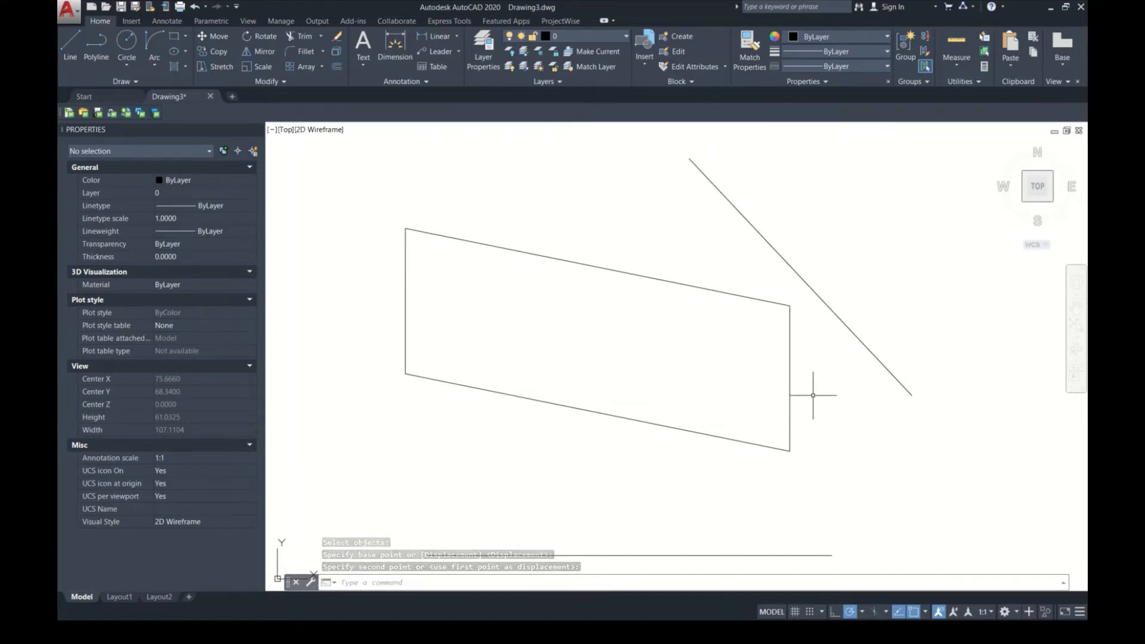
Step: Erase the stretched four-sided shape and the diagonal line
mouse_move(715, 396)
middle_down()
mouse_move(567, 396)
mouse_move(510, 345)
middle_up()
scroll(681, 404, down, 3)
click(685, 274)
click(567, 402)
key(Delete)
Step: Rotate the horizontal line 35° counterclockwise about a free point above its middle
scroll(558, 440, up, 4)
click(621, 455)
click(588, 345)
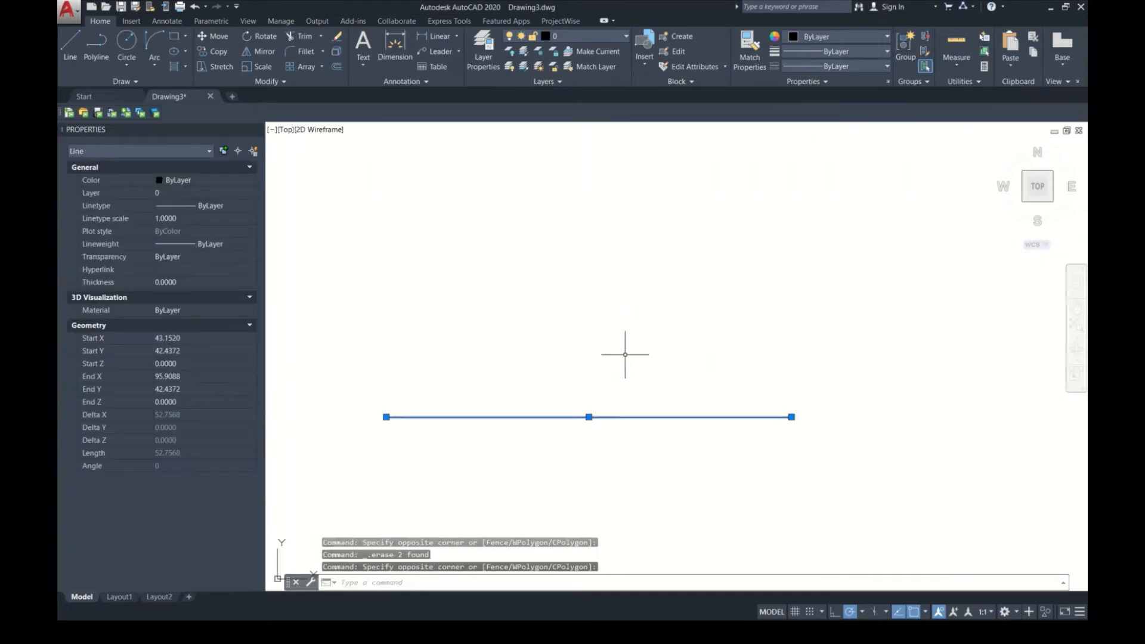
middle_drag(625, 355, 610, 373)
text(o)
key(Return)
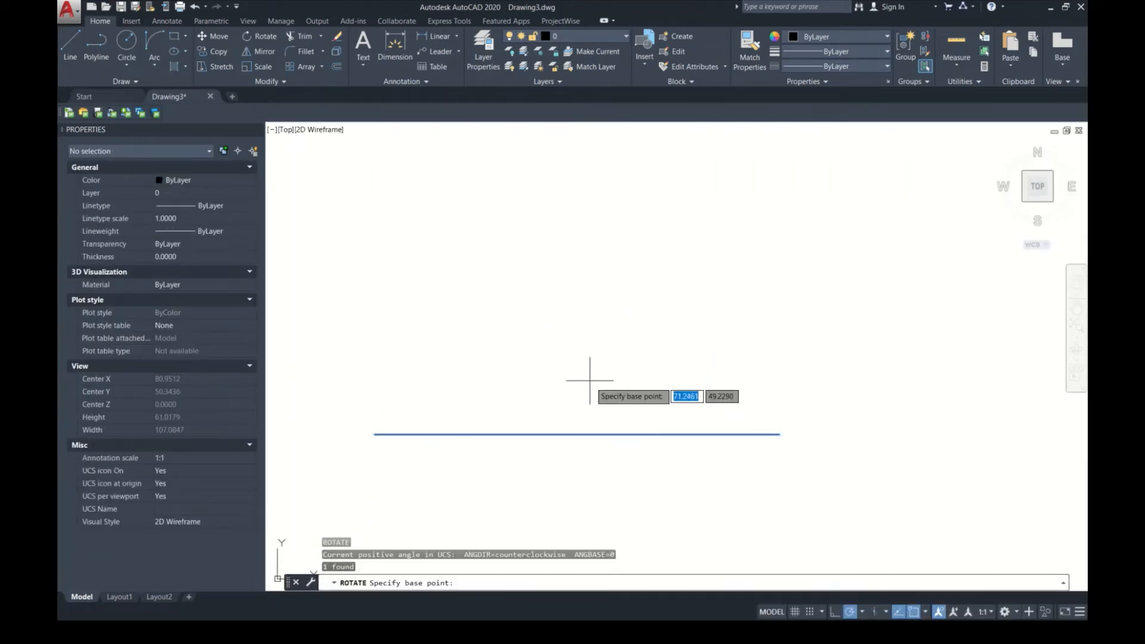
click(580, 311)
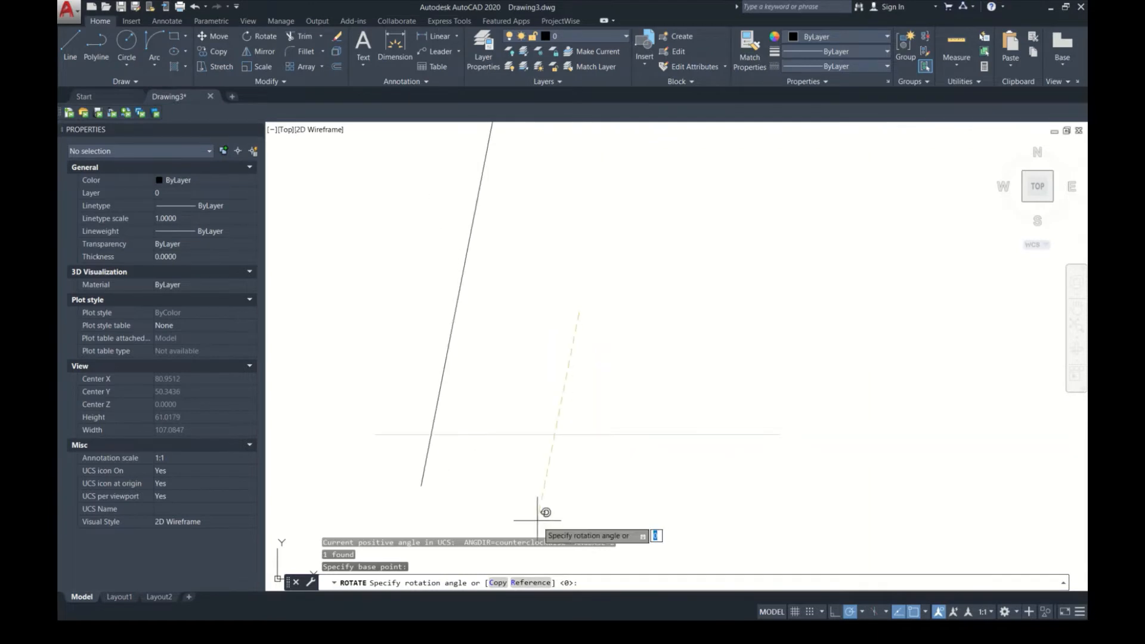
click(657, 258)
Step: Rotate the slanted line by a further 45° about a point near its midpoint
click(712, 405)
click(550, 368)
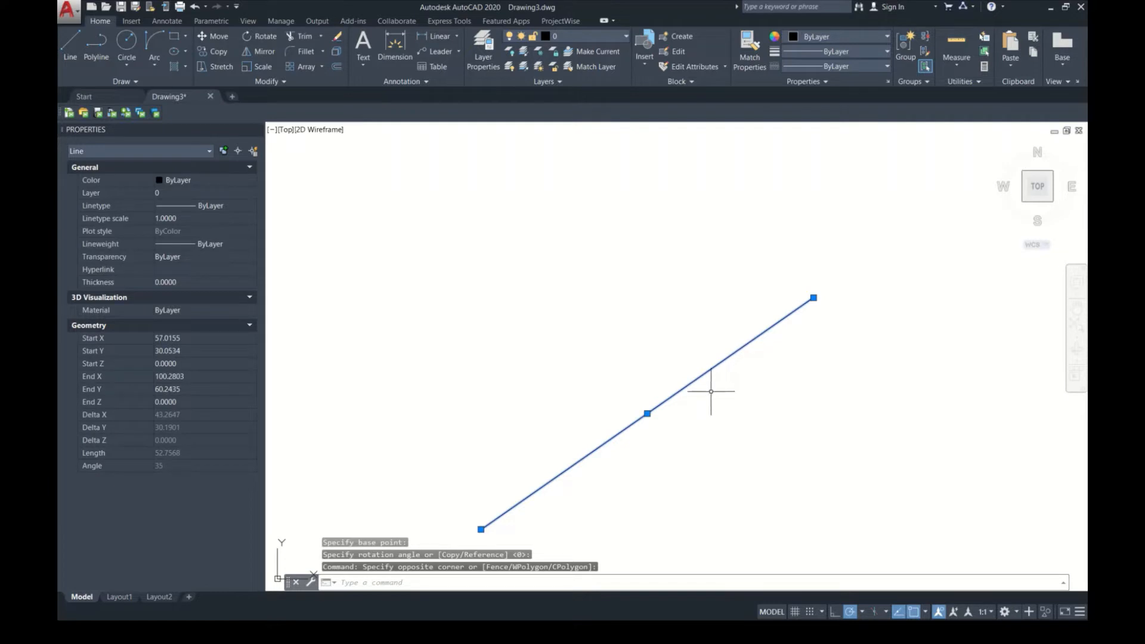
text(Ro)
key(Return)
click(647, 413)
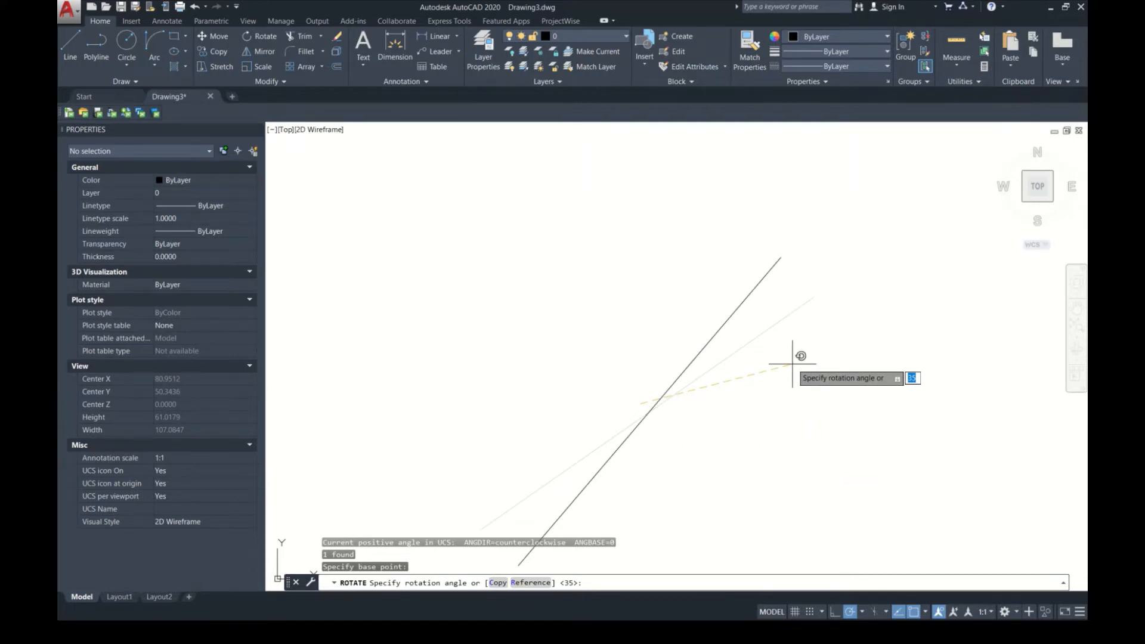
key(Return)
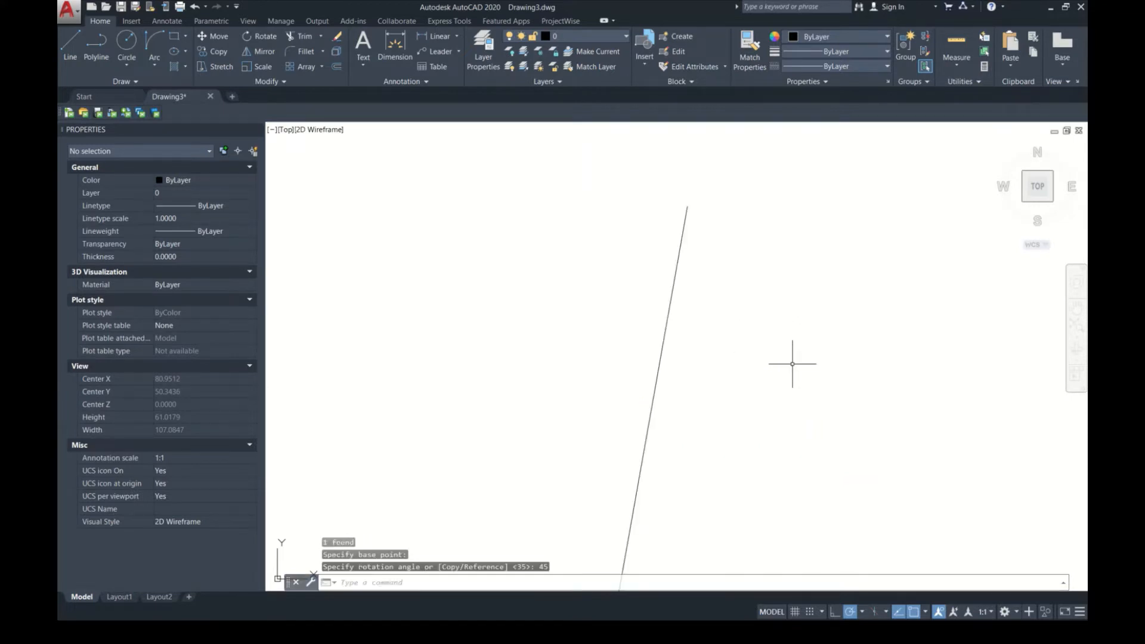
Step: Erase the rotated line from the drawing
click(758, 345)
click(560, 324)
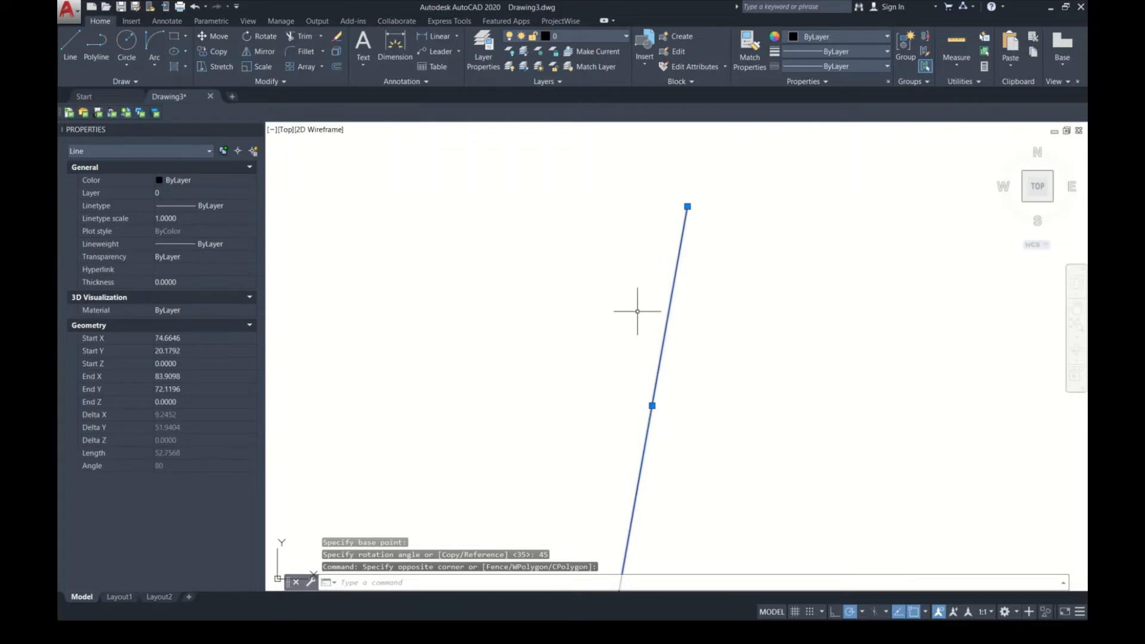
key(Delete)
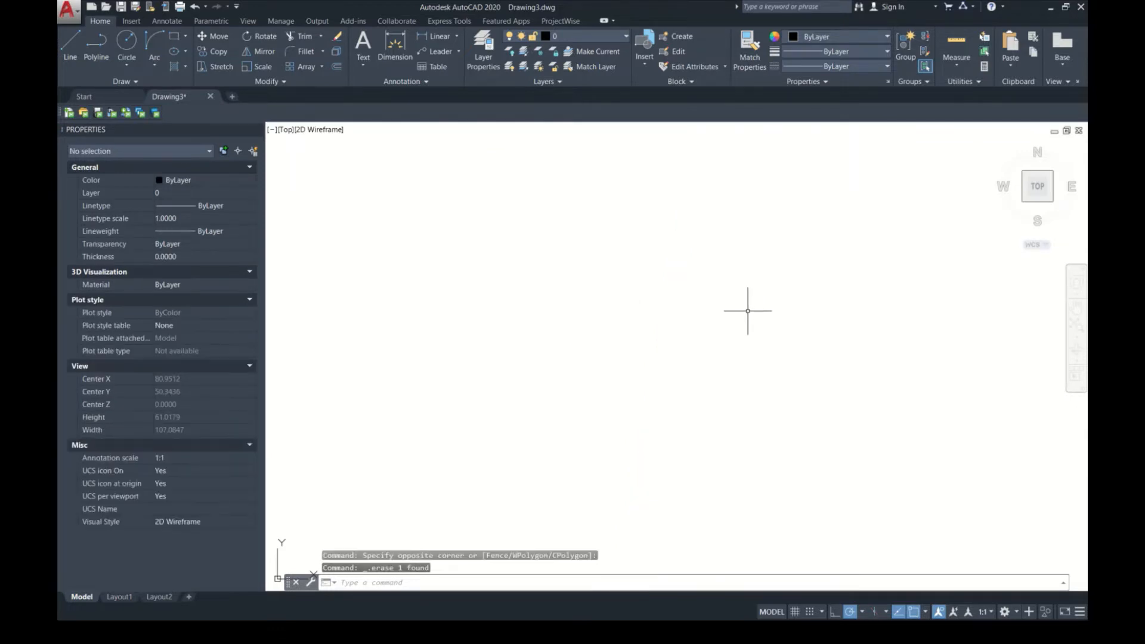
Step: Draw a small rectangle, wider than it is tall, in the empty drawing area
text(REC)
key(Return)
click(666, 268)
click(565, 335)
middle_drag(714, 311, 613, 345)
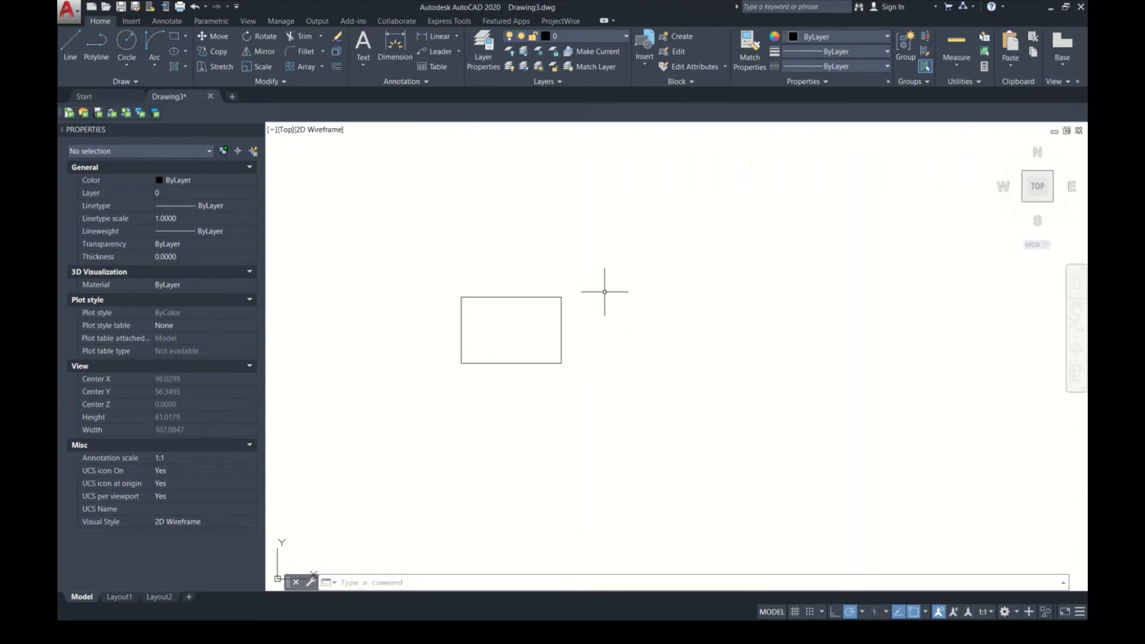
Step: Mirror the rectangle across a vertical line a short distance to its right, keeping the source object
click(590, 332)
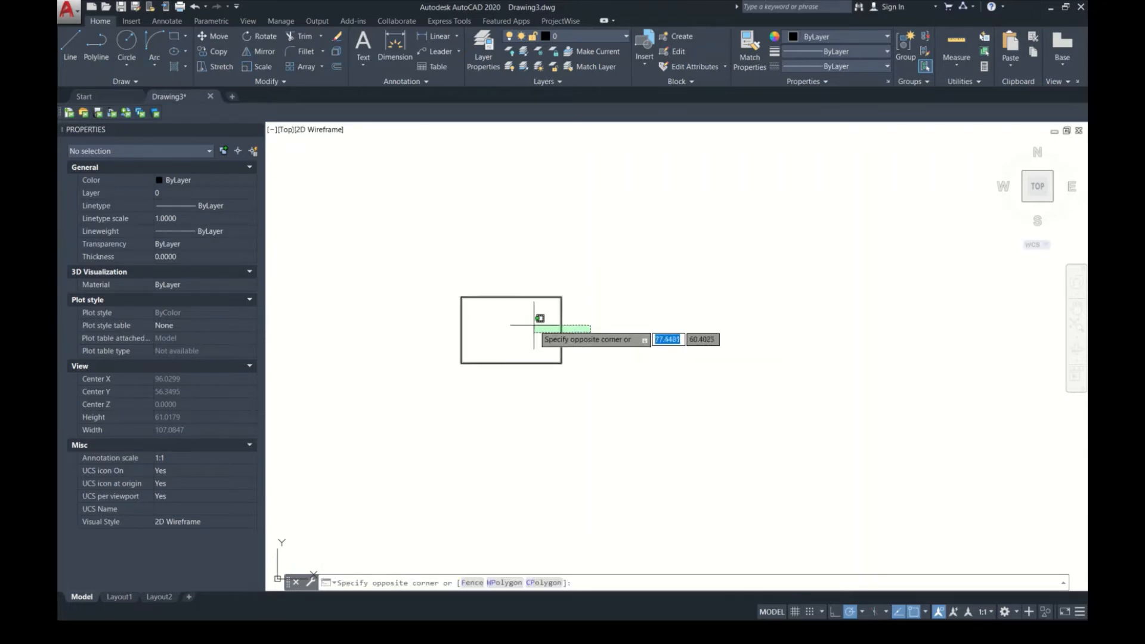
key(Escape)
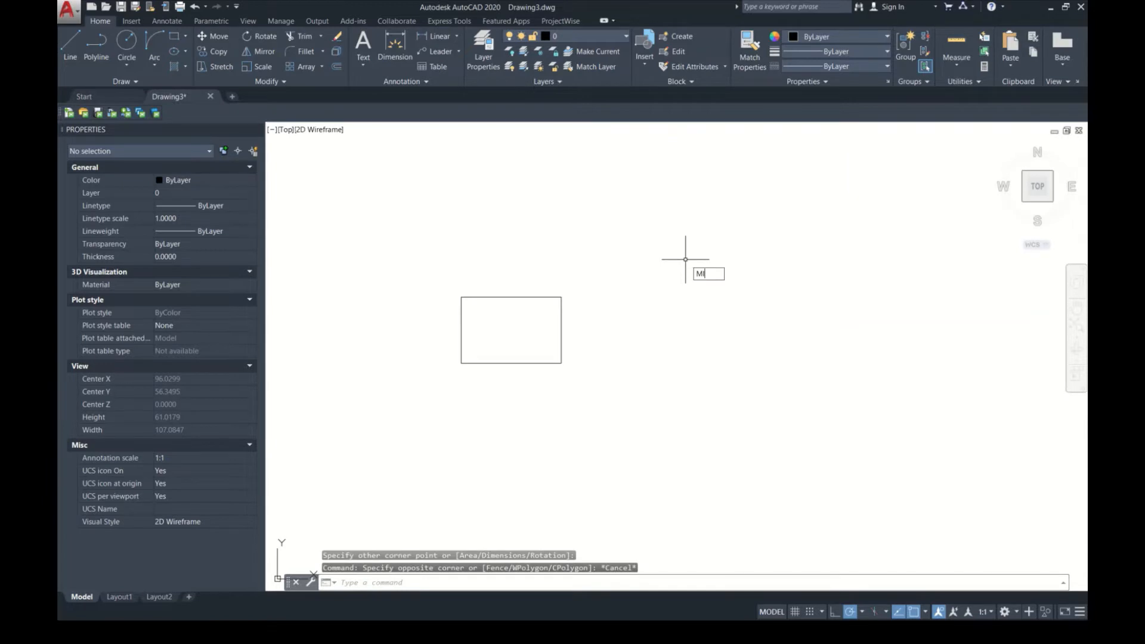
key(Return)
click(568, 339)
click(540, 334)
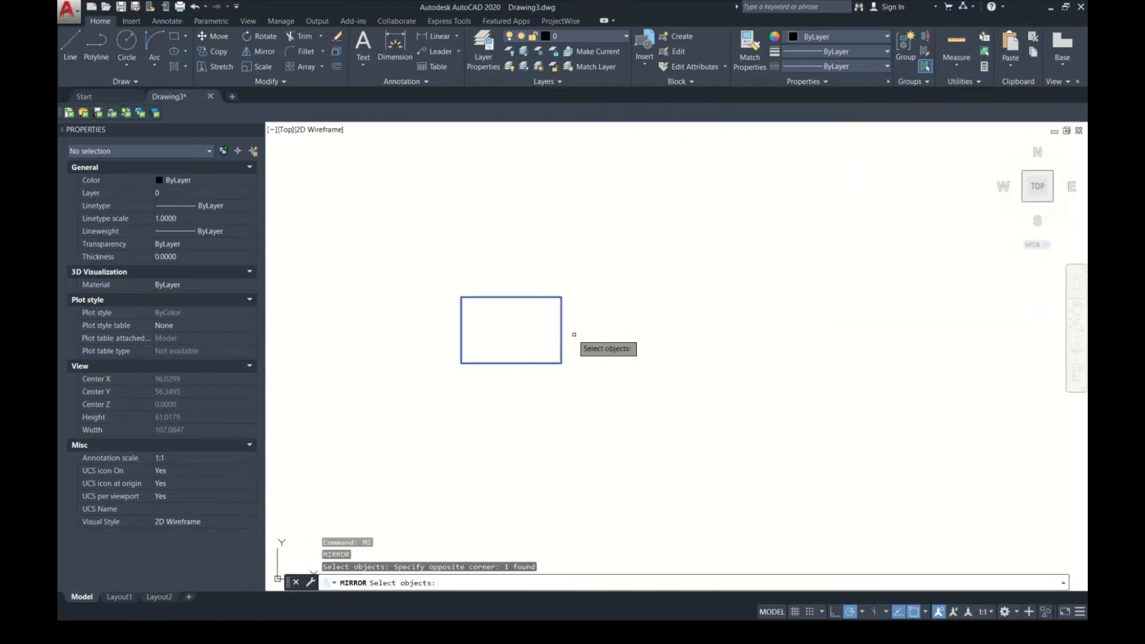
key(Return)
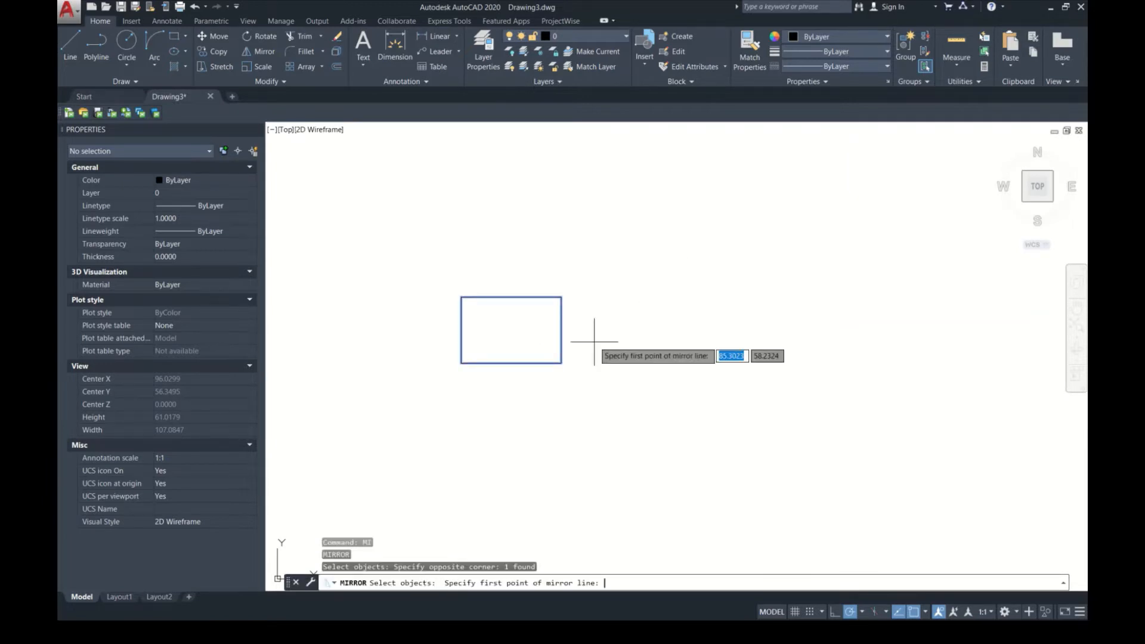
click(616, 377)
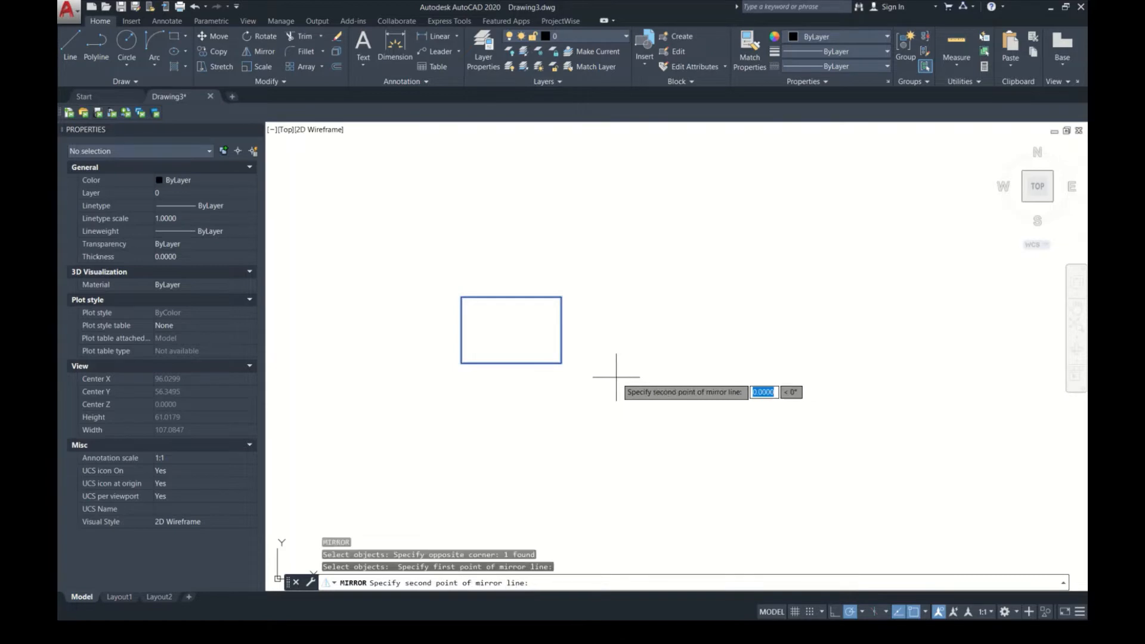
click(616, 265)
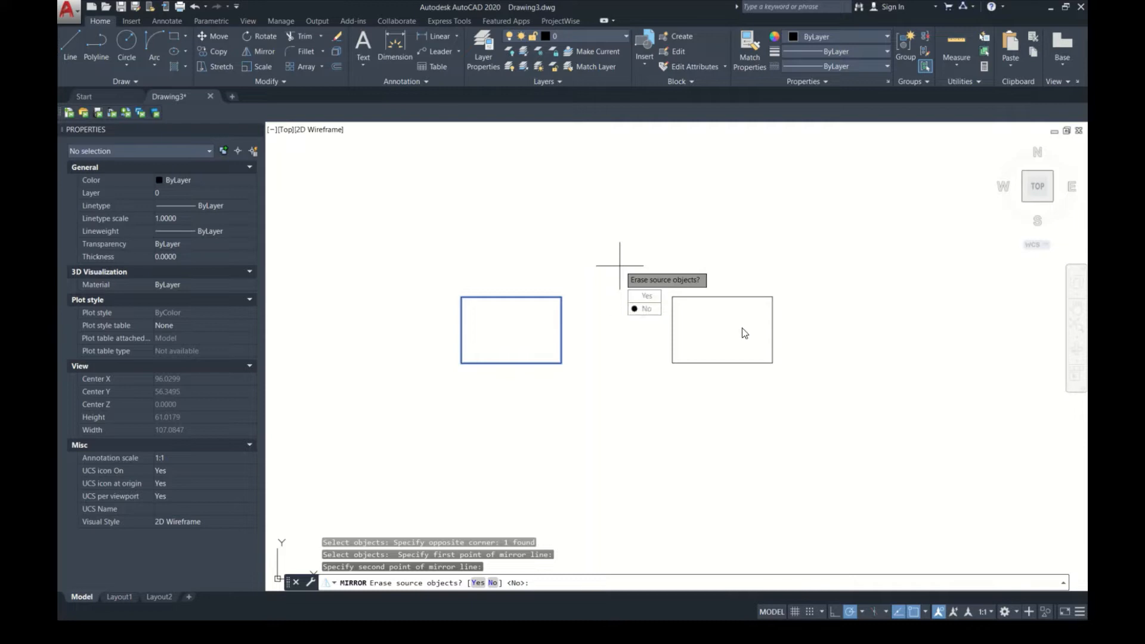
click(645, 309)
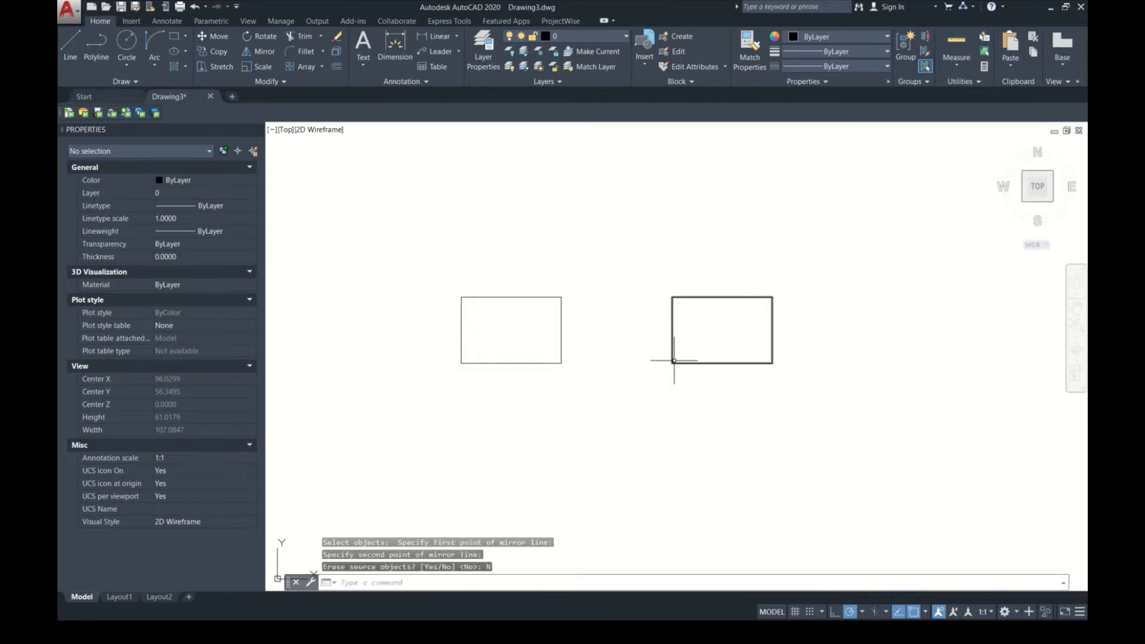
Step: Erase the mirrored copy on the right of the original rectangle
click(721, 336)
click(592, 336)
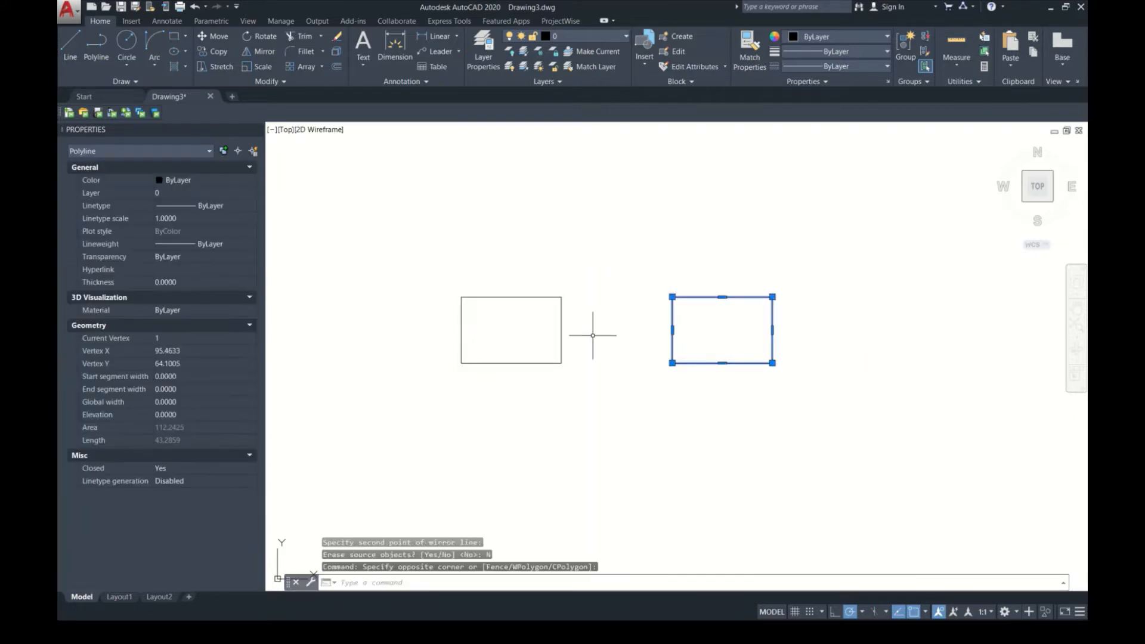
key(Delete)
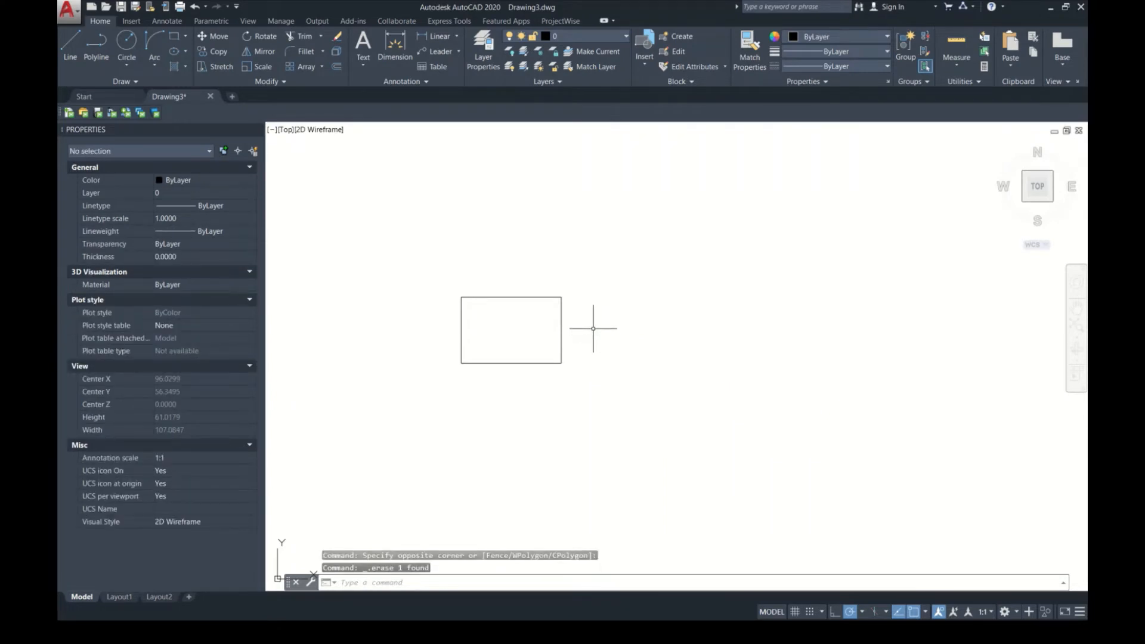
Step: Scale the rectangle by a factor of 5 about a point near its center
click(607, 320)
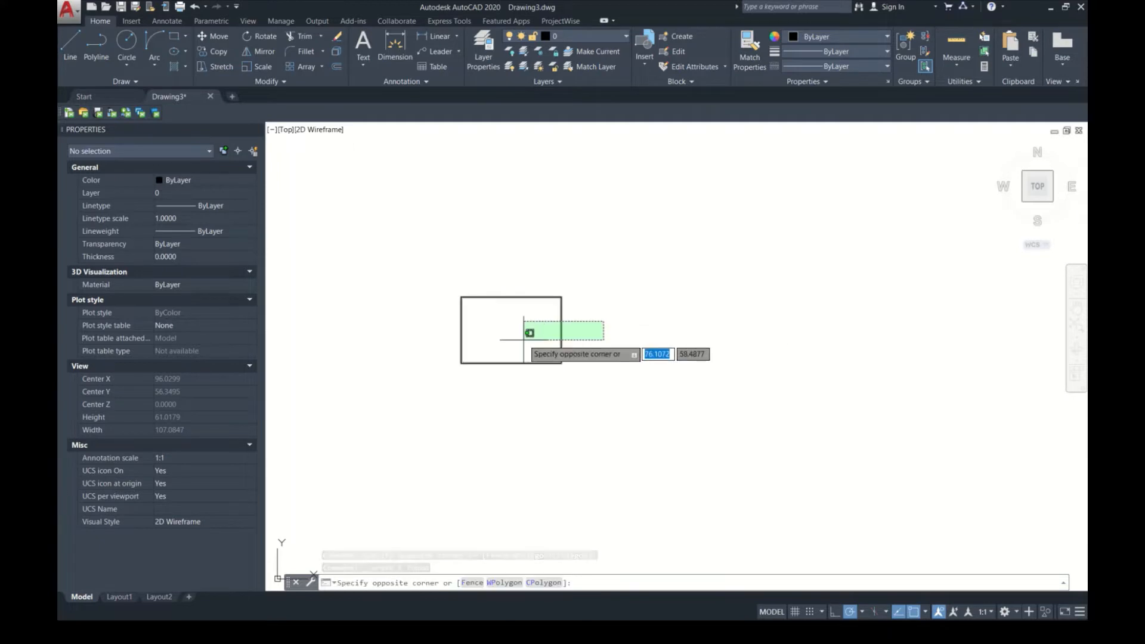
click(525, 341)
middle_drag(611, 327, 679, 344)
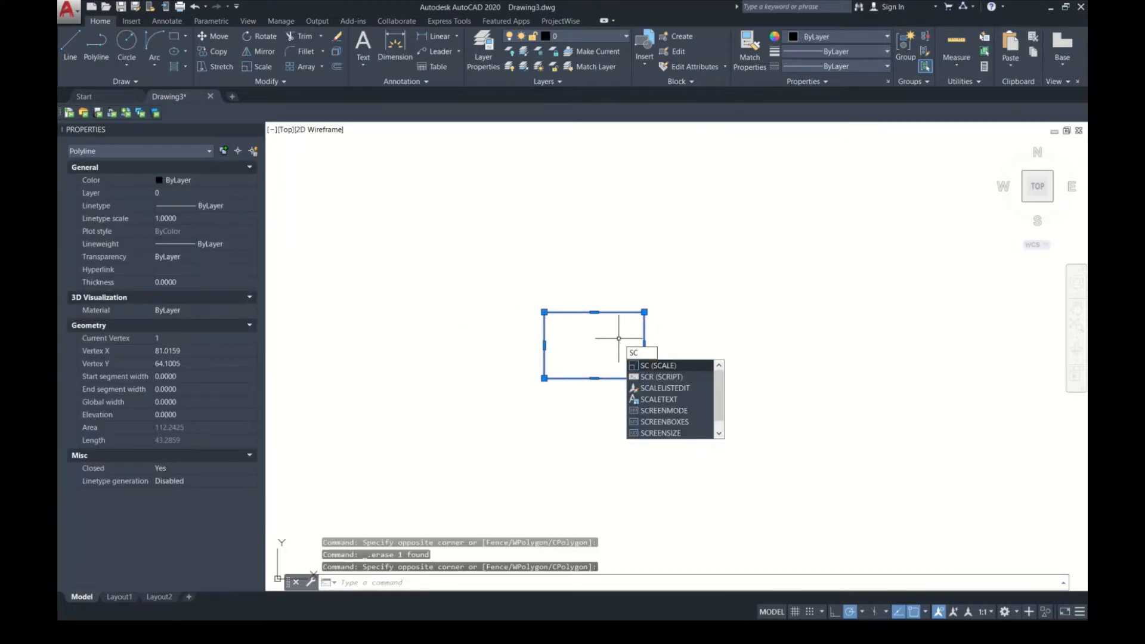
key(Return)
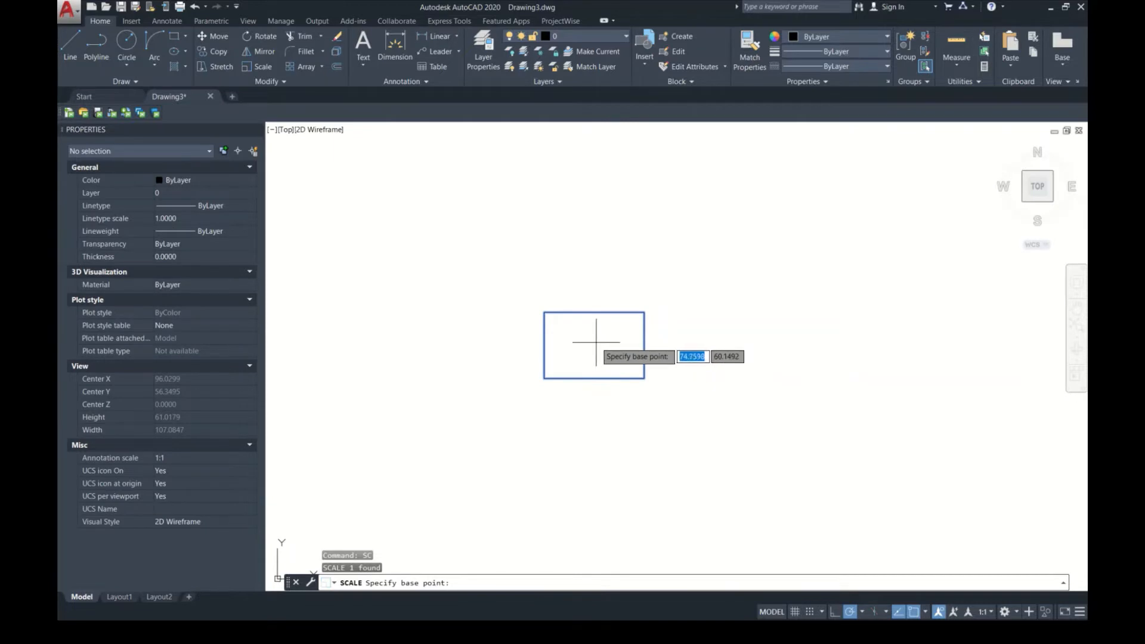
click(595, 343)
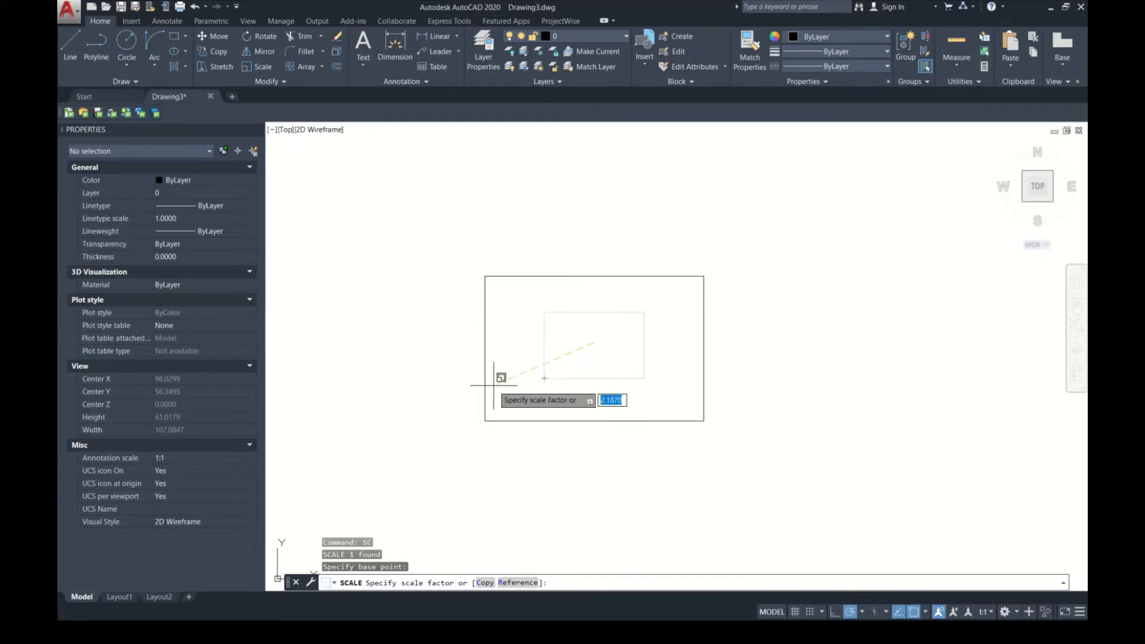
key(Return)
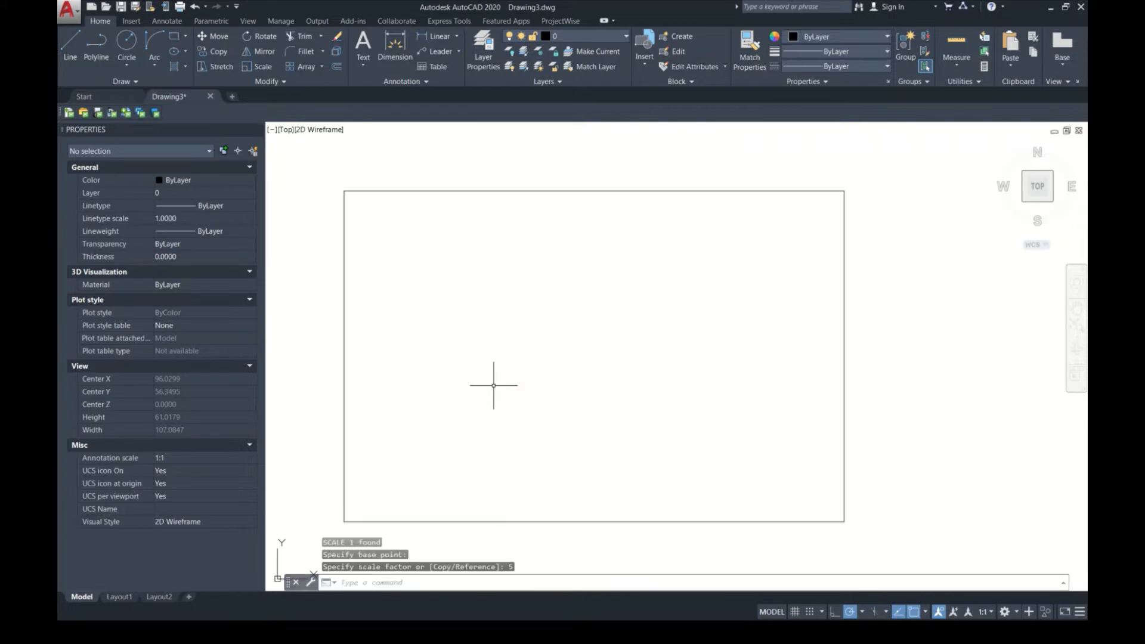
Step: Scale a copy of the enlarged rectangle by a factor of .5 about a point near its center, keeping the original
click(478, 352)
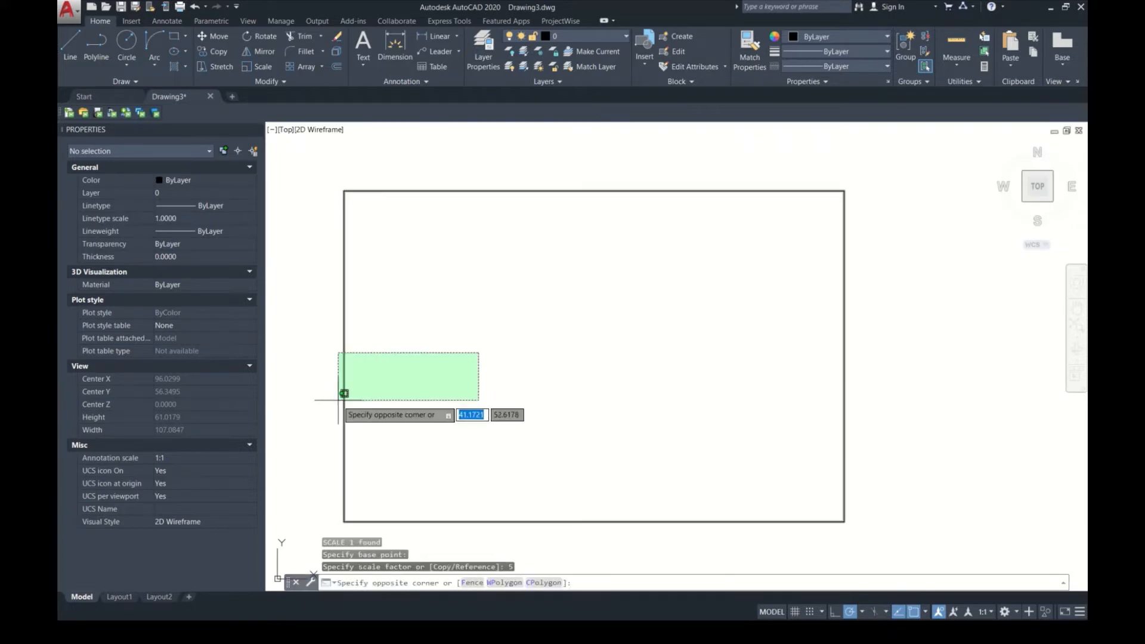
click(338, 398)
key(Return)
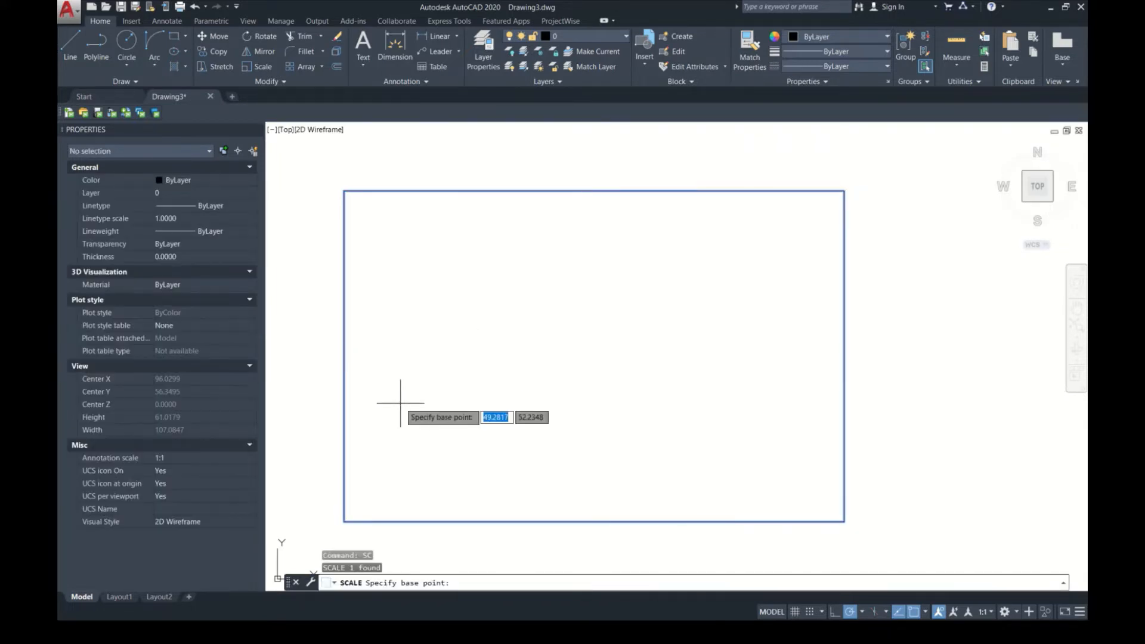
click(589, 345)
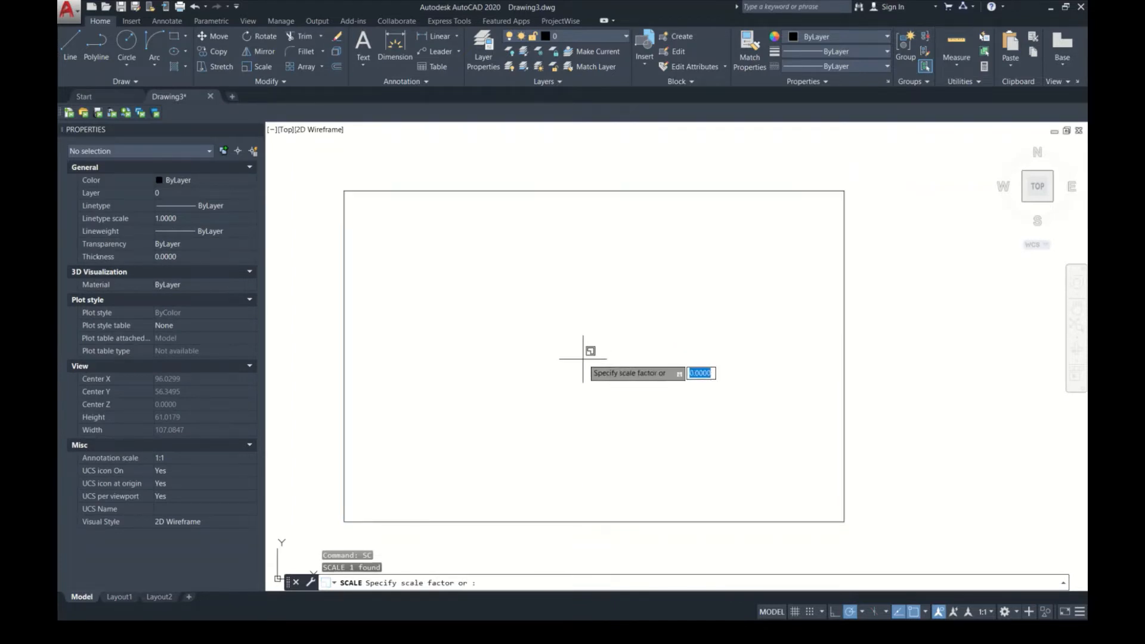
text(C)
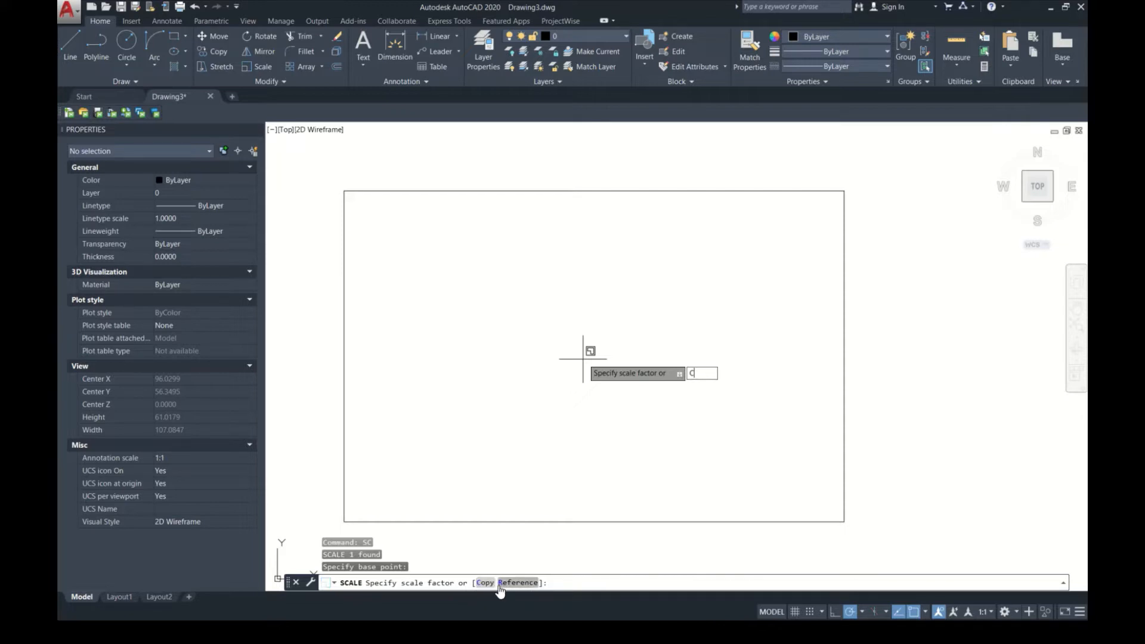
key(Return)
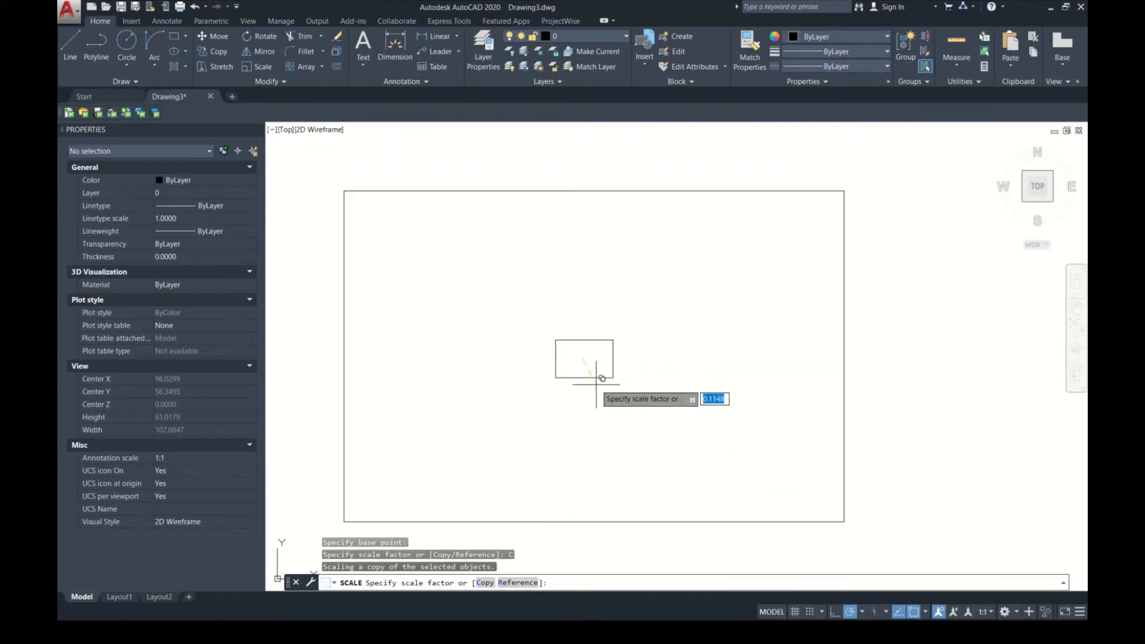
text(.5)
key(Return)
Step: Erase the smaller inner rectangle, leaving the large one in place
scroll(597, 384, down, 4)
click(642, 356)
click(605, 334)
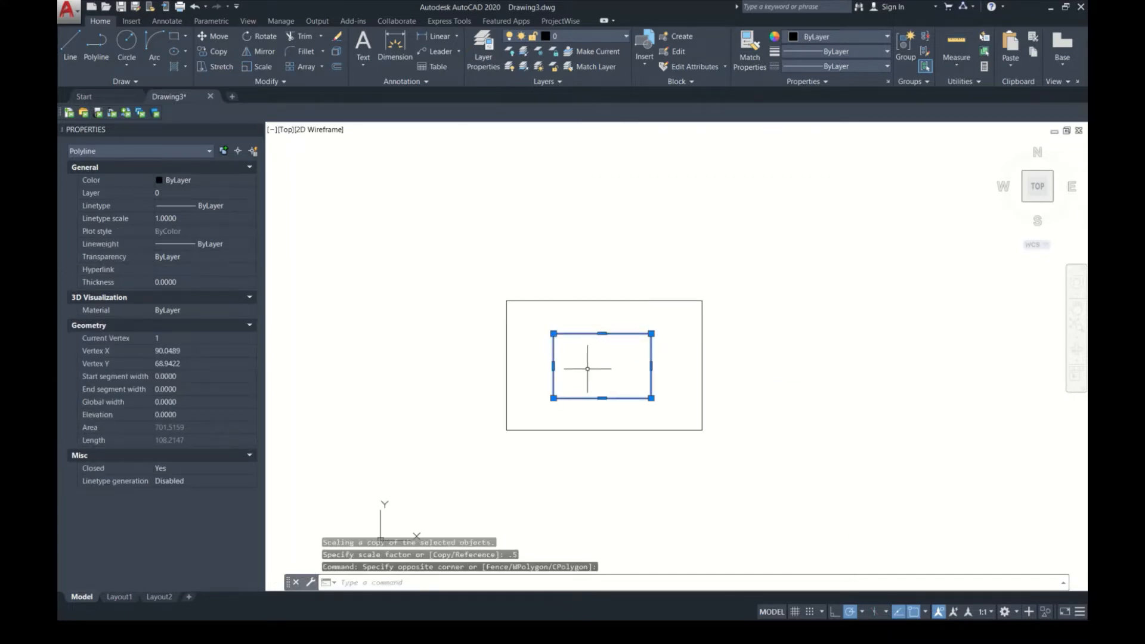
key(Delete)
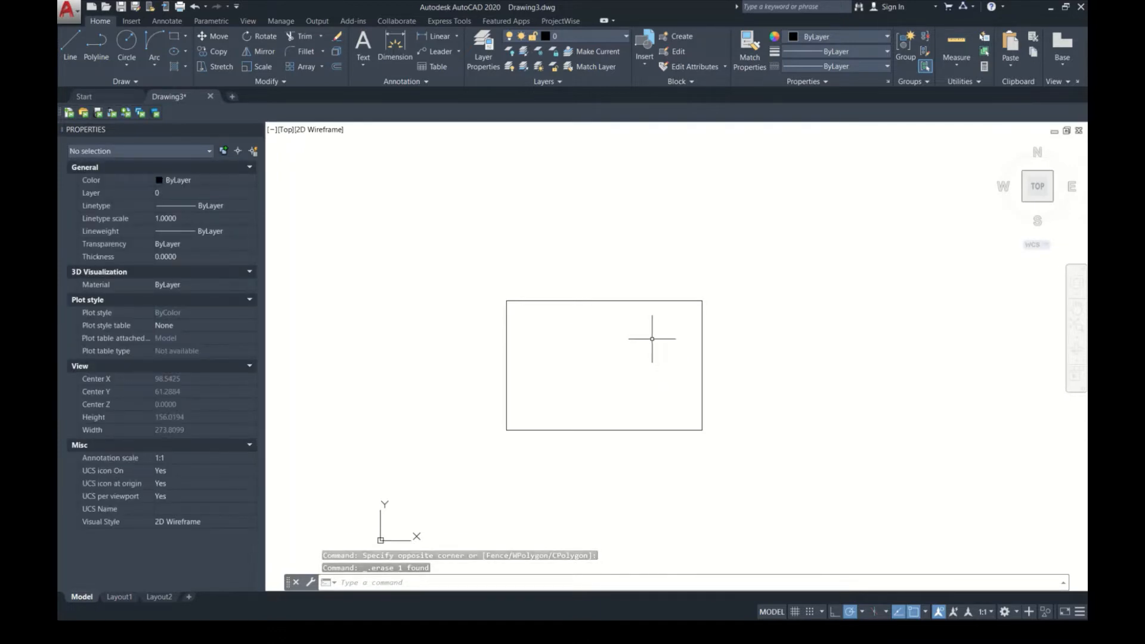
Step: Fillet the rectangle's upper-right corner with a radius of .5, using its right and top edges
scroll(625, 319, up, 2)
mouse_move(650, 340)
middle_down()
mouse_move(683, 348)
mouse_move(661, 274)
middle_up()
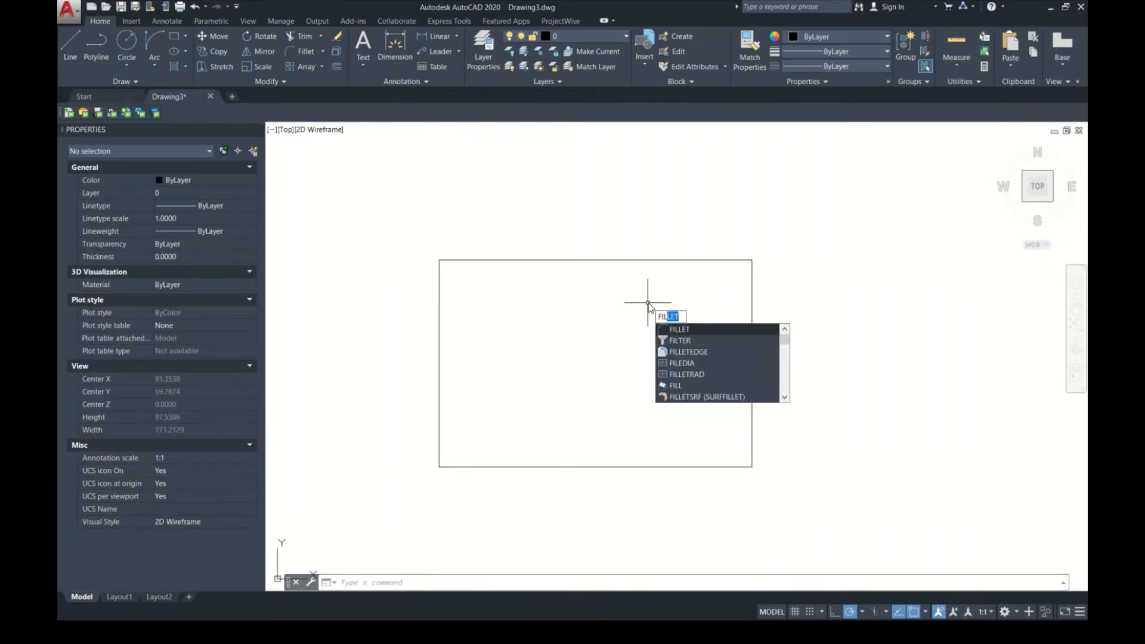
key(Return)
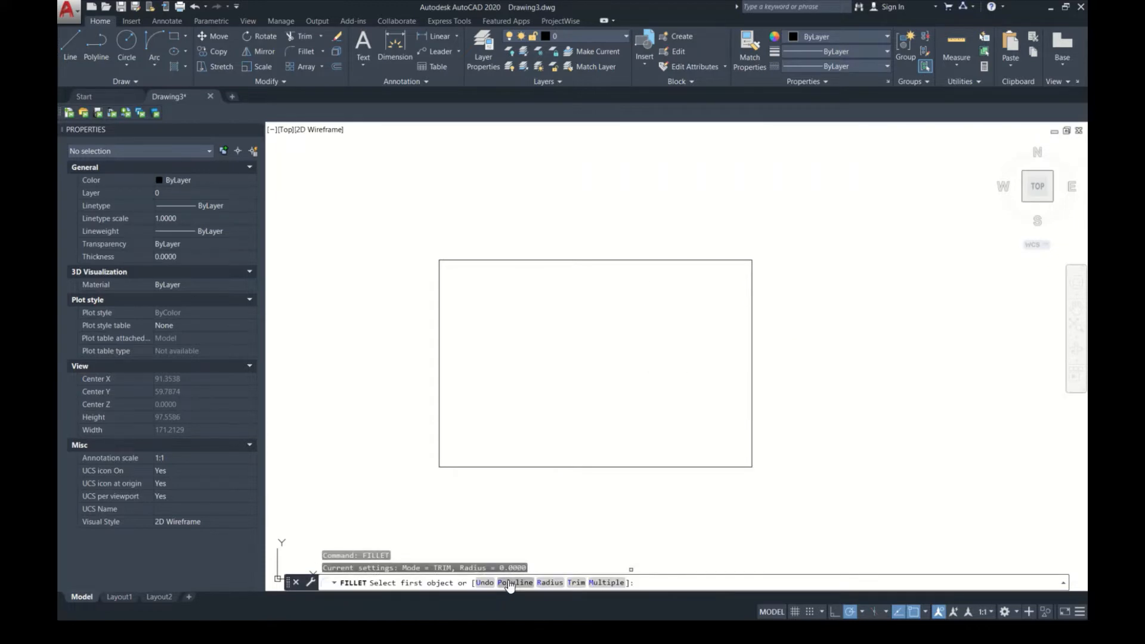
click(550, 583)
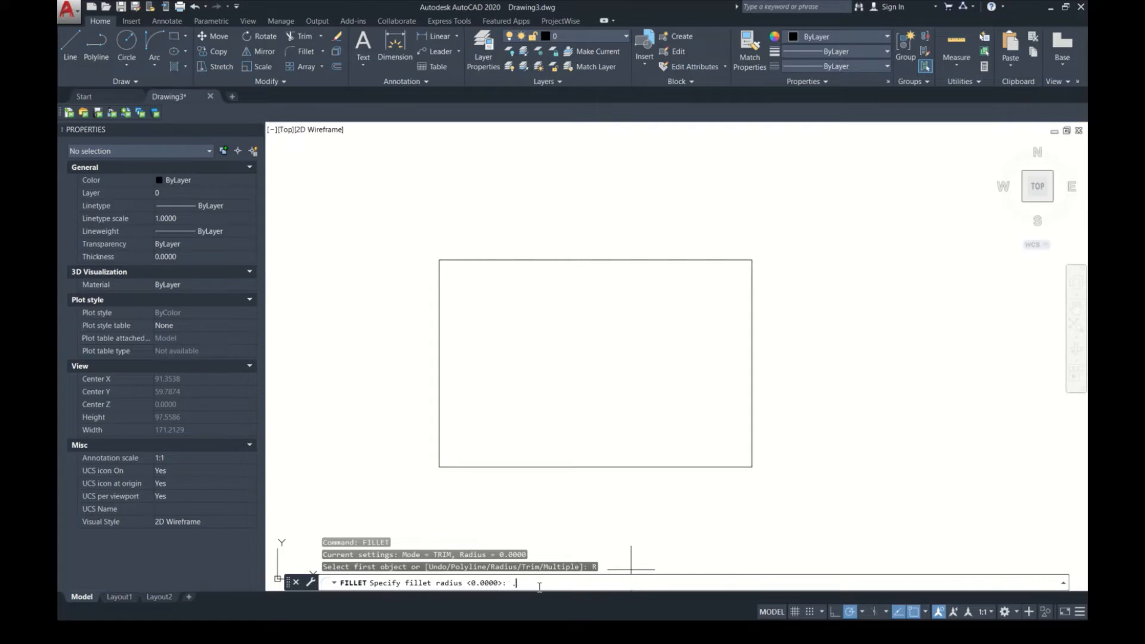
key(Return)
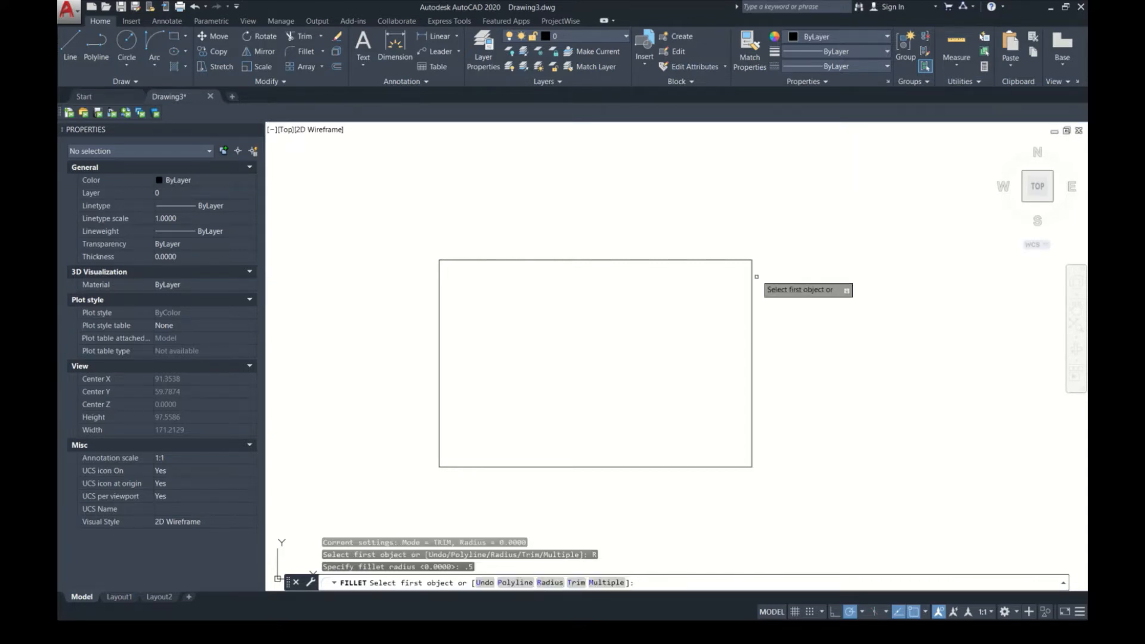
click(751, 354)
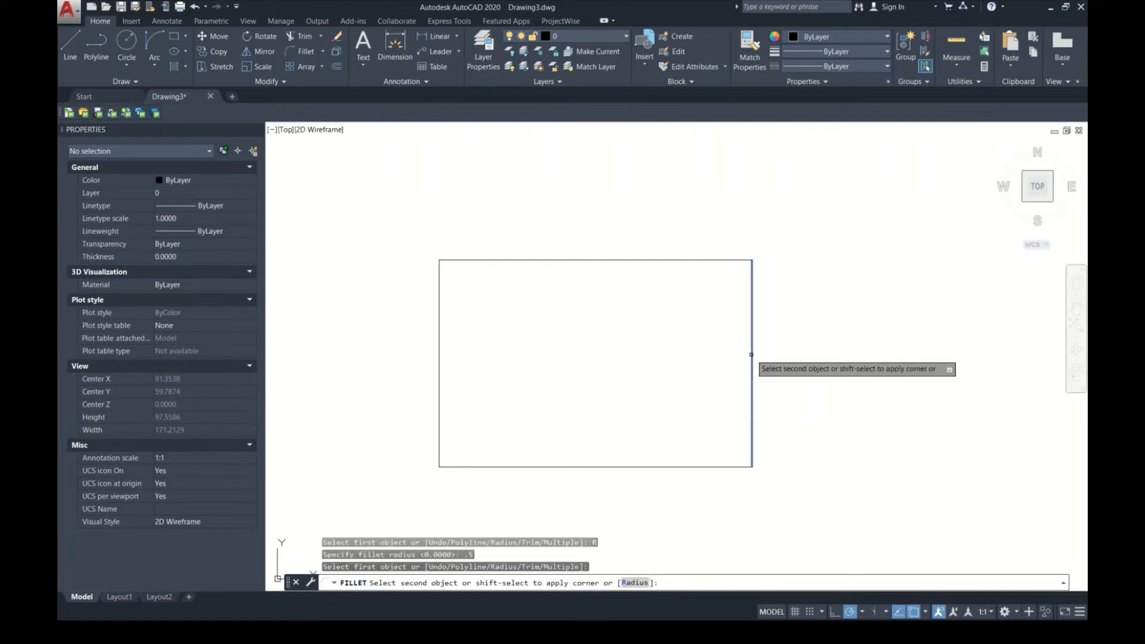
click(643, 261)
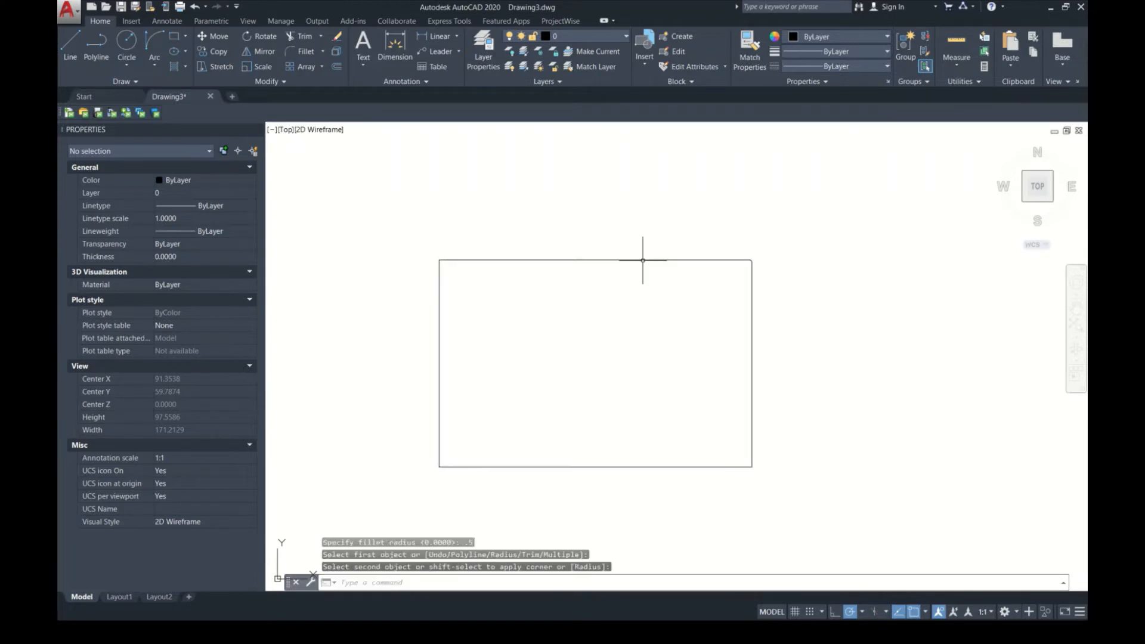
scroll(755, 254, up, 15)
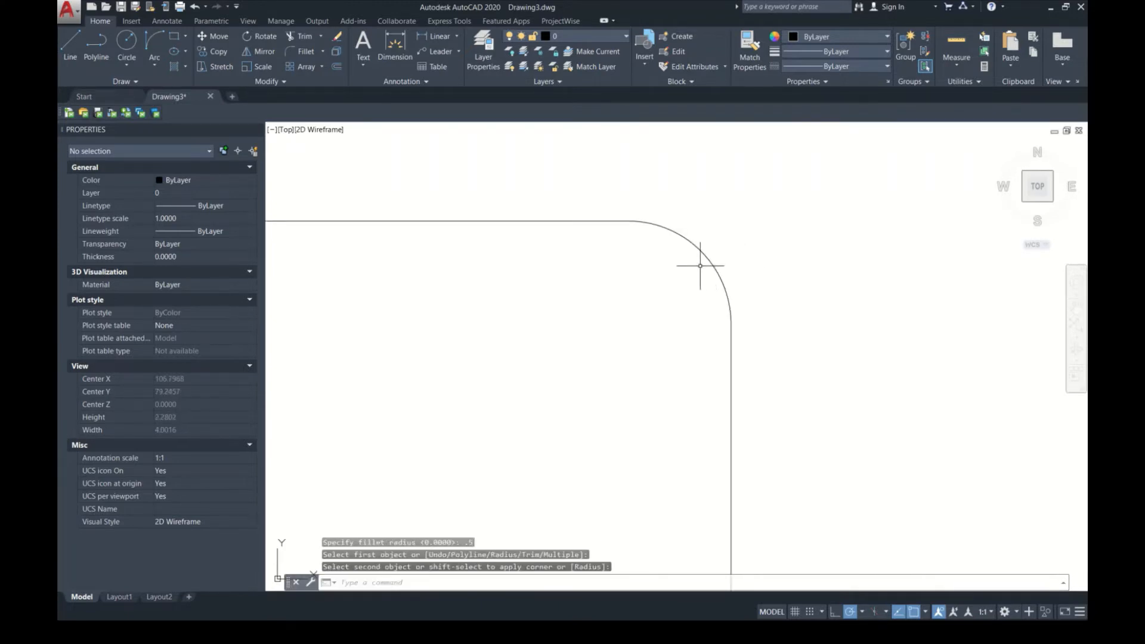
Step: Fillet the rectangle's upper-right corner again with a radius of 5, using its right and top edges
scroll(702, 254, down, 13)
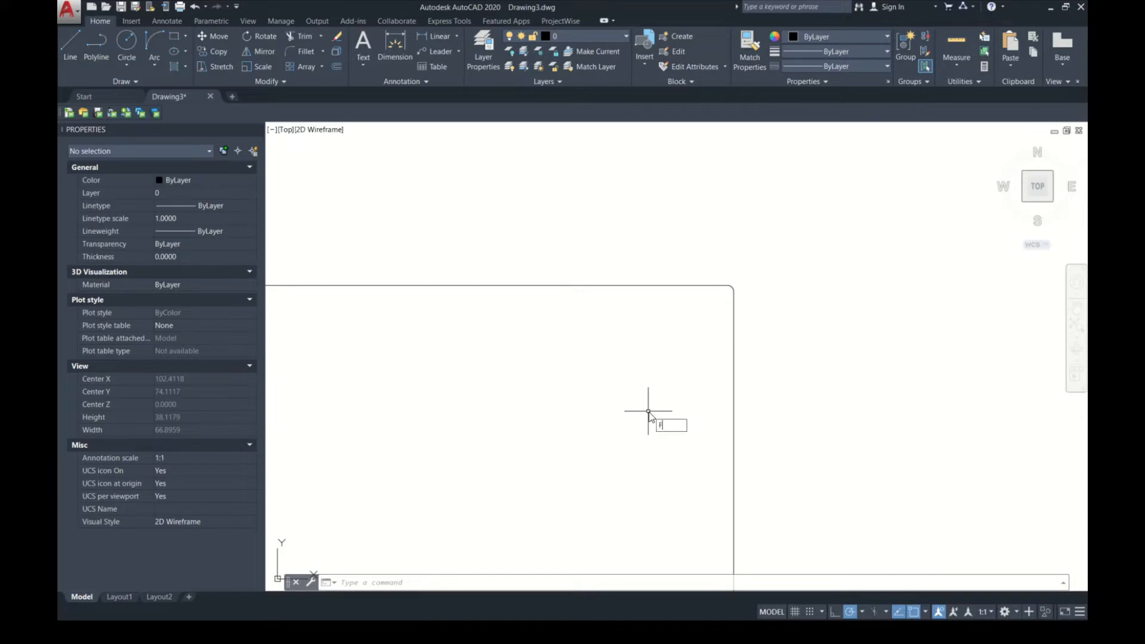
key(BackSpace)
text(ILLET)
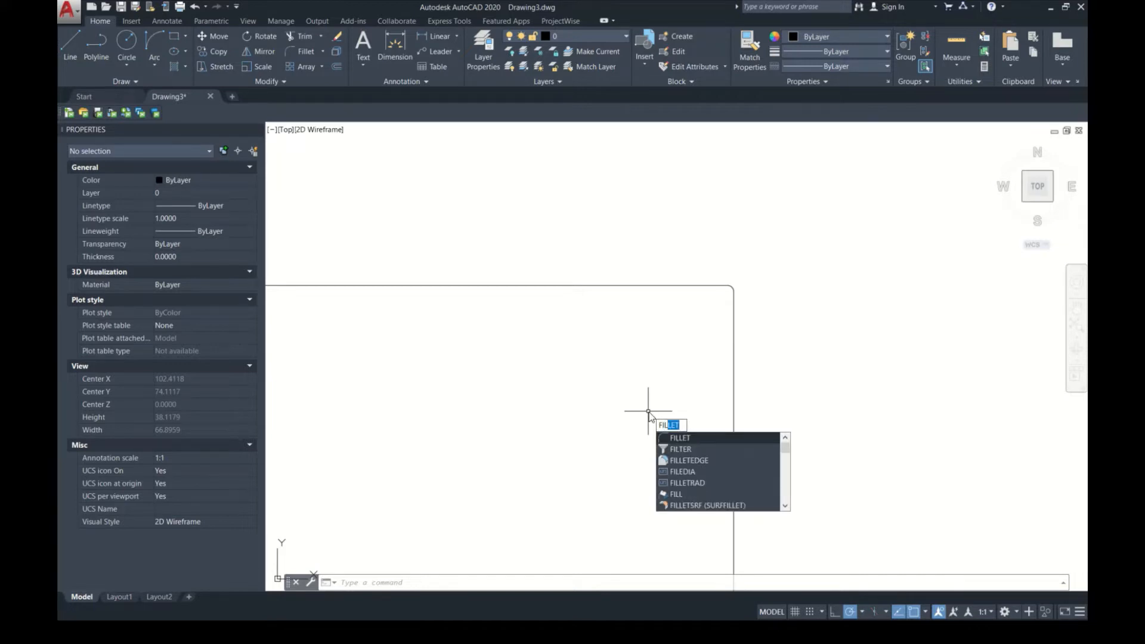
key(Return)
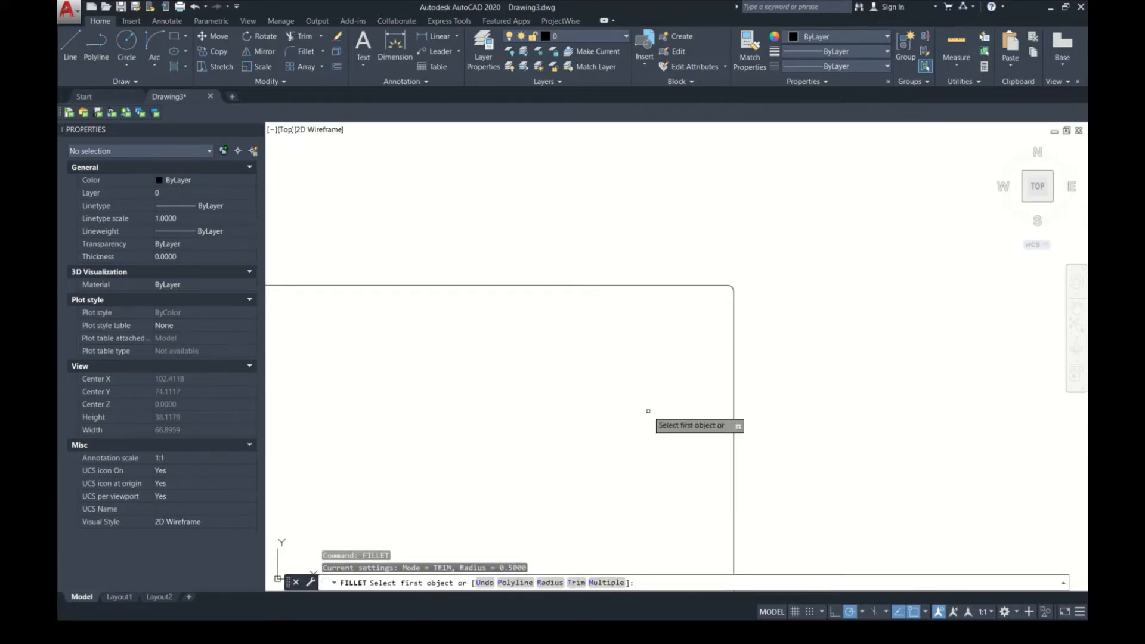
click(539, 582)
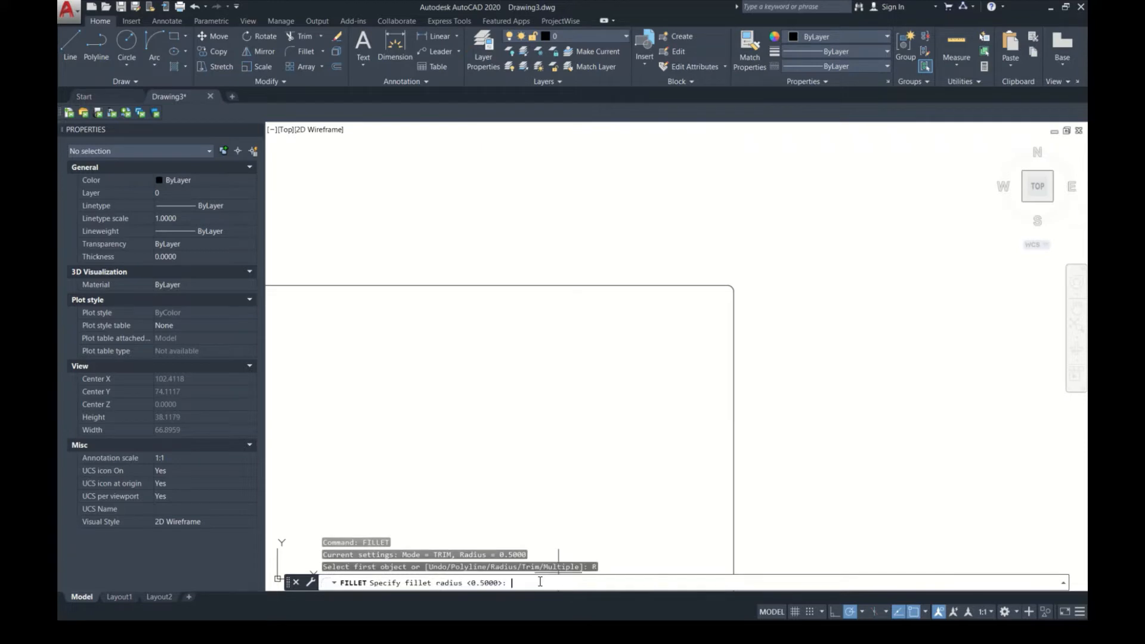
text(5)
key(Return)
scroll(662, 501, down, 6)
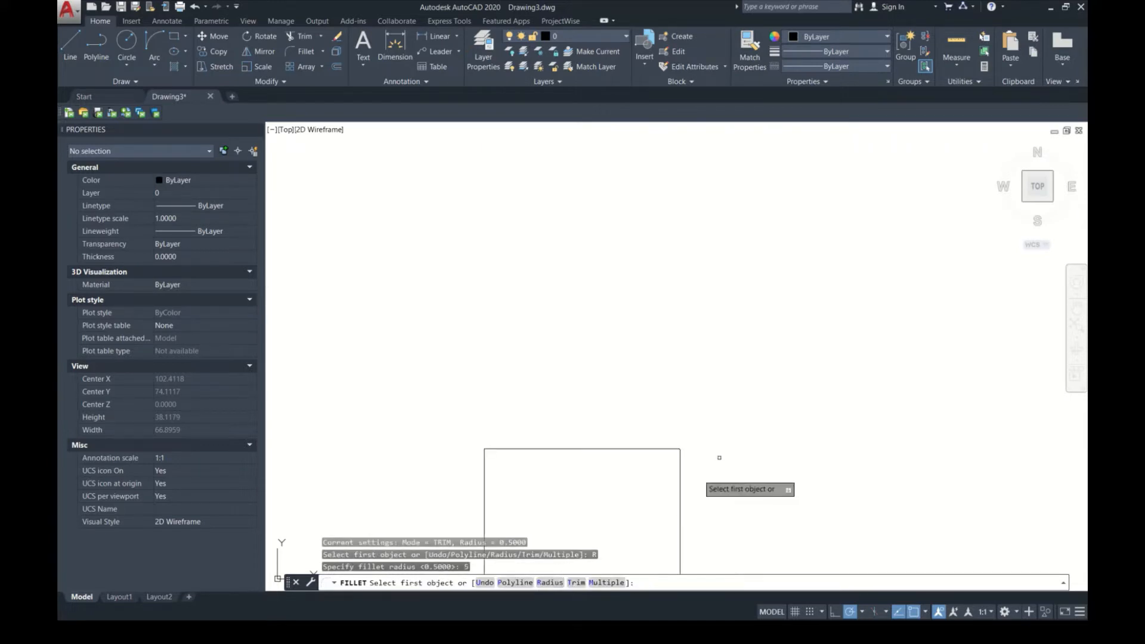
click(680, 507)
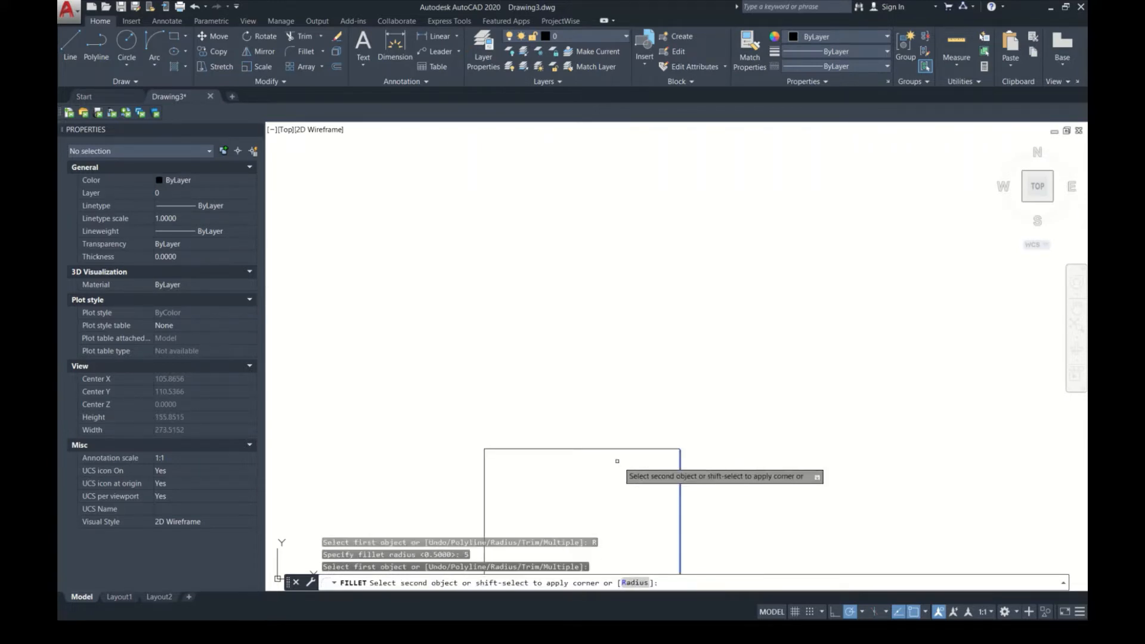
click(594, 451)
scroll(670, 463, up, 6)
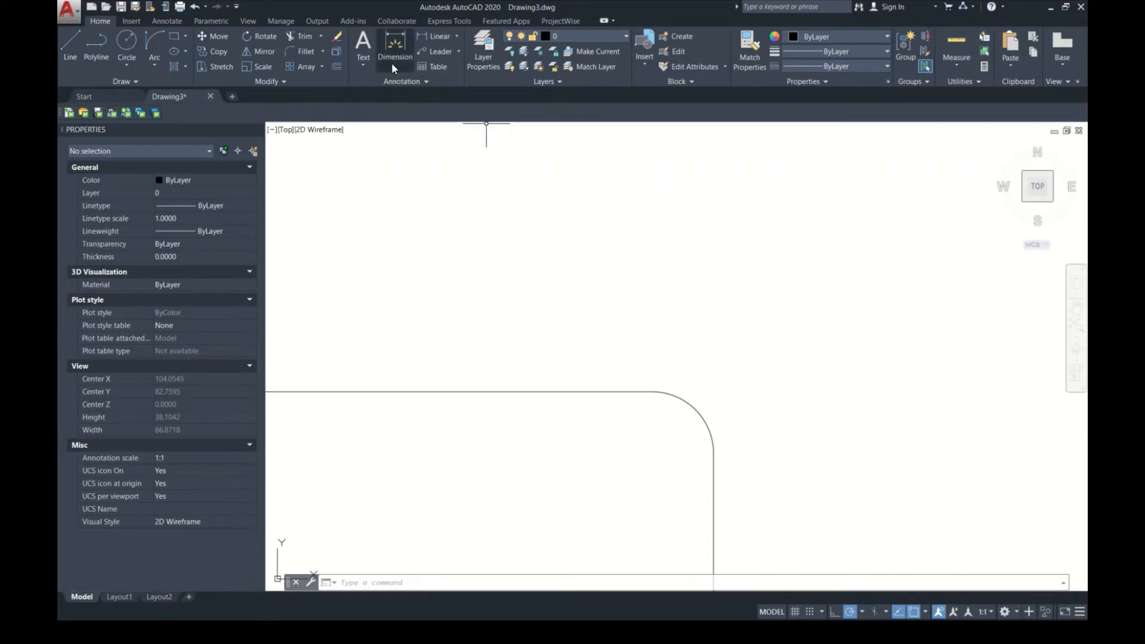
Step: Add a radius dimension to the rectangle's filleted upper-right corner, placing its text inside the corner
click(456, 37)
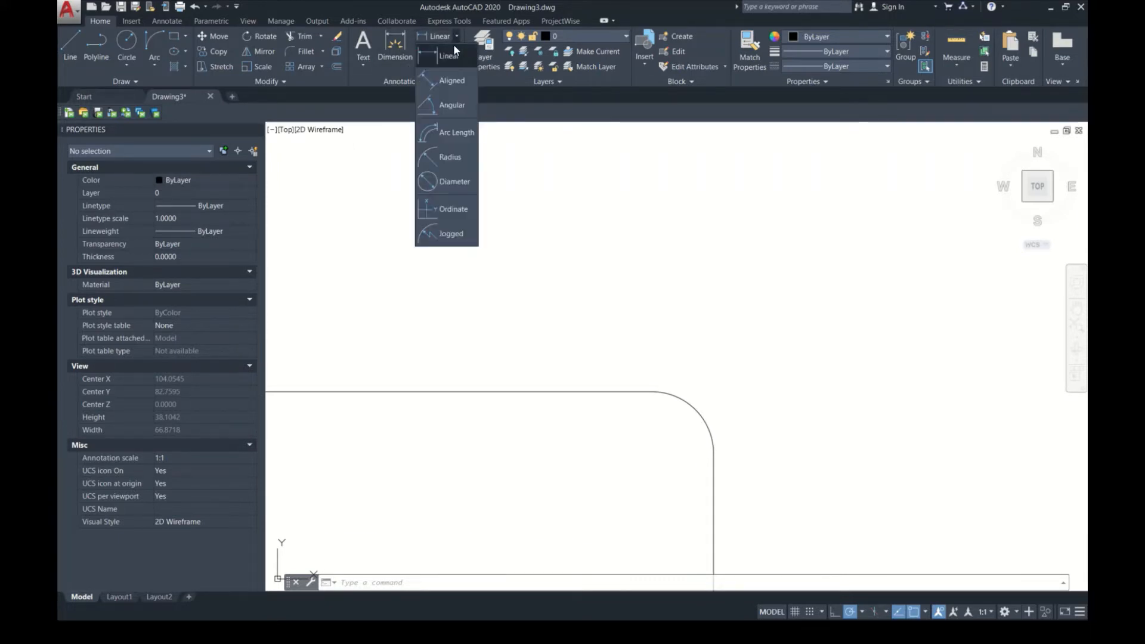
click(455, 163)
click(699, 421)
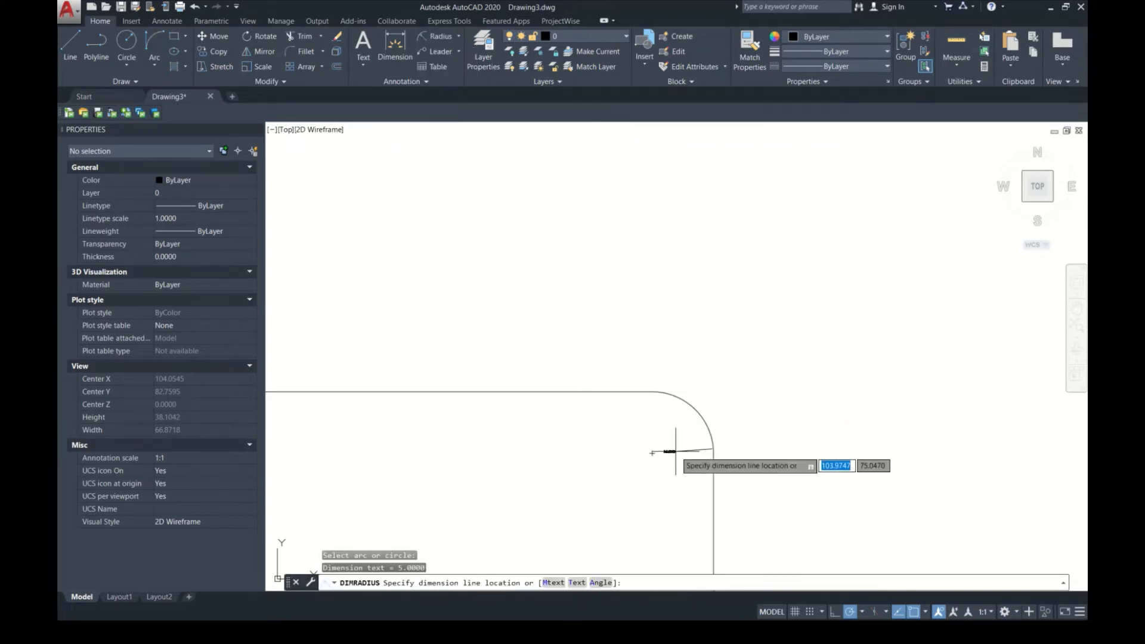
scroll(669, 426, up, 5)
click(677, 450)
scroll(715, 417, down, 5)
scroll(723, 417, up, 5)
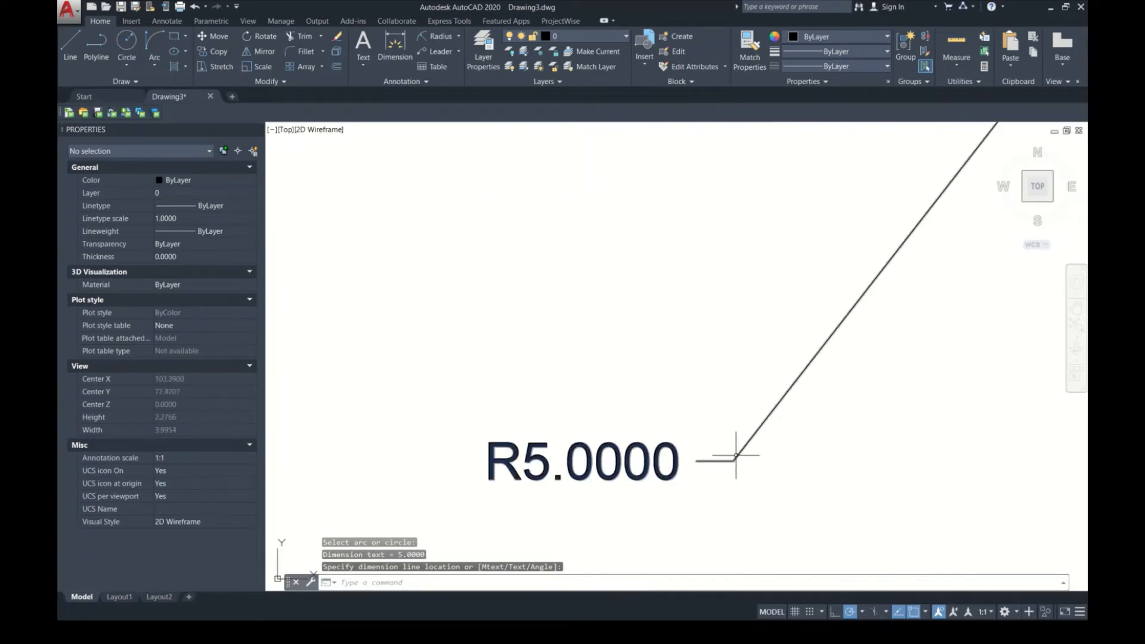
Step: Delete the radius dimension from the filleted corner
click(732, 459)
scroll(736, 452, down, 2)
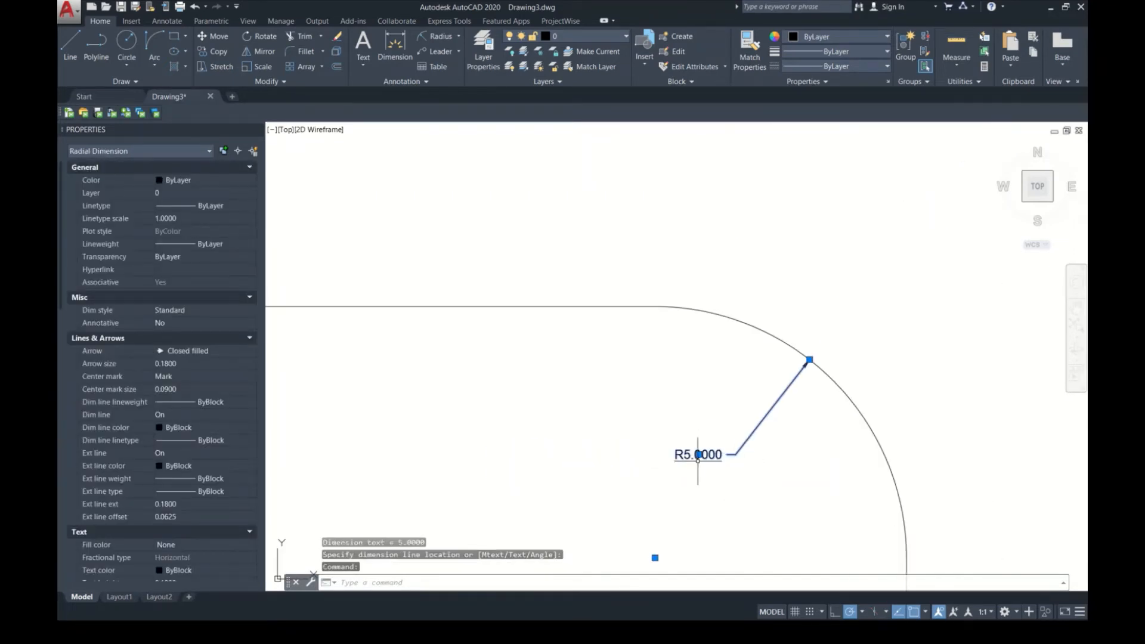
key(Delete)
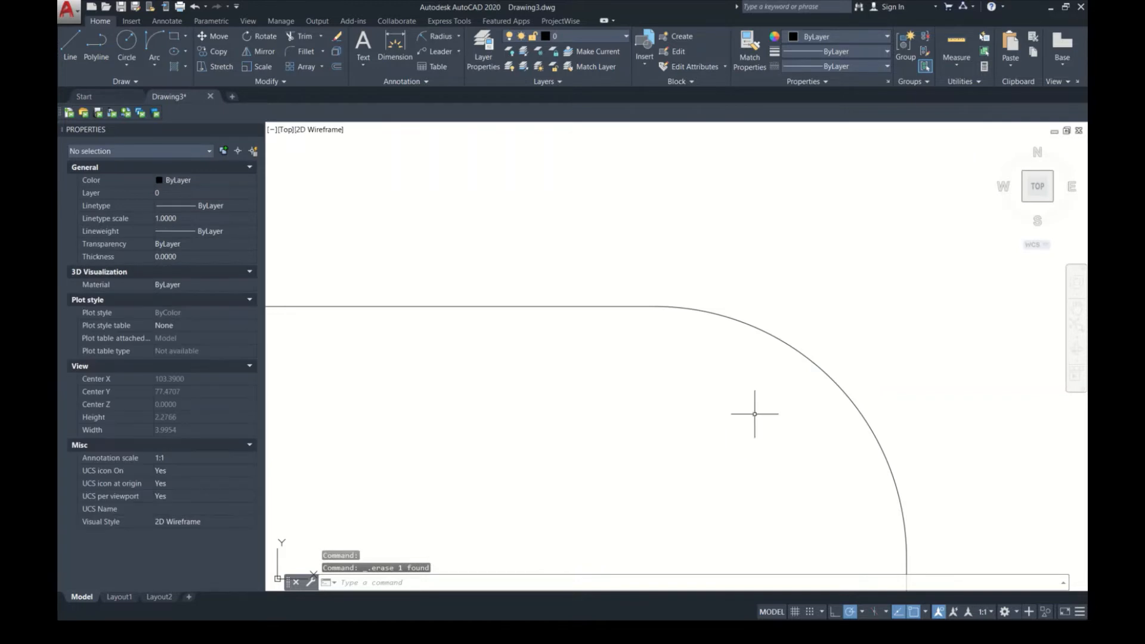
Step: Trim away the rectangle's left, top and right edges with all objects as cutting edges, and try trimming the corner arc
scroll(769, 311, down, 10)
middle_drag(690, 332, 602, 358)
text(tr)
key(Return)
key(Return)
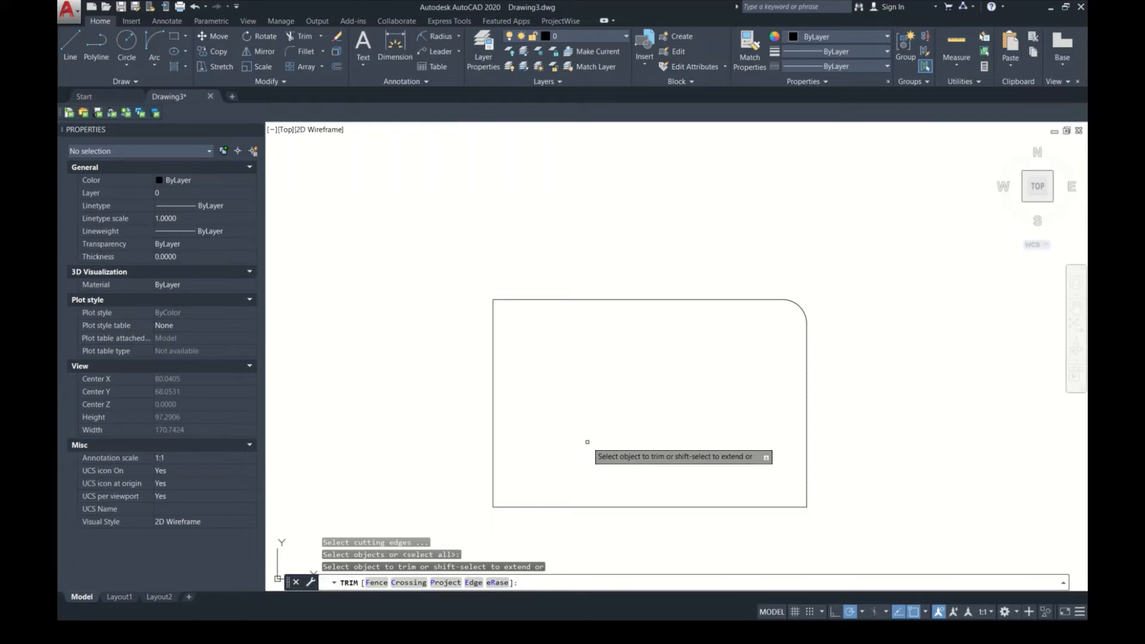
click(508, 303)
click(474, 318)
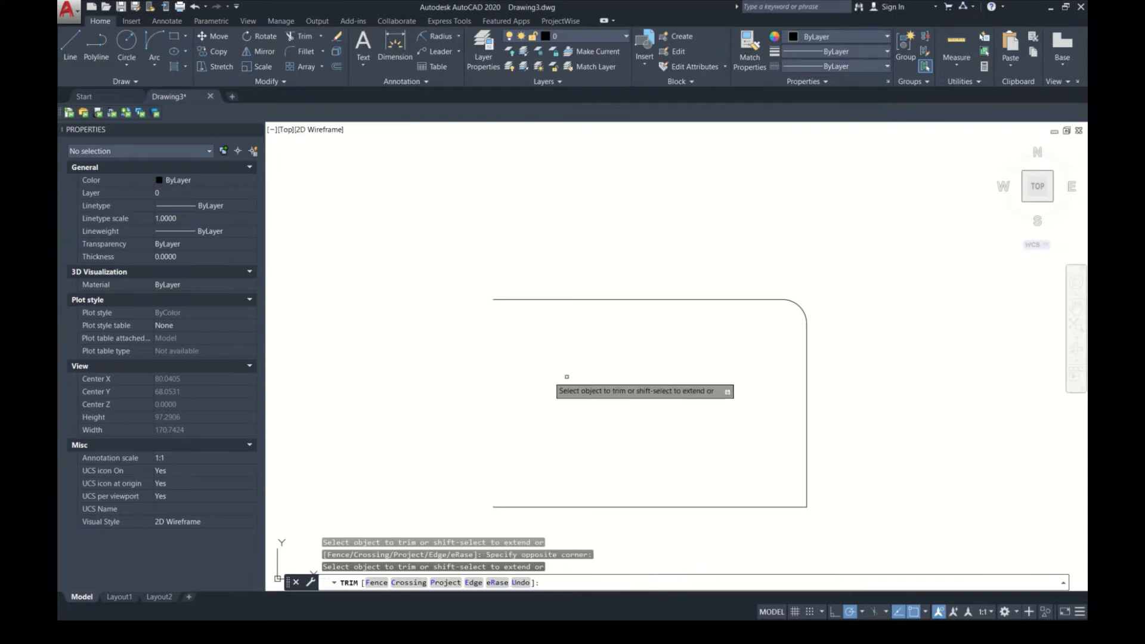
click(778, 283)
click(751, 333)
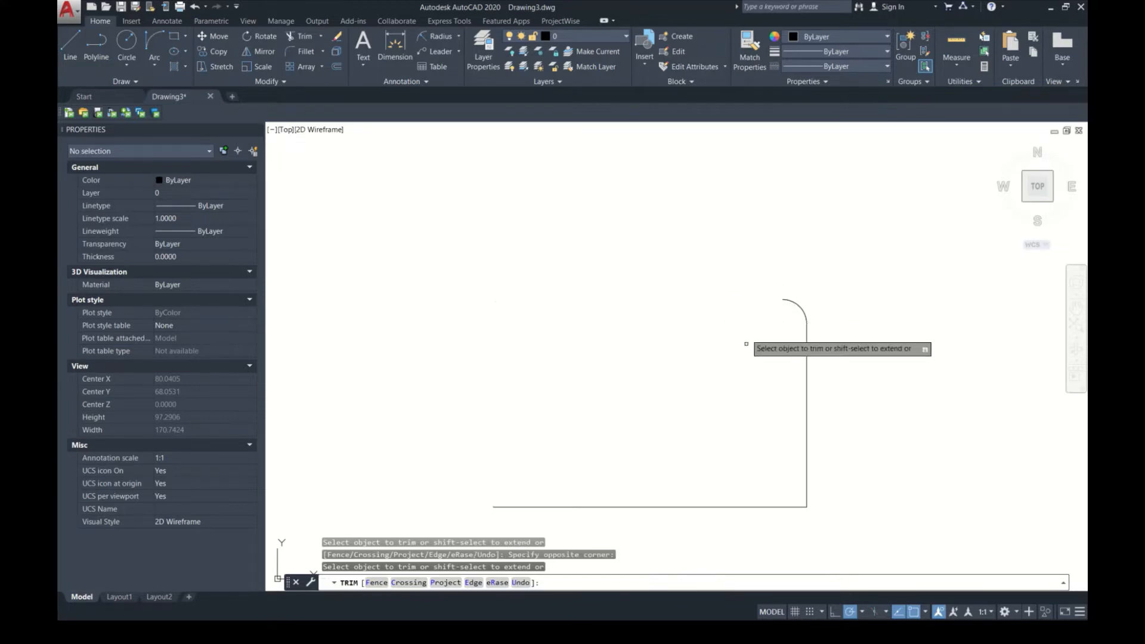
click(853, 421)
click(715, 399)
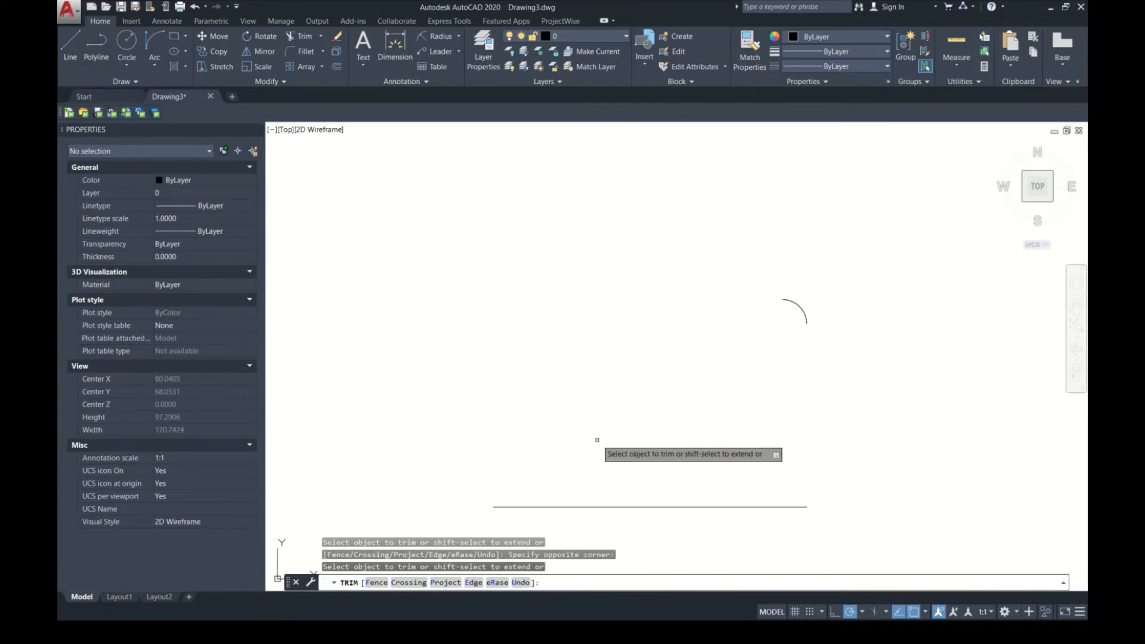
click(798, 307)
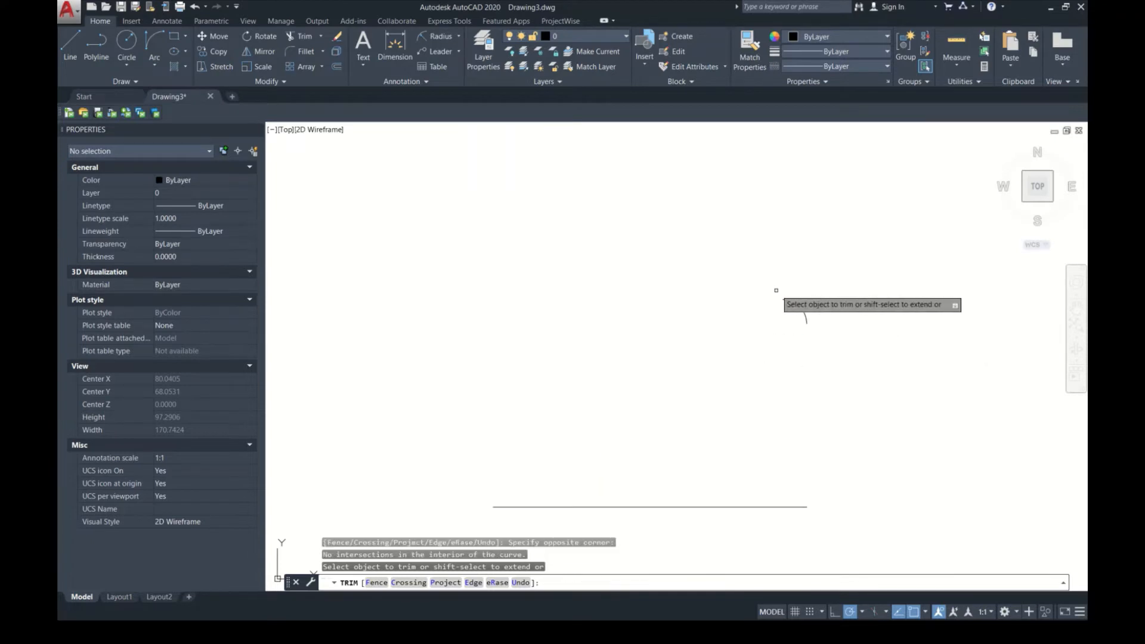
key(Return)
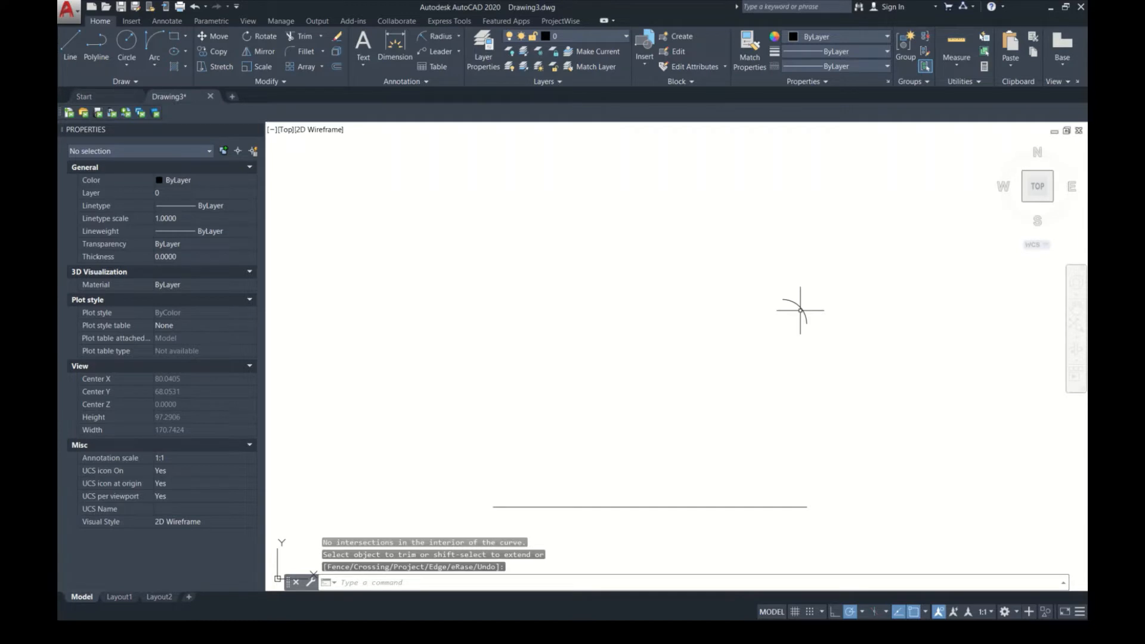
Step: Draw a single slanted line crossing the remaining corner arc from above to below
text(l)
key(Return)
click(782, 357)
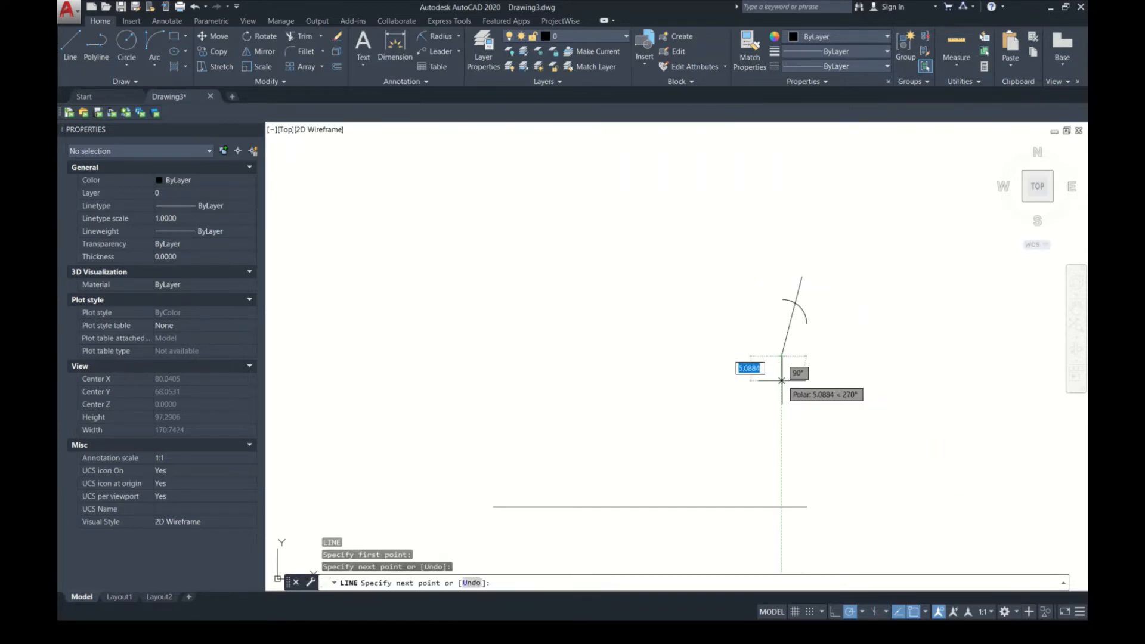
key(Escape)
Step: Trim the slanted line above the arc and the arc's left portion, using both objects as cutting edges
text(TR)
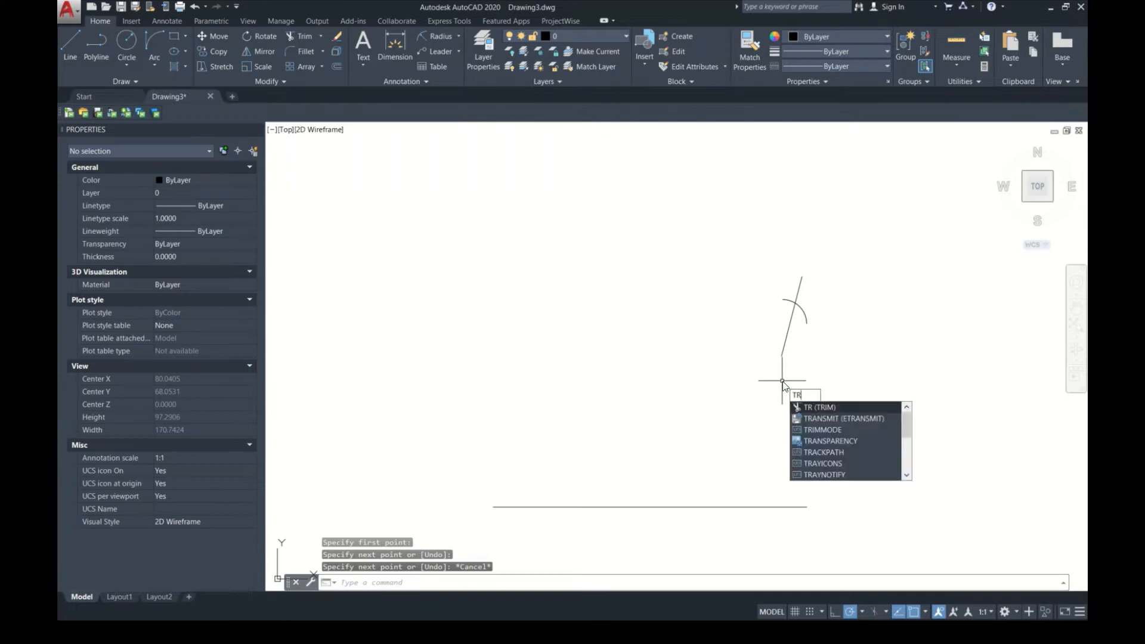
key(Return)
click(844, 352)
click(708, 237)
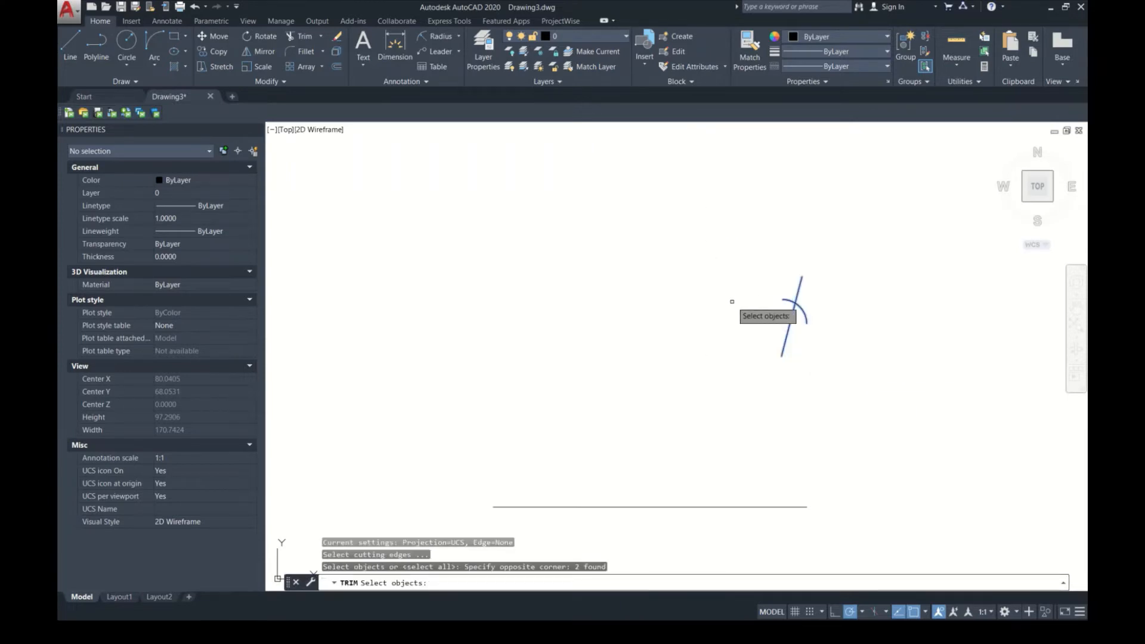
key(Return)
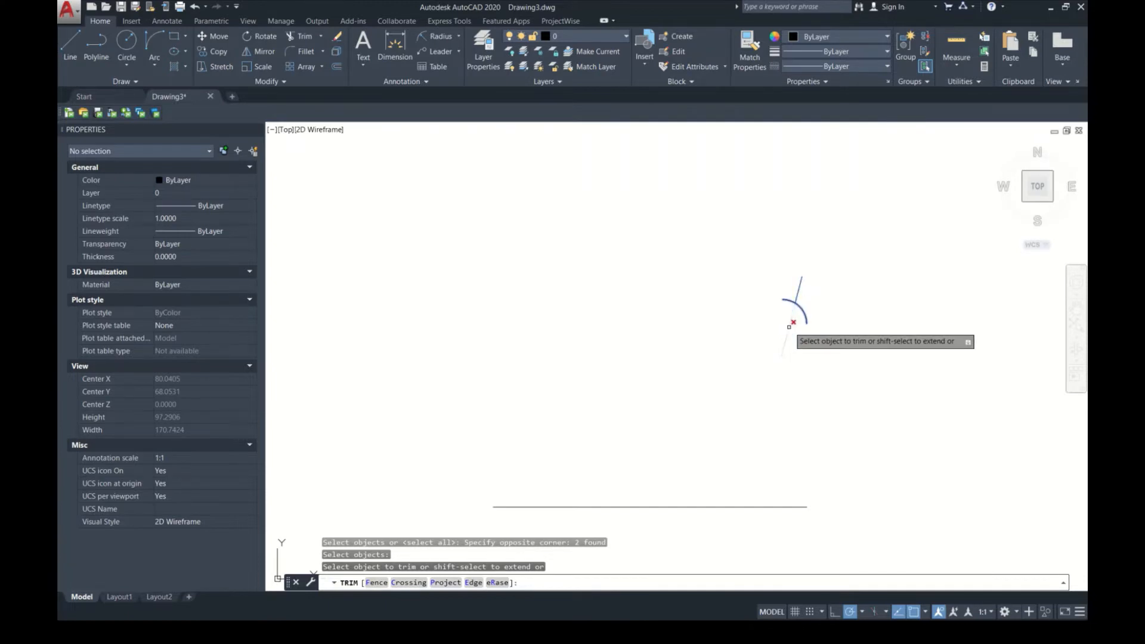
click(801, 290)
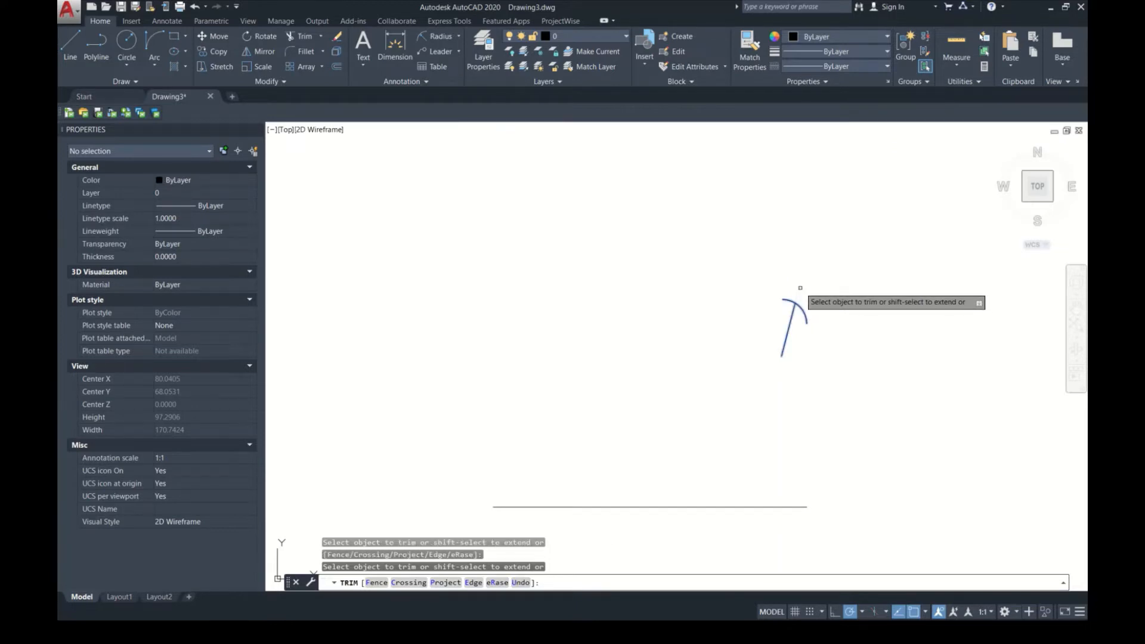
click(788, 298)
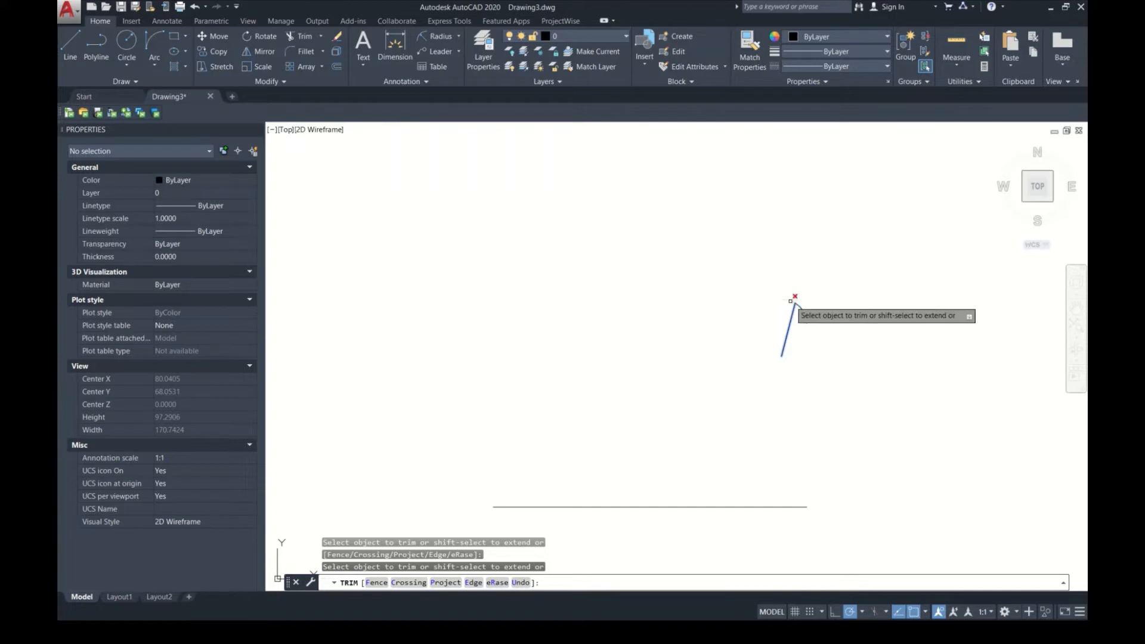
click(809, 306)
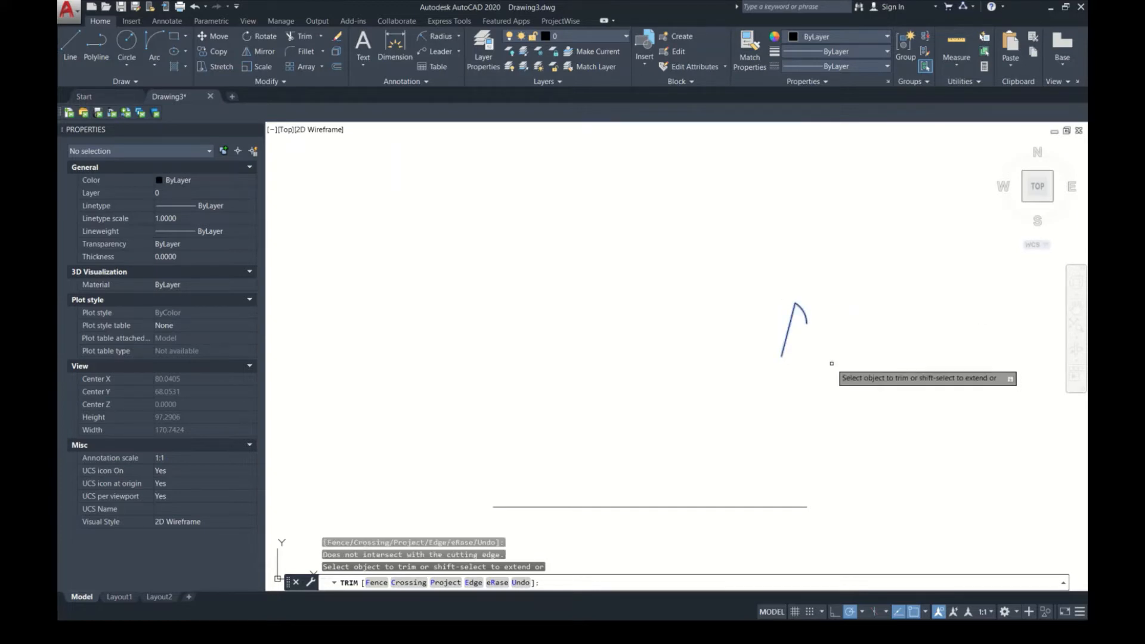
key(Escape)
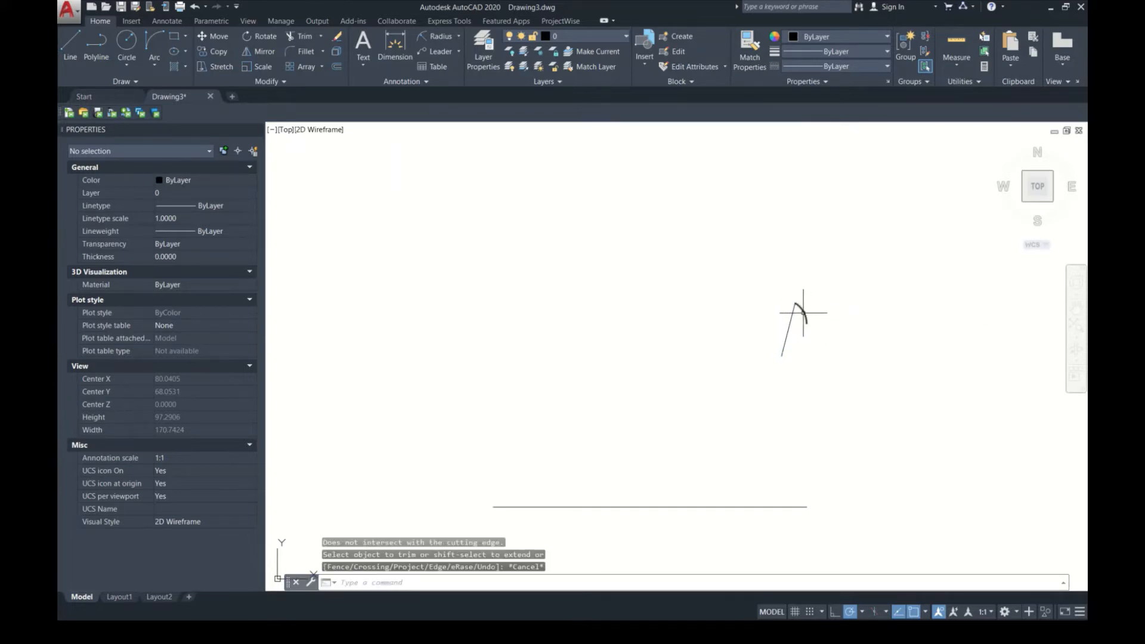
Step: Join the remaining slanted line and arc into a single polyline
click(924, 297)
click(714, 363)
text(j)
key(Return)
Step: Trim the slanted segment off the joined polyline, using the polyline itself as the cutting edge
text(tr)
key(Return)
key(Return)
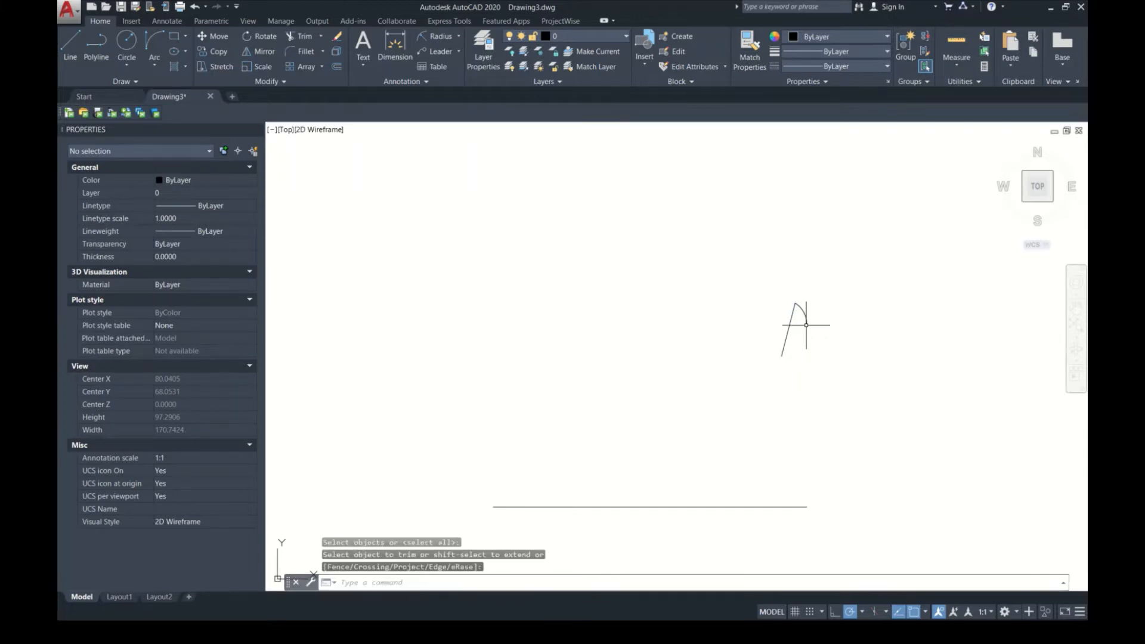
key(Return)
click(804, 313)
key(Return)
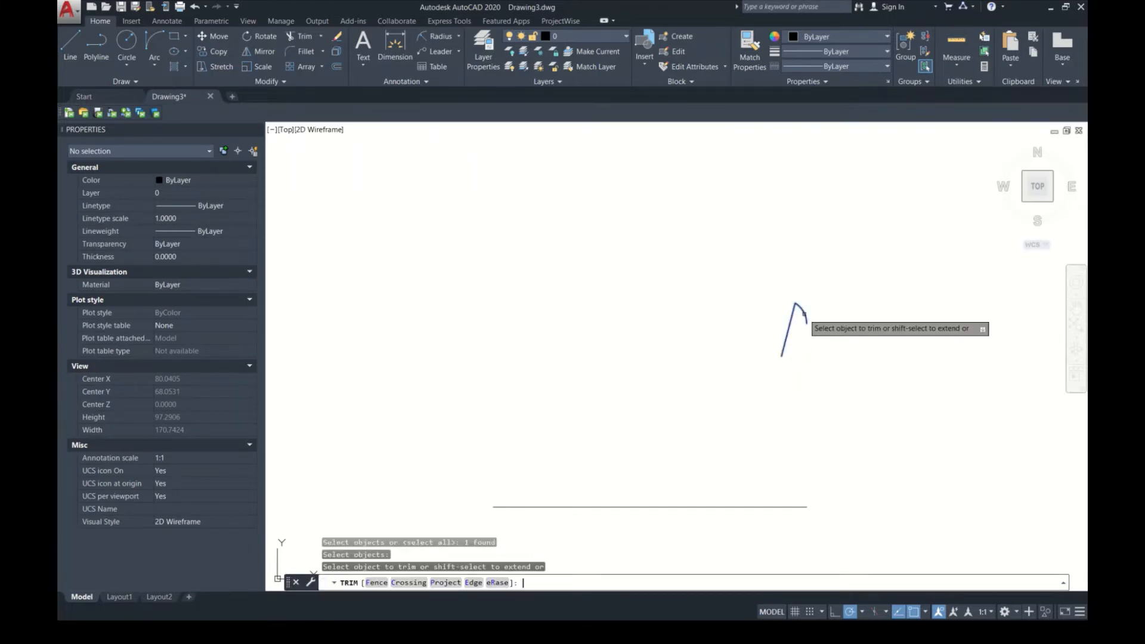
click(790, 319)
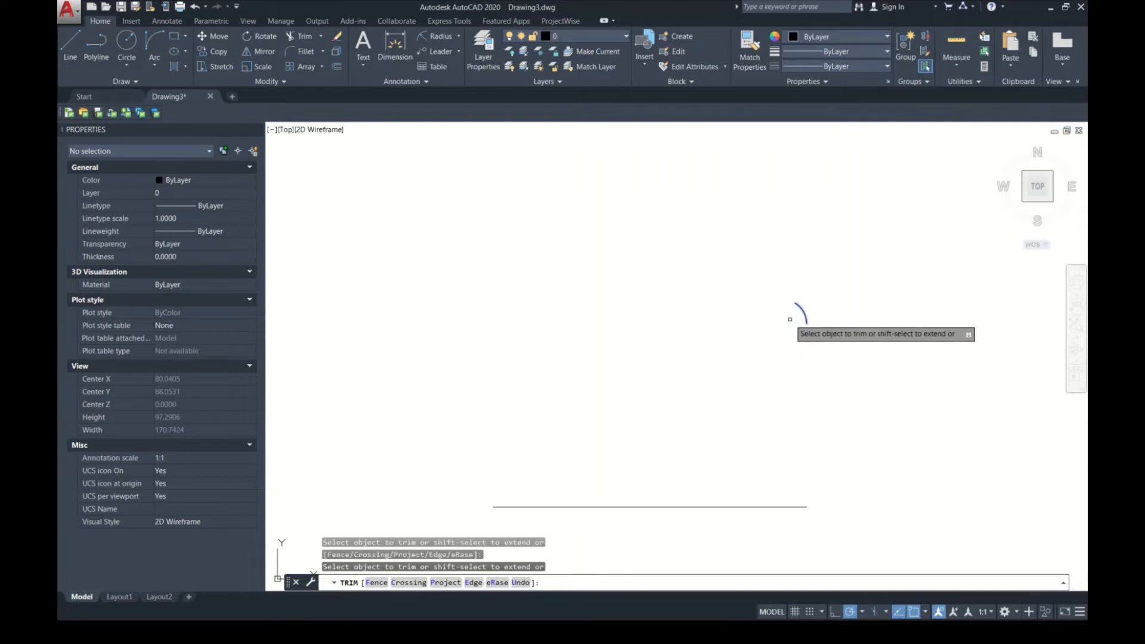
key(Escape)
Step: Erase the leftover arc and the remaining bottom edge of the rectangle
click(812, 371)
click(730, 219)
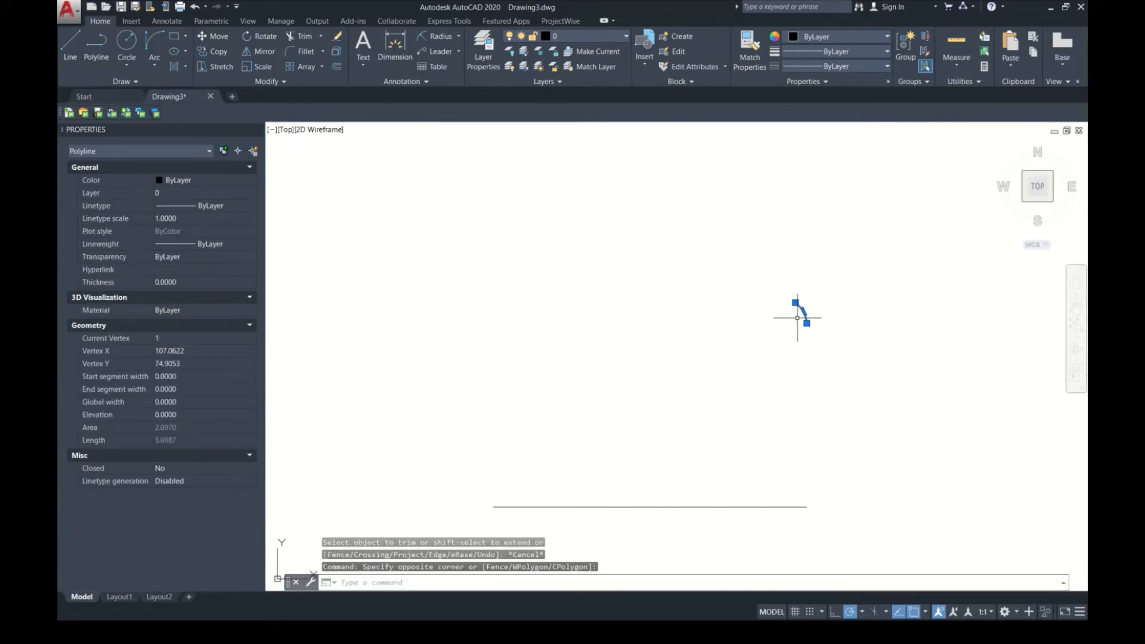
key(Delete)
click(803, 462)
click(748, 535)
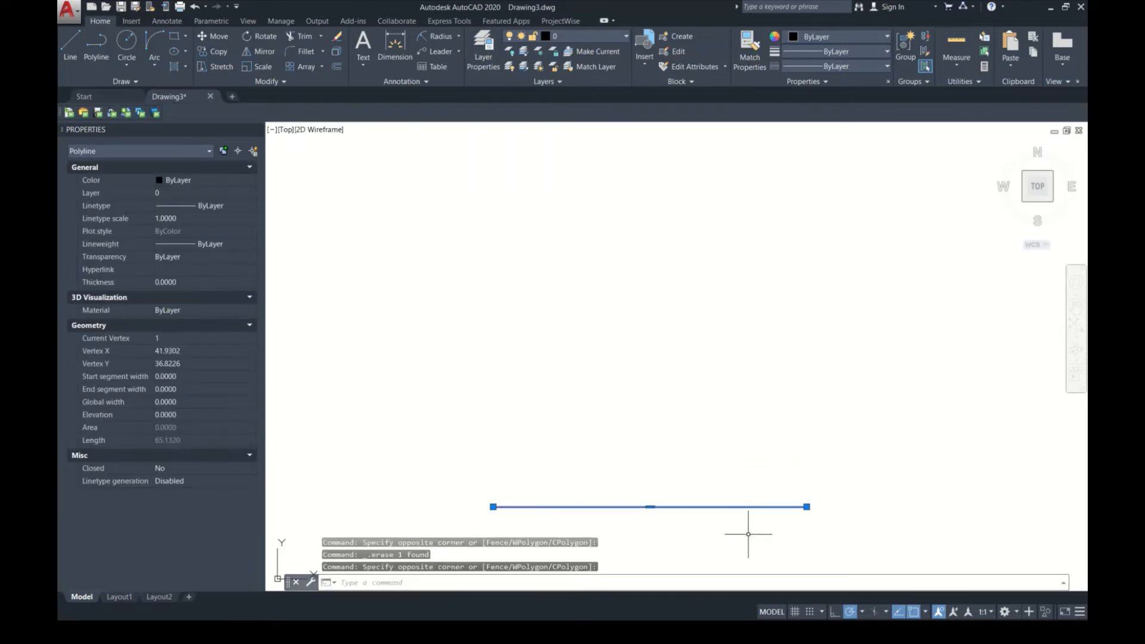
key(Delete)
Step: Draw a small rectangle with an area of about 8.8 in the empty drawing
text(REC)
key(Return)
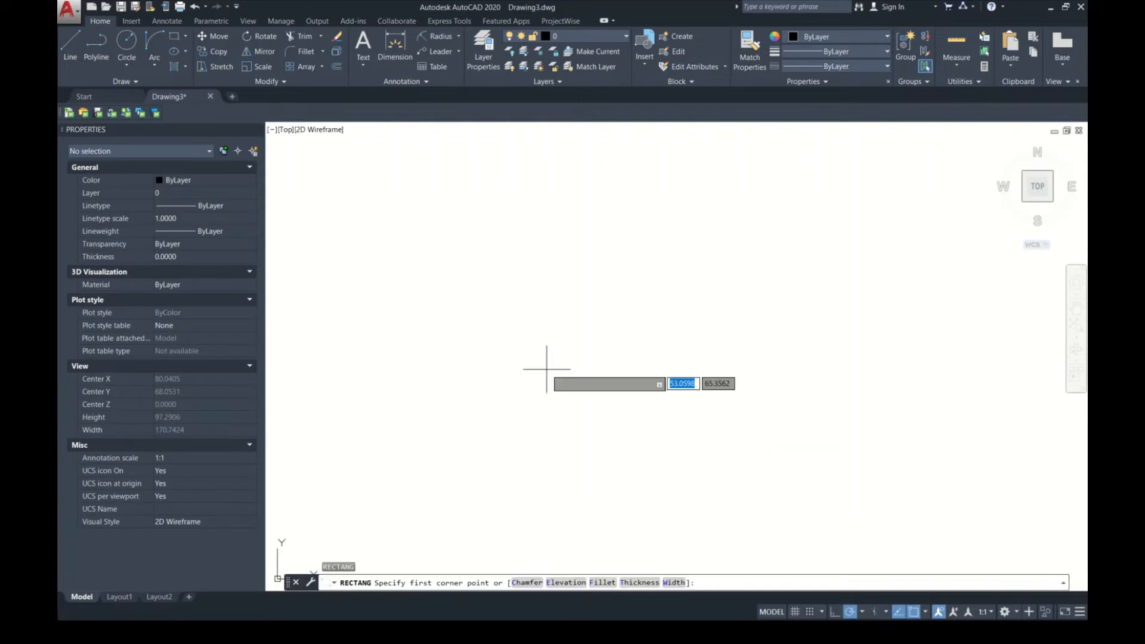
click(544, 356)
click(561, 371)
Step: Create a rectangular array of the small rectangle with 4 columns and 3 rows
click(598, 396)
click(505, 296)
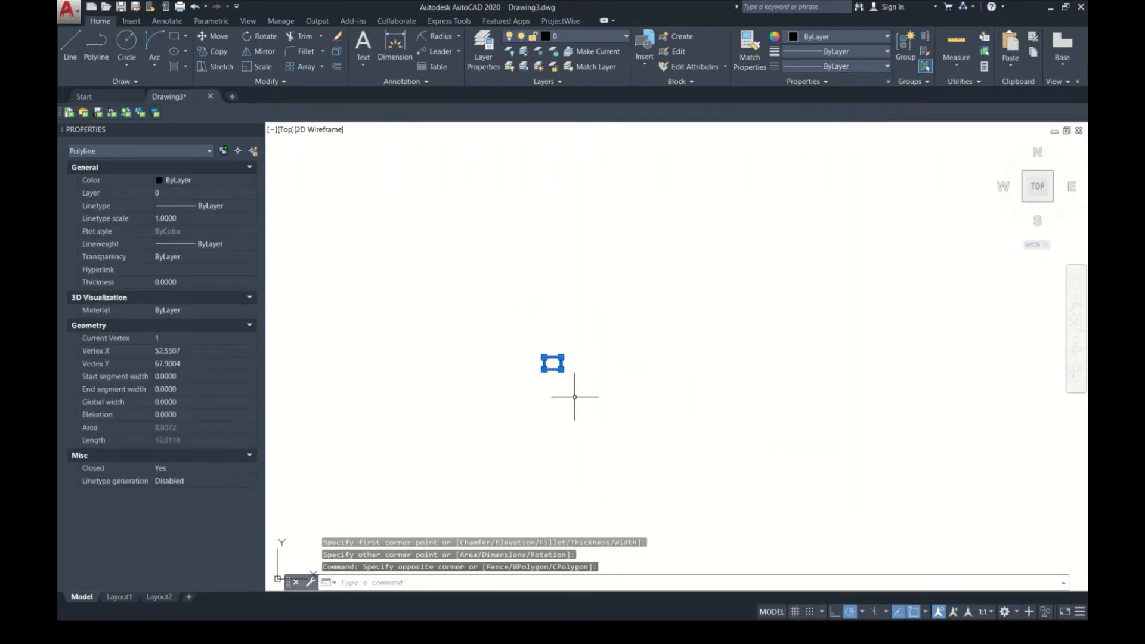
text(AR)
key(Return)
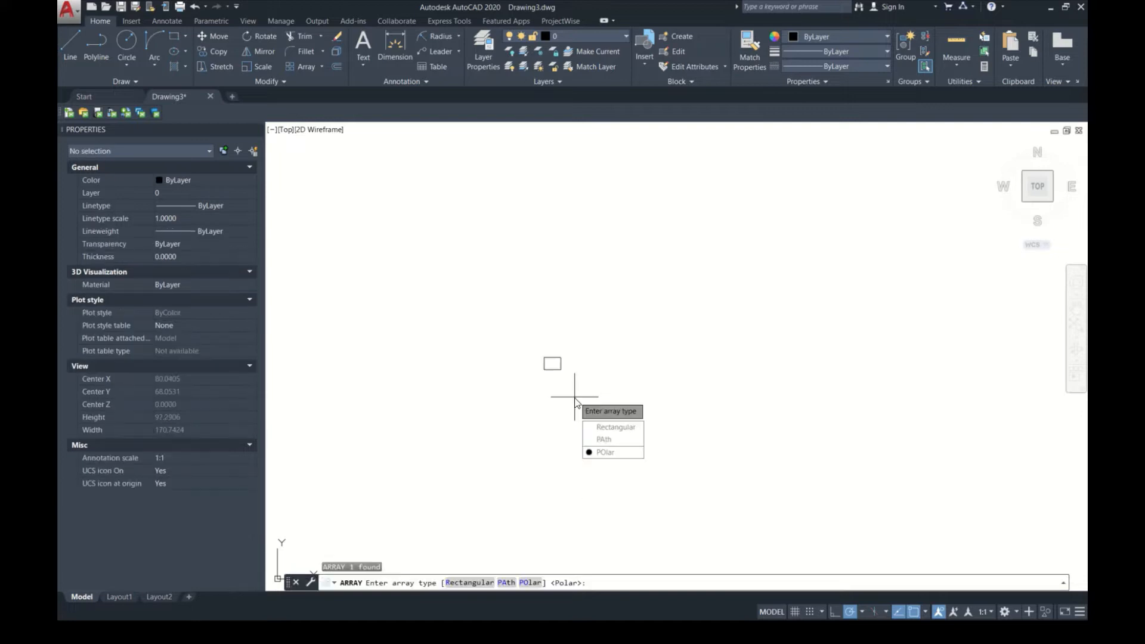
click(613, 427)
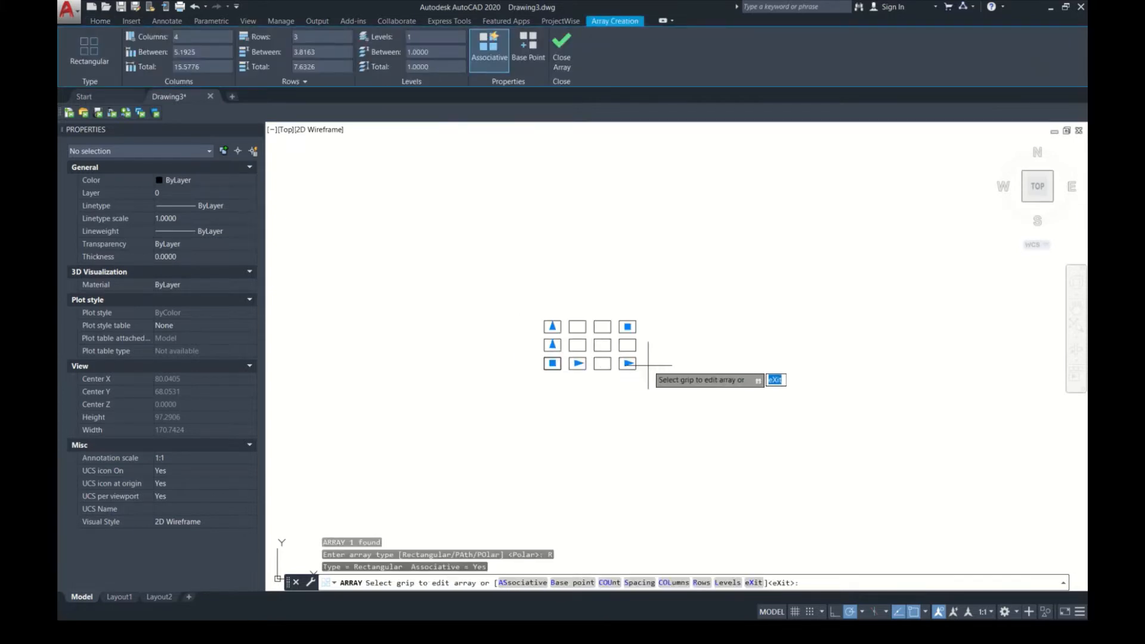
key(Return)
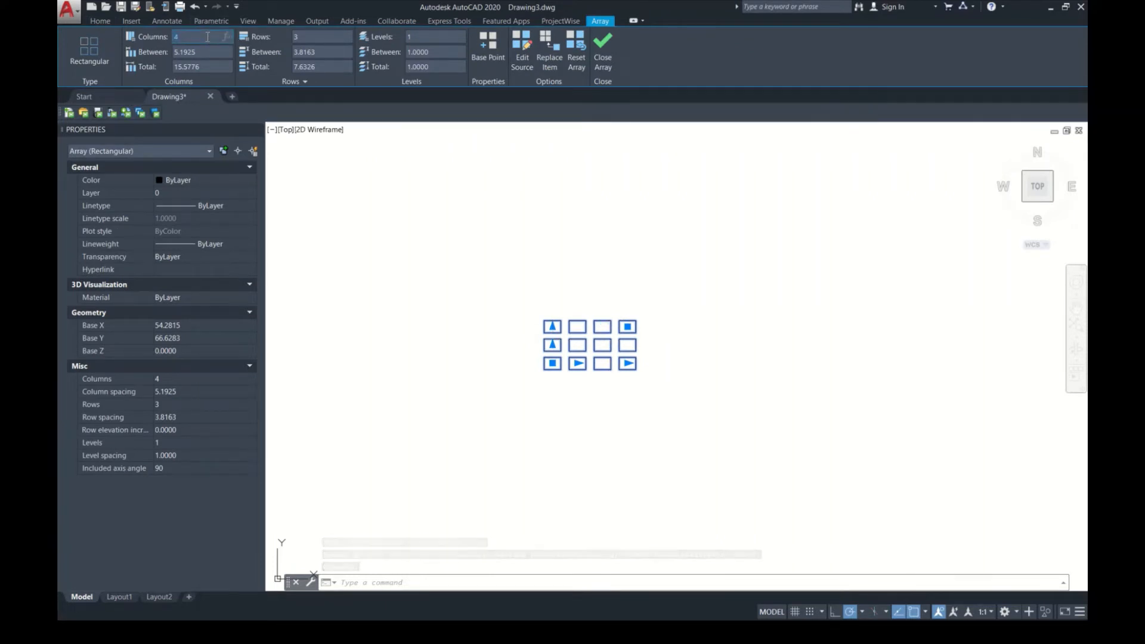
Step: Change the array to 7 columns and 10 rows
key(Return)
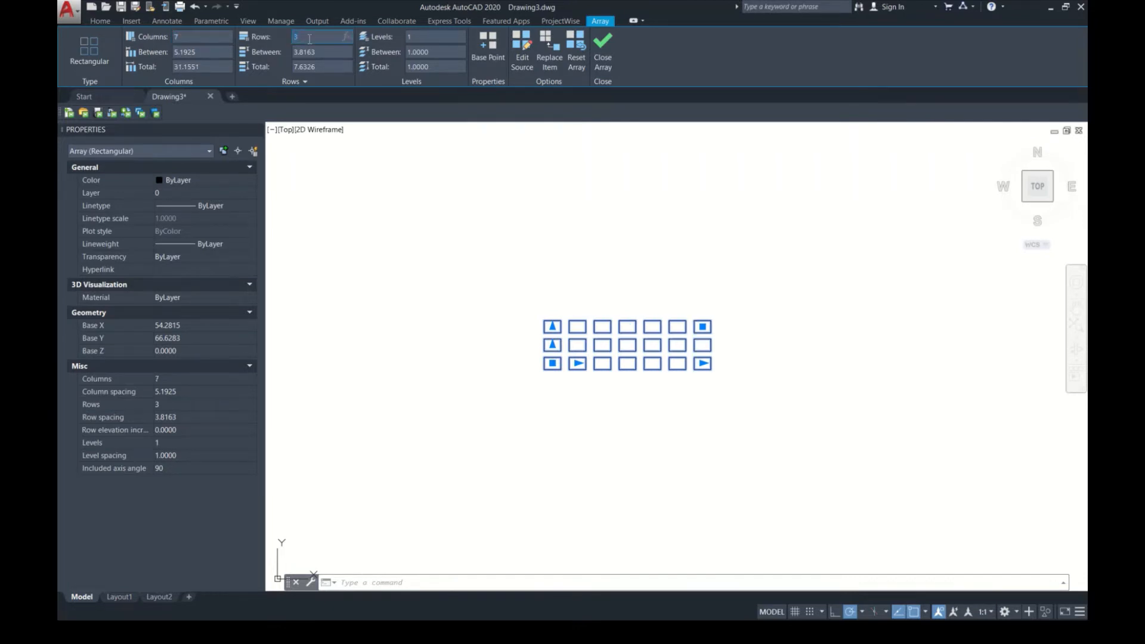
text(1)
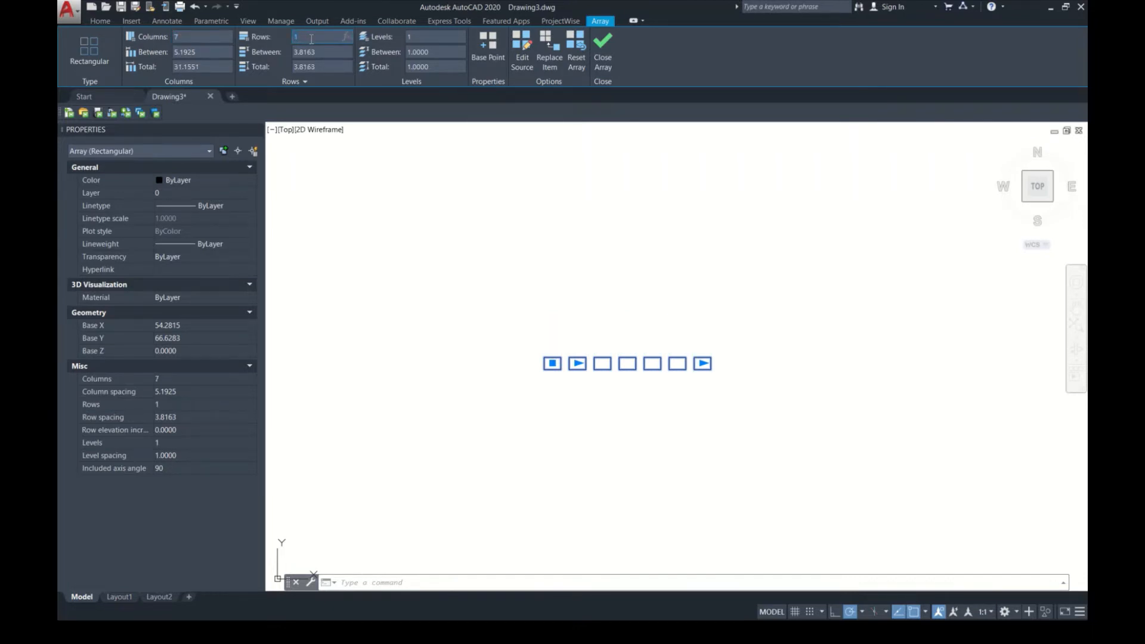
text(0)
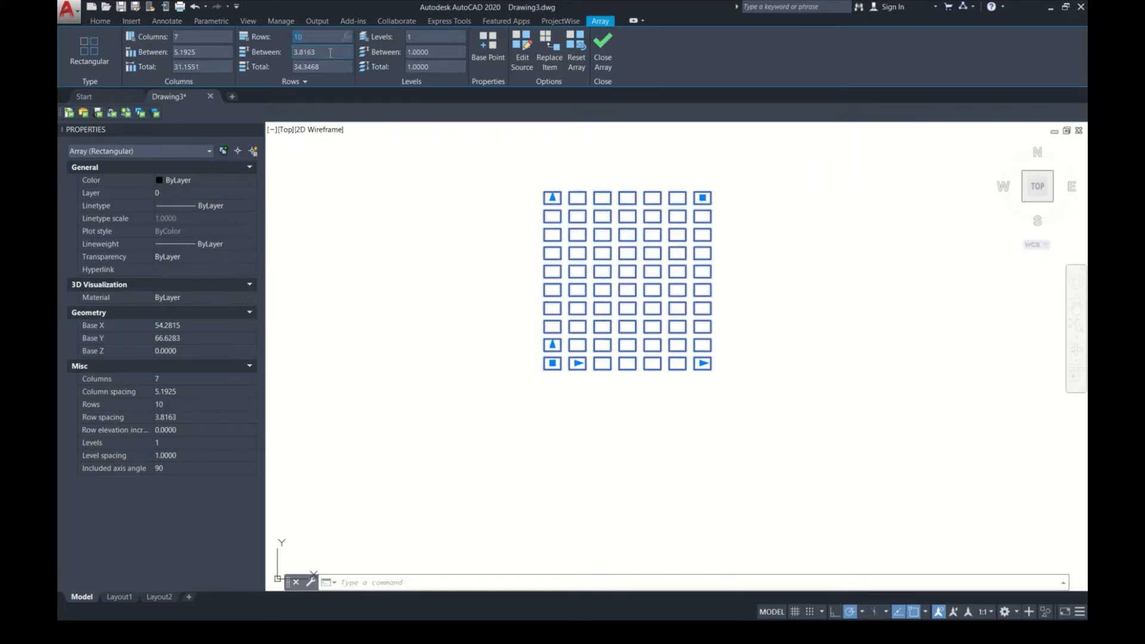
Step: Set the spacing between the array's rows to 1
click(329, 52)
scroll(496, 299, up, 2)
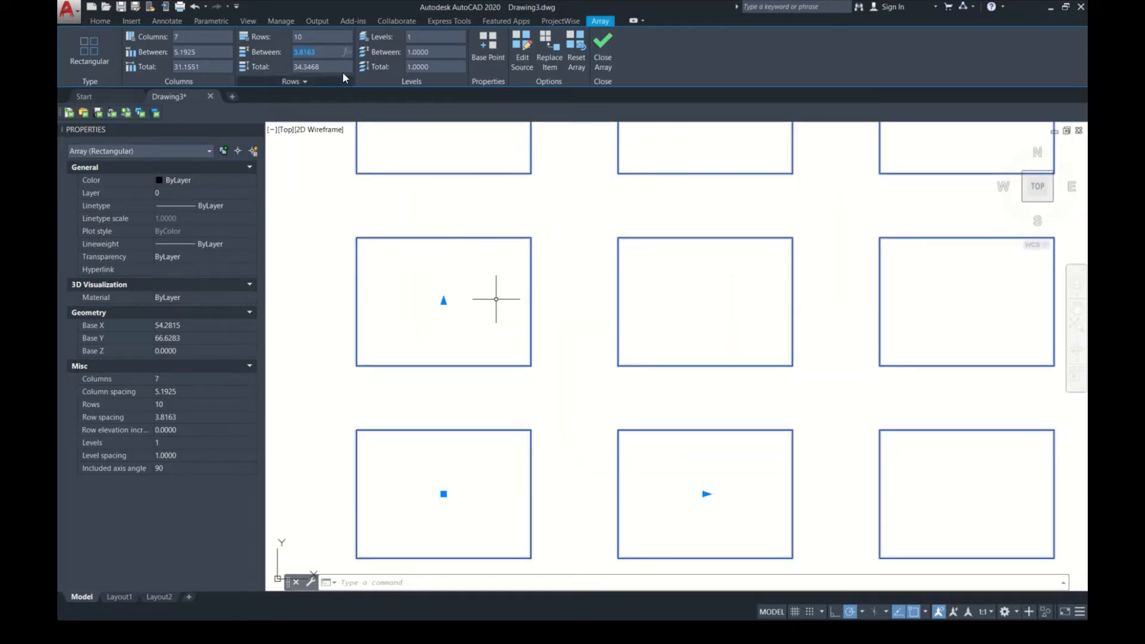
text(1)
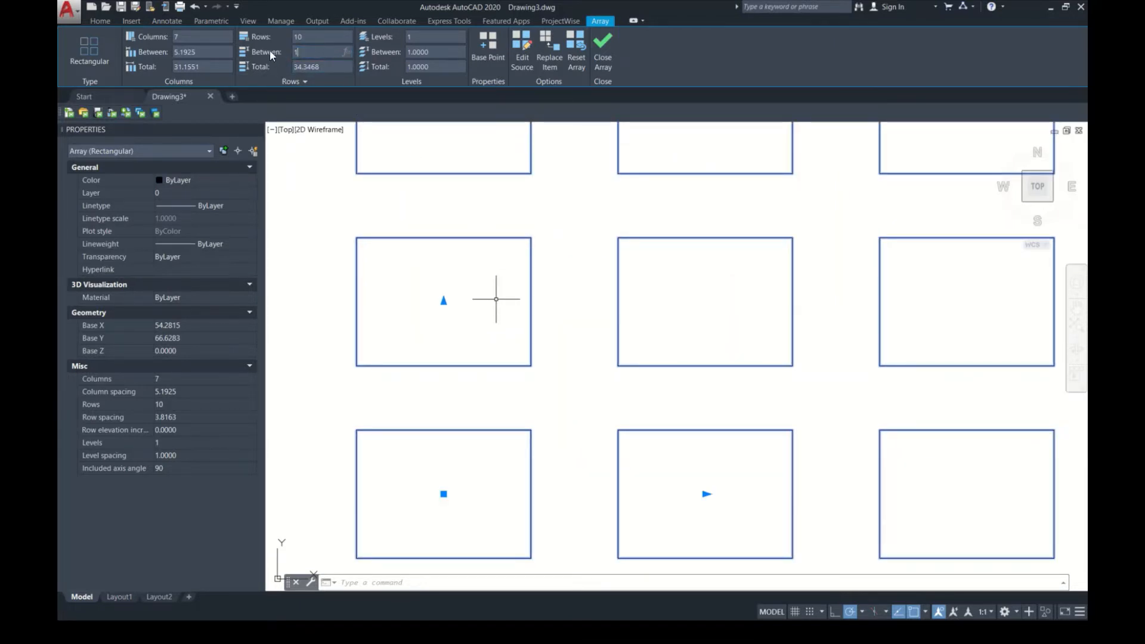
key(Return)
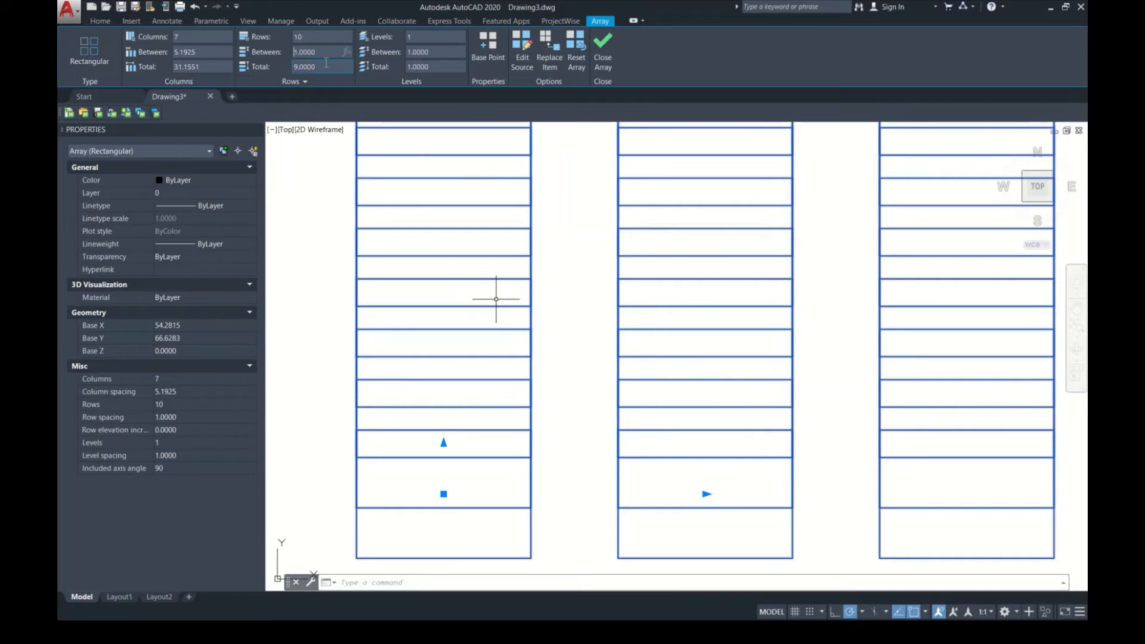
Step: Set the spacing between the array's rows to 2 and between its columns to 1
drag(318, 52, 240, 57)
key(Return)
drag(216, 52, 169, 54)
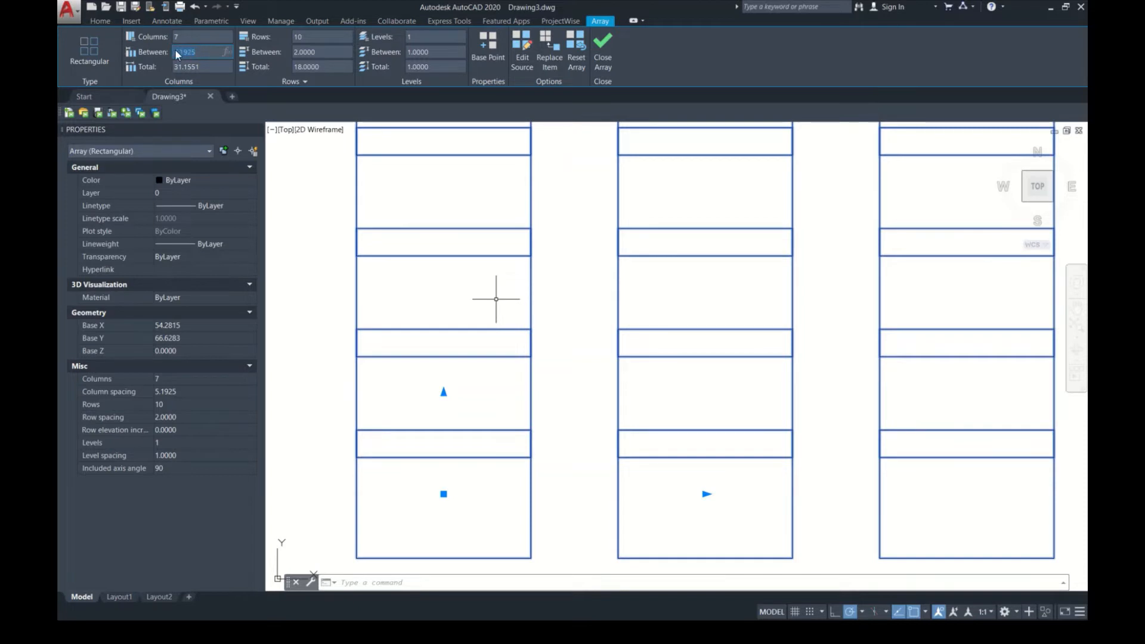
text(1)
key(Return)
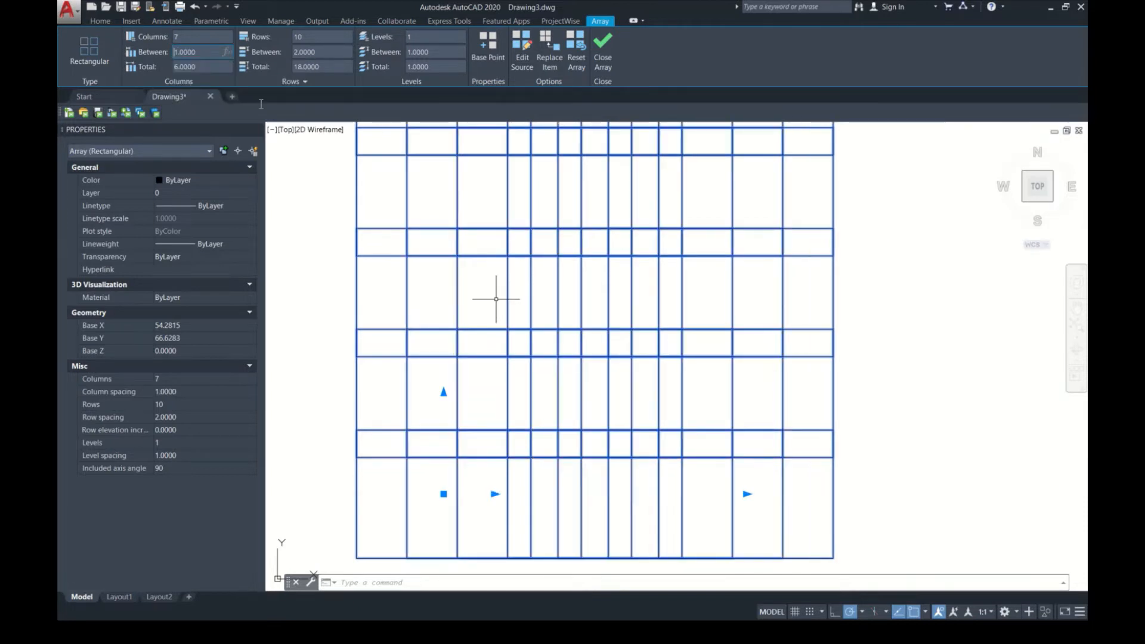
scroll(529, 327, down, 10)
scroll(419, 211, up, 4)
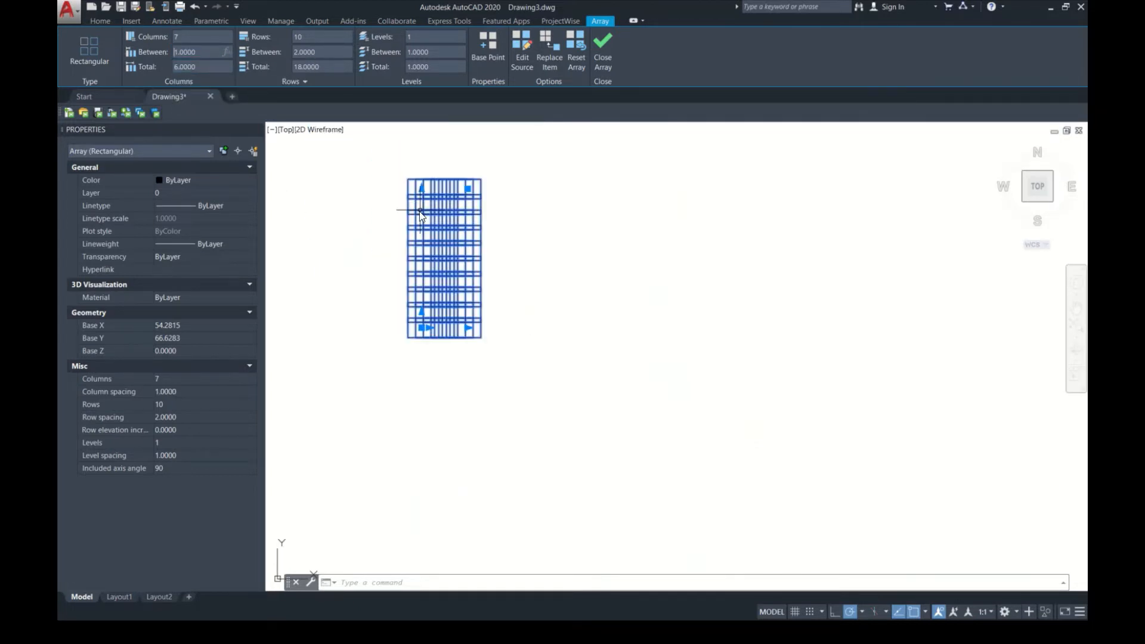
click(498, 287)
click(540, 303)
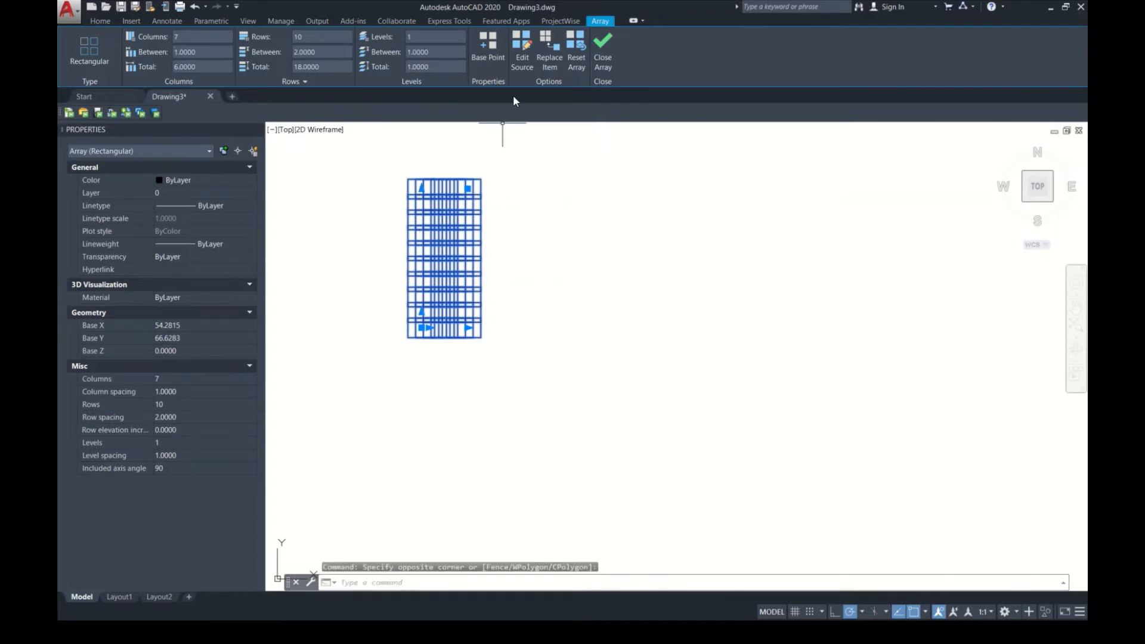
Step: Set both the column spacing and the row spacing of the array to 5
click(223, 52)
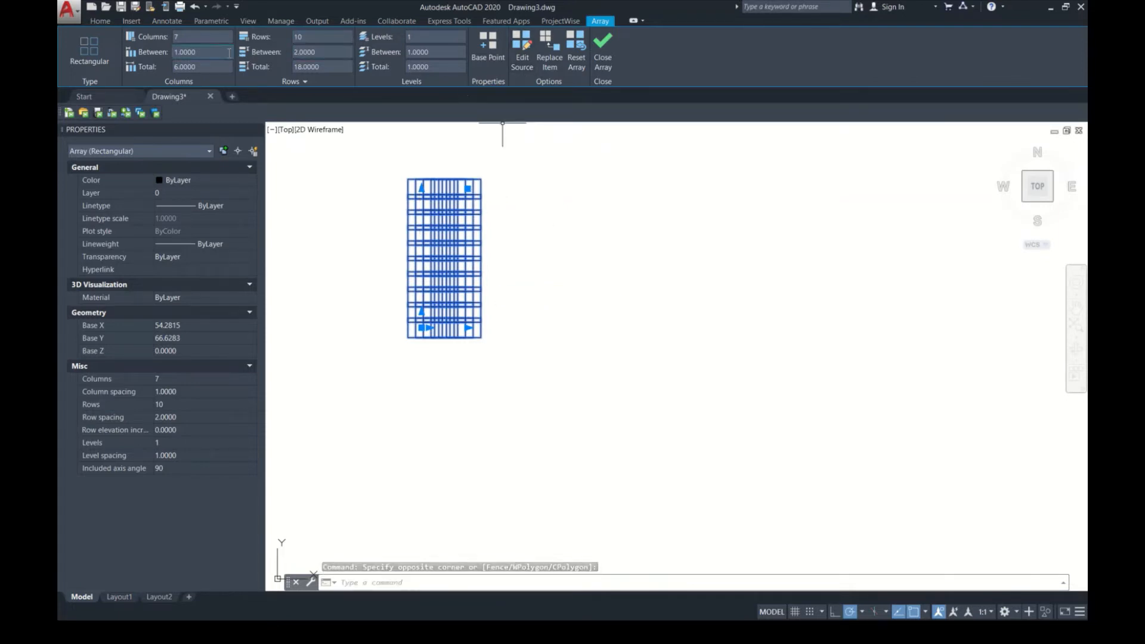
text(5)
key(Return)
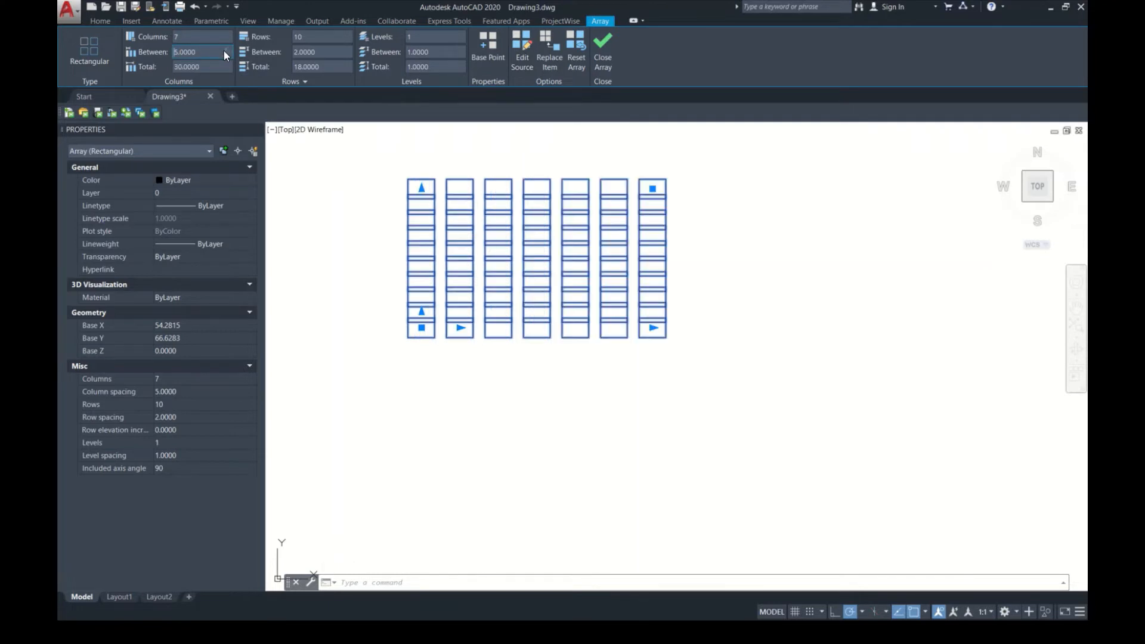
text(5)
key(Return)
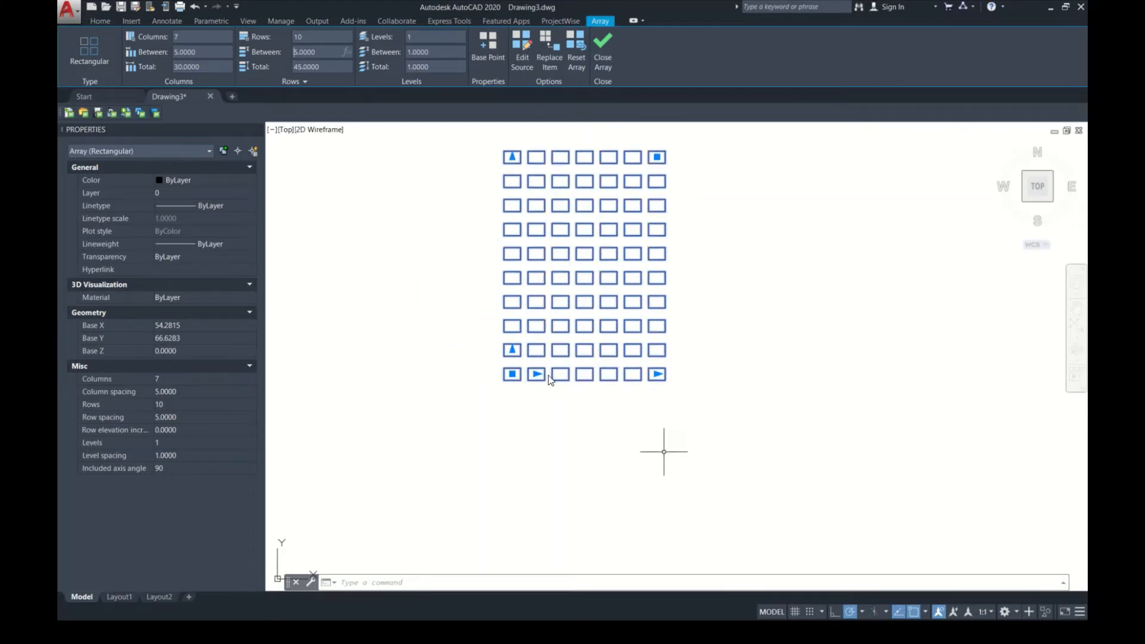
Step: Start editing the array's source object and pull the upper-right corner of the source rectangle inward
click(521, 49)
click(517, 374)
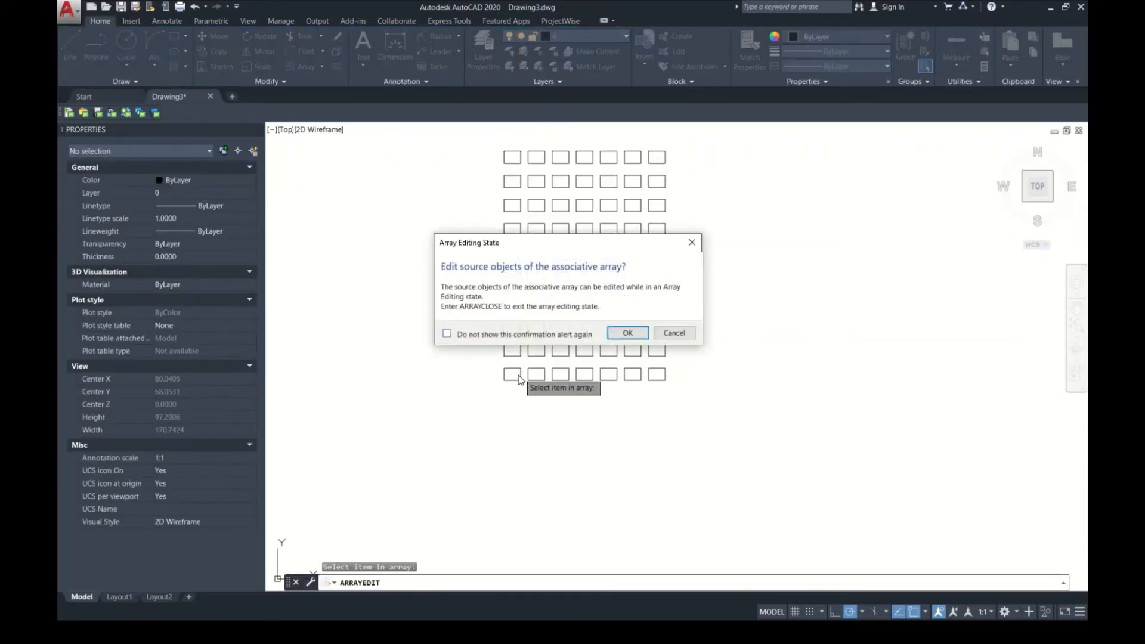
click(620, 334)
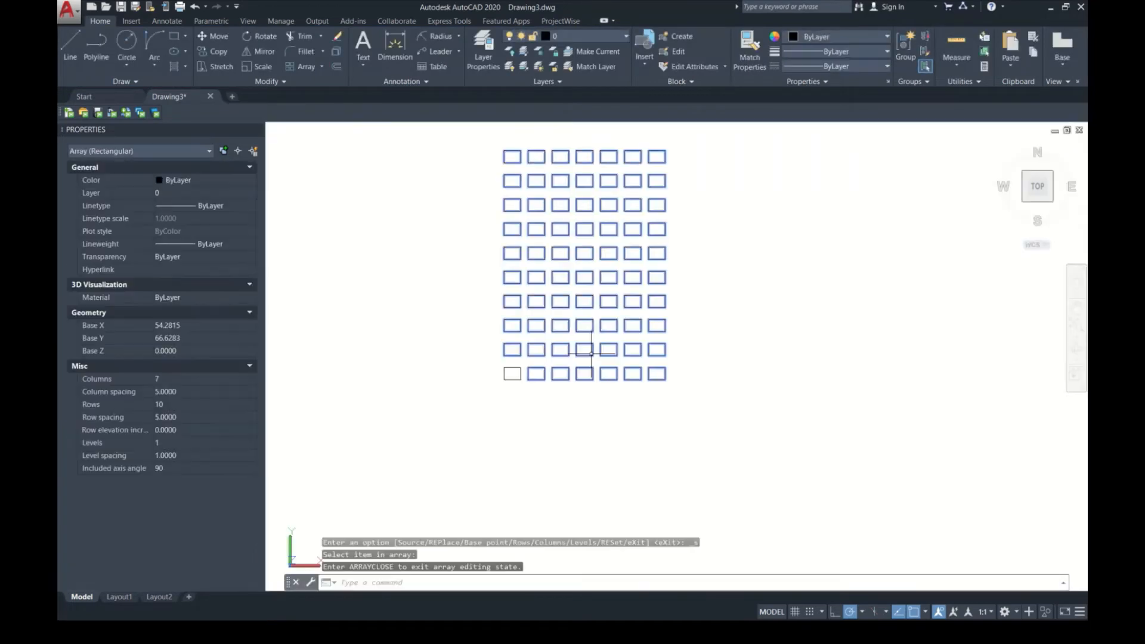
click(511, 375)
scroll(511, 374, up, 3)
scroll(521, 370, up, 4)
click(520, 353)
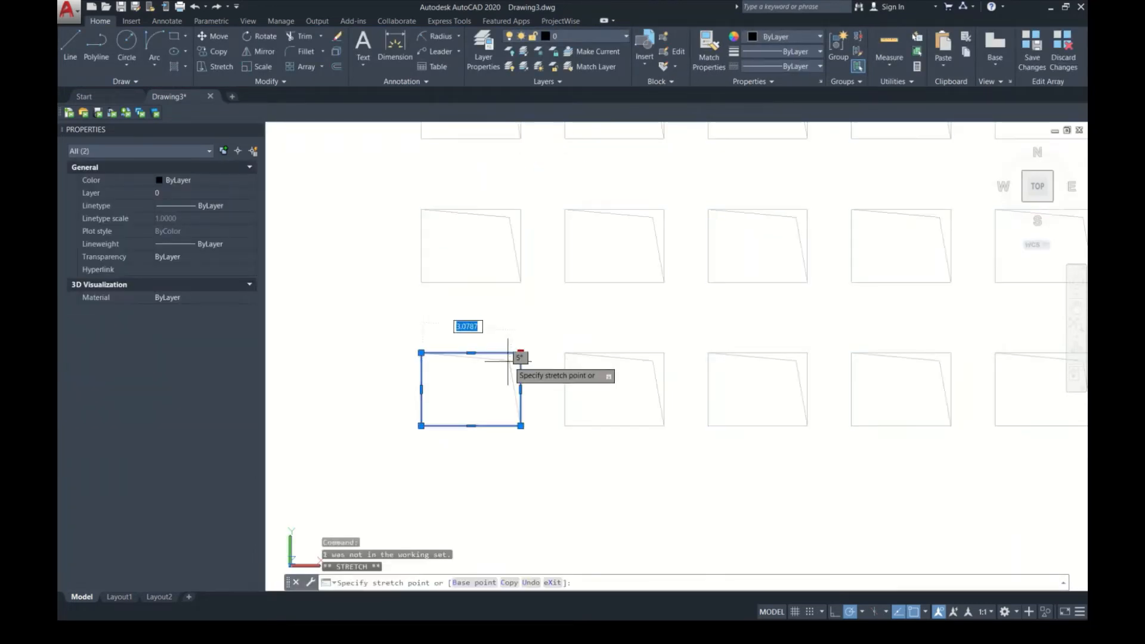
click(521, 425)
scroll(524, 385, down, 5)
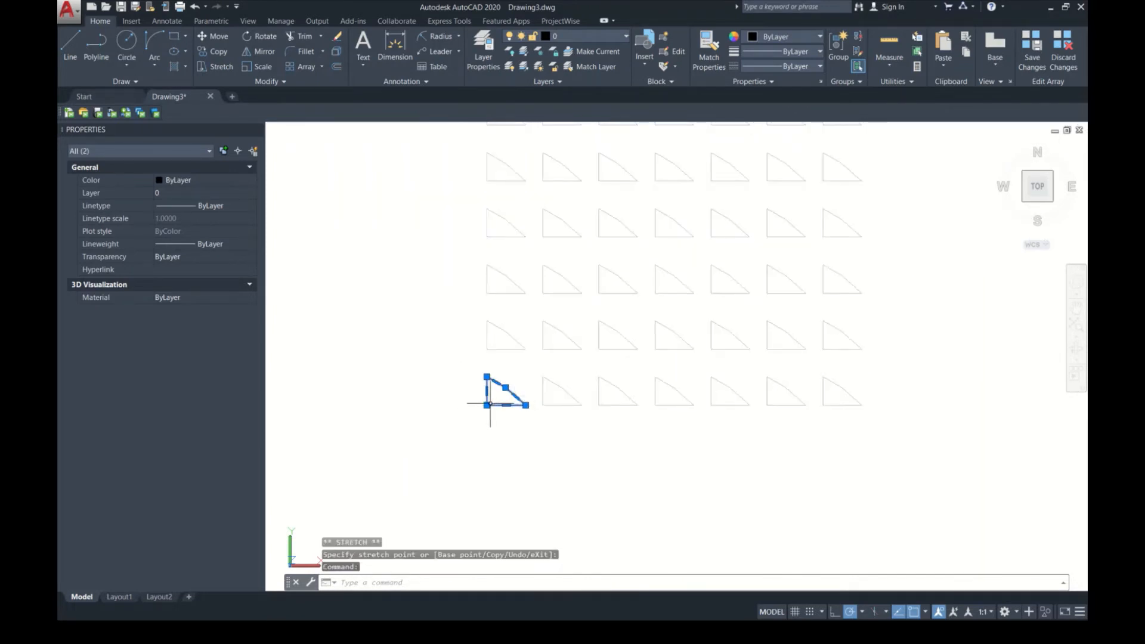
Step: Reshape the source object into an irregular four-sided figure by moving its corners, and save the changes to the array
click(486, 405)
click(506, 391)
scroll(502, 408, down, 5)
scroll(538, 360, up, 4)
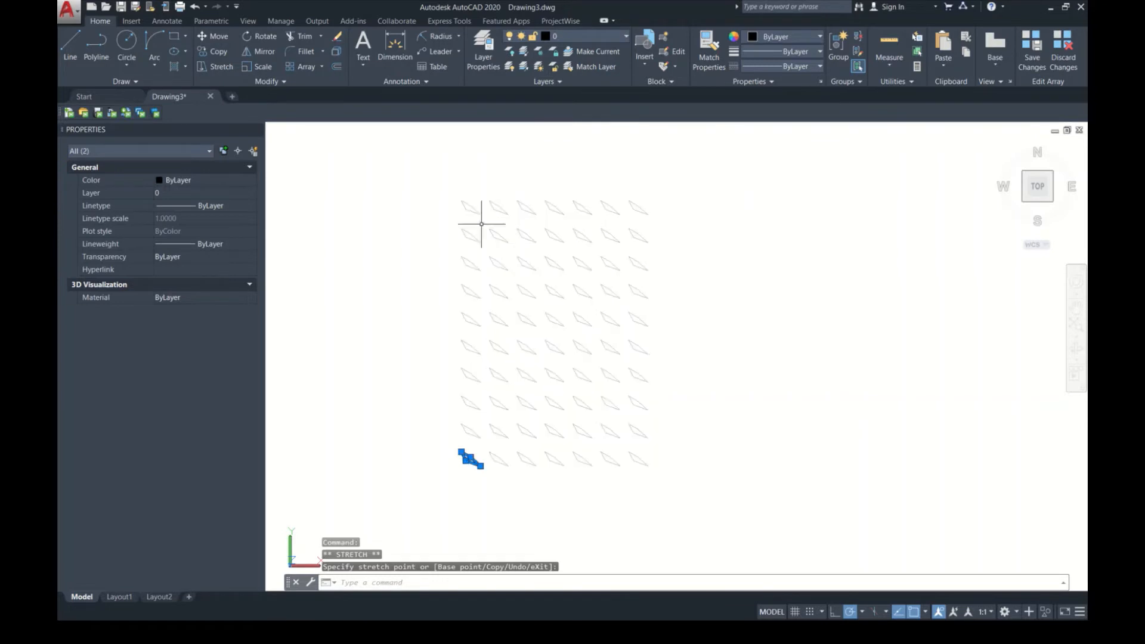
click(471, 458)
scroll(480, 437, up, 6)
click(480, 437)
scroll(496, 455, down, 6)
scroll(491, 458, up, 5)
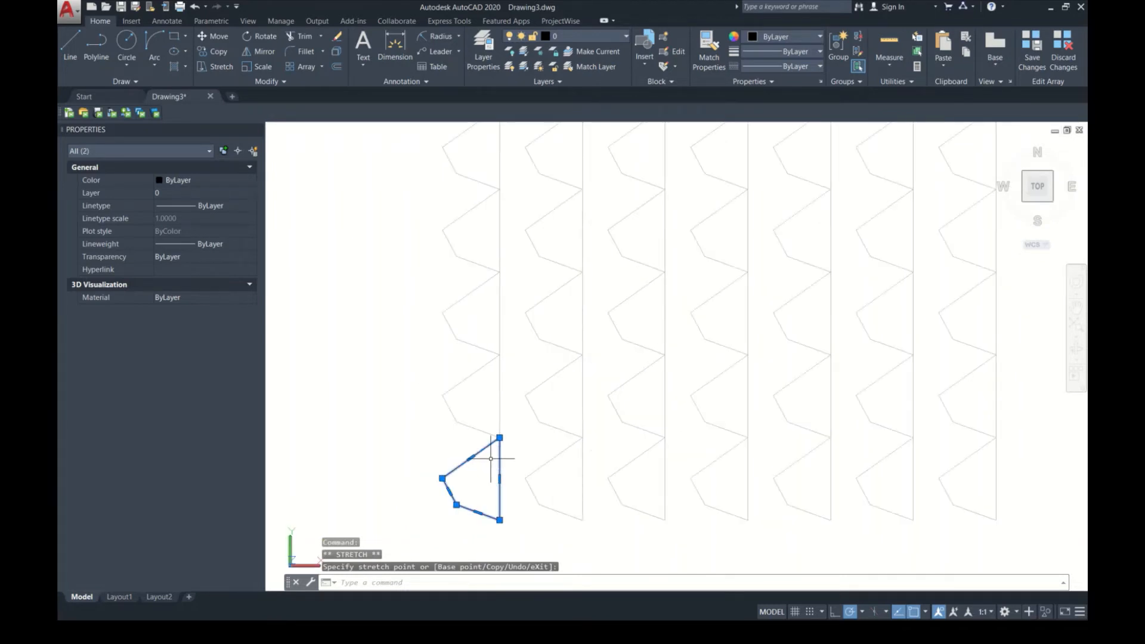
click(524, 455)
scroll(522, 456, down, 5)
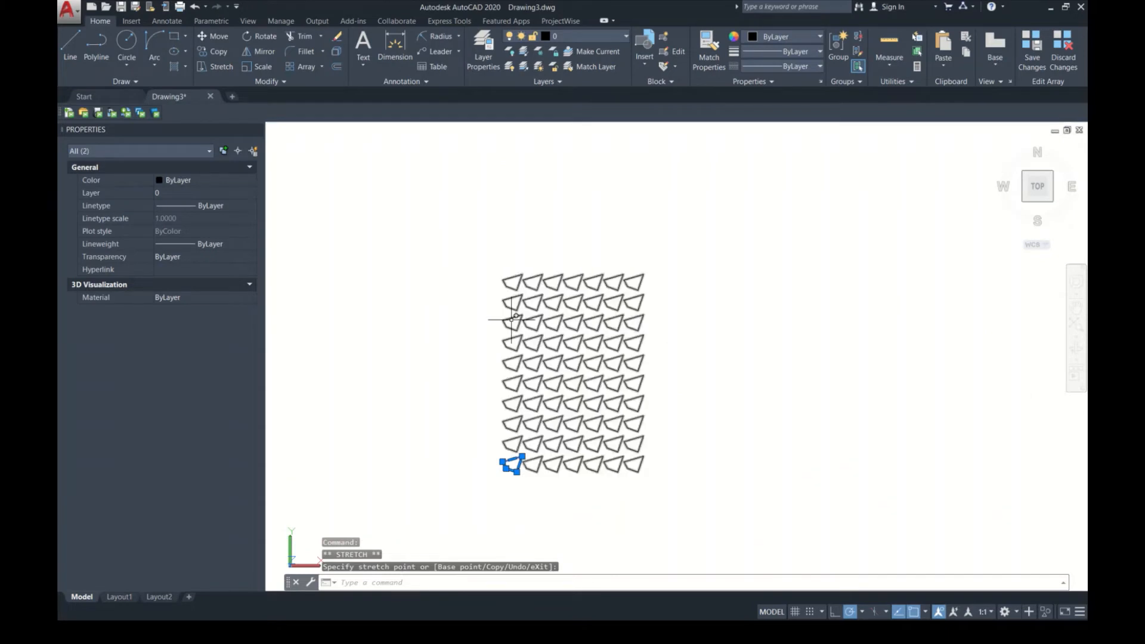
key(Escape)
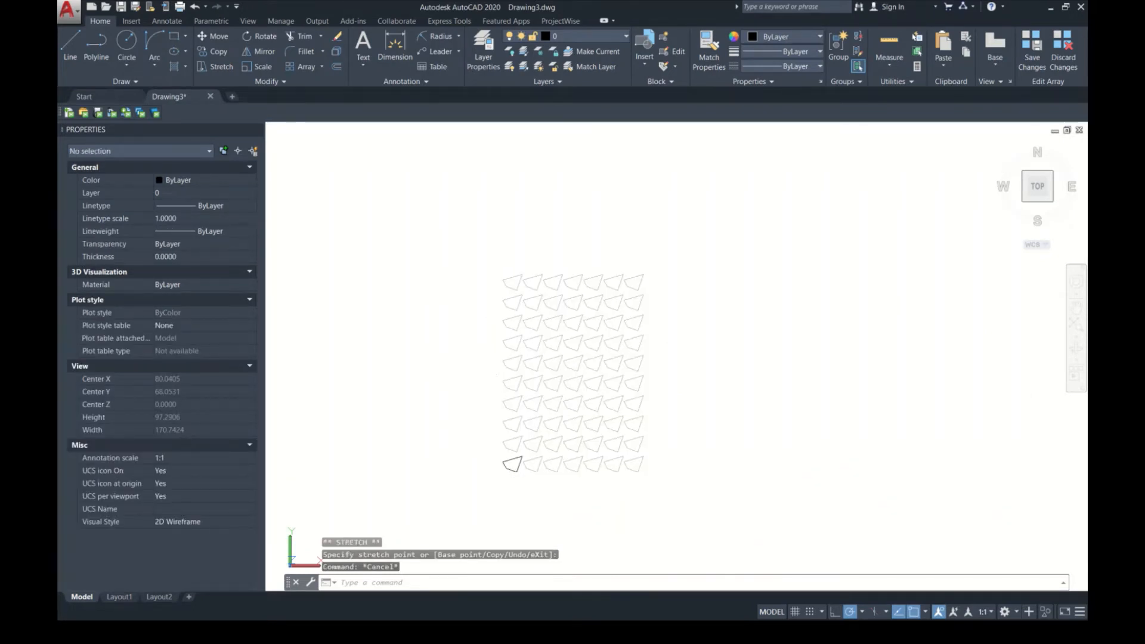
click(1031, 60)
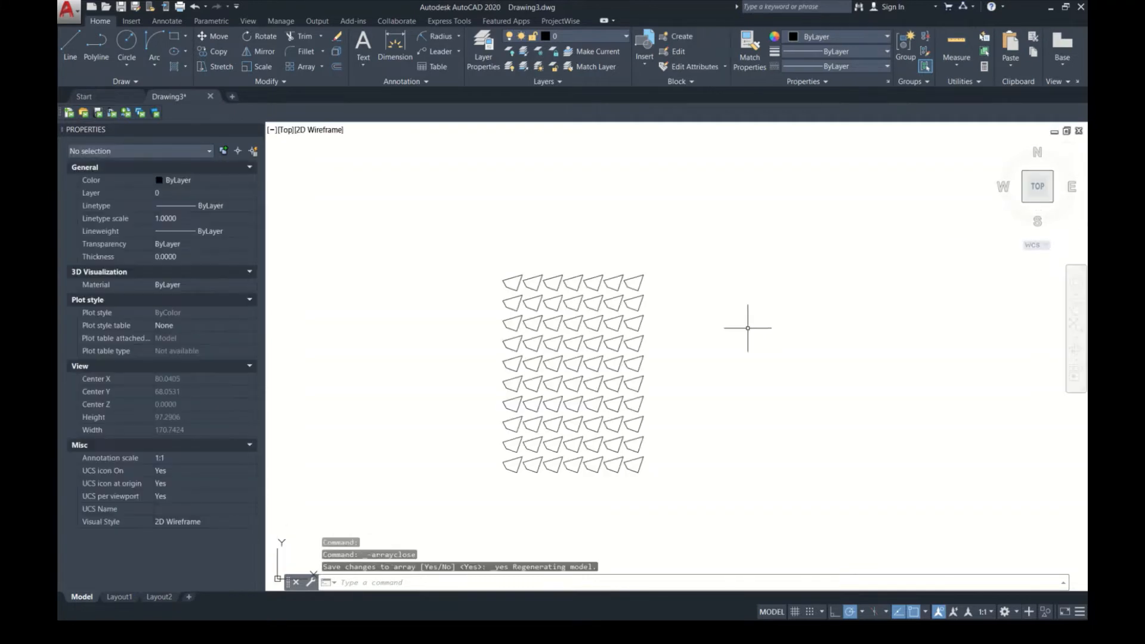
Step: Delete the entire array from the drawing
click(644, 337)
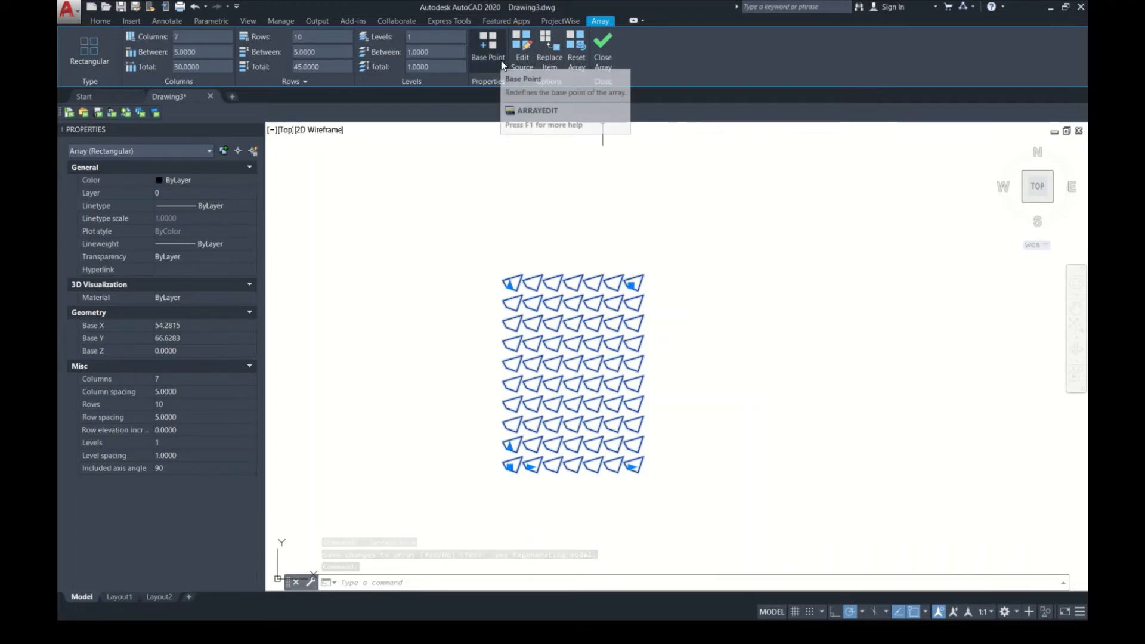
click(606, 73)
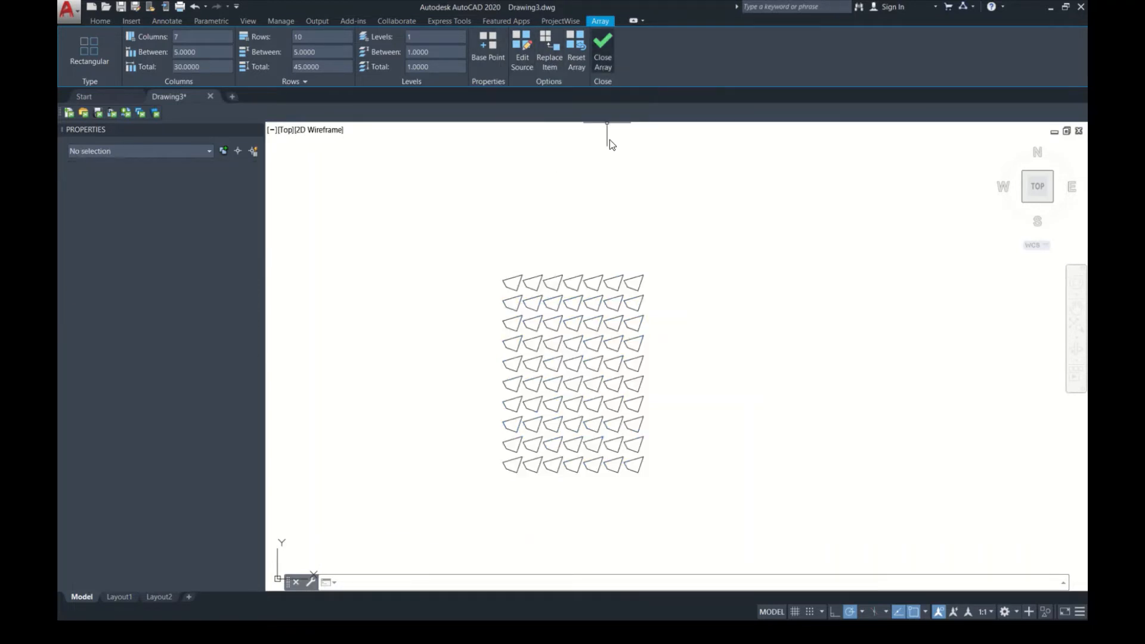
click(634, 306)
click(586, 295)
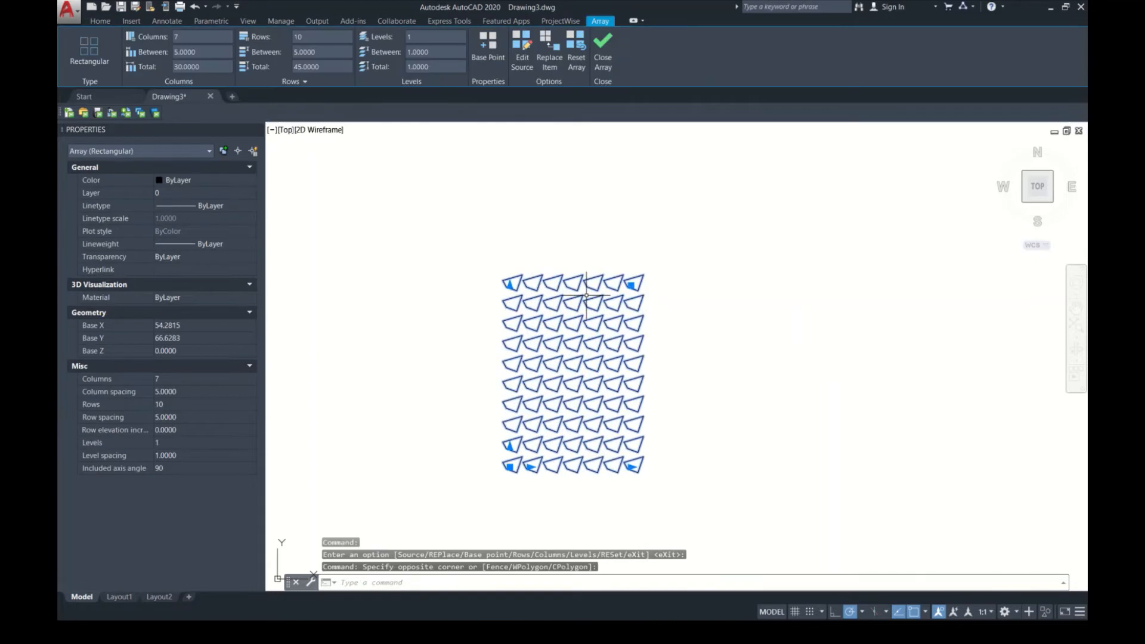
key(Delete)
Step: Draw a flat rectangle with an area of about 59.3 in the empty drawing
text(REC)
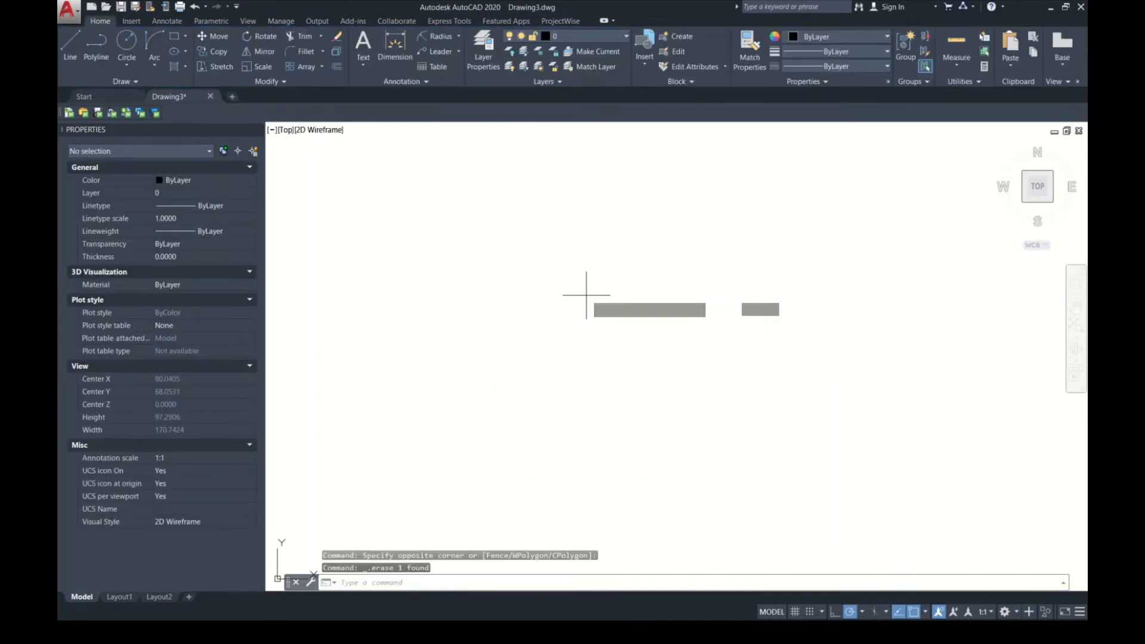
key(Return)
click(582, 316)
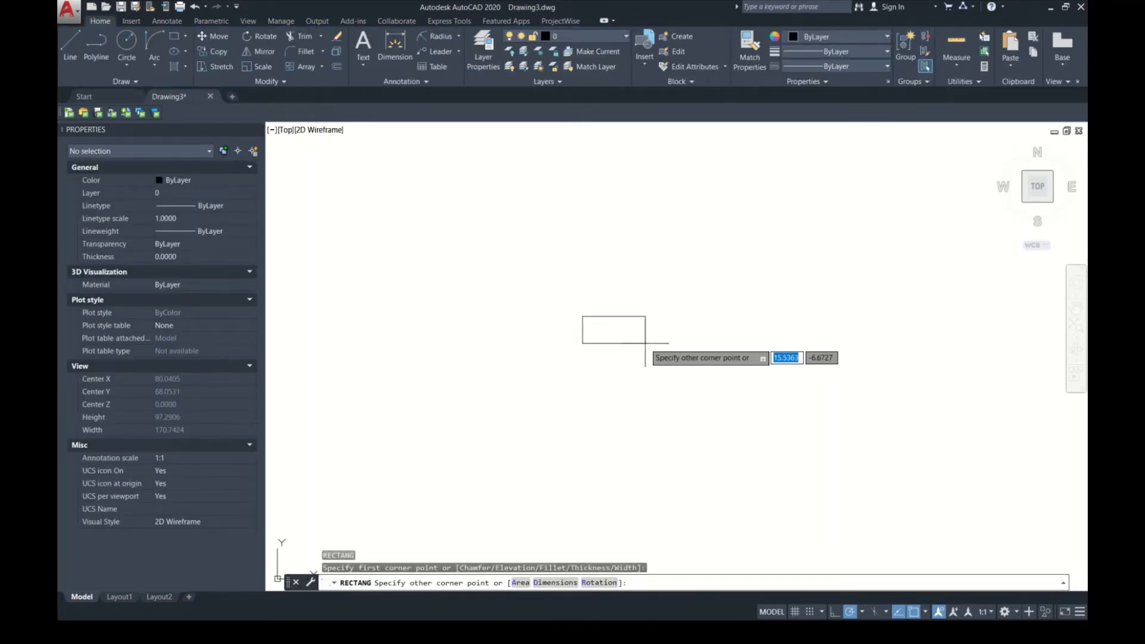
click(635, 335)
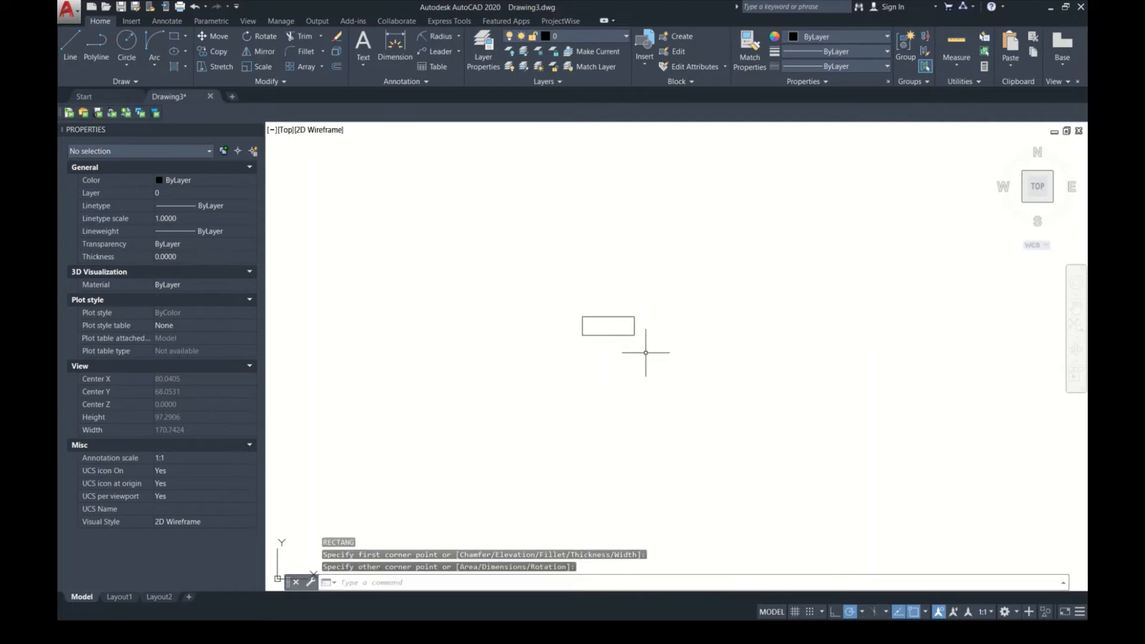
click(644, 338)
click(588, 263)
middle_drag(669, 328, 603, 380)
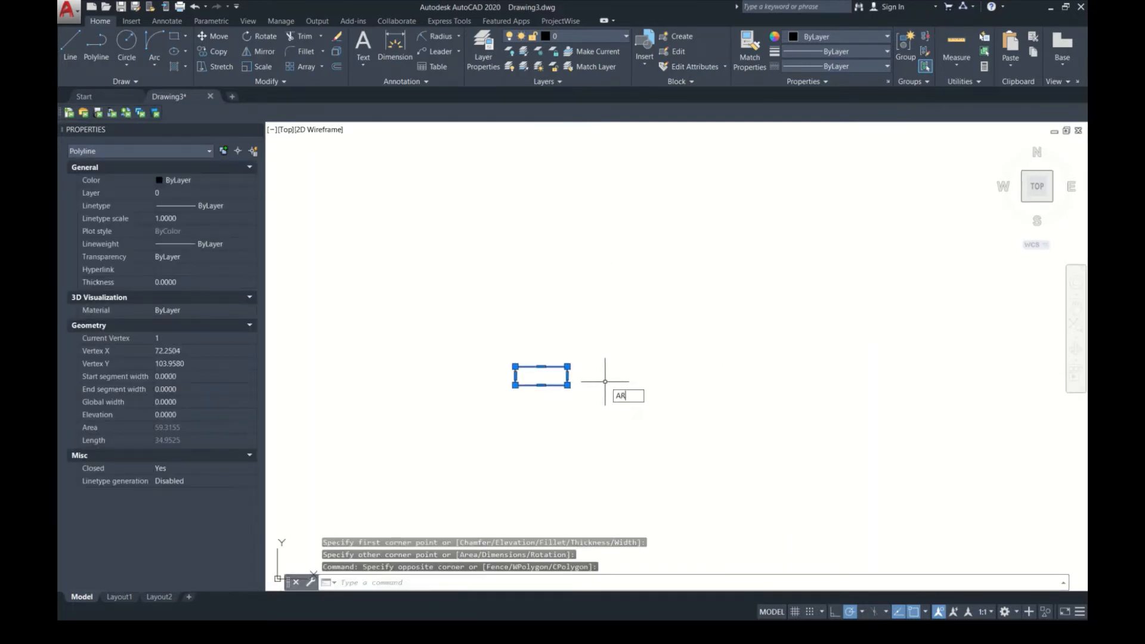
key(Return)
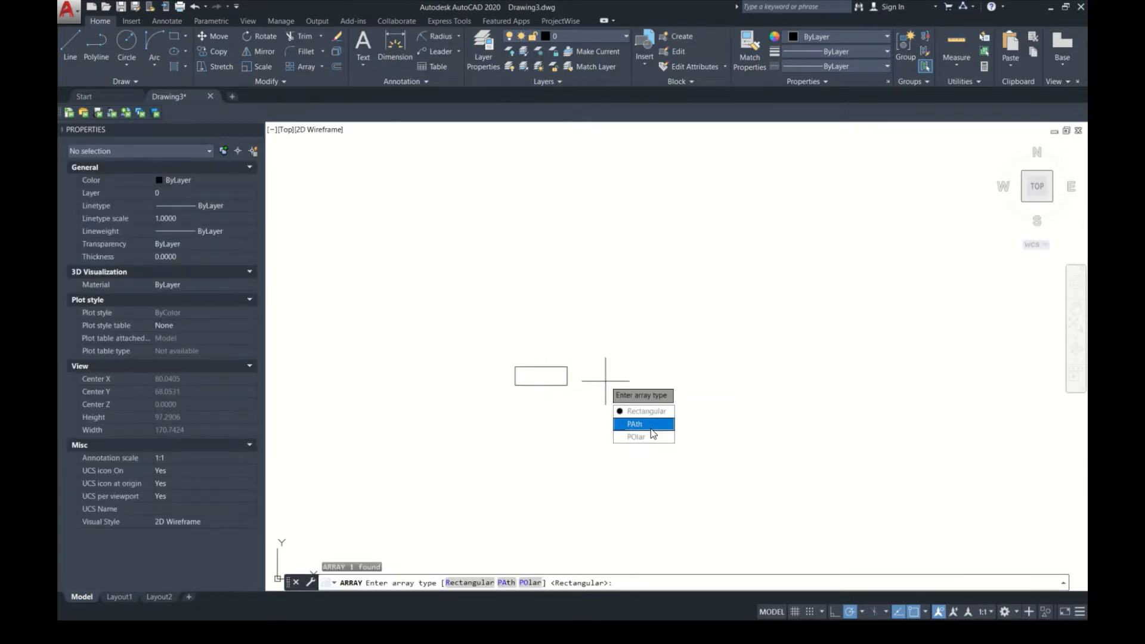
key(Escape)
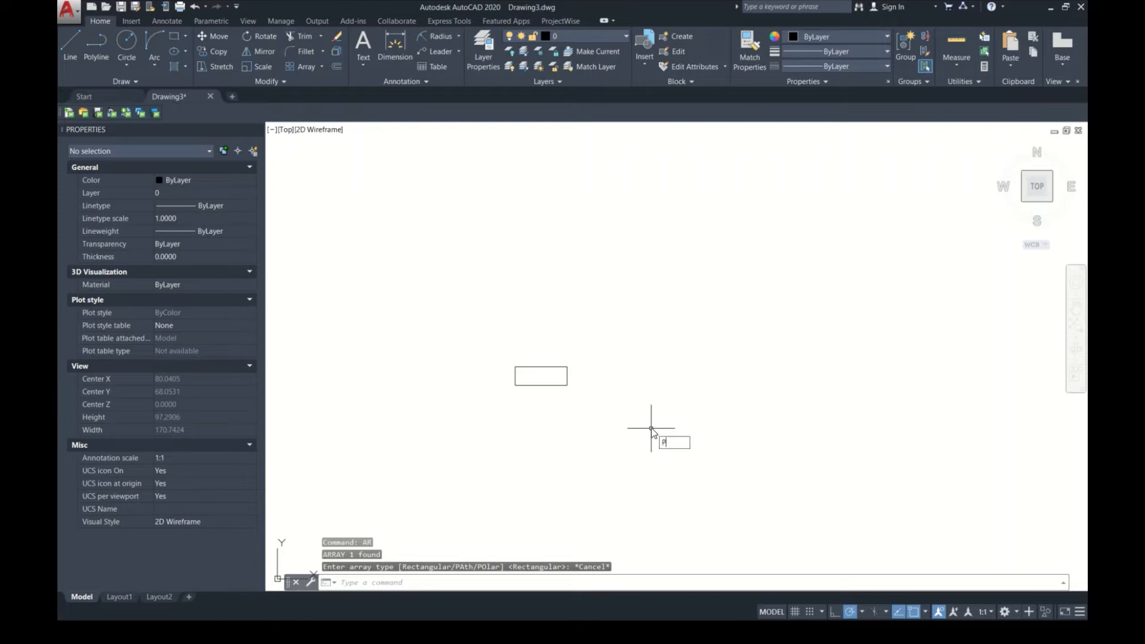
Step: Draw a zigzag polyline of six straight segments that starts below the rectangle and rises past its right side
text(PL)
key(Return)
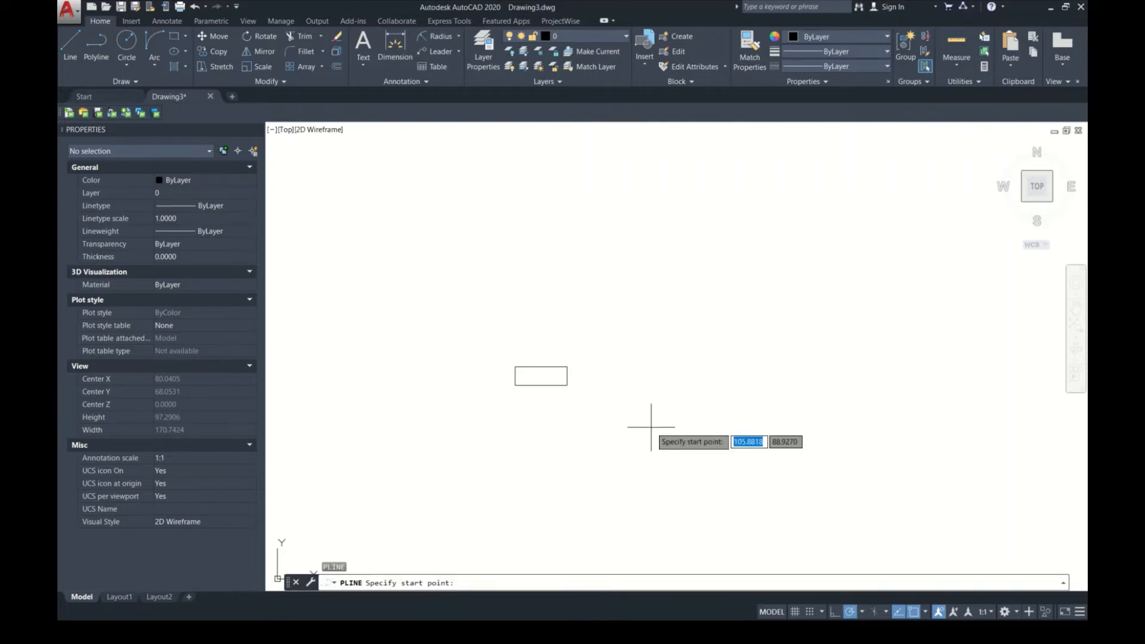
click(413, 433)
click(535, 411)
click(613, 443)
click(684, 372)
click(726, 371)
click(802, 291)
click(896, 334)
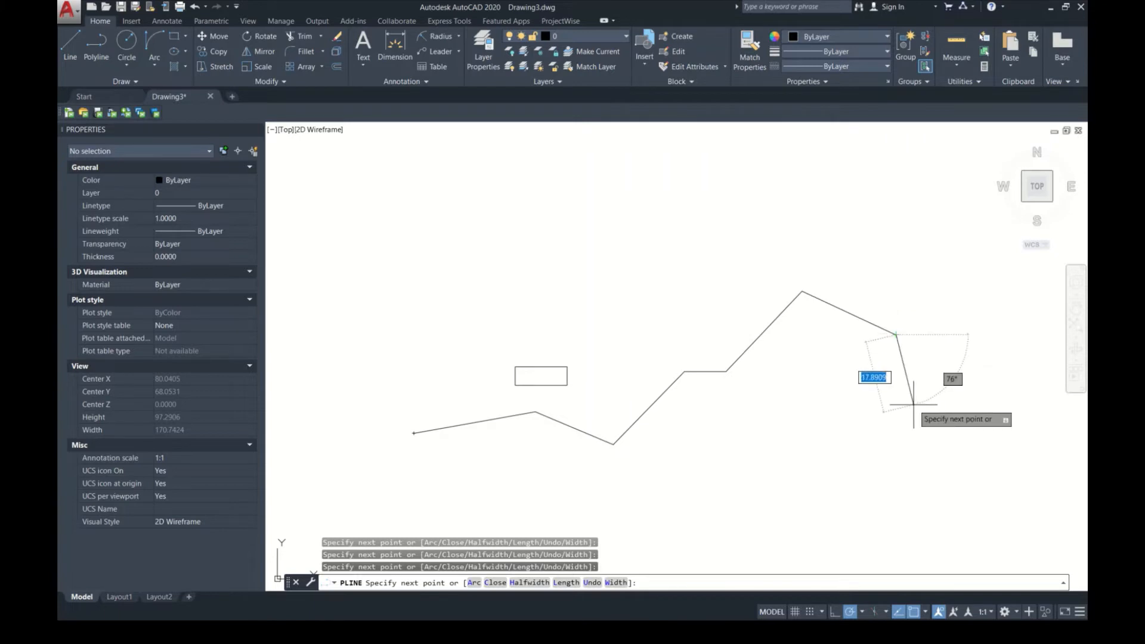
Step: Continue the polyline with two arc segments at its right end and finish it
text(A)
key(Return)
click(1012, 335)
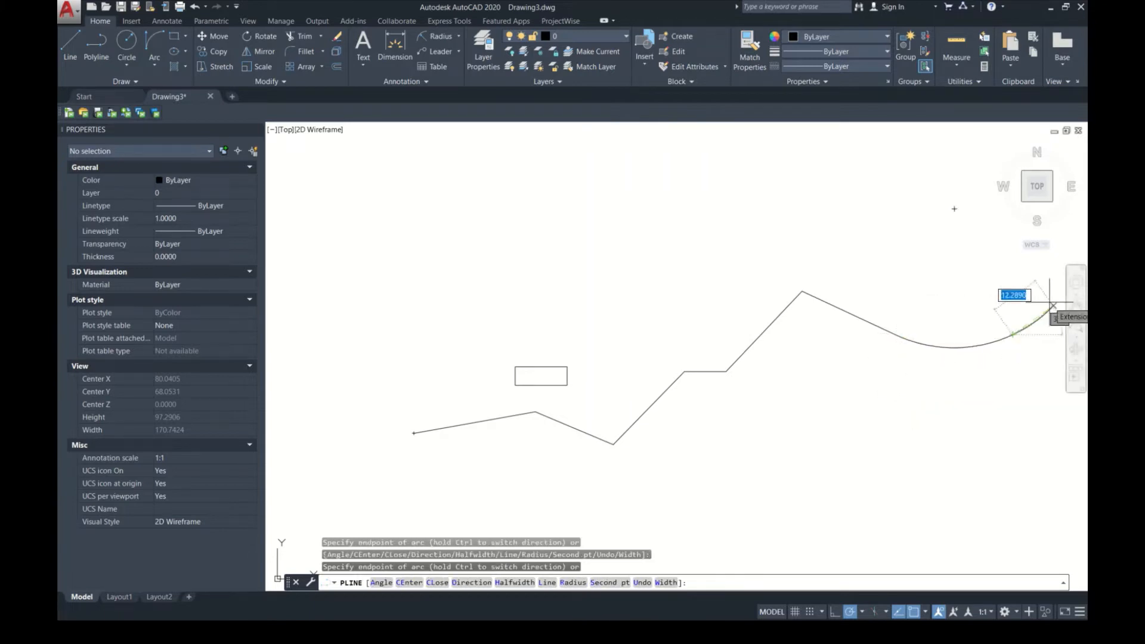
click(1058, 373)
key(Return)
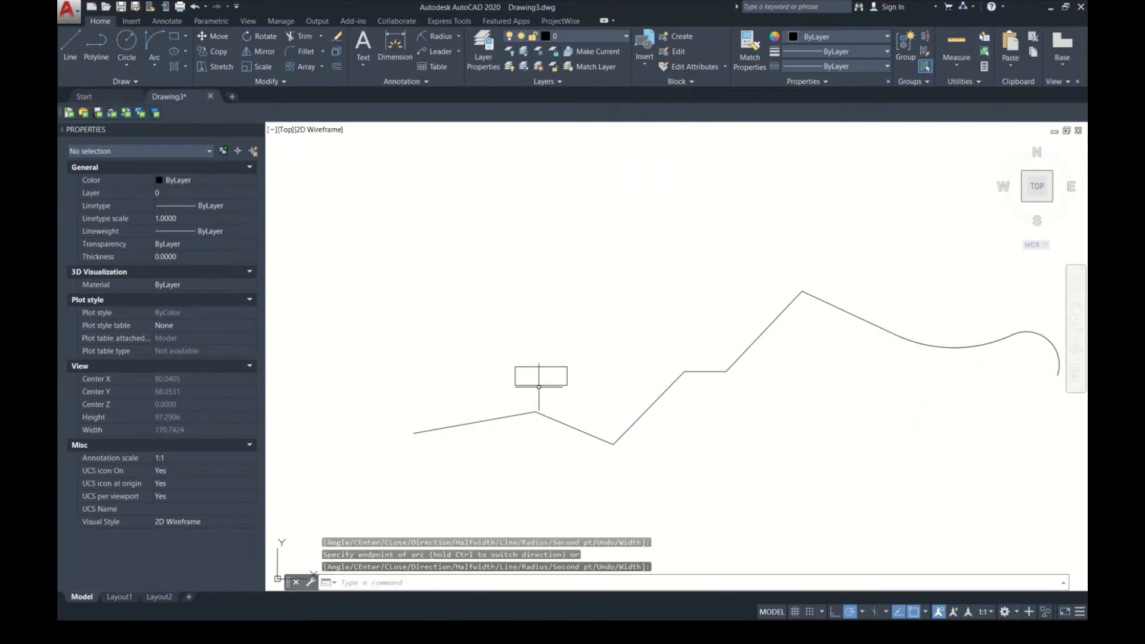
Step: Narrow the rectangle by moving its left edge inward, and stretch its lower-right corner close to the upper-left corner
click(533, 367)
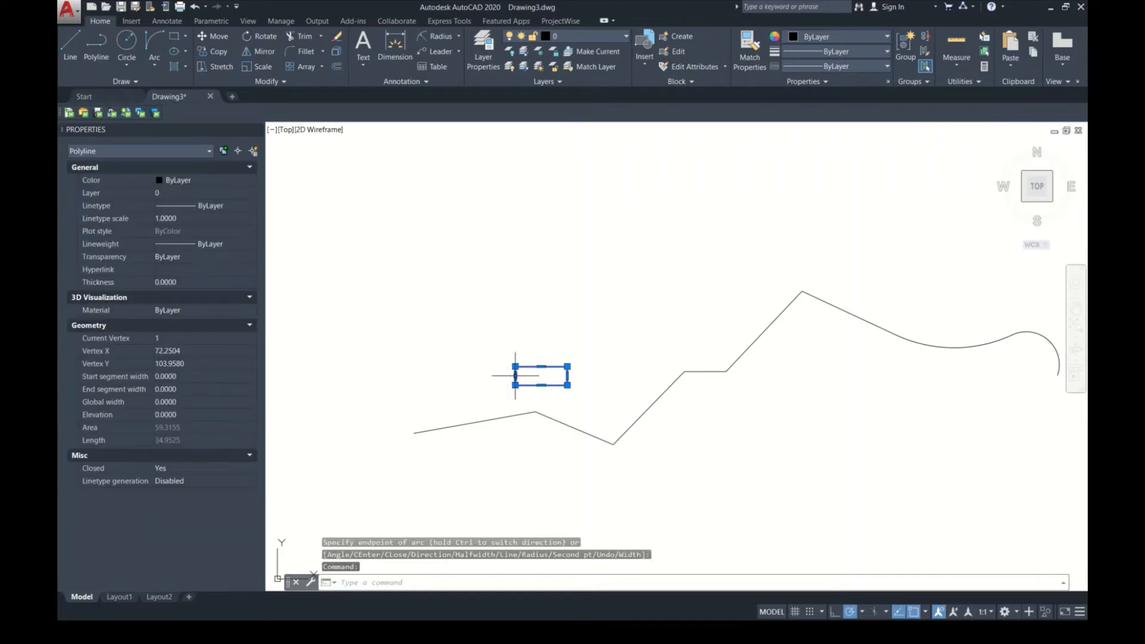
click(515, 376)
click(546, 376)
scroll(557, 380, up, 5)
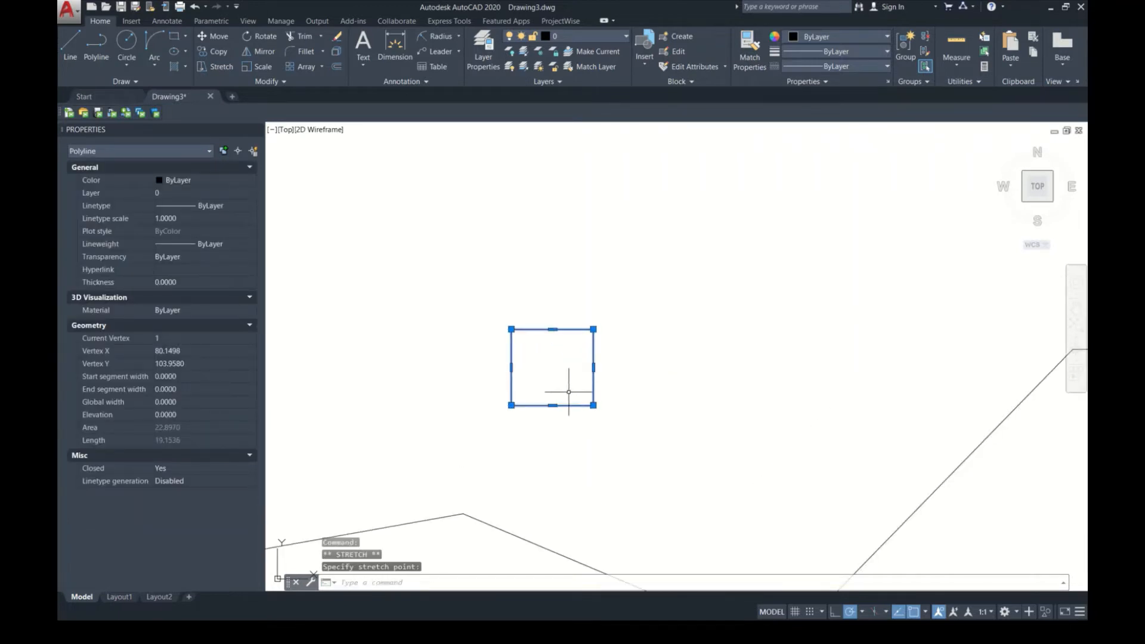
click(594, 406)
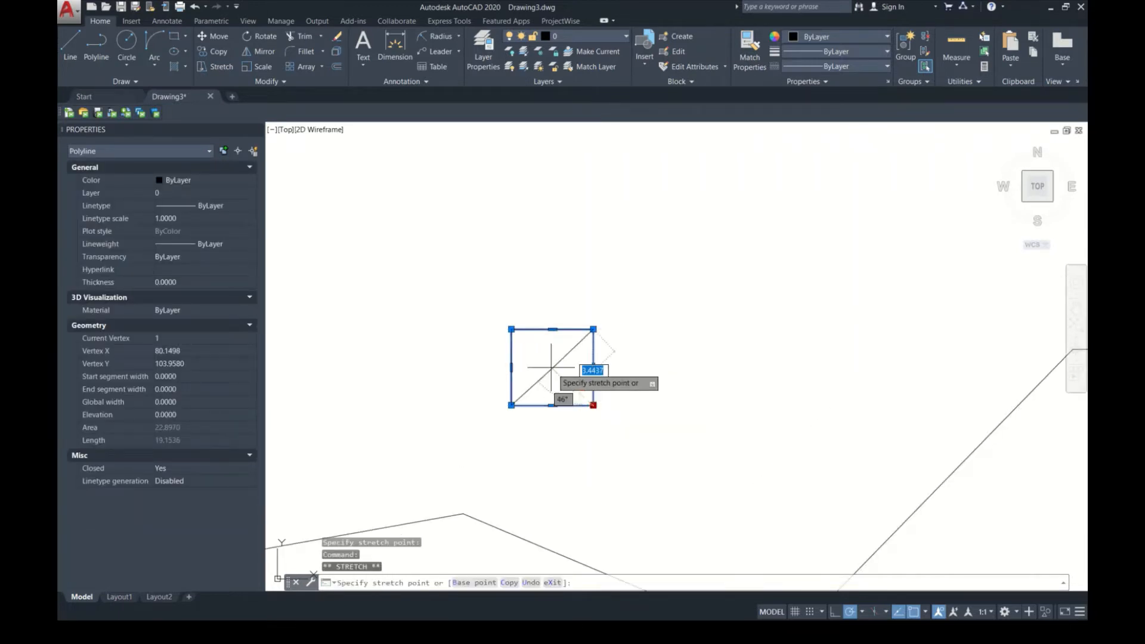
click(518, 341)
Step: Move the reshaped rectangle to just above the starting end of the long polyline
text(m)
key(Return)
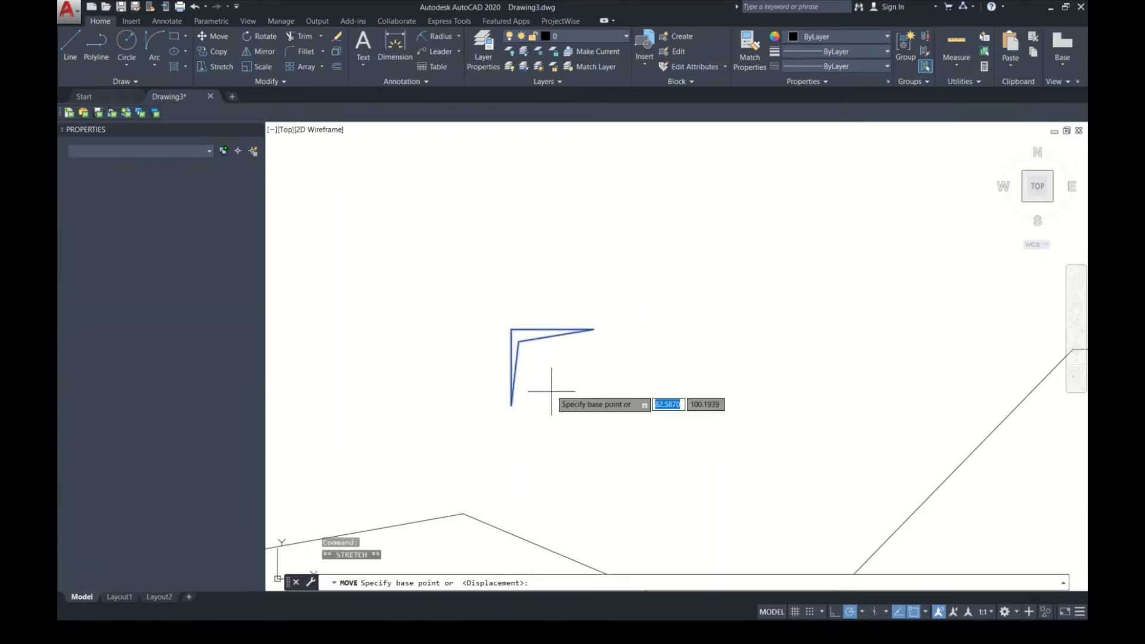
click(555, 368)
scroll(628, 297, down, 6)
click(502, 345)
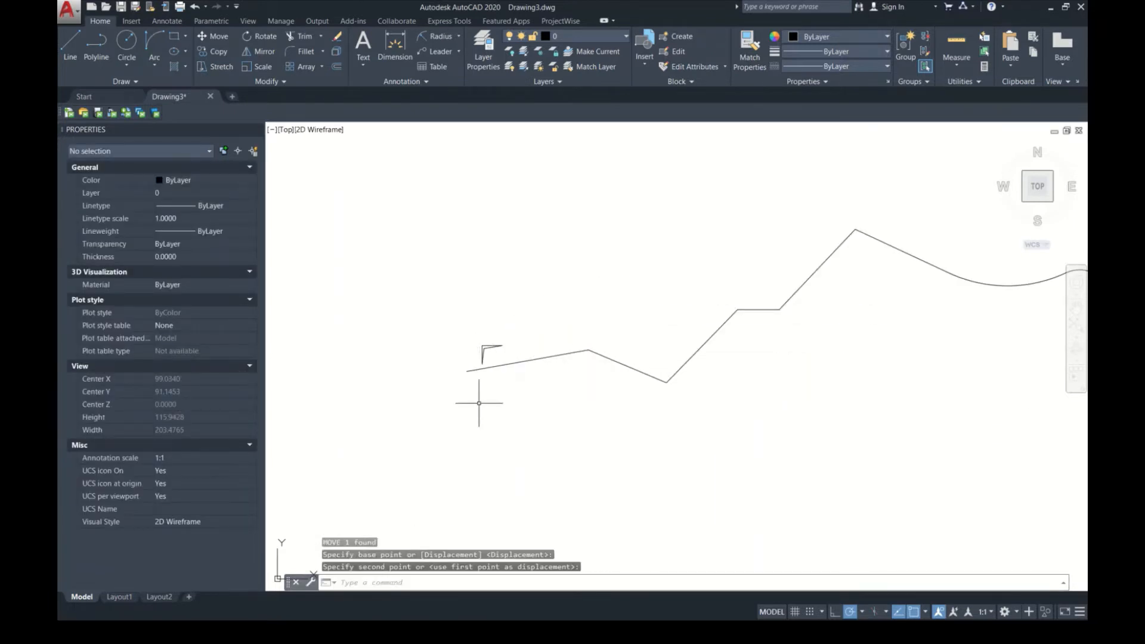
Step: Examine the small reshaped rectangle and the long polyline by selecting each in turn, and clear the selection
middle_drag(493, 353, 338, 393)
click(338, 393)
click(320, 363)
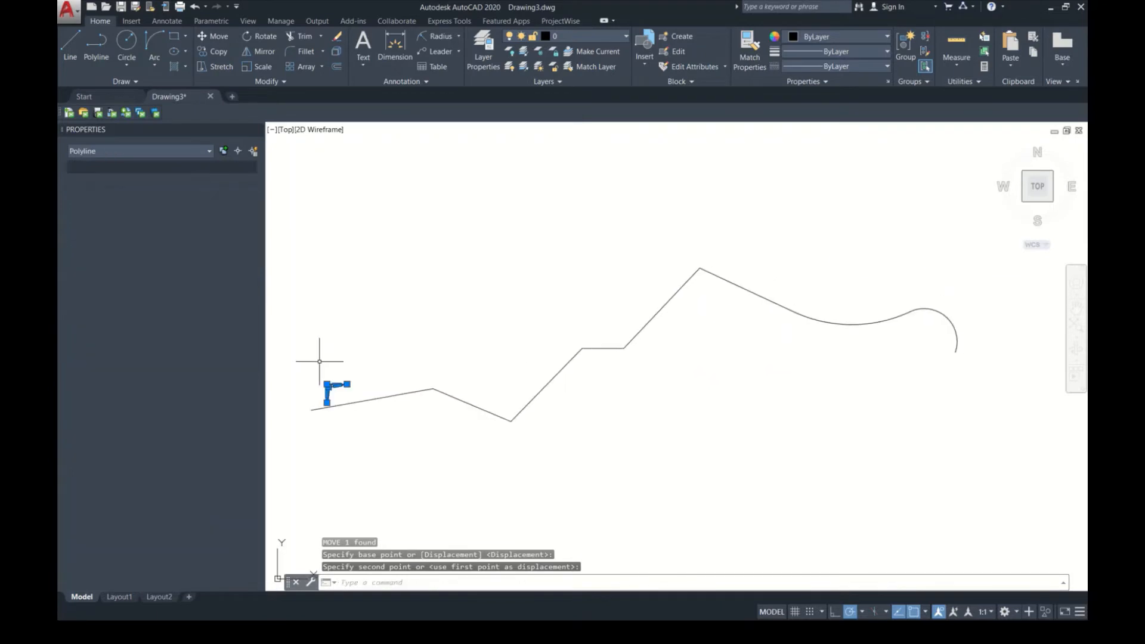
key(Escape)
click(398, 395)
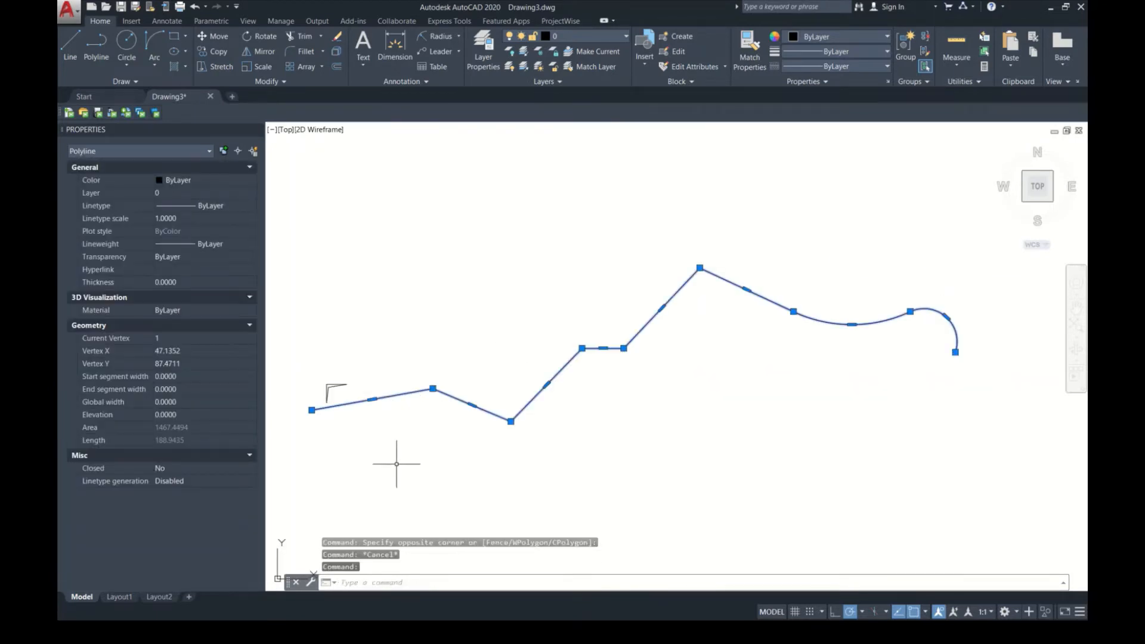
key(Escape)
middle_drag(426, 424, 444, 416)
click(445, 389)
click(434, 361)
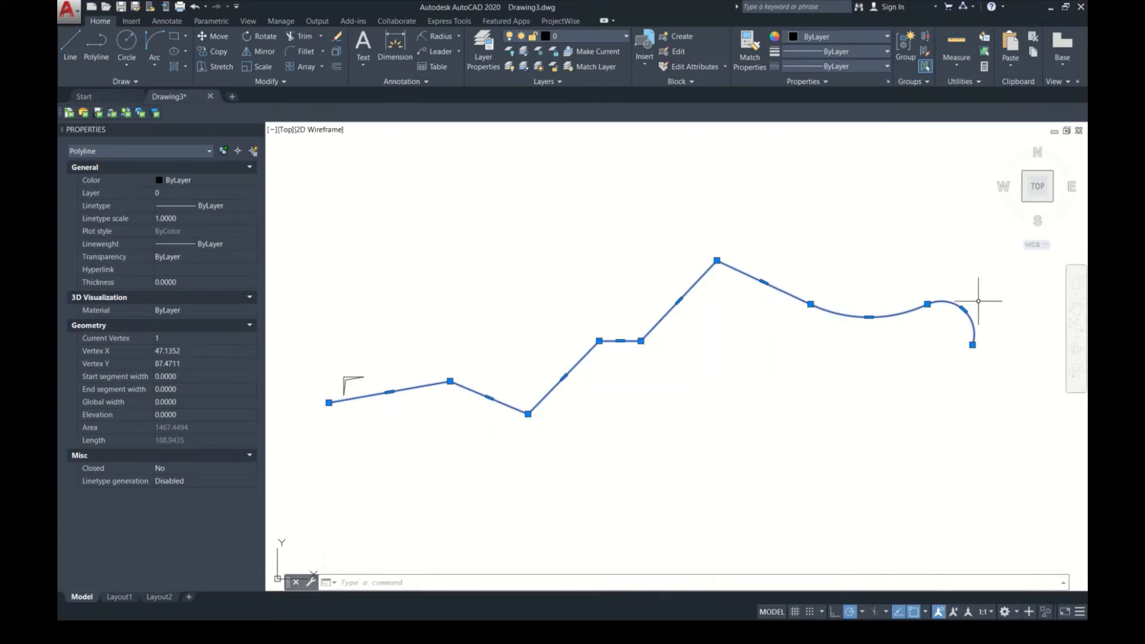
mouse_move(678, 301)
key(Escape)
Step: Create an associative path array of the small reshaped rectangle along the long polyline, keeping the default array settings
click(375, 381)
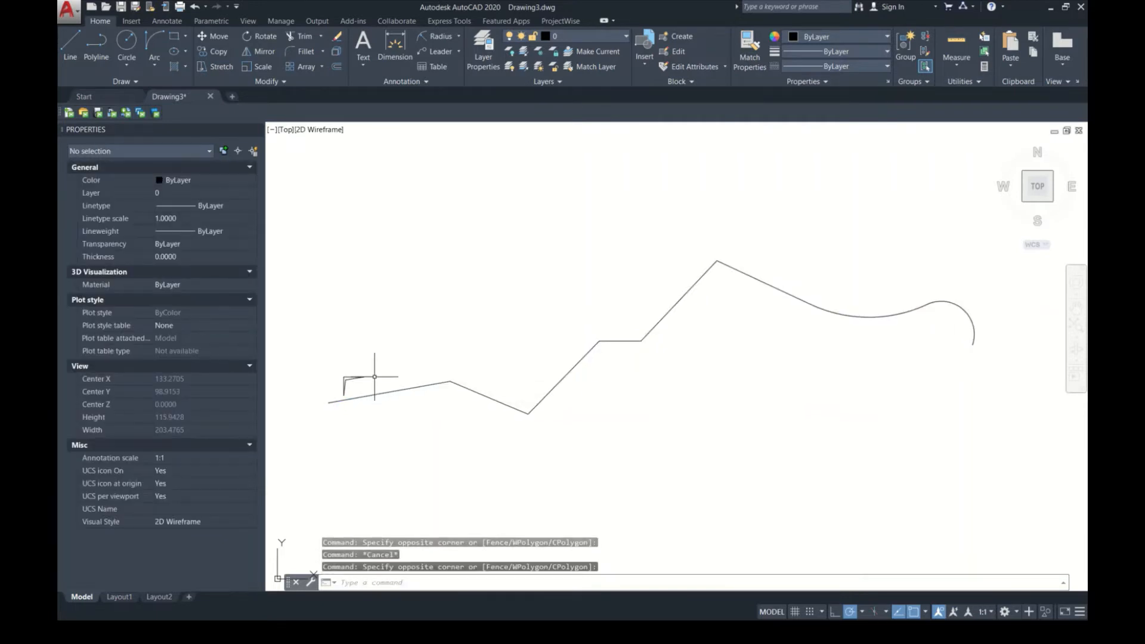
click(289, 371)
text(AR)
key(Return)
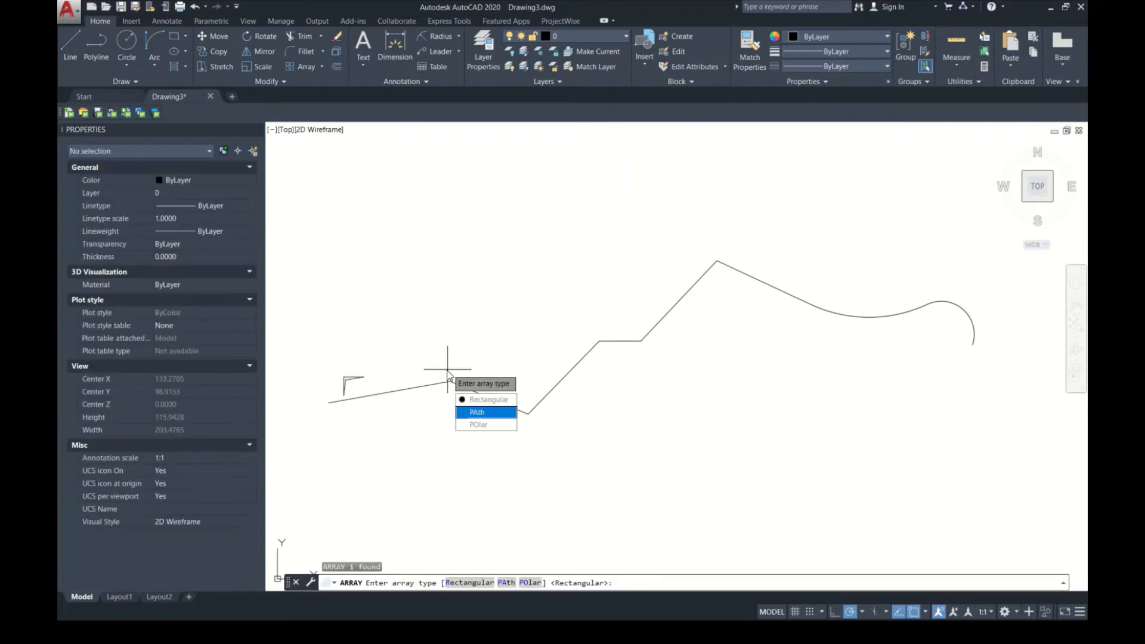
click(482, 413)
click(382, 392)
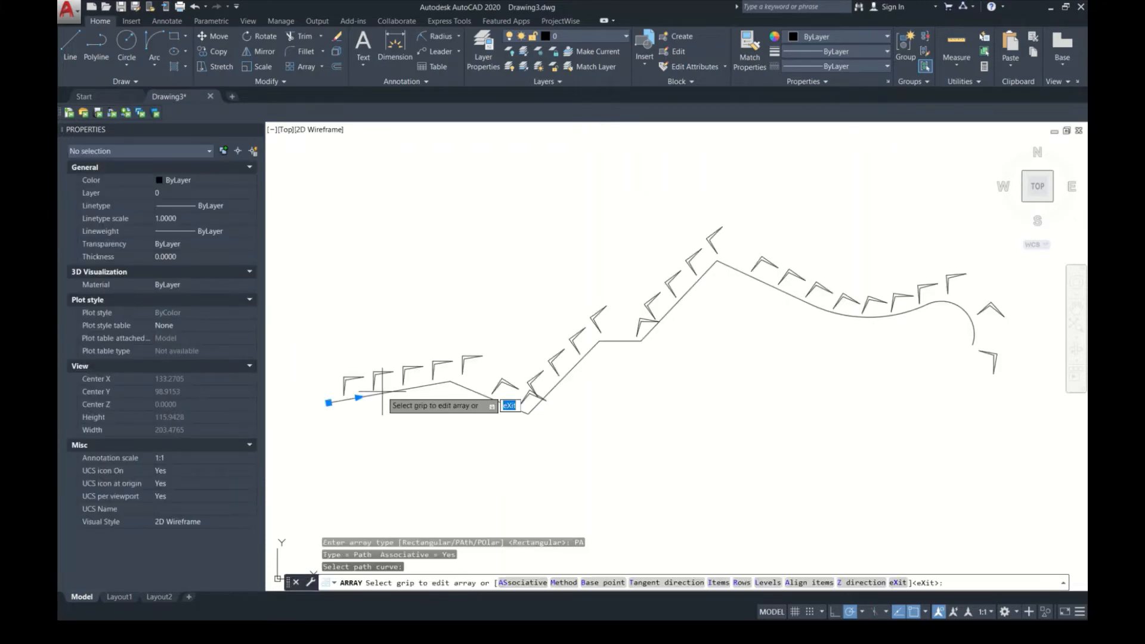
key(Return)
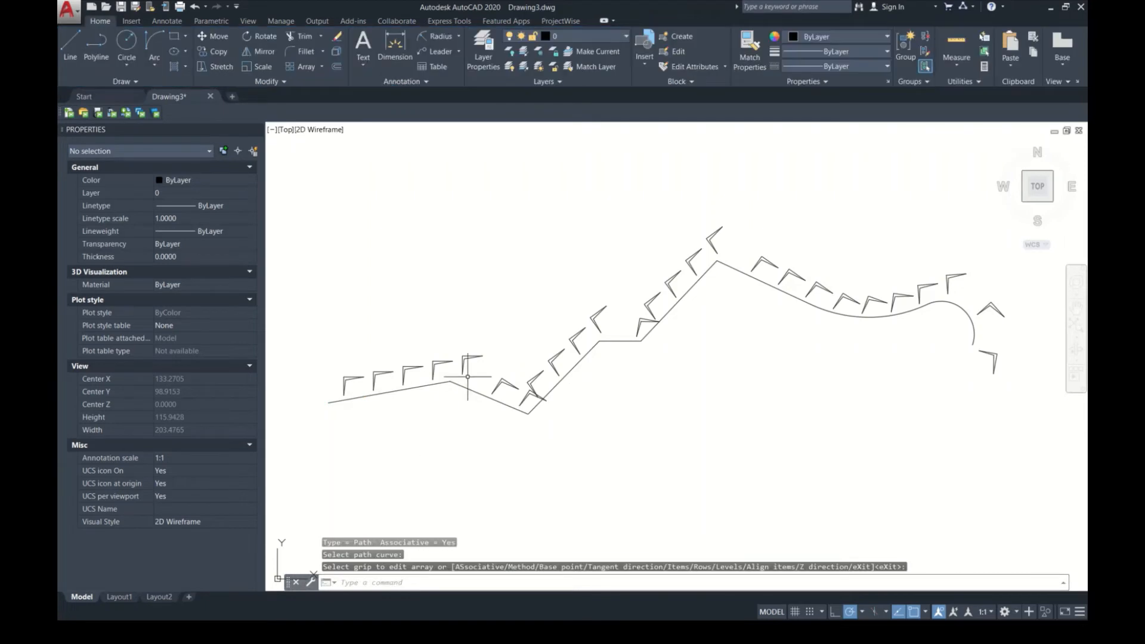
Step: Open the path array along the polyline for editing
click(471, 359)
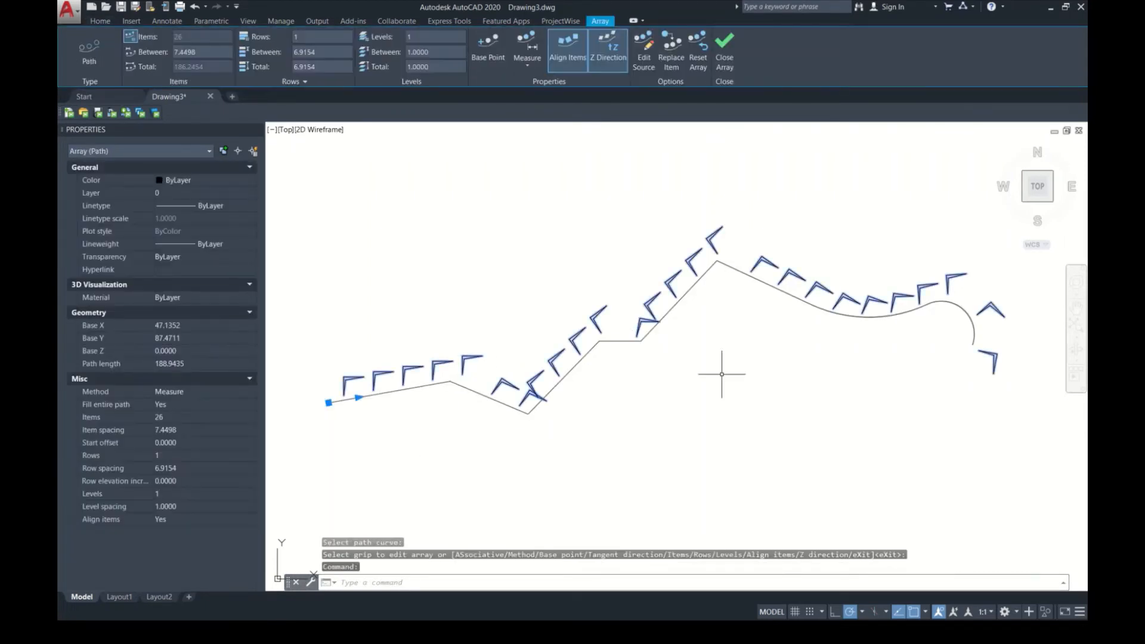
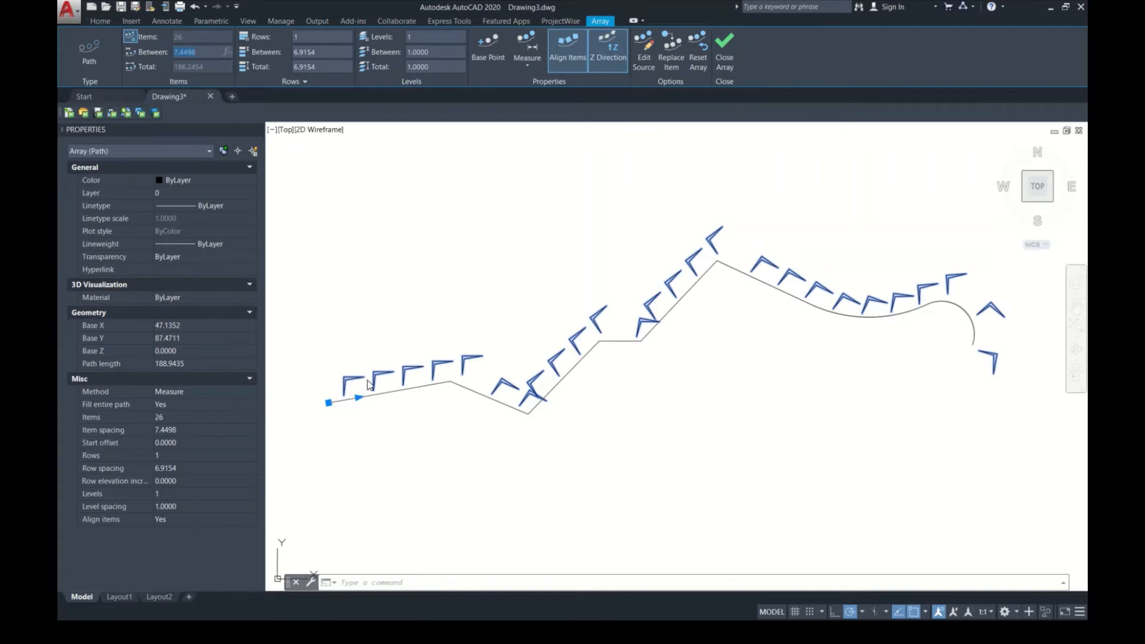
Step: Set the path array's item spacing to 5 and its number of rows to 5
text(5)
key(Return)
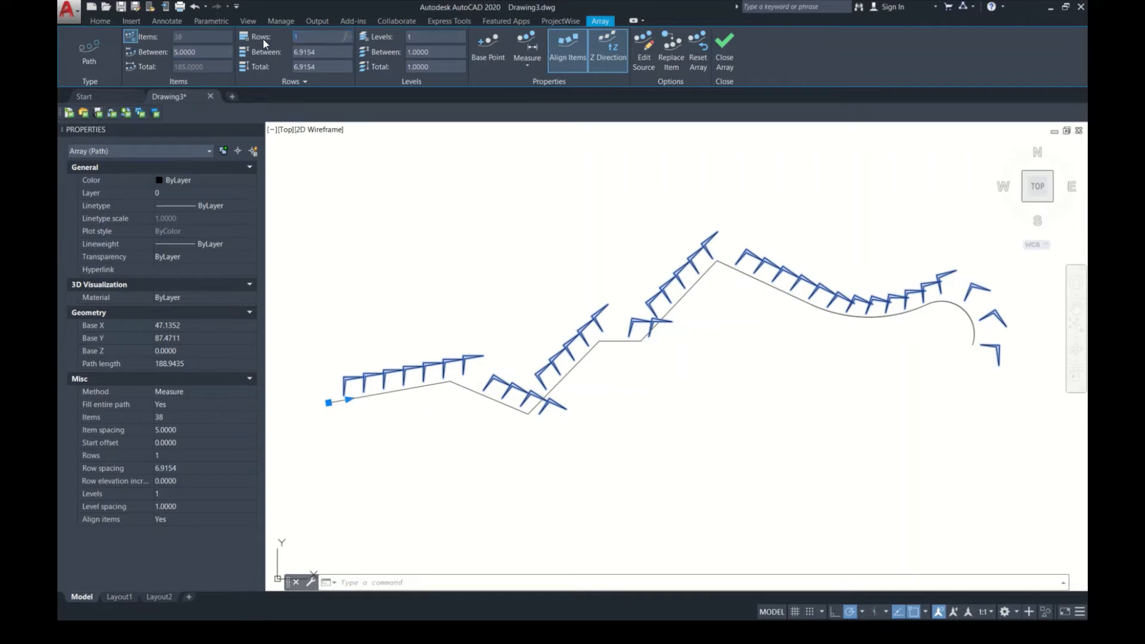
key(Return)
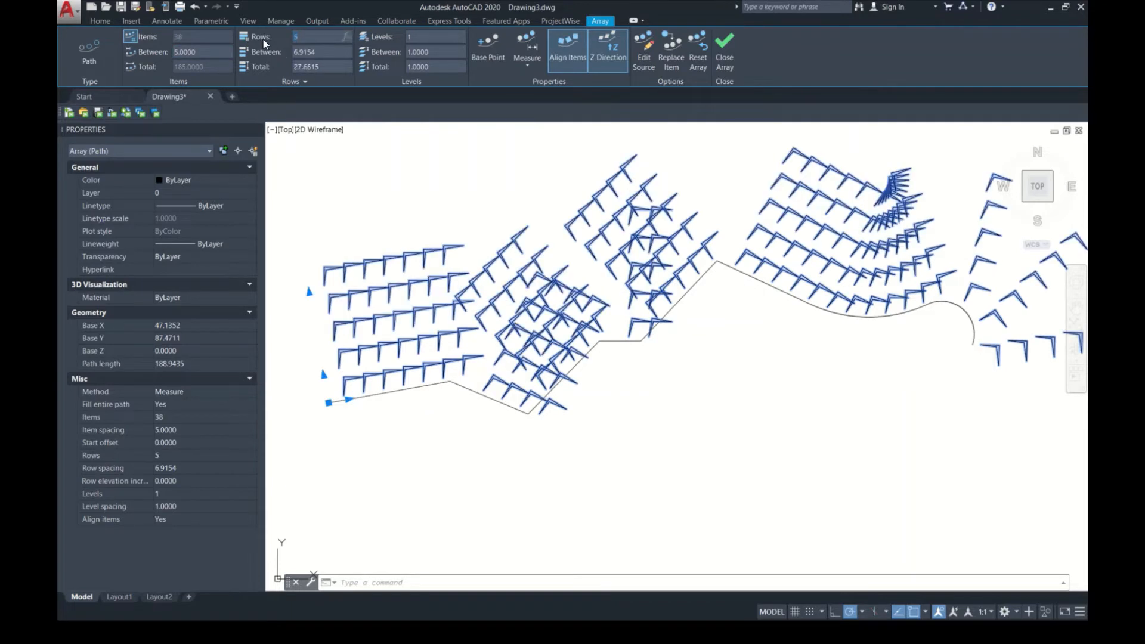
Step: Try a row spacing of 1 on the path array, and set the total row distance to 8 with 5 levels
click(325, 55)
key(Return)
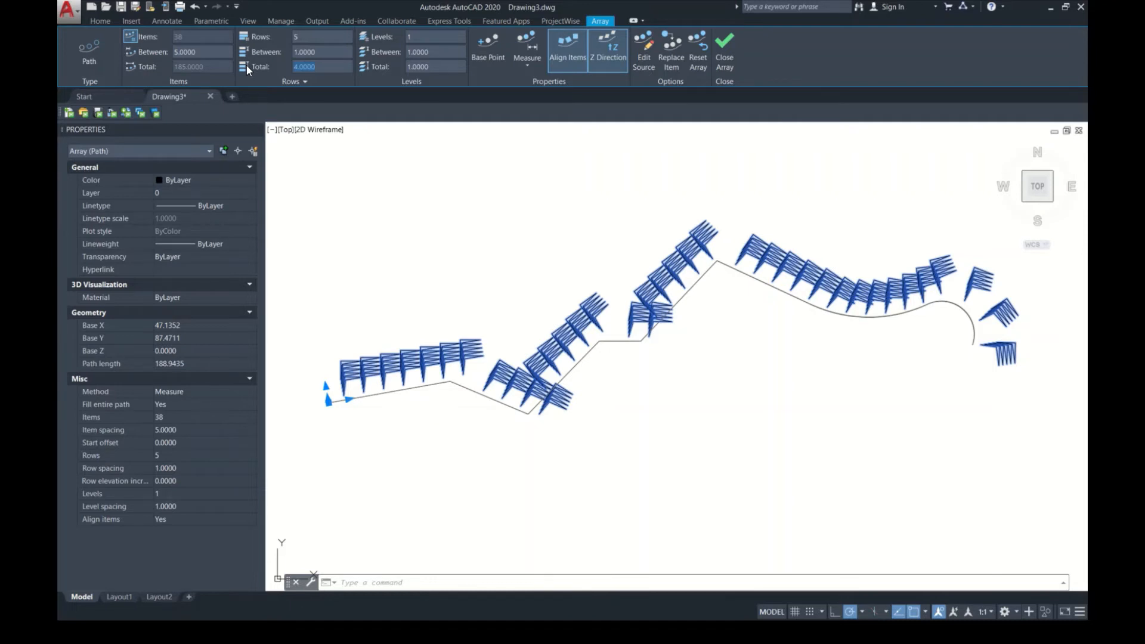
text(8)
key(Return)
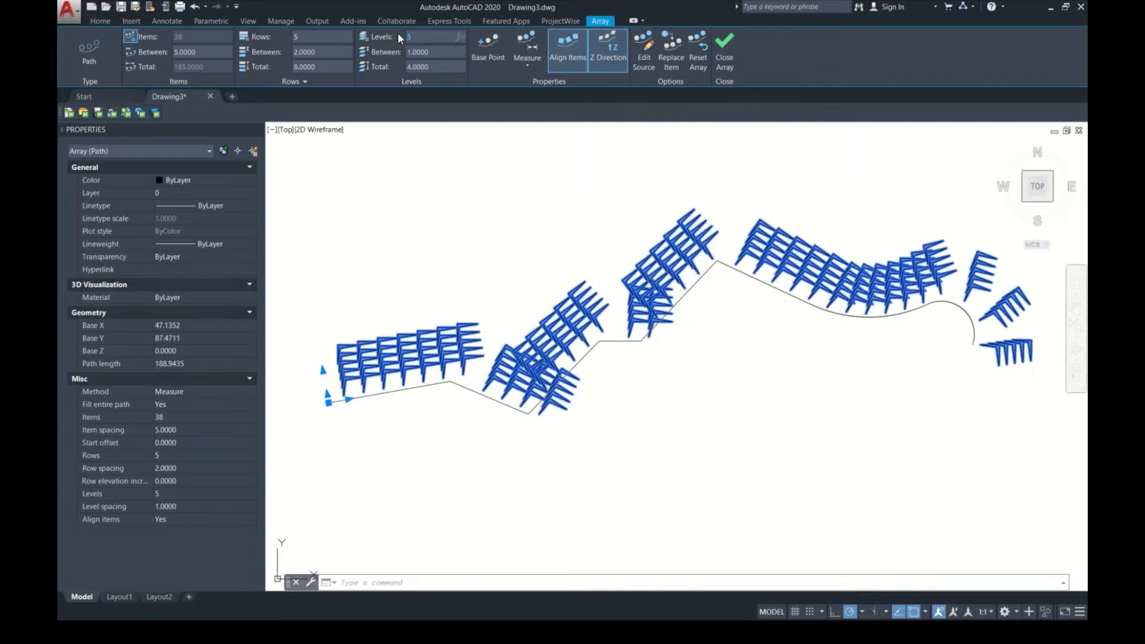
drag(409, 52, 435, 61)
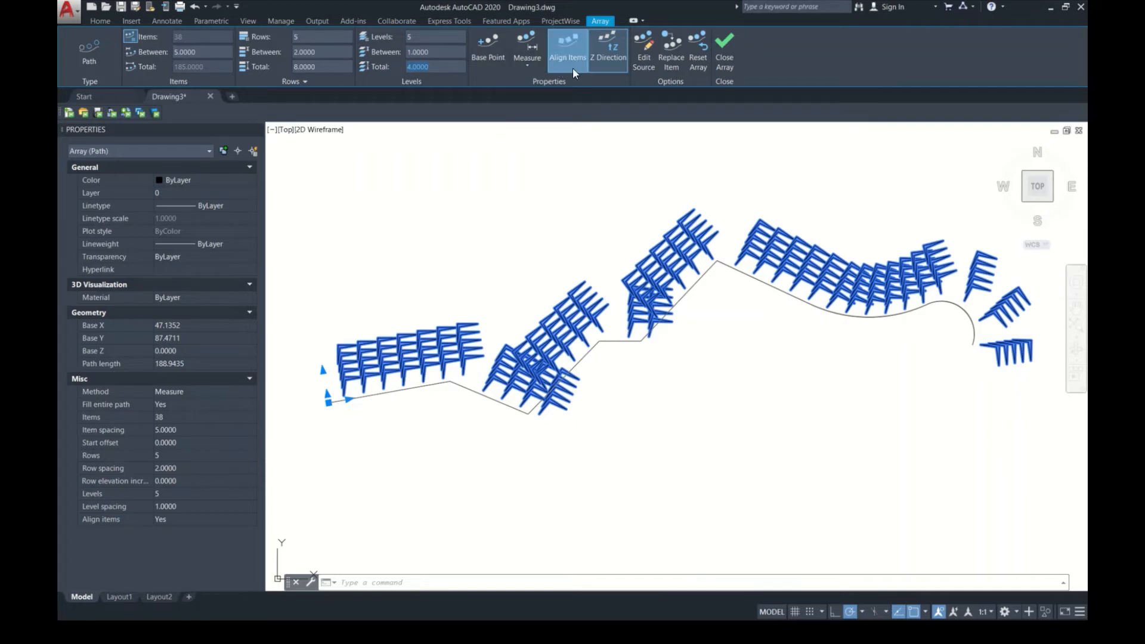
Step: Open the path array's source objects for editing, using an item in the top row near the polyline's starting end
click(642, 67)
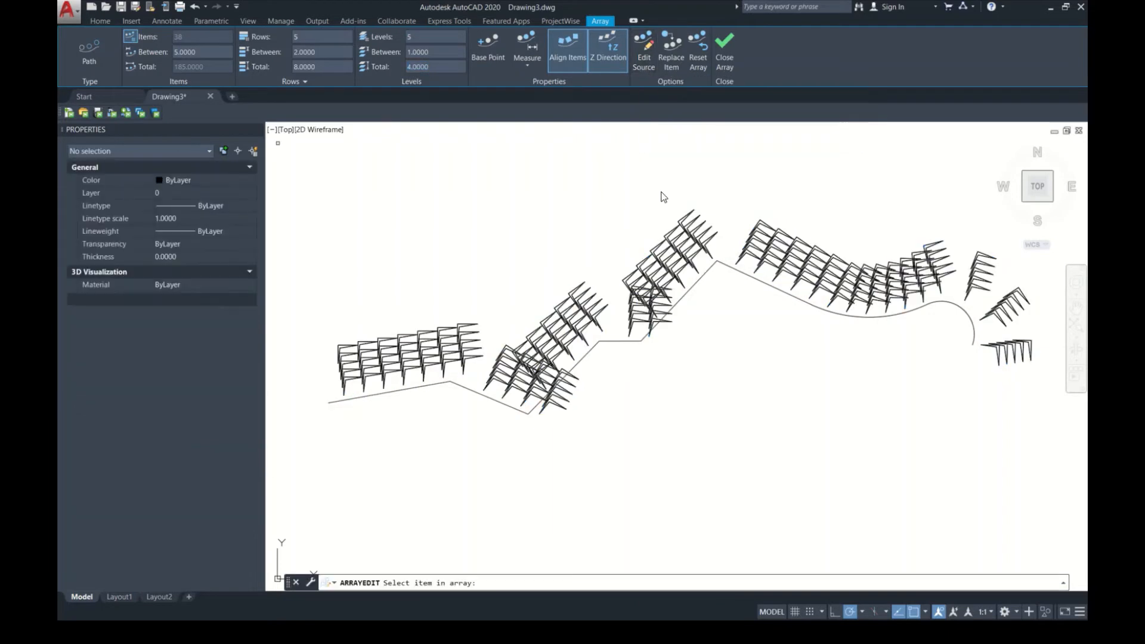
click(469, 325)
click(466, 324)
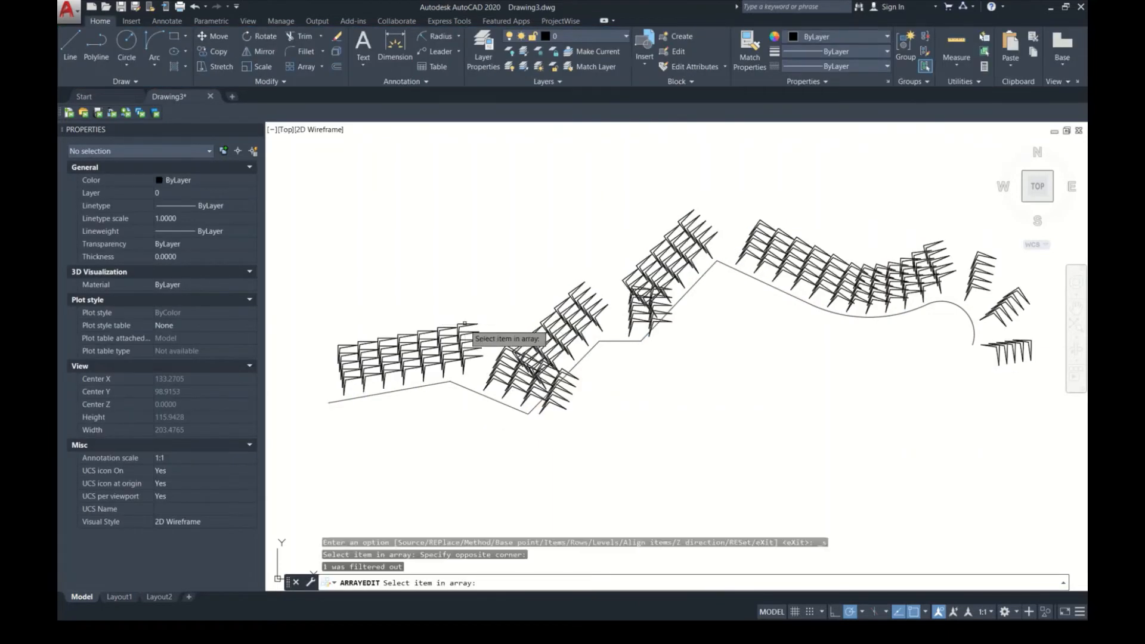
click(464, 324)
click(626, 330)
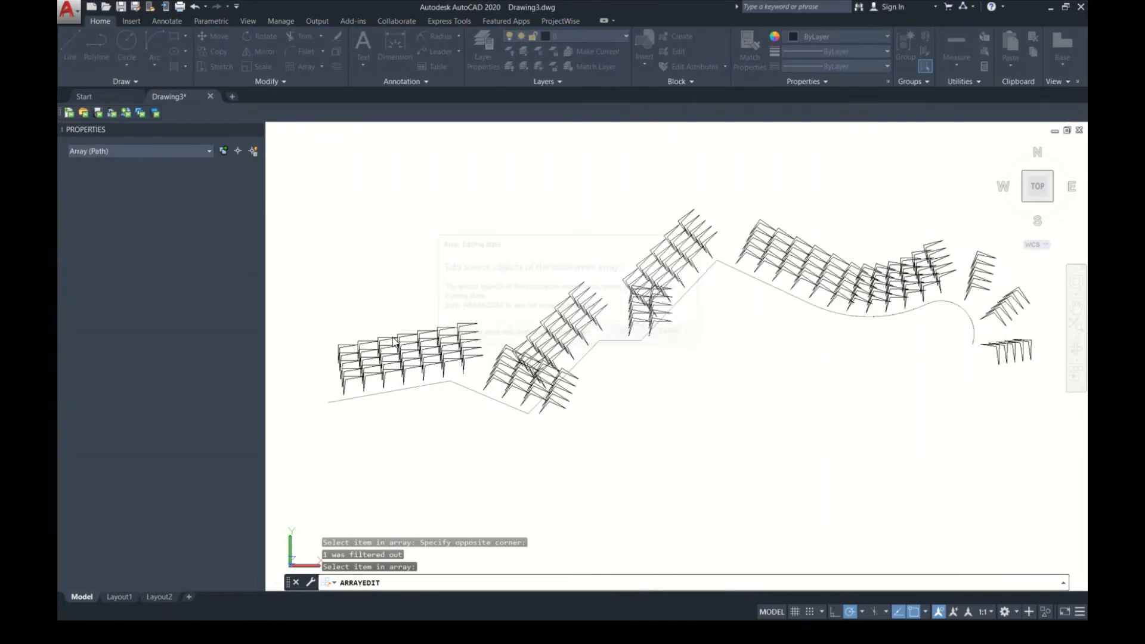
Step: Inspect the array item's upper corner and leave the source editing, discarding the changes
scroll(465, 326, up, 8)
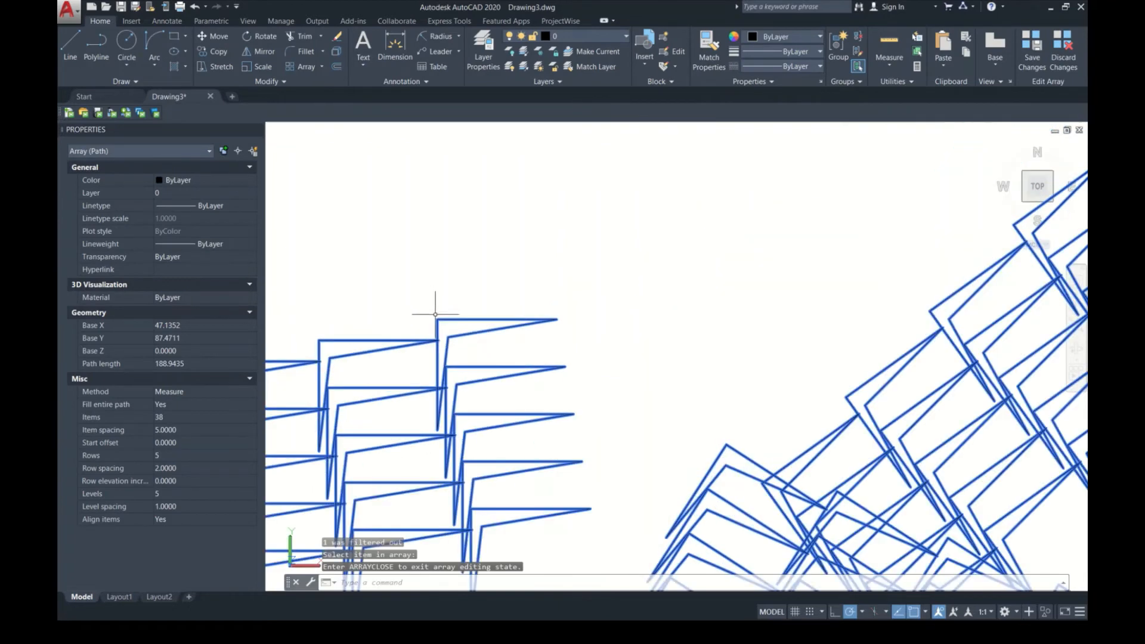
click(443, 321)
click(434, 305)
click(484, 328)
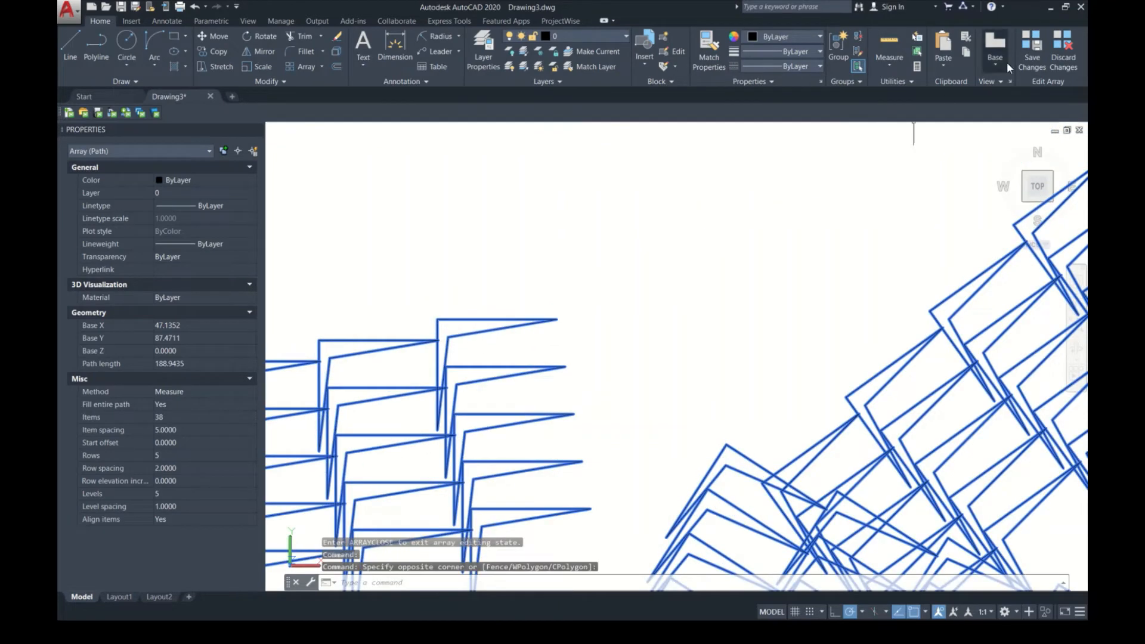
click(1068, 54)
Step: Erase the path array together with its polyline
scroll(573, 347, down, 4)
click(782, 416)
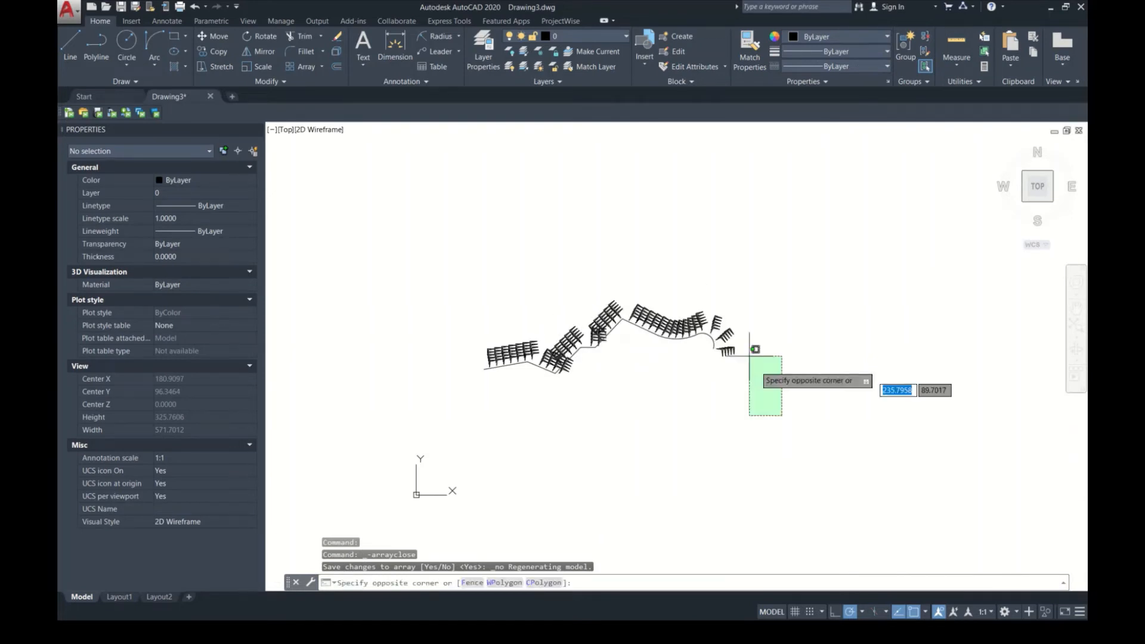
click(393, 249)
key(Delete)
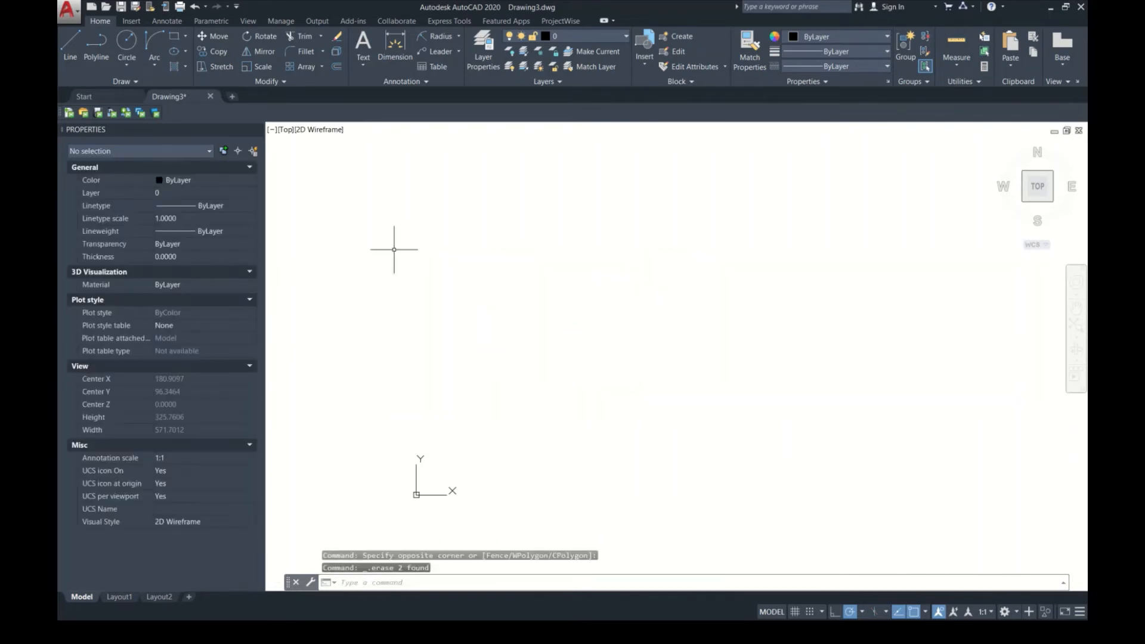
Step: Draw a circle with a radius of about 55 in the empty drawing
key(Return)
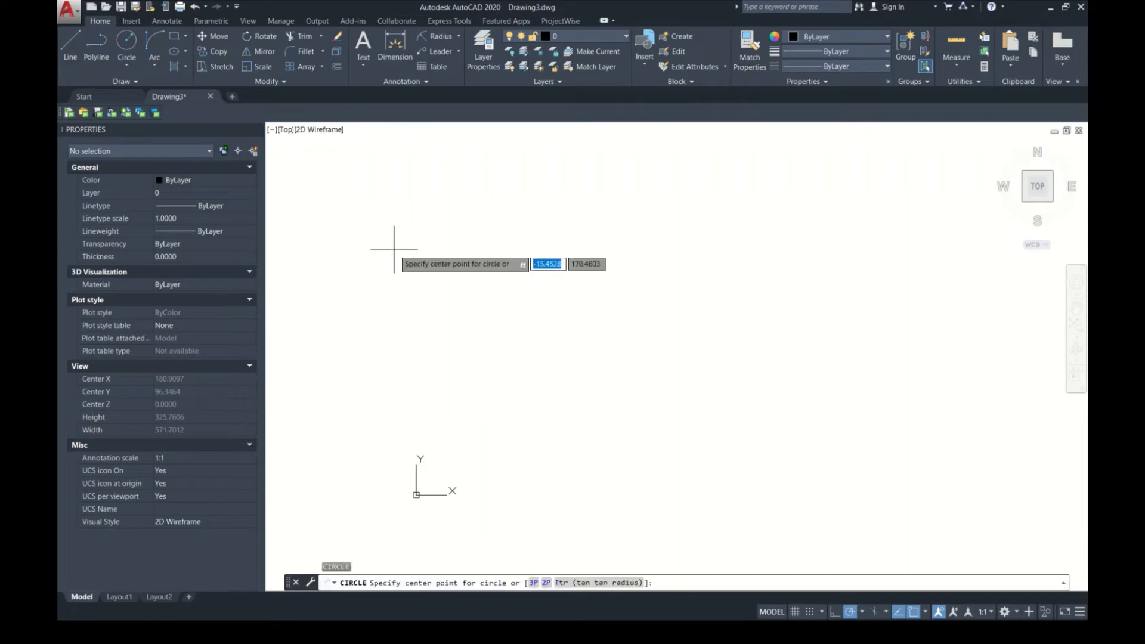
click(702, 292)
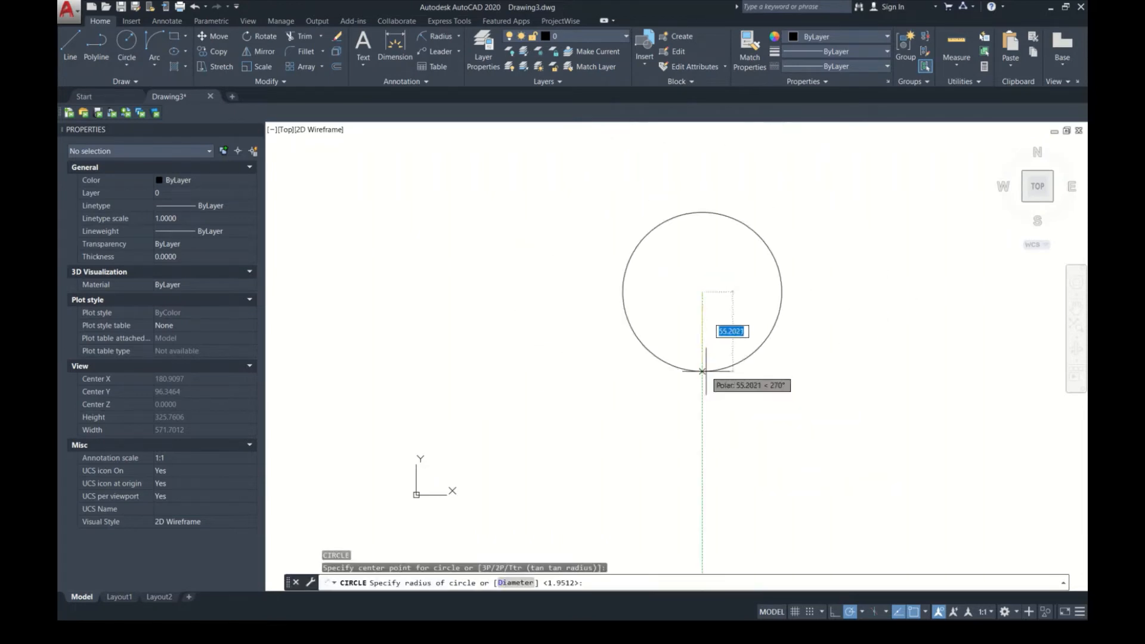
click(714, 370)
text(r)
key(Return)
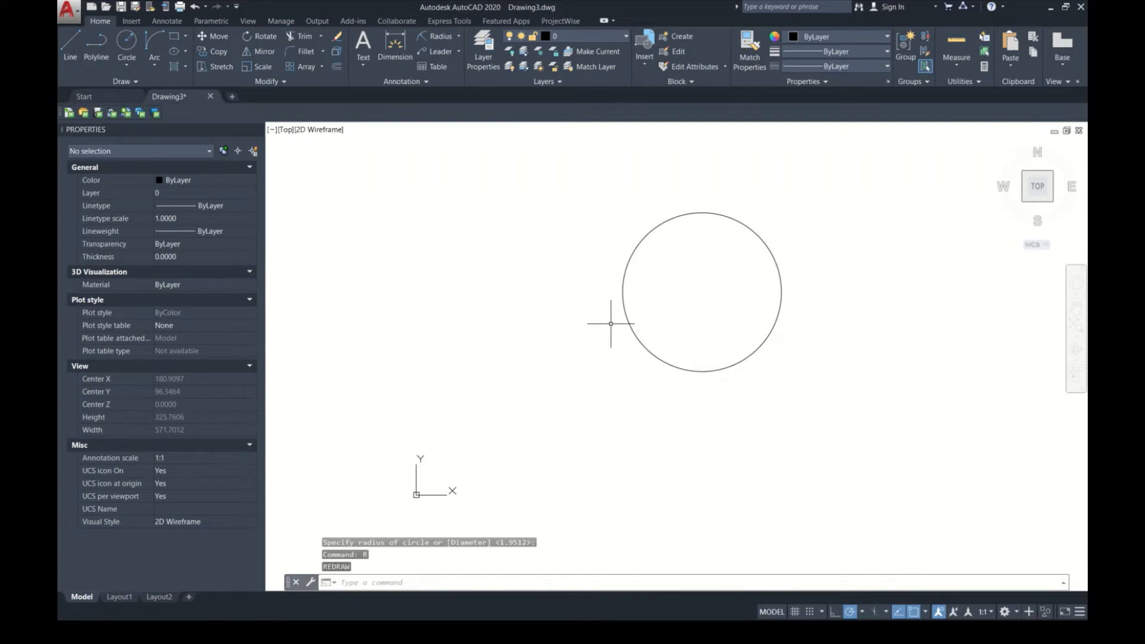
Step: Draw a short diagonal line just outside the circle's left side, sloping down toward the circle
text(l)
key(Return)
click(582, 303)
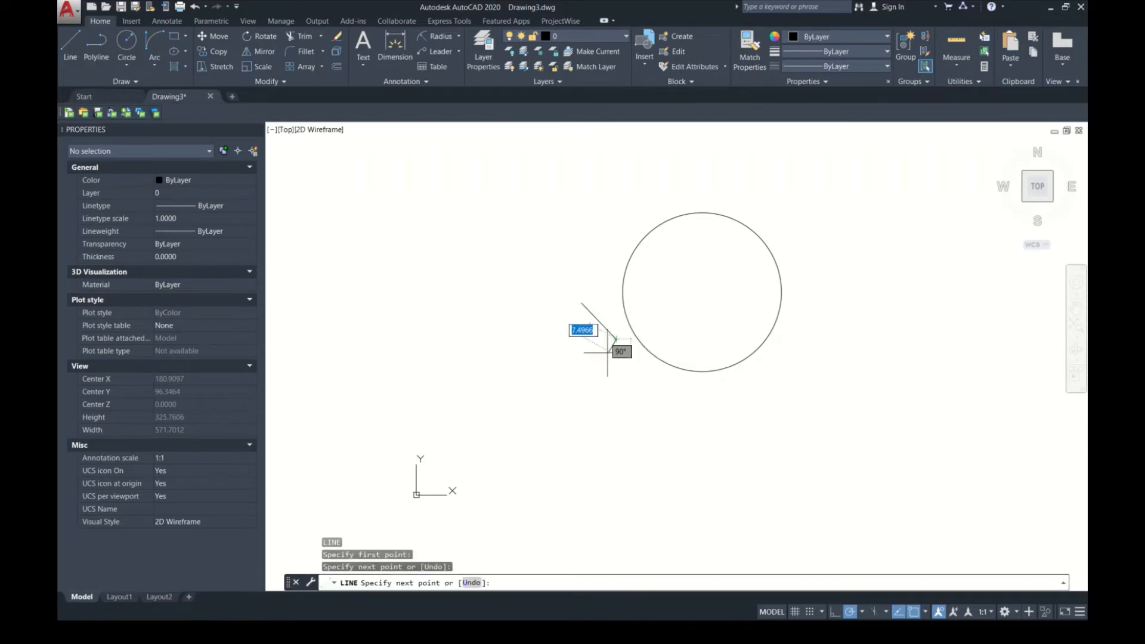
key(Escape)
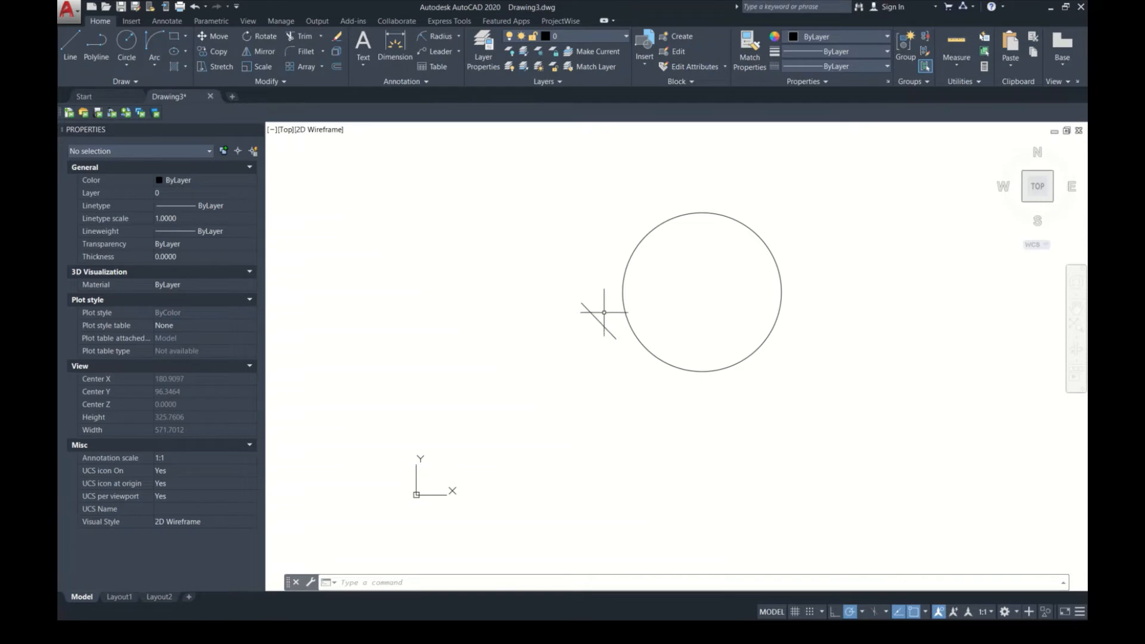
key(space)
key(Escape)
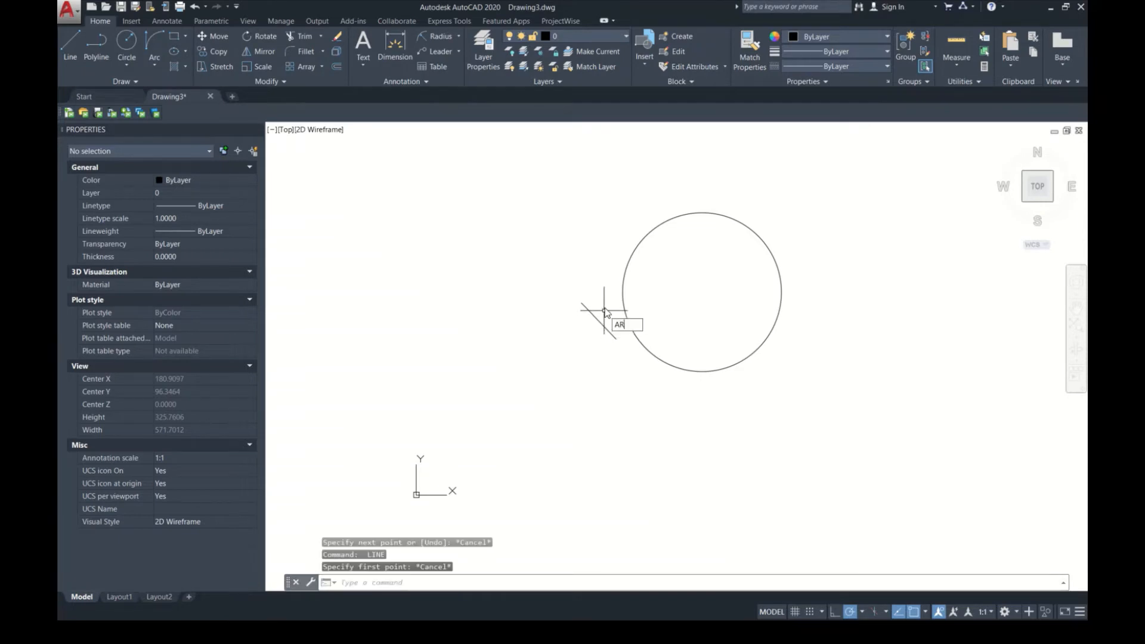
Step: Create an associative polar array of the short line around the circle's center, keeping the default 6 items over 360 degrees
key(Return)
click(606, 332)
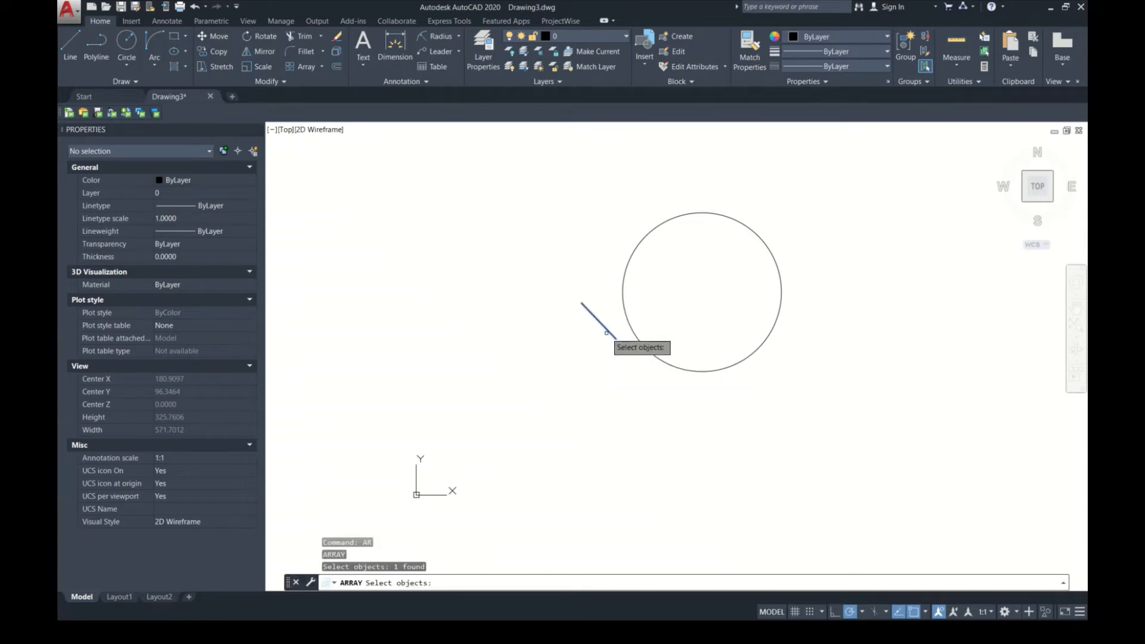
key(Return)
key(Down)
key(Down)
key(Down)
key(Return)
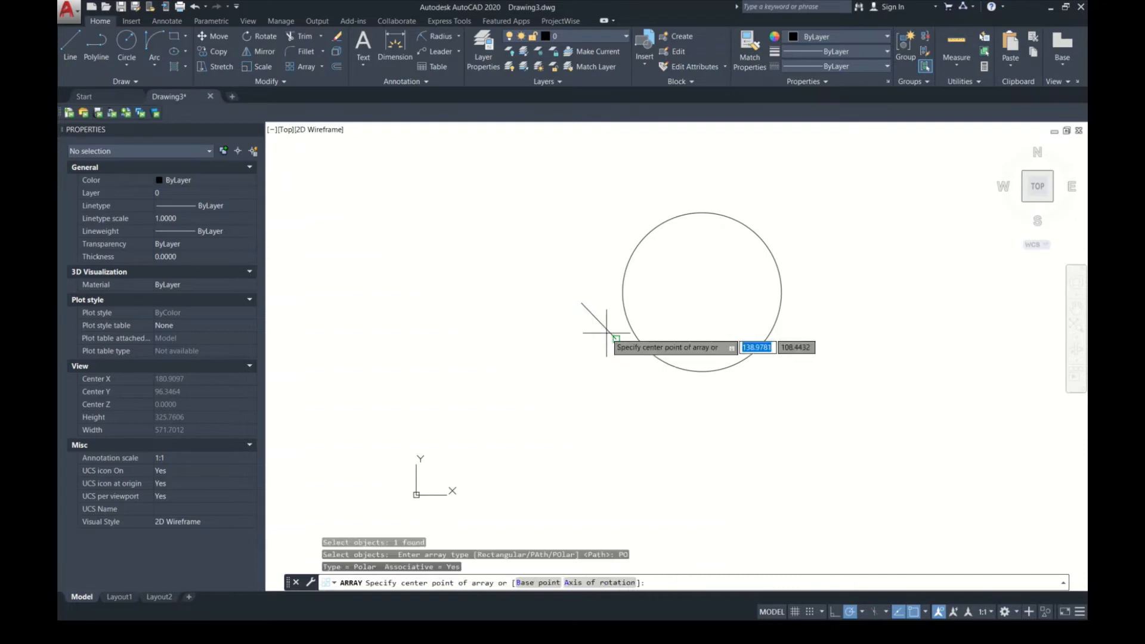
click(702, 292)
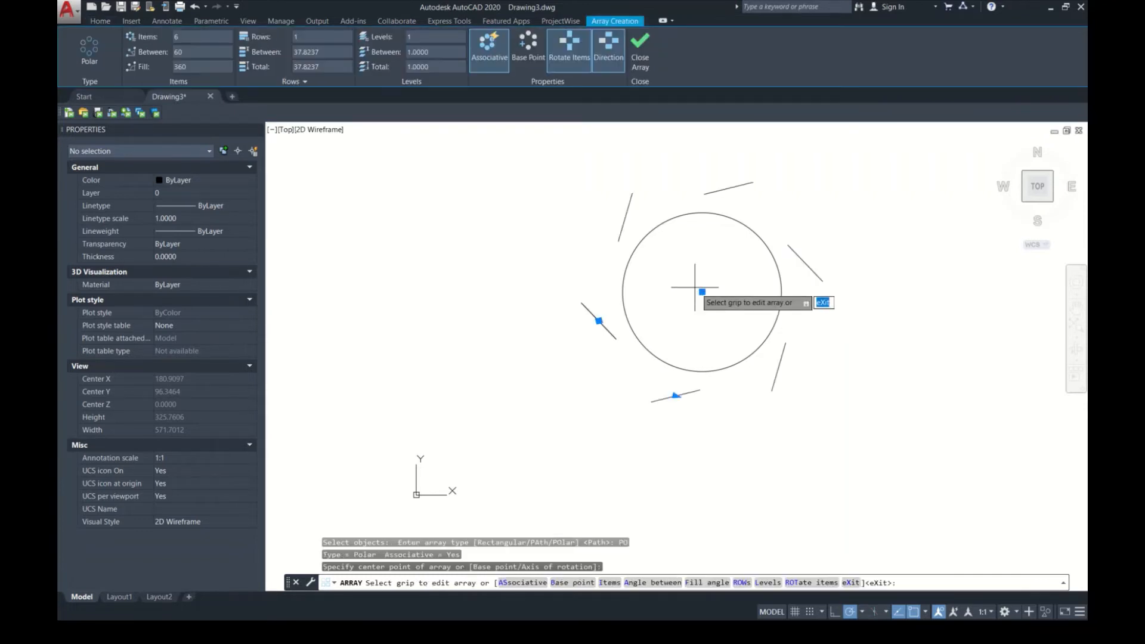
key(Return)
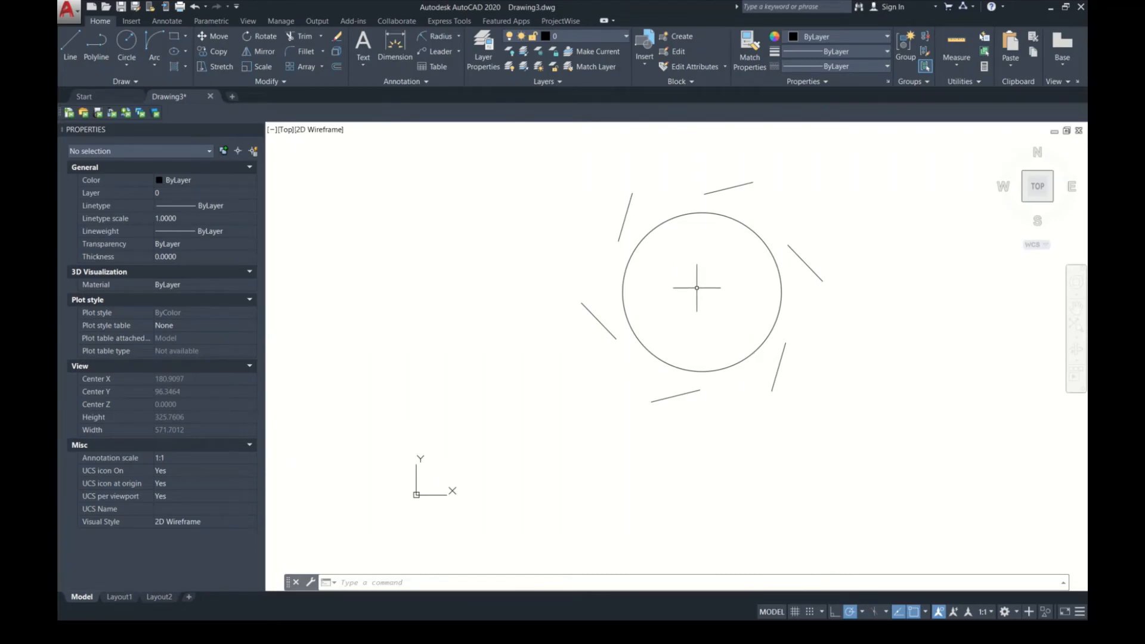
Step: Set the polar array's number of items to 60 and clear the selection
click(592, 313)
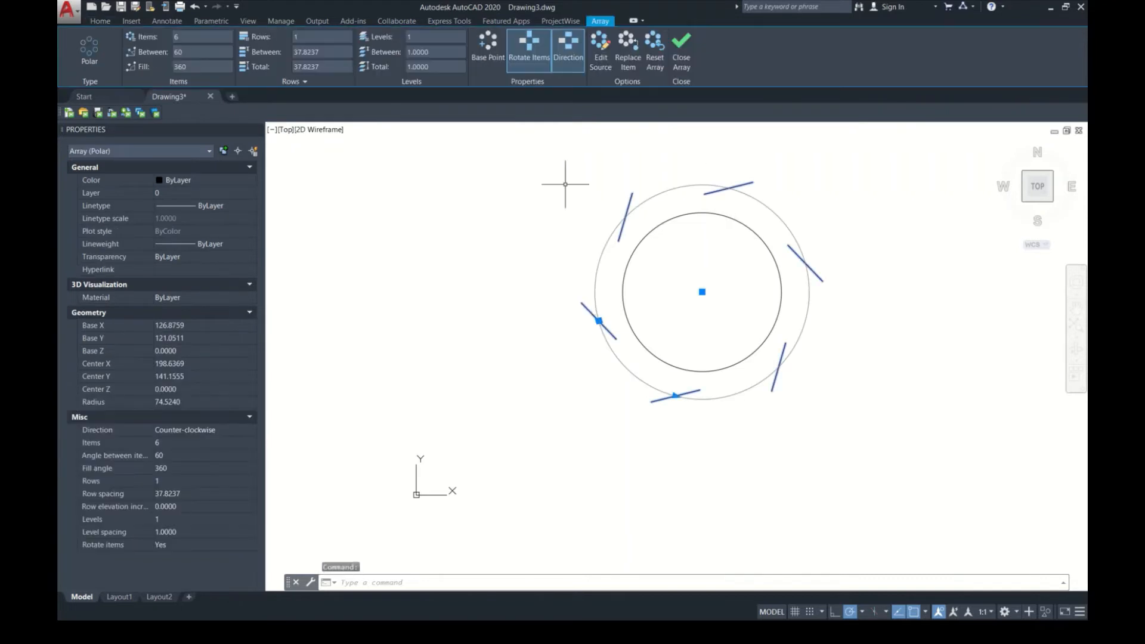
click(212, 36)
text(0)
key(Return)
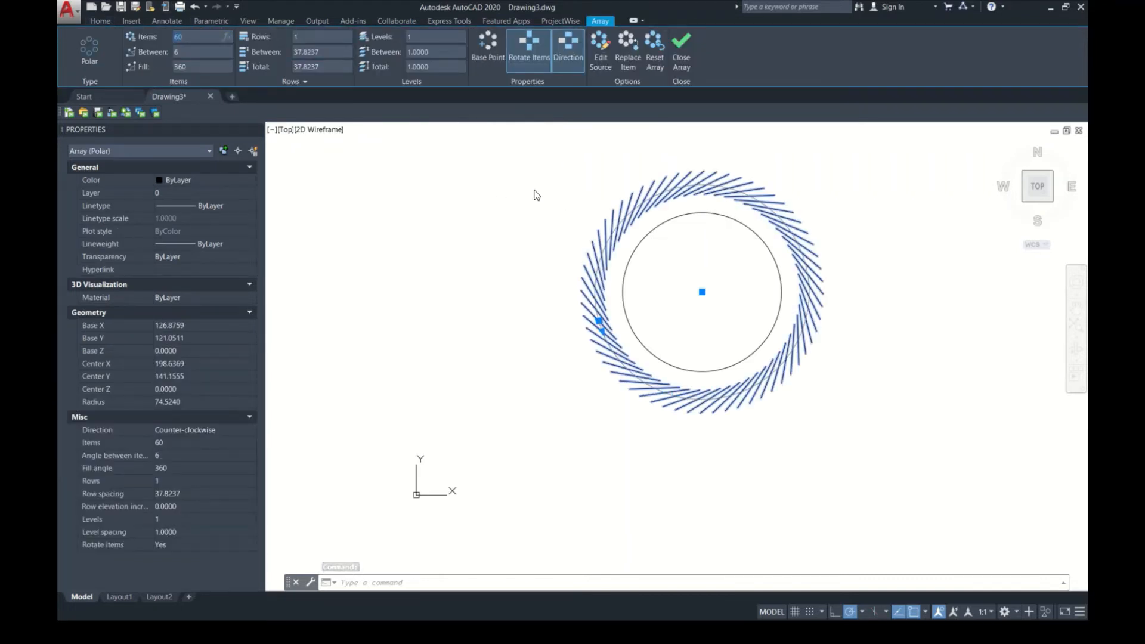
click(502, 245)
key(Escape)
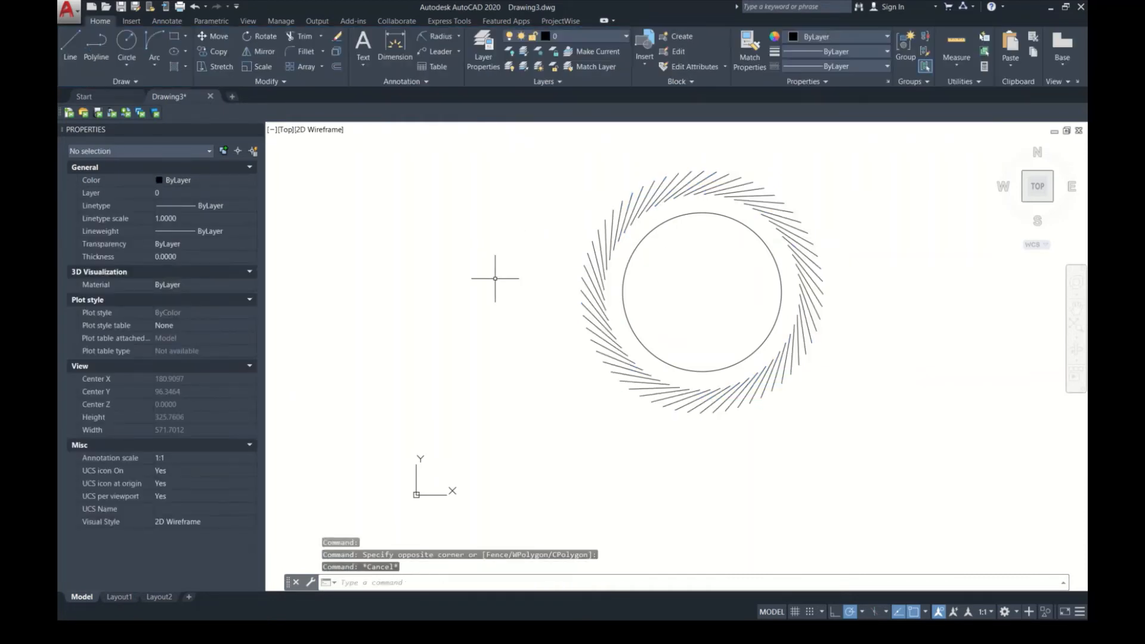
Step: Set the polar array's number of rows to 2
click(698, 409)
click(692, 414)
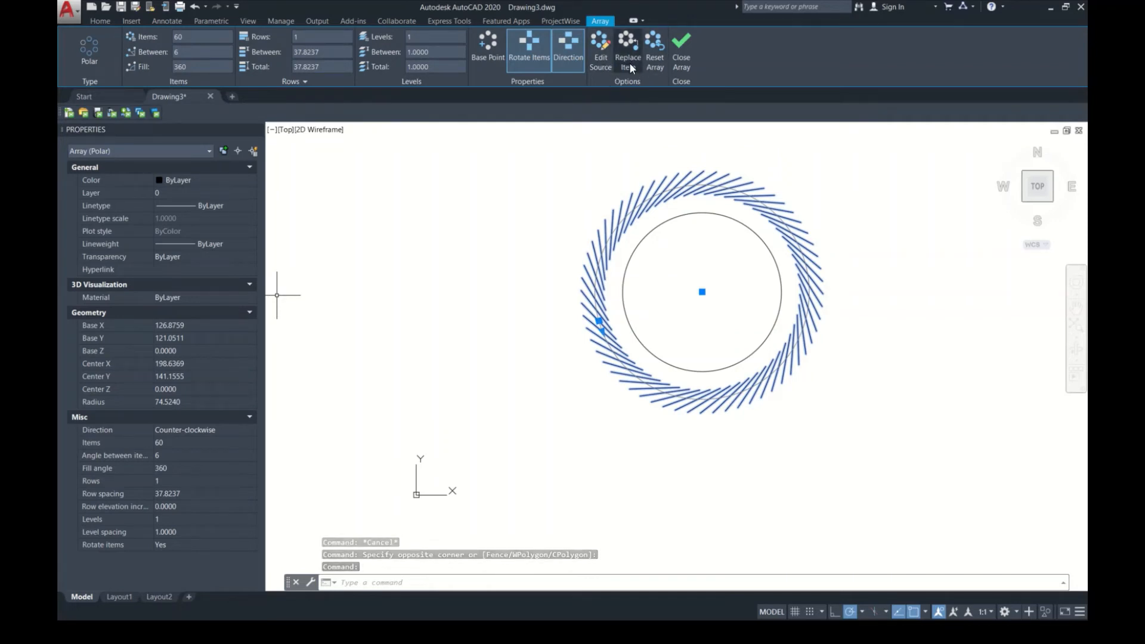
click(330, 36)
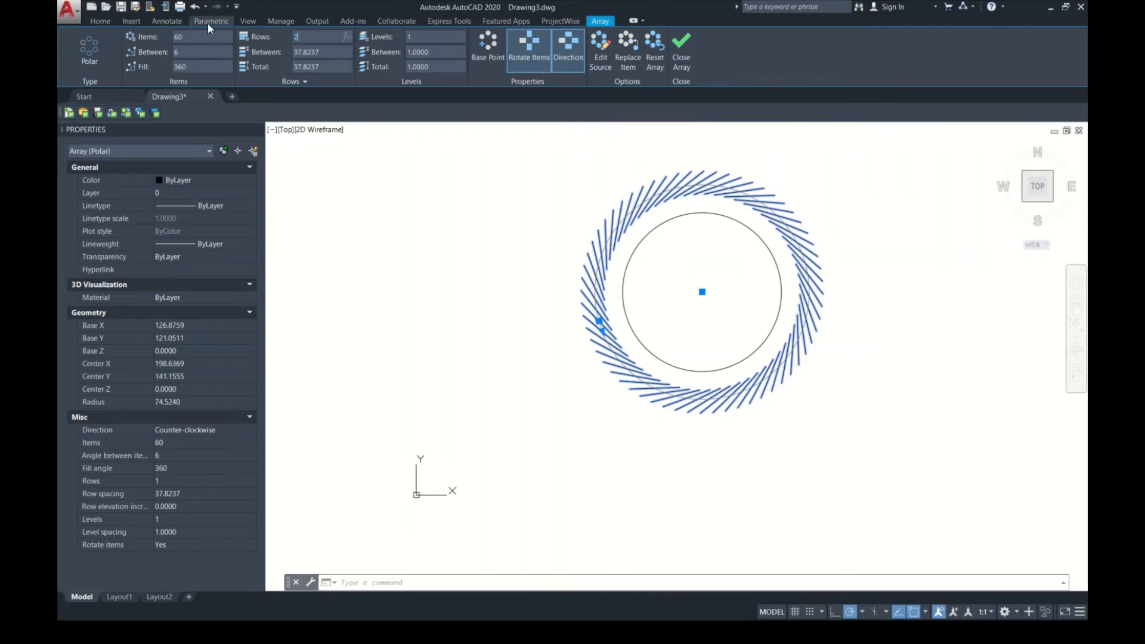
text(2)
key(Return)
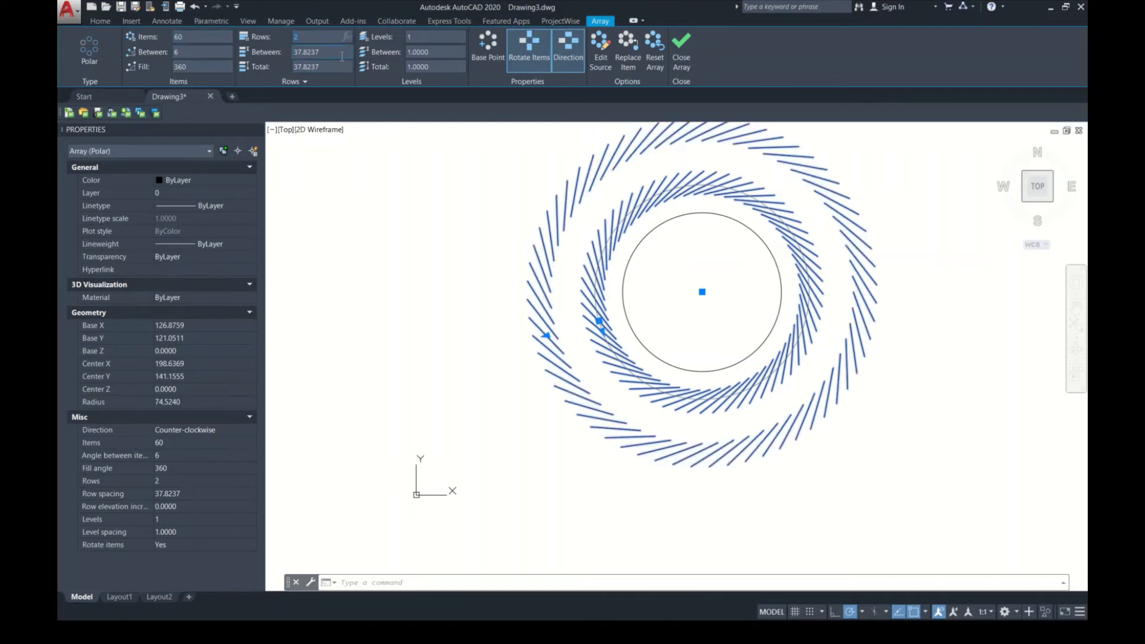
Step: Try a row spacing of 20 on the polar array, set it to 10 instead, and clear the selection
text(20)
key(Return)
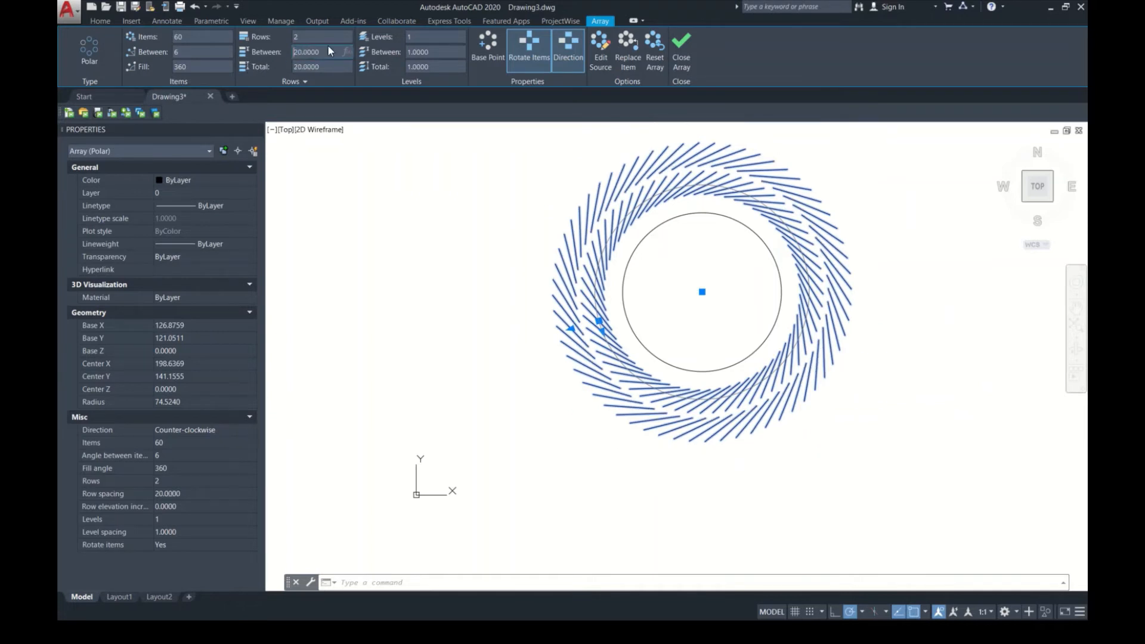
text(10)
key(Return)
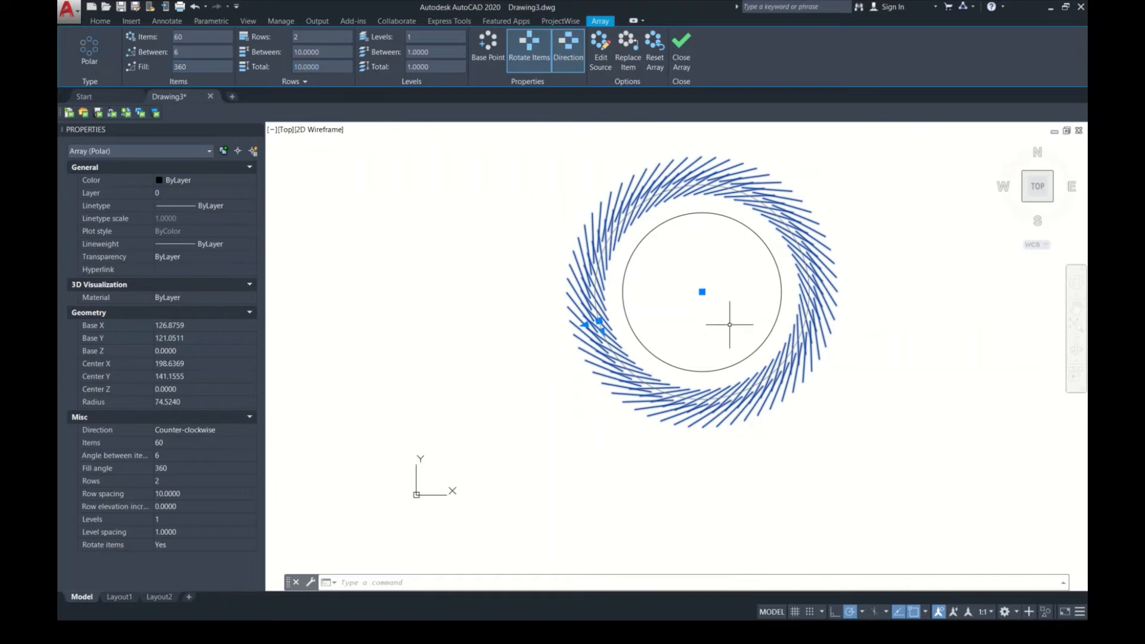
key(Escape)
Step: Erase the circle and the polar array around it
middle_drag(739, 310, 609, 354)
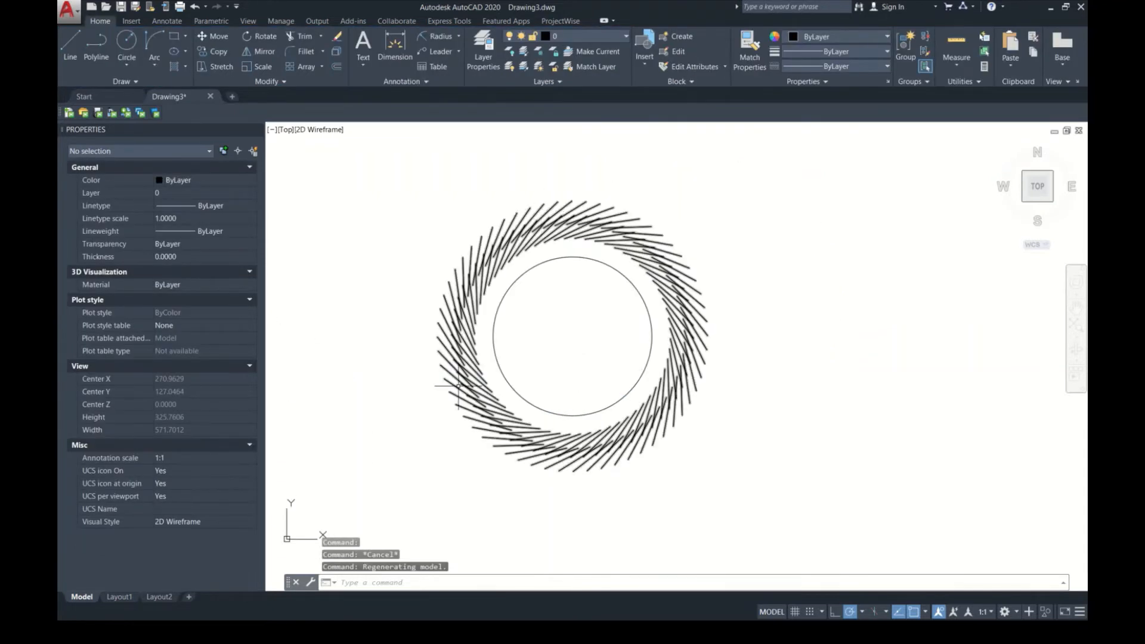
scroll(616, 324, down, 4)
click(759, 442)
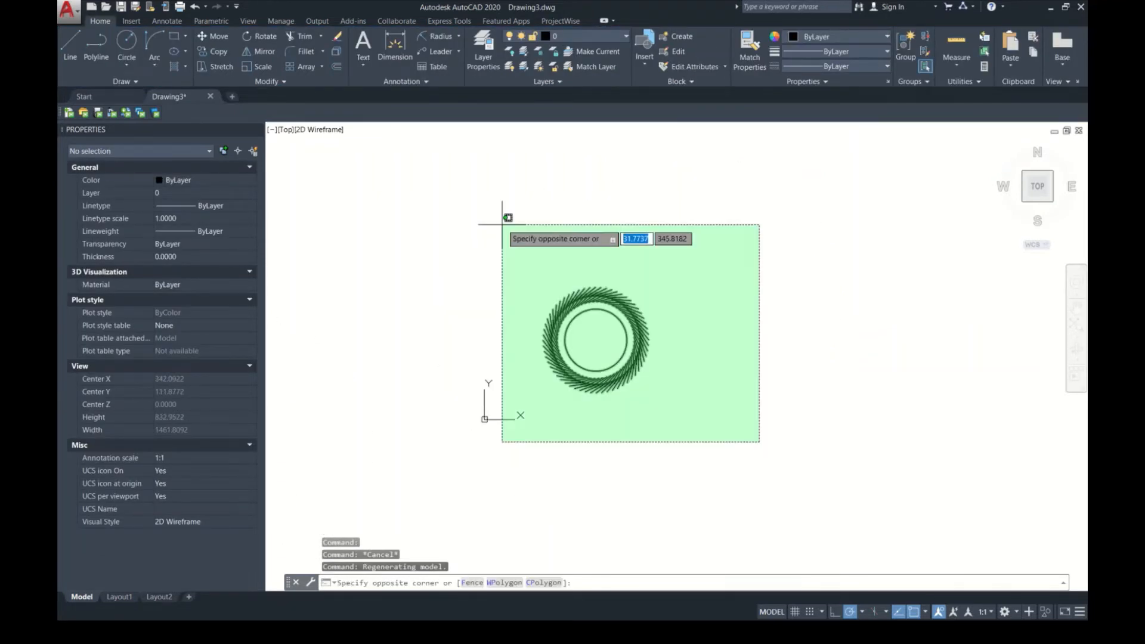
click(502, 225)
key(Delete)
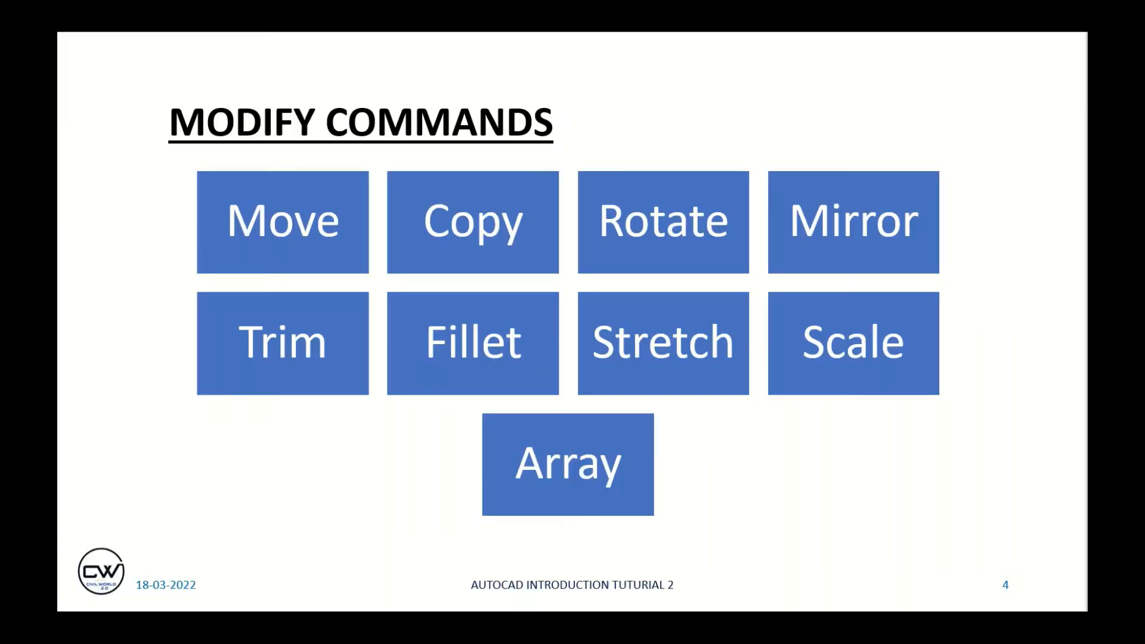
Step: View the presentation slide on the Annotate dimension style manager, and switch back to AutoCAD
key(Right)
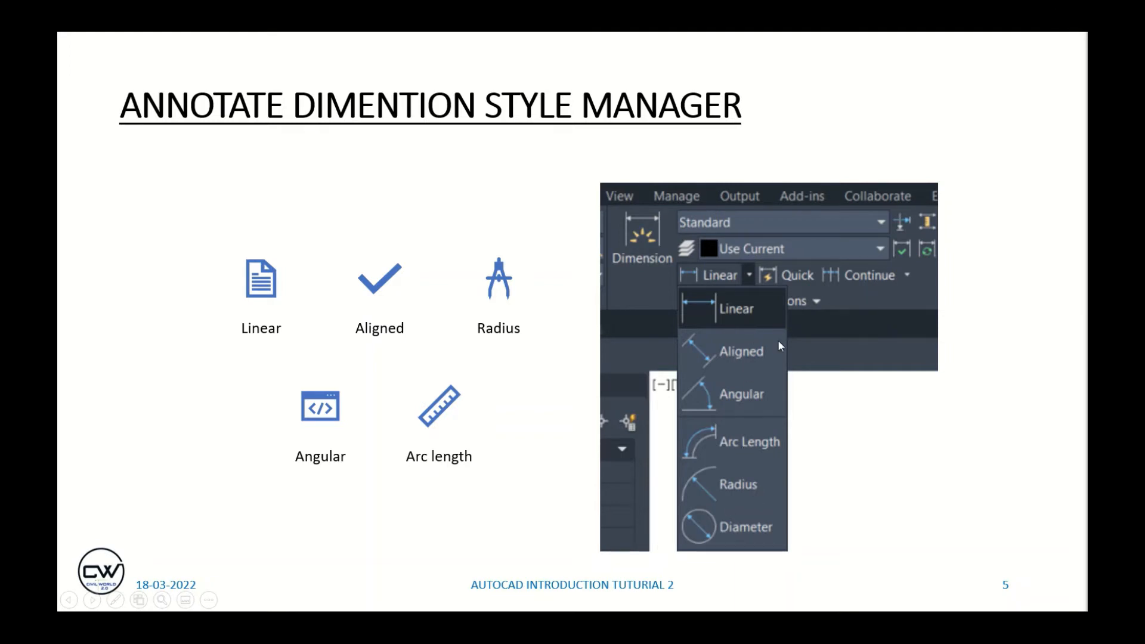
key(alt+Tab)
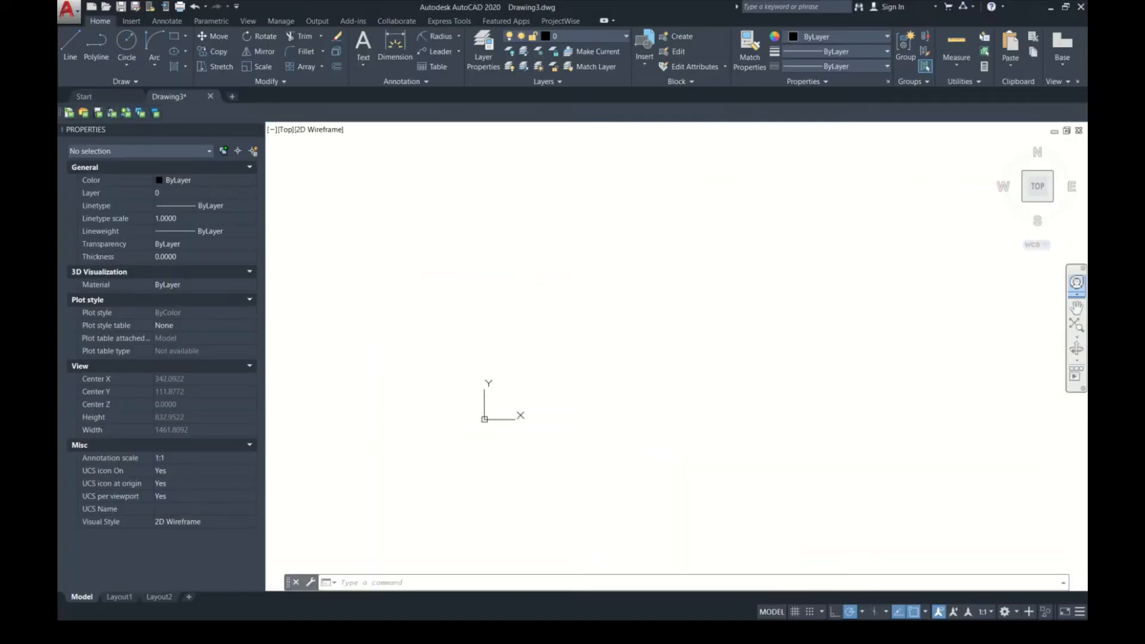
Step: Draw a wide horizontal rectangle in the empty drawing area
text(RE)
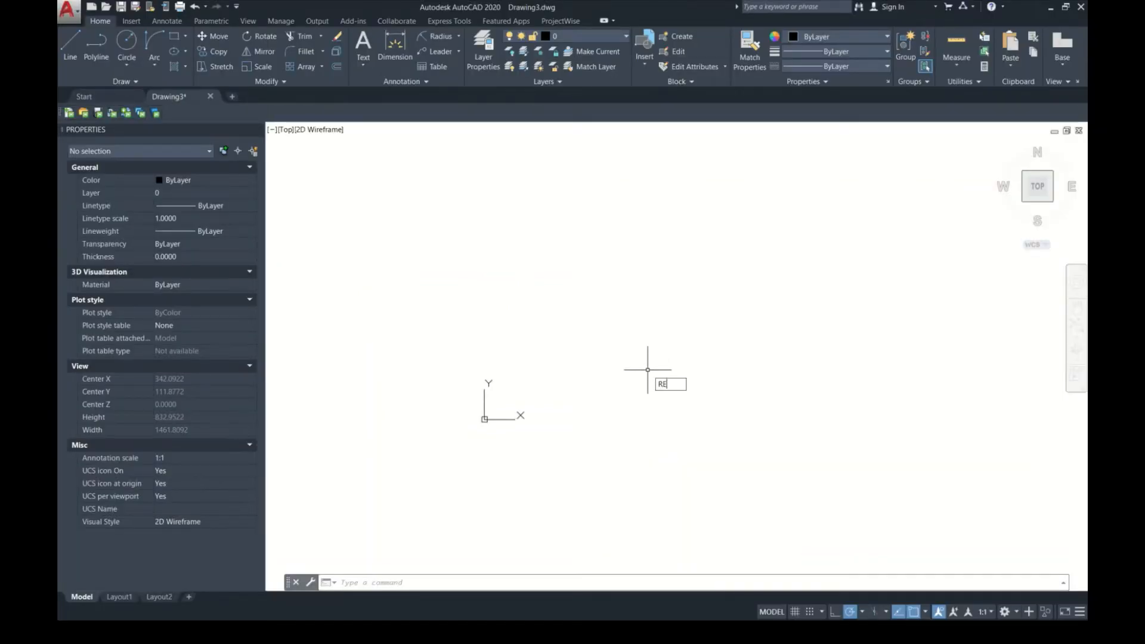
text(C)
key(Return)
click(644, 287)
click(562, 311)
scroll(663, 293, up, 6)
scroll(720, 345, down, 2)
middle_drag(755, 365, 712, 371)
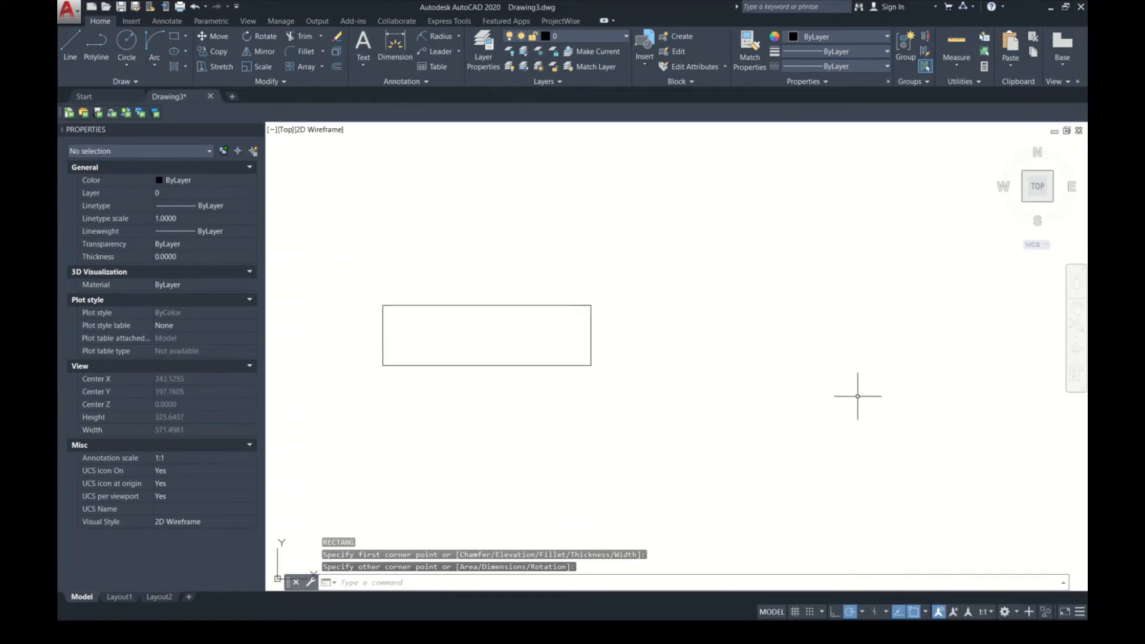
text(C)
Step: Draw a circle with a radius of about 53 to the right of the rectangle
key(Return)
click(836, 292)
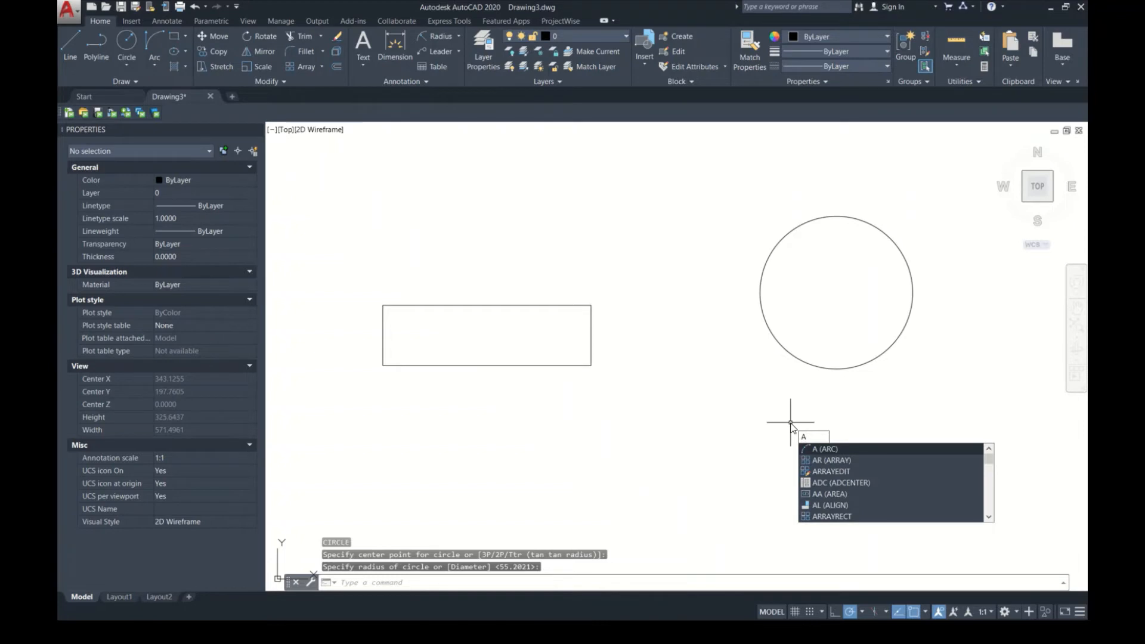
text(R)
key(Return)
key(Escape)
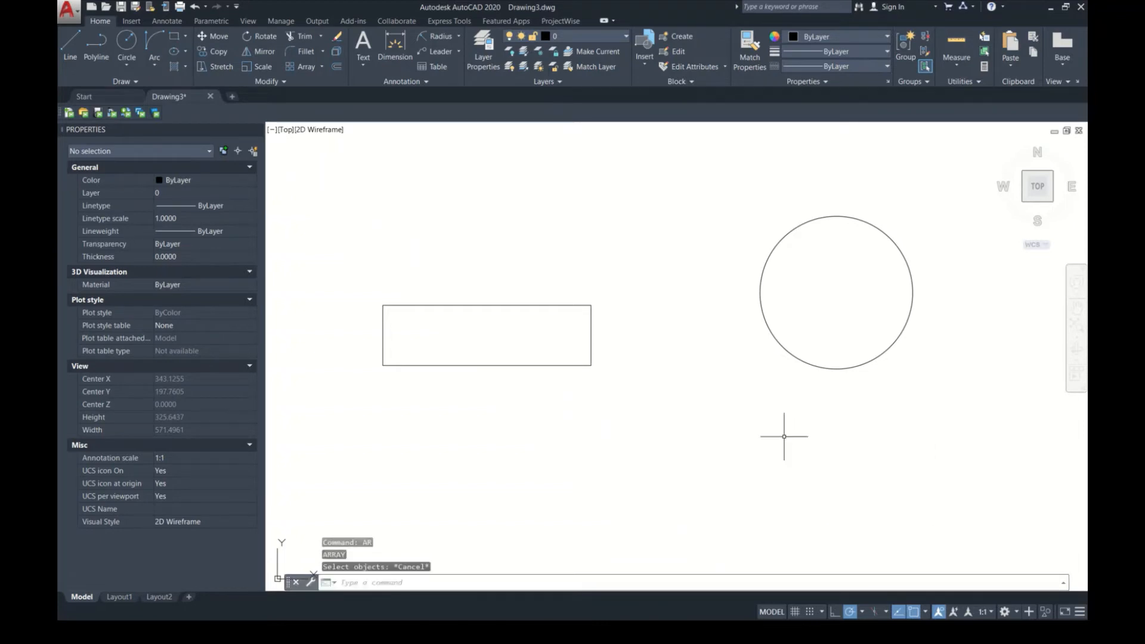
Step: Draw a three-point arc below the circle, open toward its lower side
text(A)
key(Return)
click(749, 461)
click(862, 480)
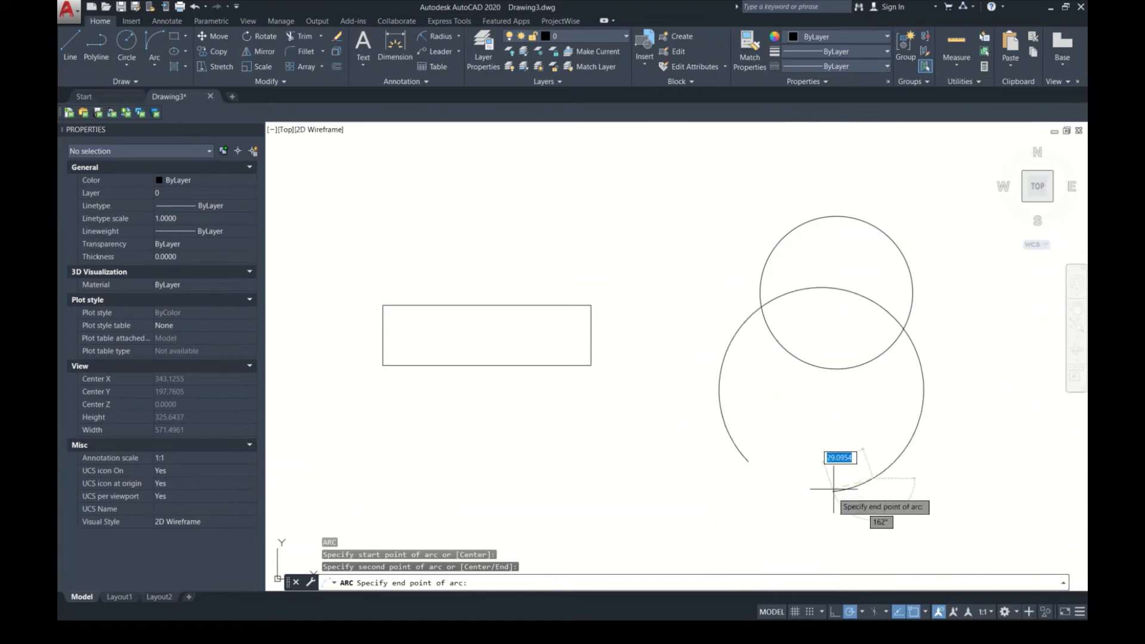
click(845, 532)
scroll(815, 393, down, 4)
scroll(777, 398, up, 2)
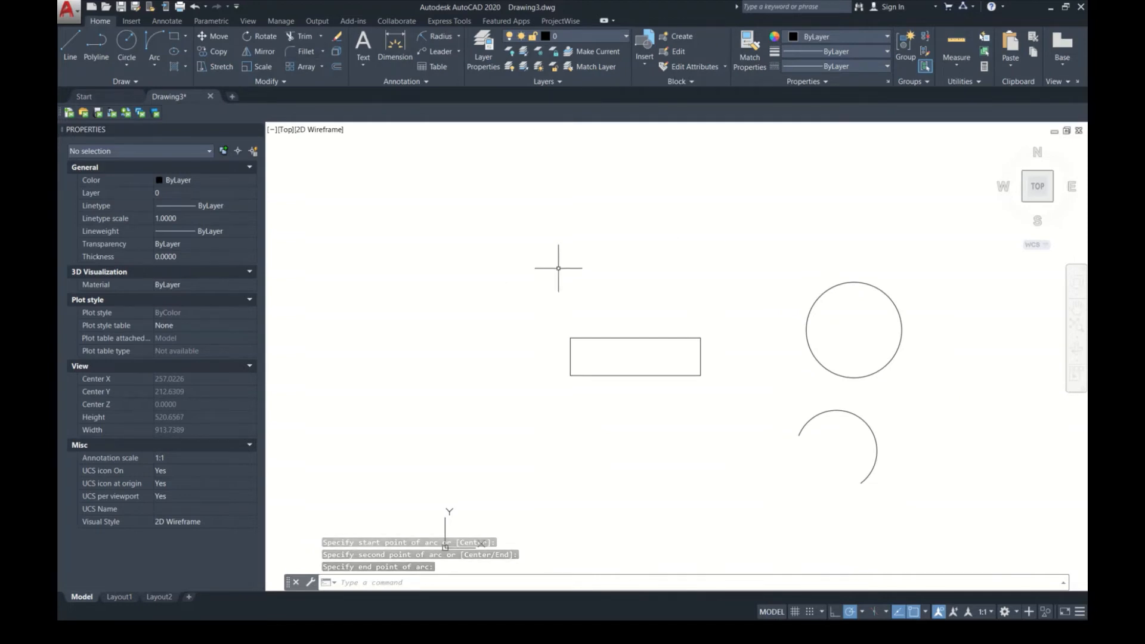
Step: Draw a closed polyline triangle with a horizontal base above the rectangle
scroll(557, 260, up, 2)
text(pl)
key(Return)
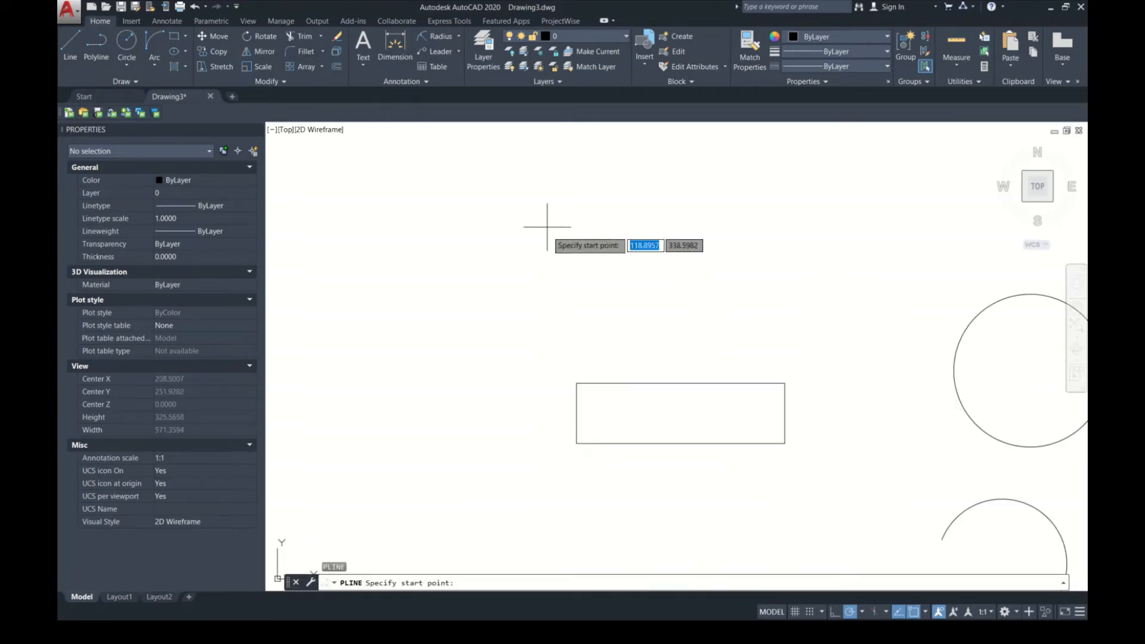
click(555, 222)
click(464, 304)
click(627, 305)
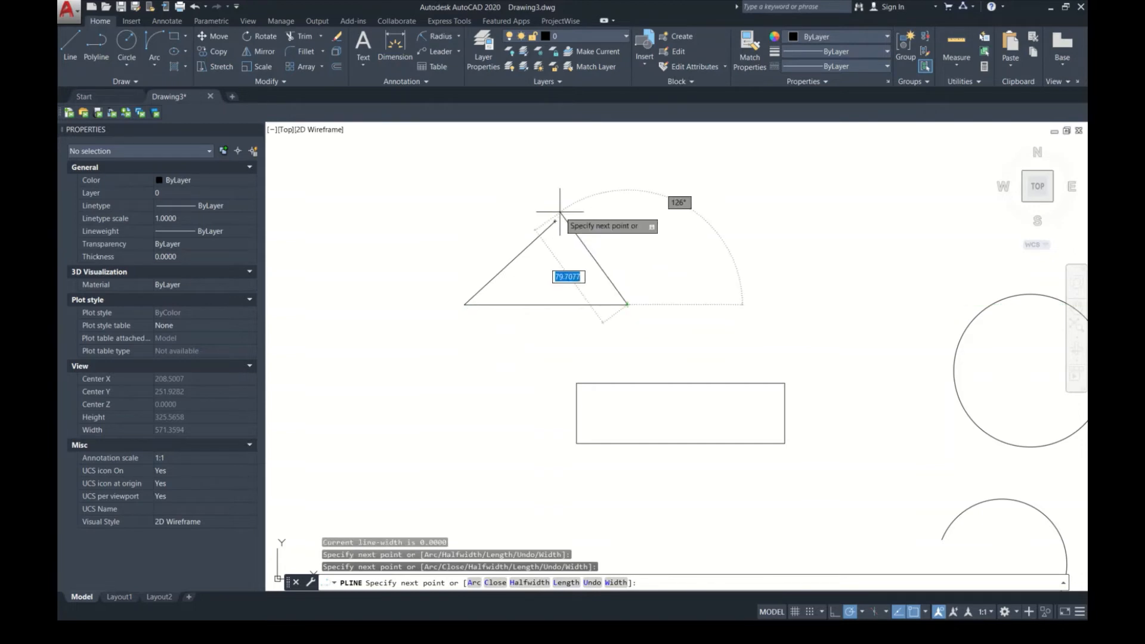
text(c)
key(Return)
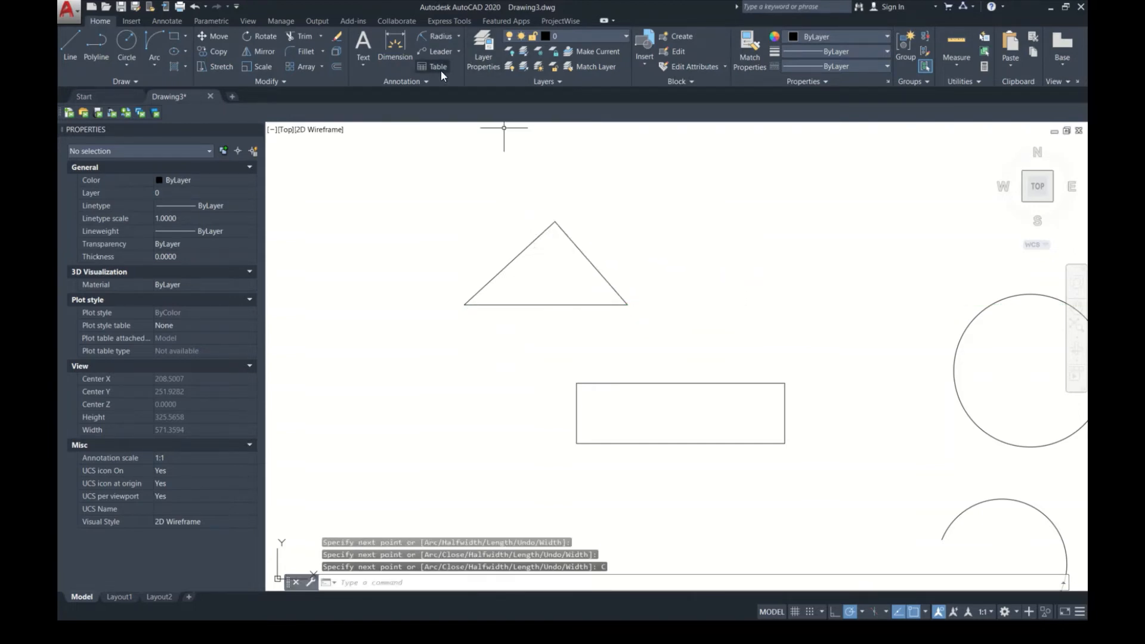
Step: Try to add a linear dimension along the rectangle's upper edge
click(459, 36)
click(458, 161)
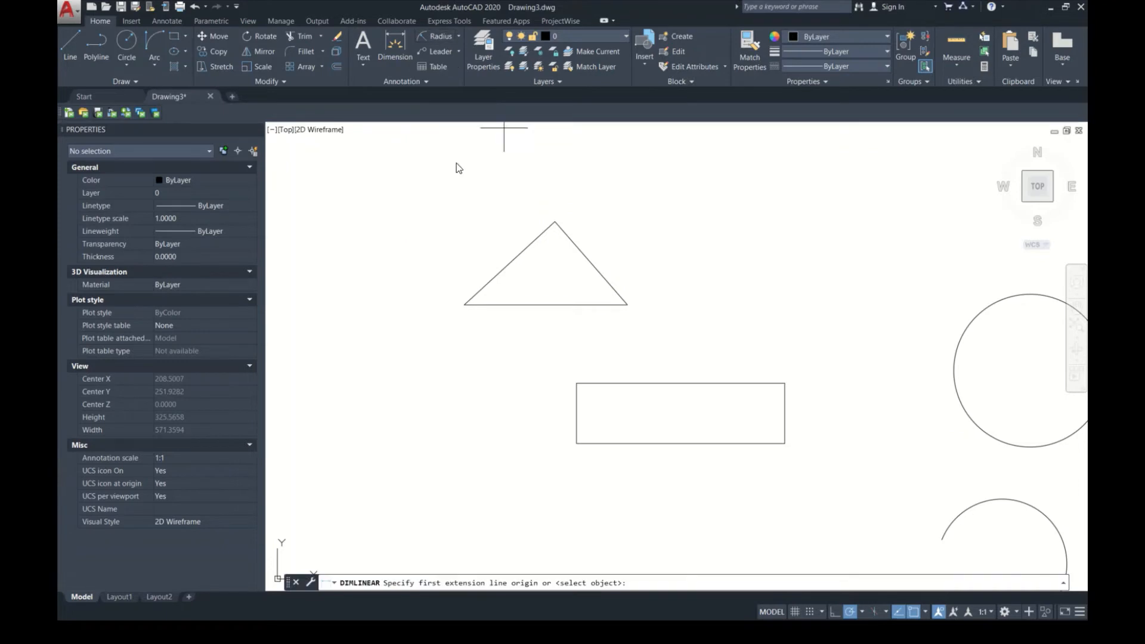
click(576, 383)
click(785, 384)
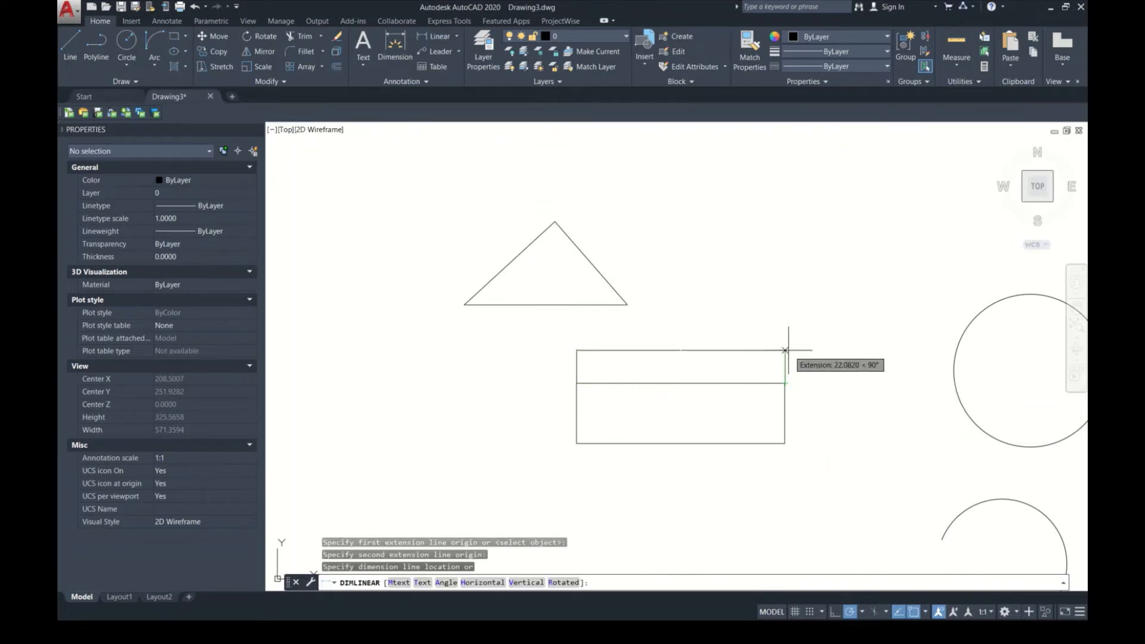
key(Escape)
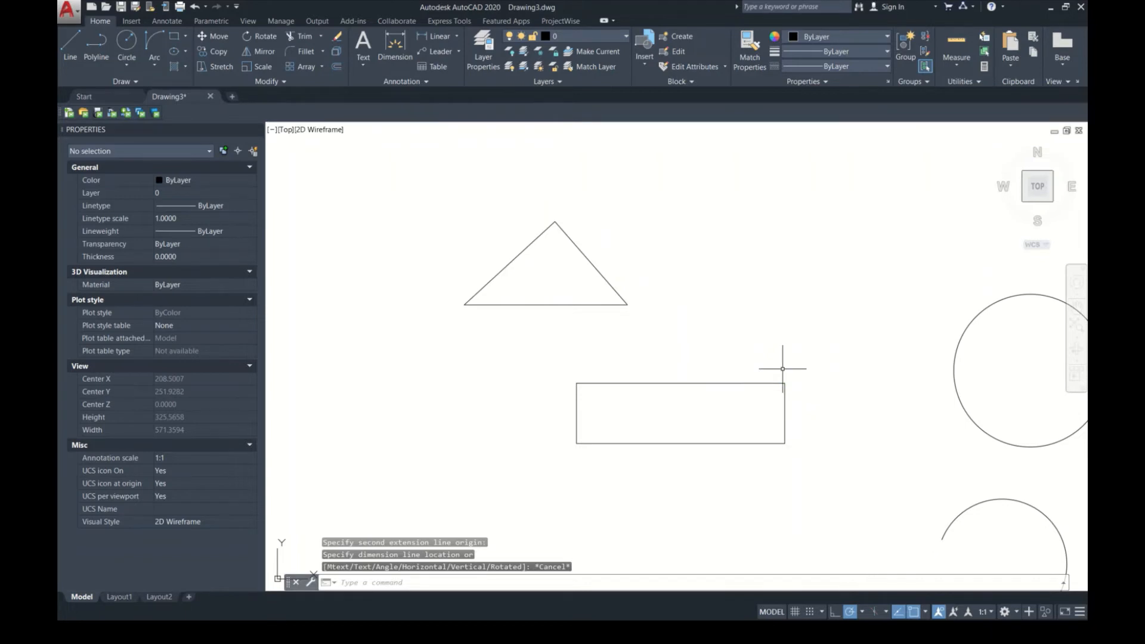
Step: Erase the rectangle, circle, arc and triangle together
middle_click(782, 369)
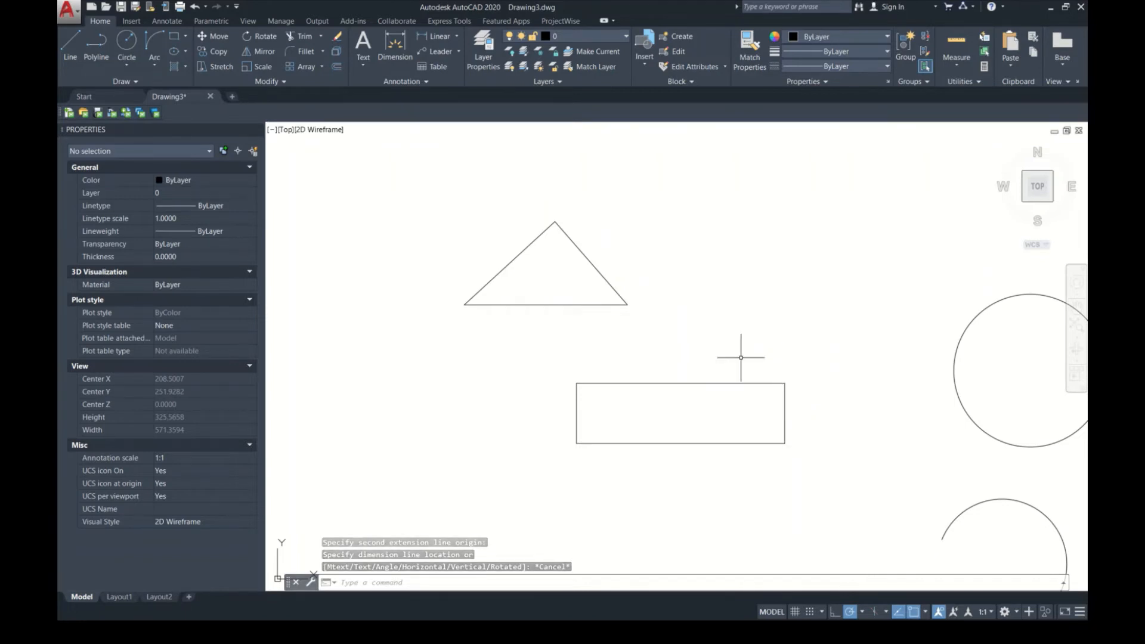
scroll(708, 347, down, 8)
click(855, 423)
click(610, 253)
key(Delete)
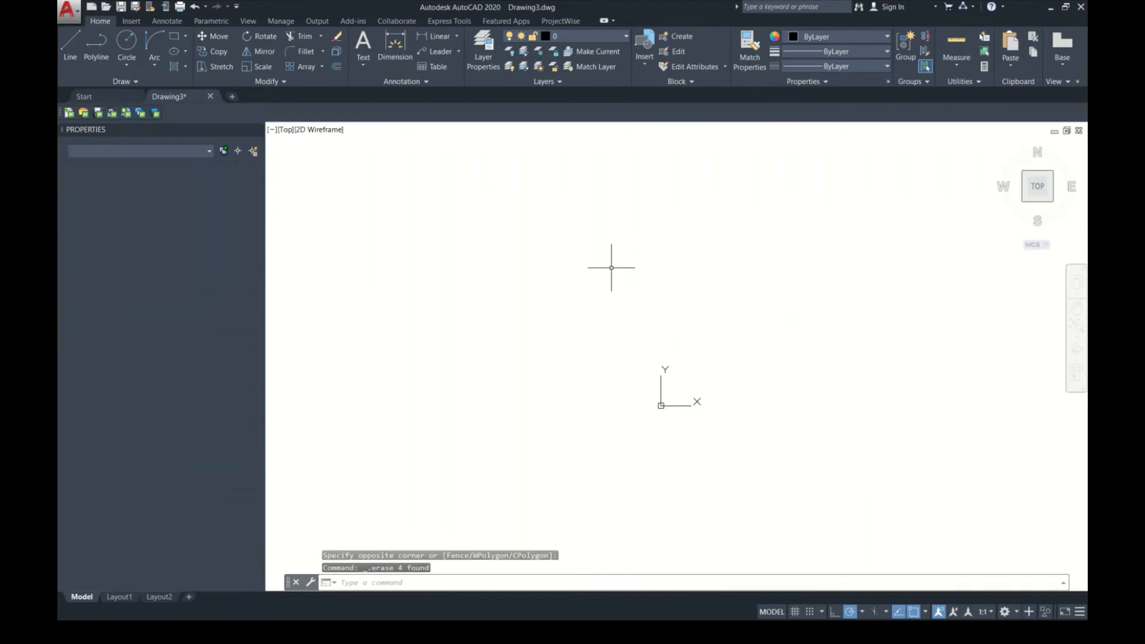
Step: Fit the view to the empty drawing and draw a small rectangle about 2.04 by 0.40
middle_click(610, 253)
middle_click(610, 252)
text(REC)
key(Return)
click(640, 352)
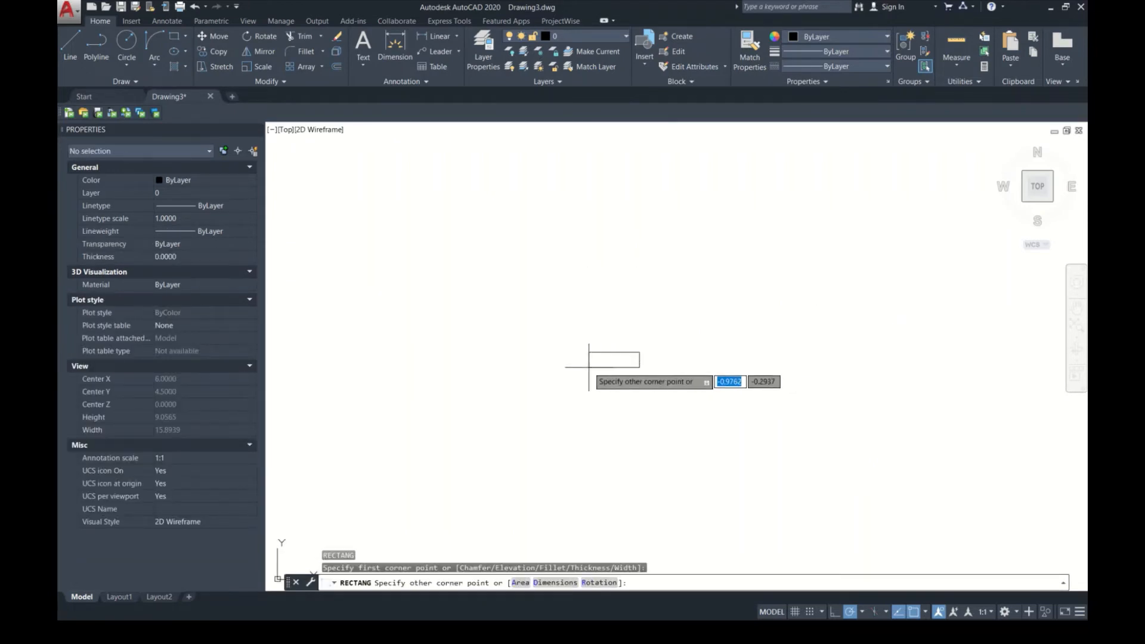
click(534, 372)
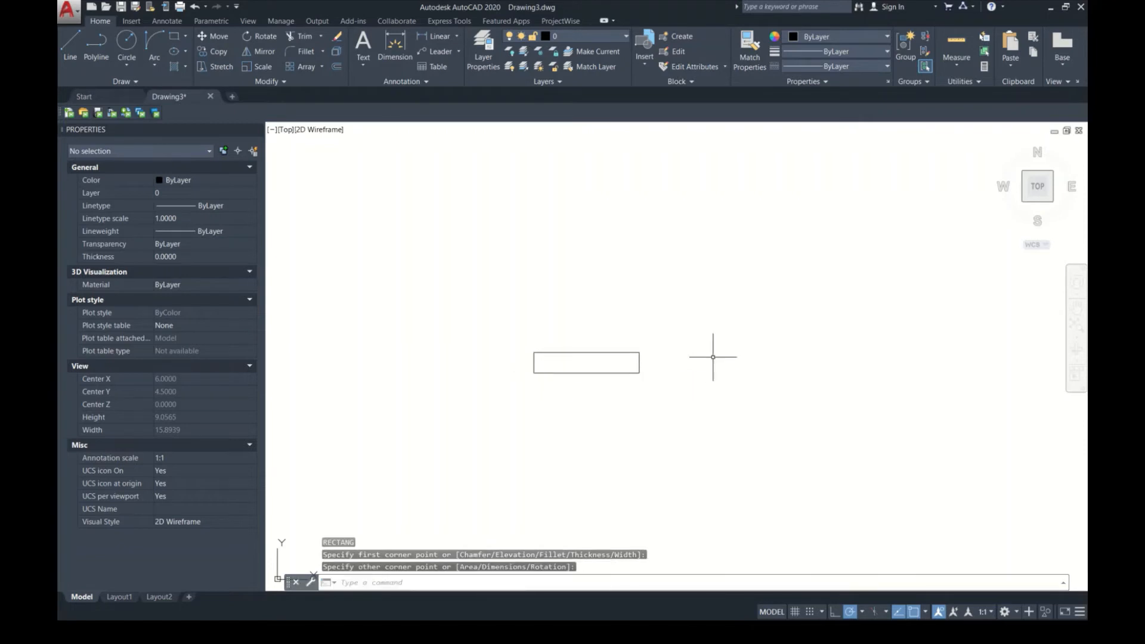
Step: Draw a closed polyline triangle above and right of the rectangle, with sides of about 1.06, 0.53 and 1.10
text(PL)
key(Return)
click(679, 280)
click(736, 267)
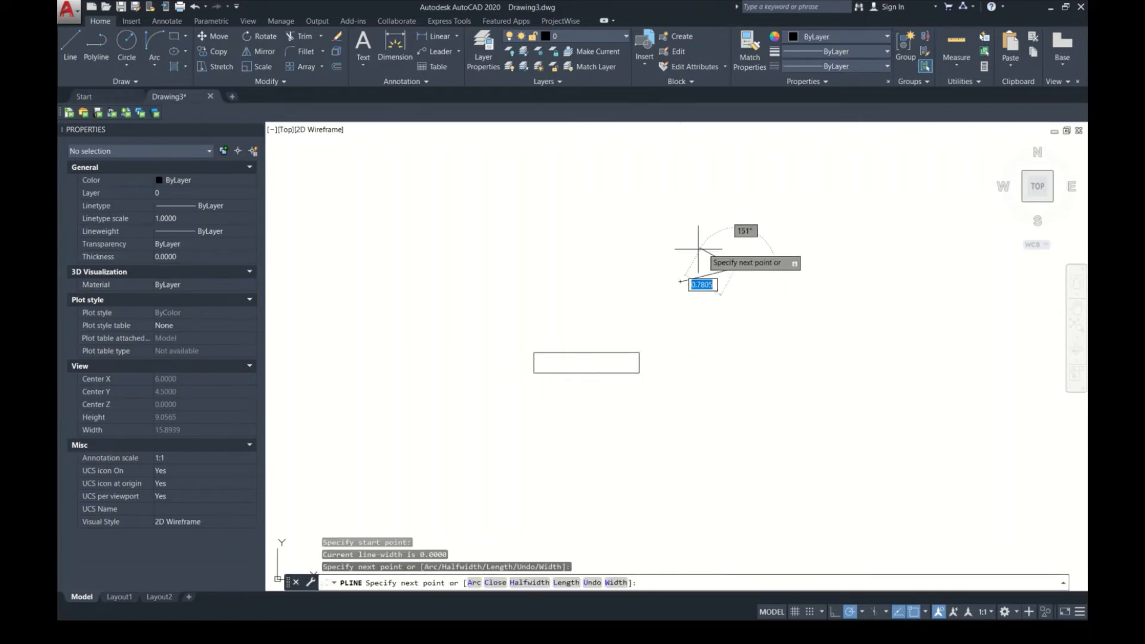
click(683, 254)
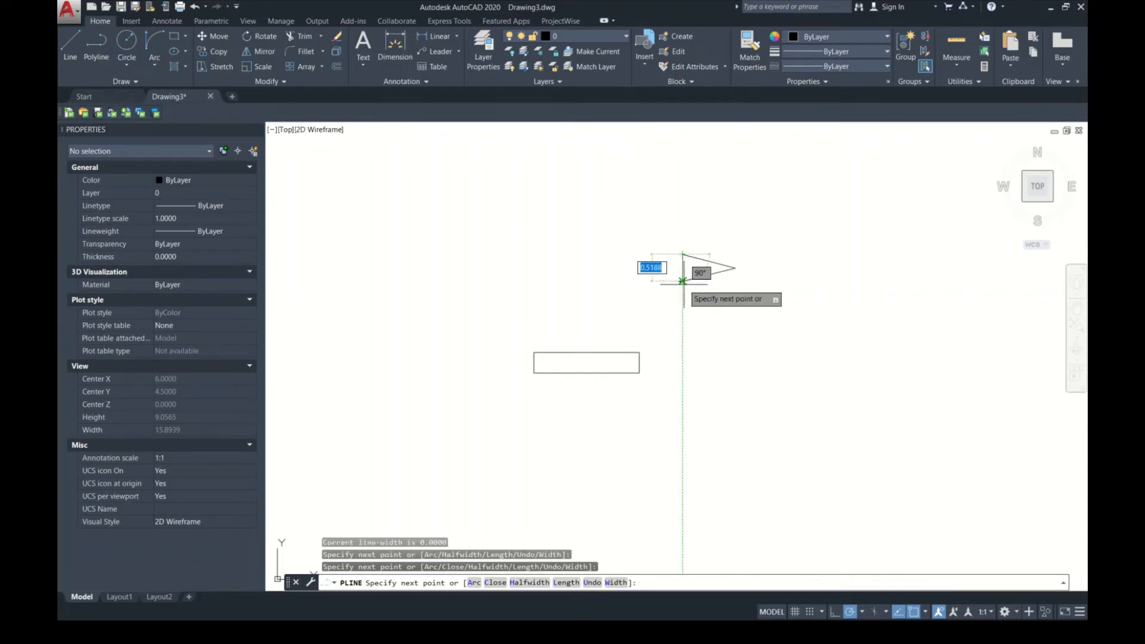
text(C)
key(Return)
Step: Draw a small circle to the lower right of the triangle
text(c)
key(Return)
click(768, 328)
click(778, 339)
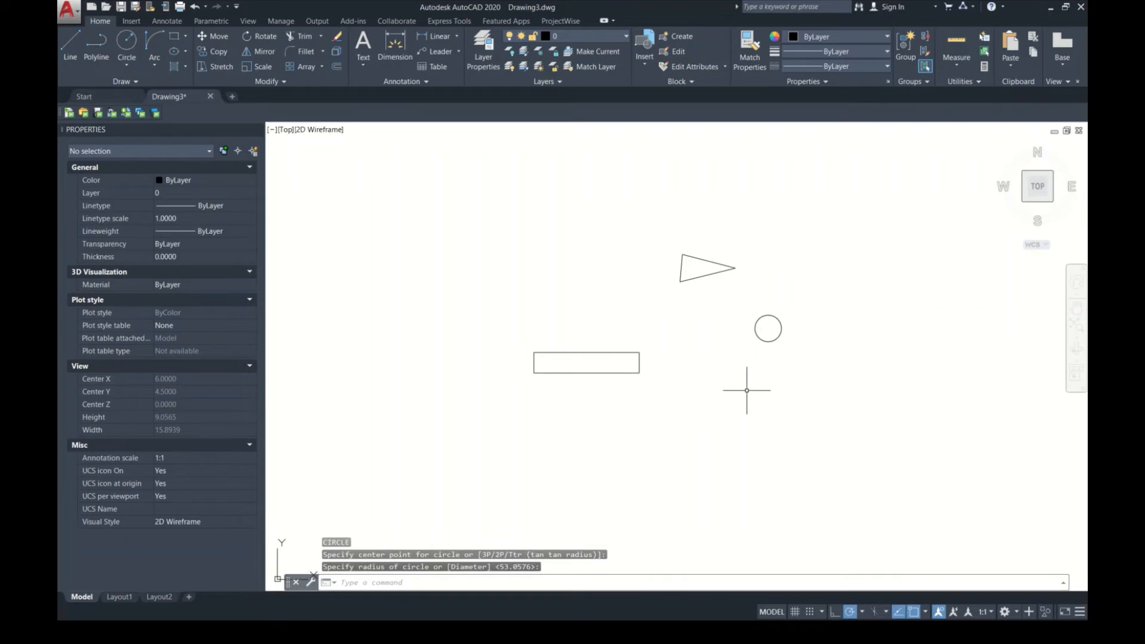
Step: Draw a three-point arc of about 255° below and right of the circle, open at the top
text(a)
key(Return)
click(799, 399)
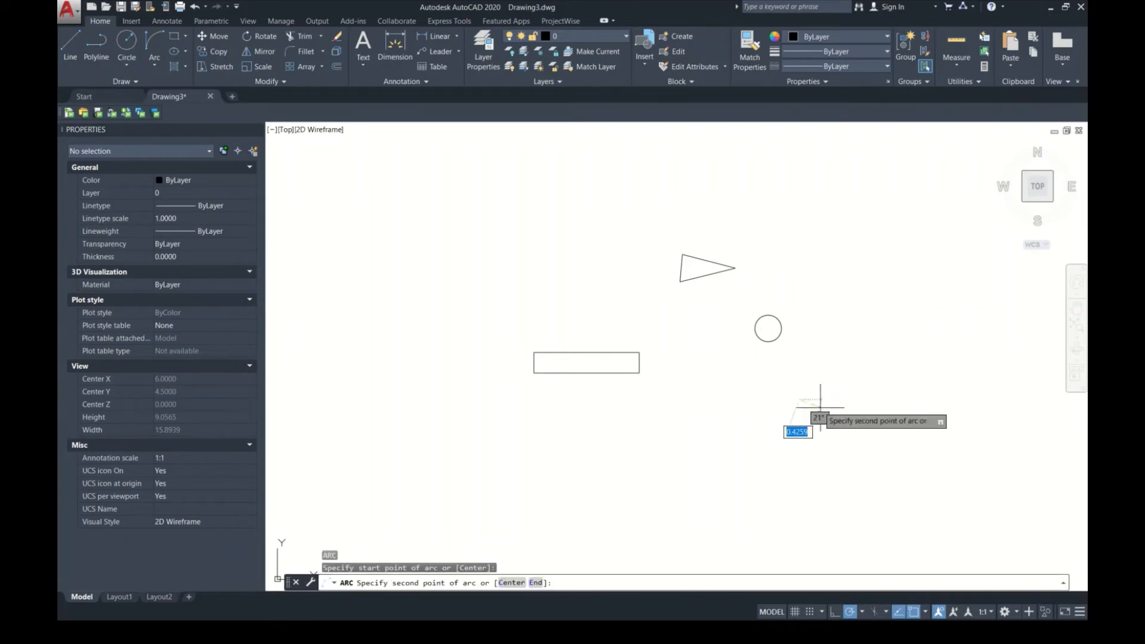
click(832, 411)
click(825, 390)
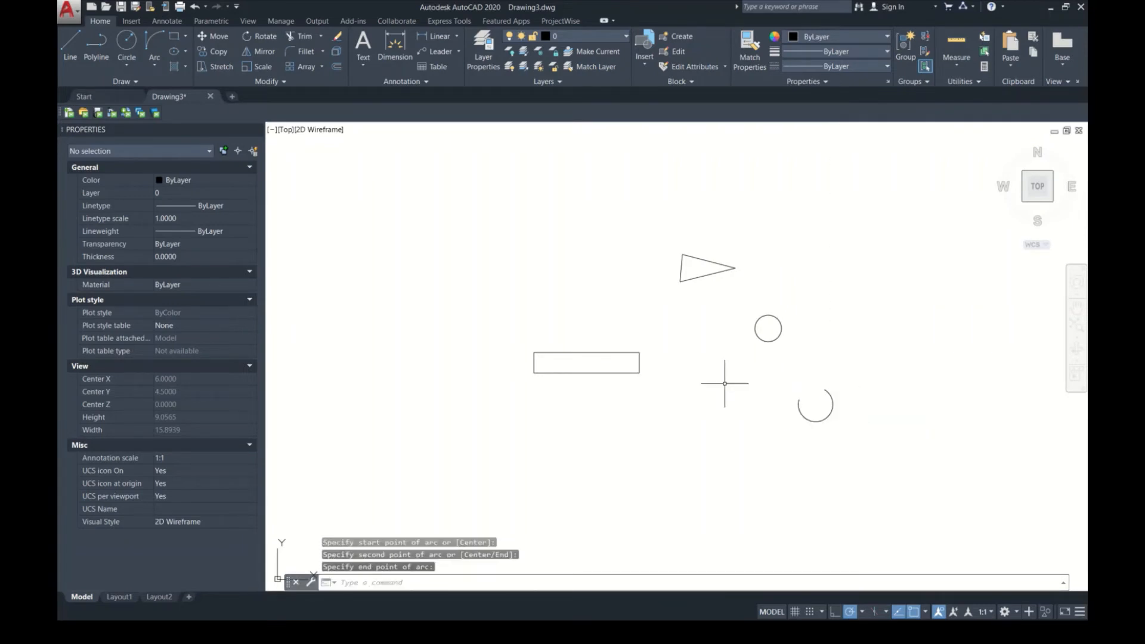
key(Escape)
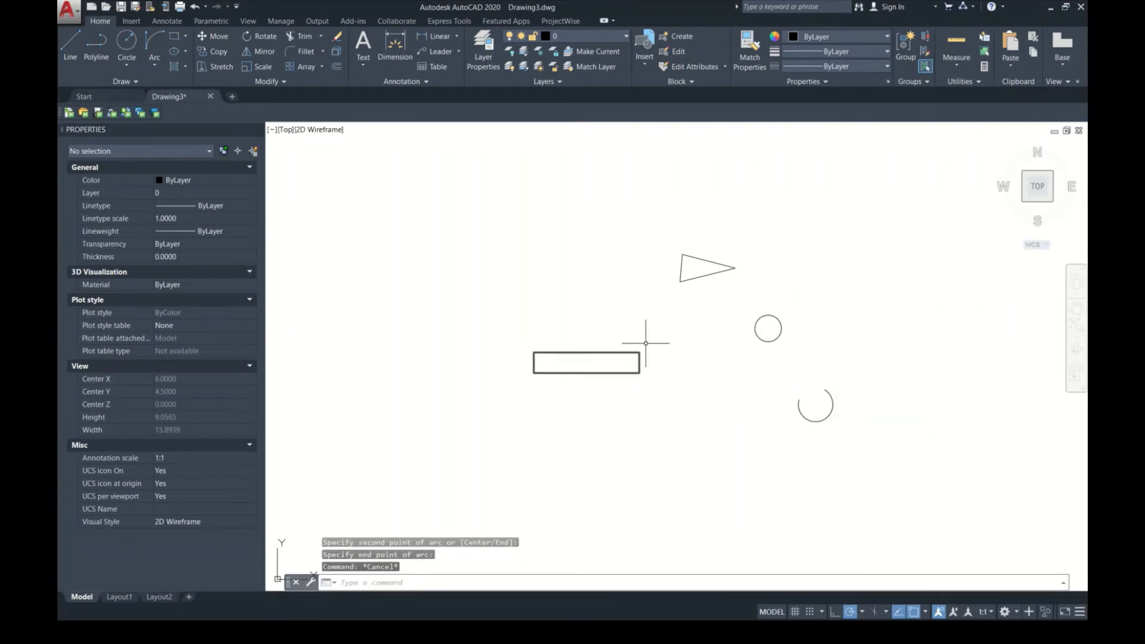
Step: Add linear dimensions for the rectangle's length above its top edge and its height beside its right edge
click(421, 37)
click(534, 352)
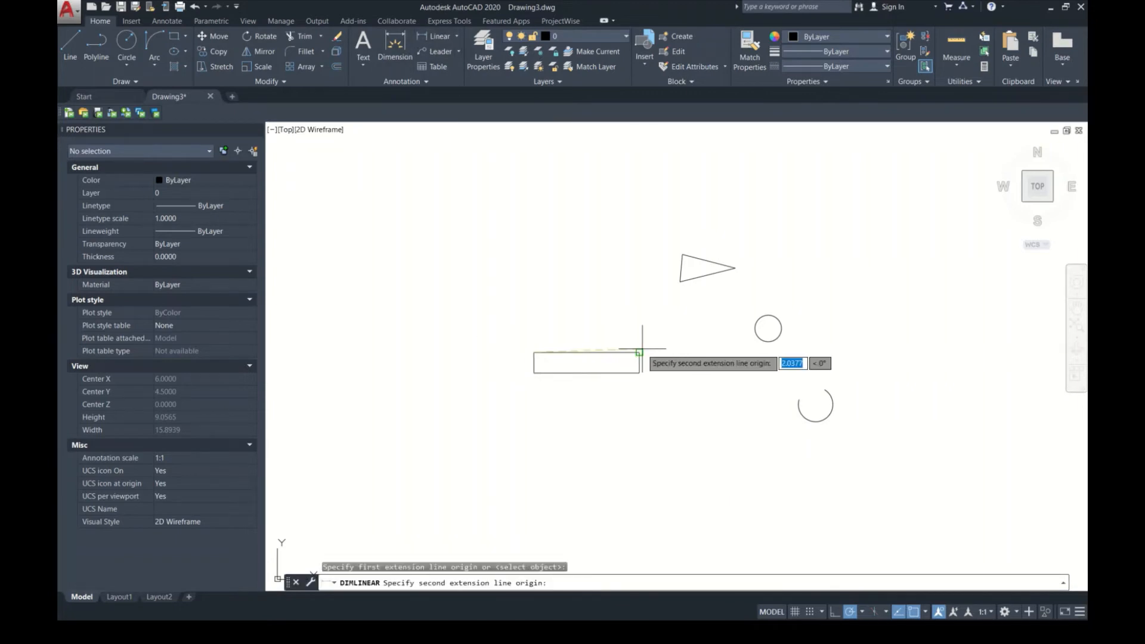
click(640, 352)
click(623, 329)
key(Return)
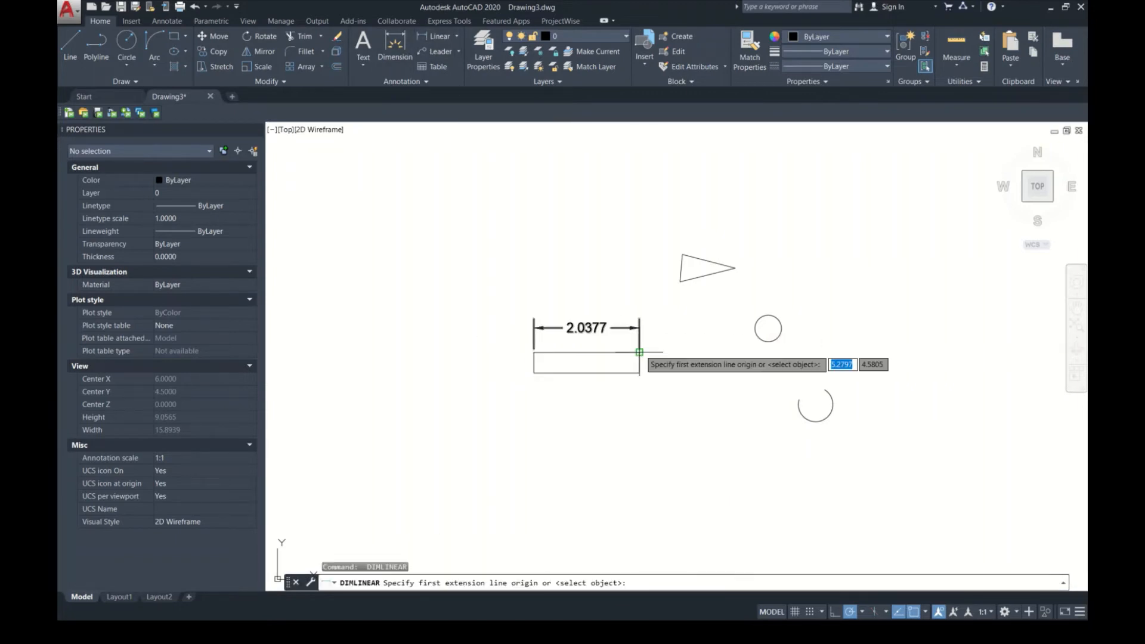
click(639, 352)
click(639, 374)
click(673, 397)
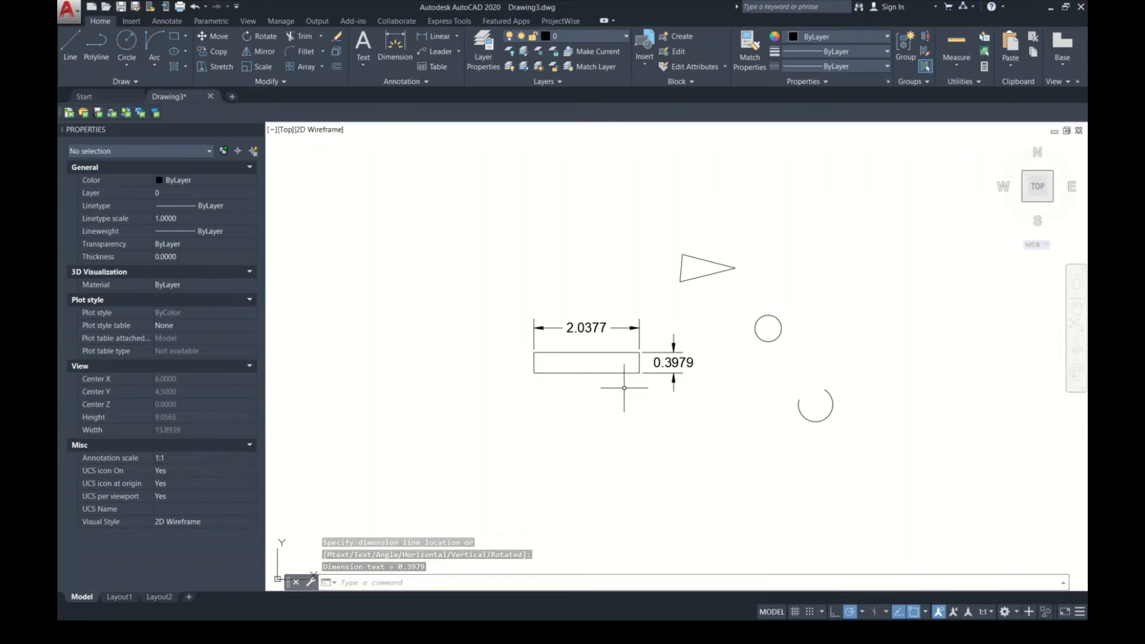
Step: Add an aligned dimension to the triangle's upper sloping edge
click(457, 36)
click(459, 93)
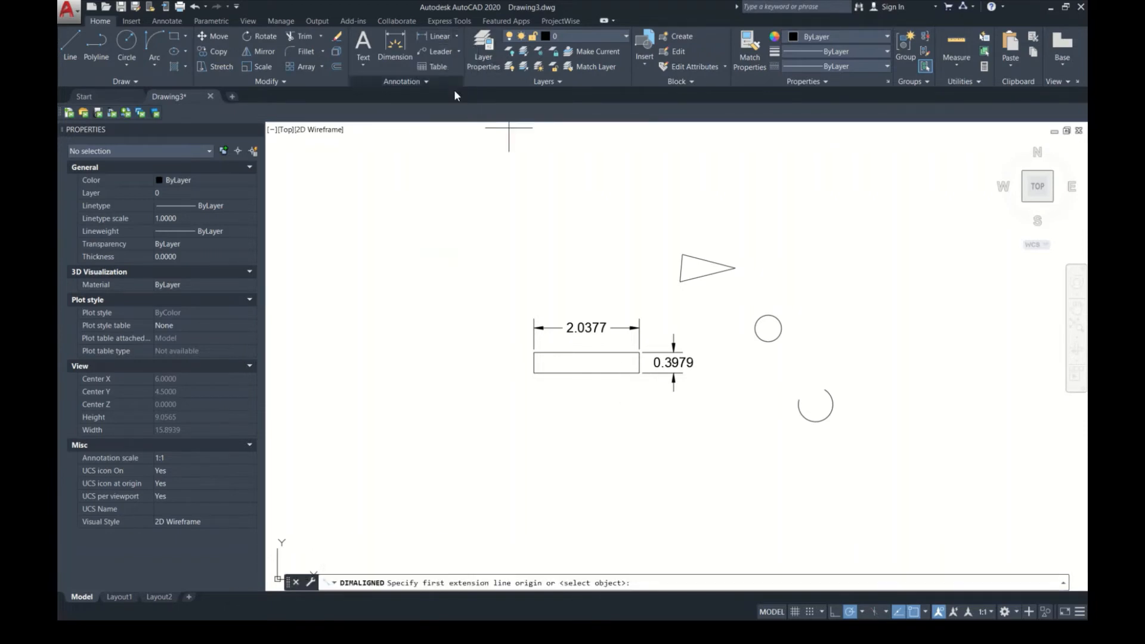
click(682, 255)
click(734, 268)
click(725, 235)
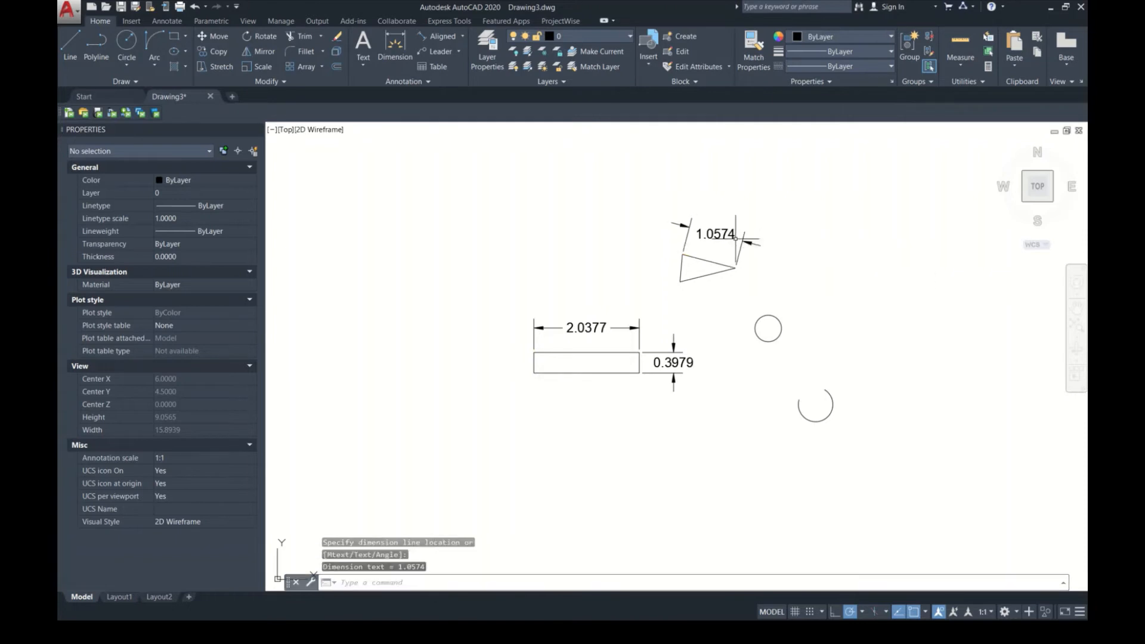
Step: Add aligned dimensions to the triangle's short left edge and its lower sloping edge
key(Return)
click(680, 282)
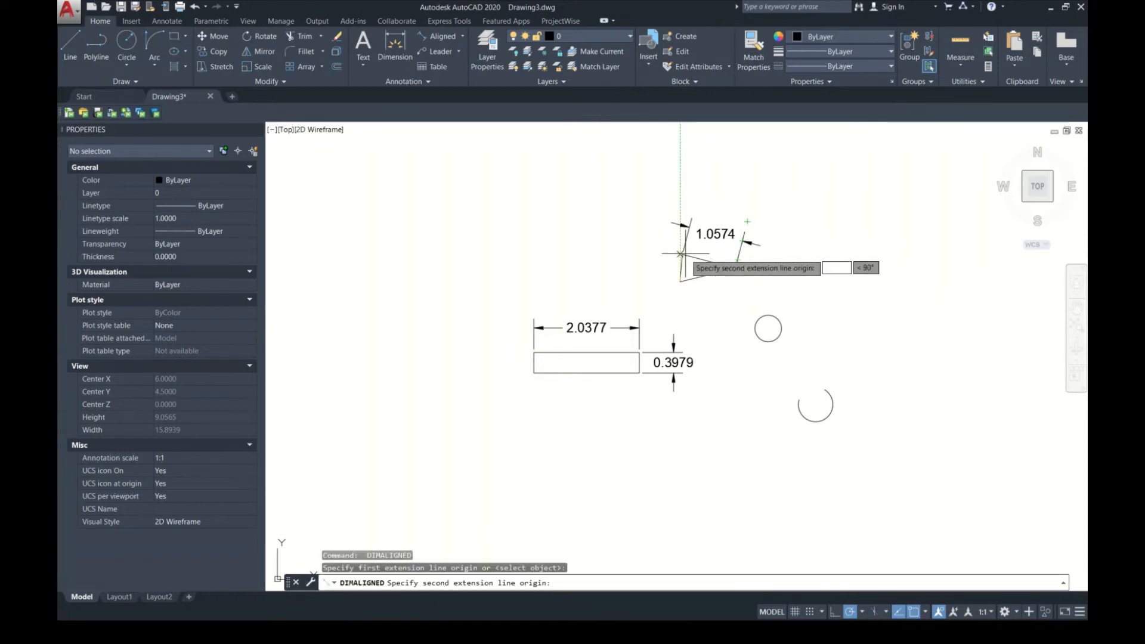
click(682, 255)
click(661, 265)
key(Return)
click(679, 282)
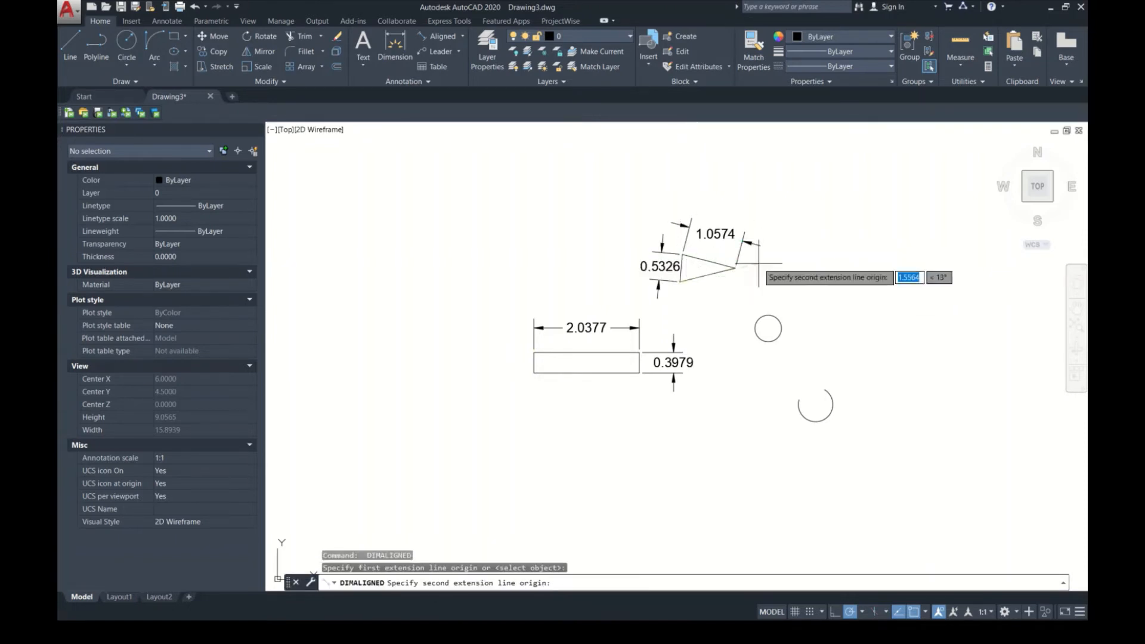
click(735, 268)
click(741, 289)
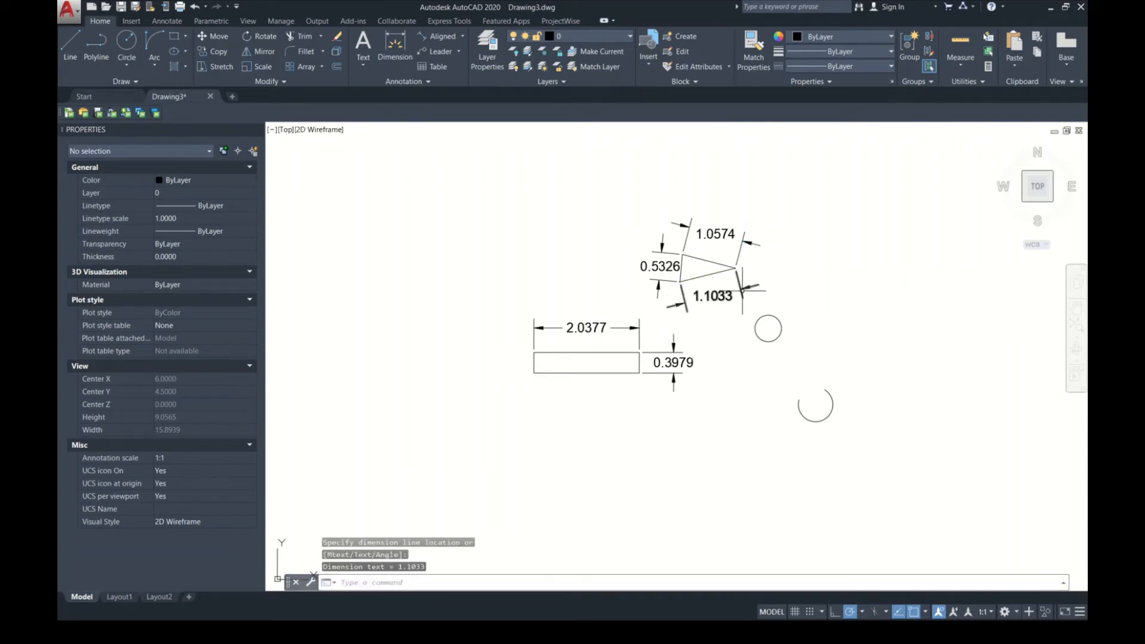
Step: Add an angular dimension across the arc's open gap, placing its text above the arc
click(464, 36)
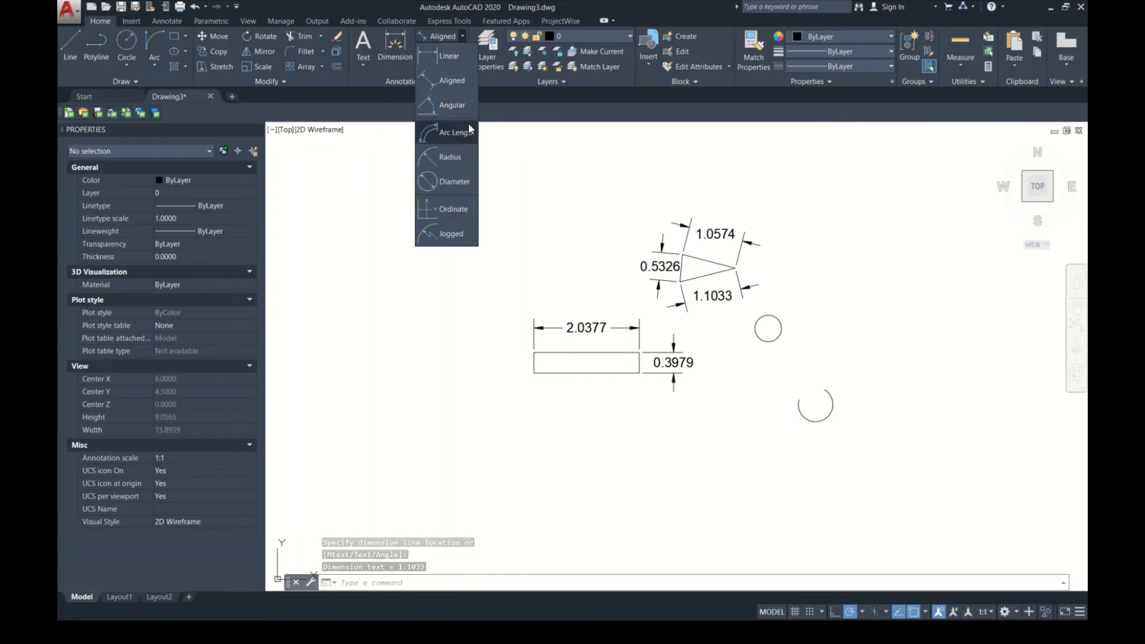
click(466, 106)
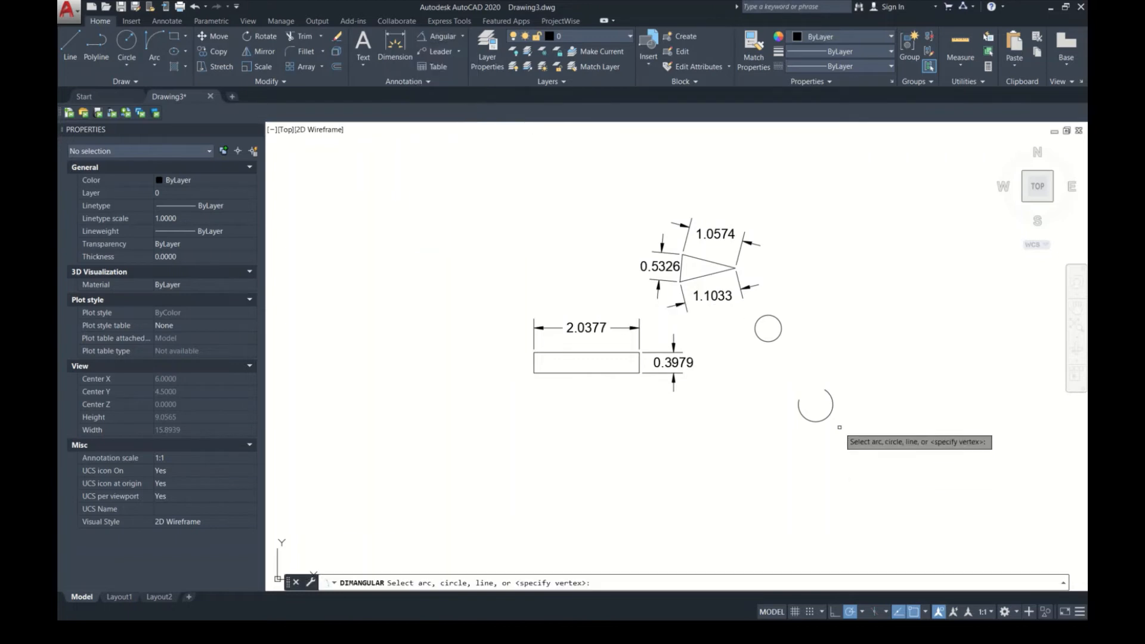
click(829, 401)
scroll(825, 399, up, 4)
scroll(826, 399, up, 2)
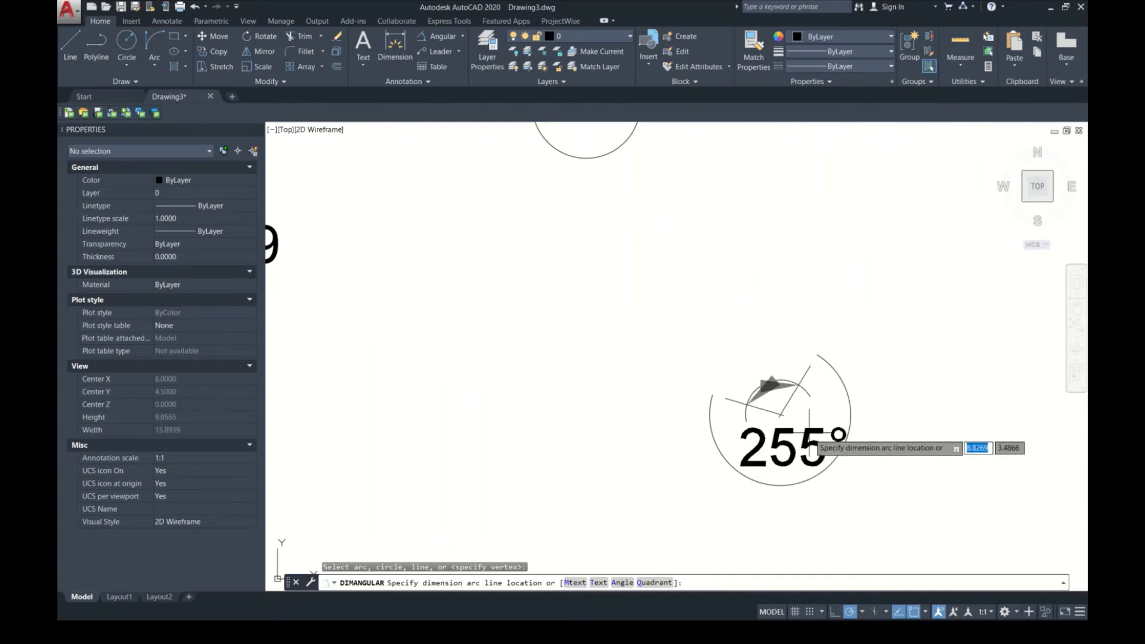
click(743, 273)
Step: Add a second angular dimension for the arc's swept angle, placed below the arc
key(Return)
click(837, 459)
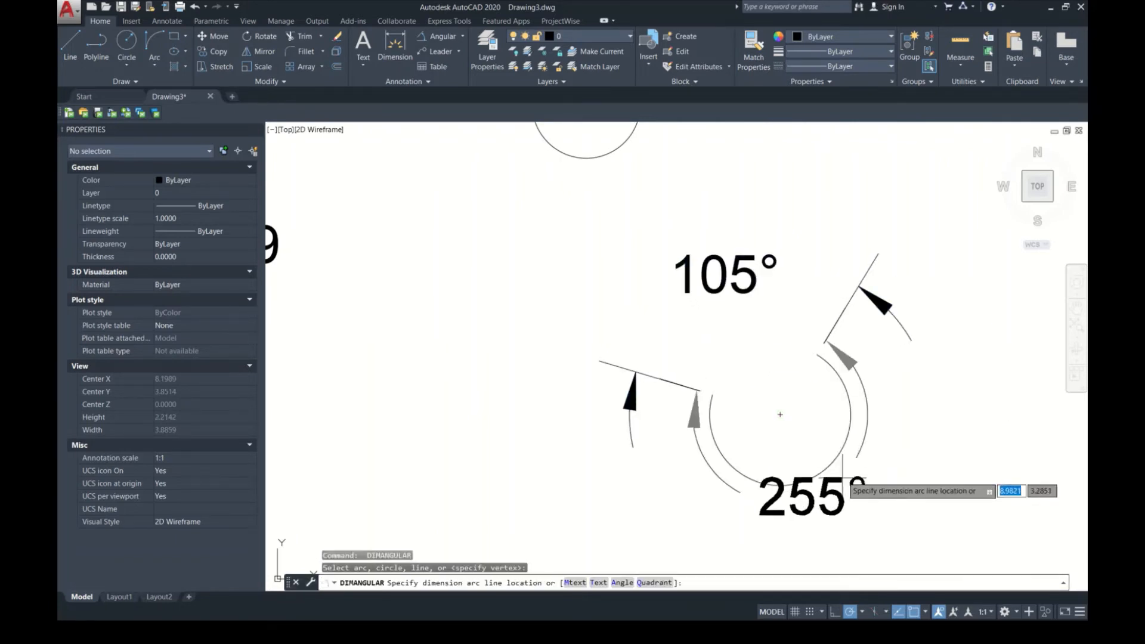
click(864, 497)
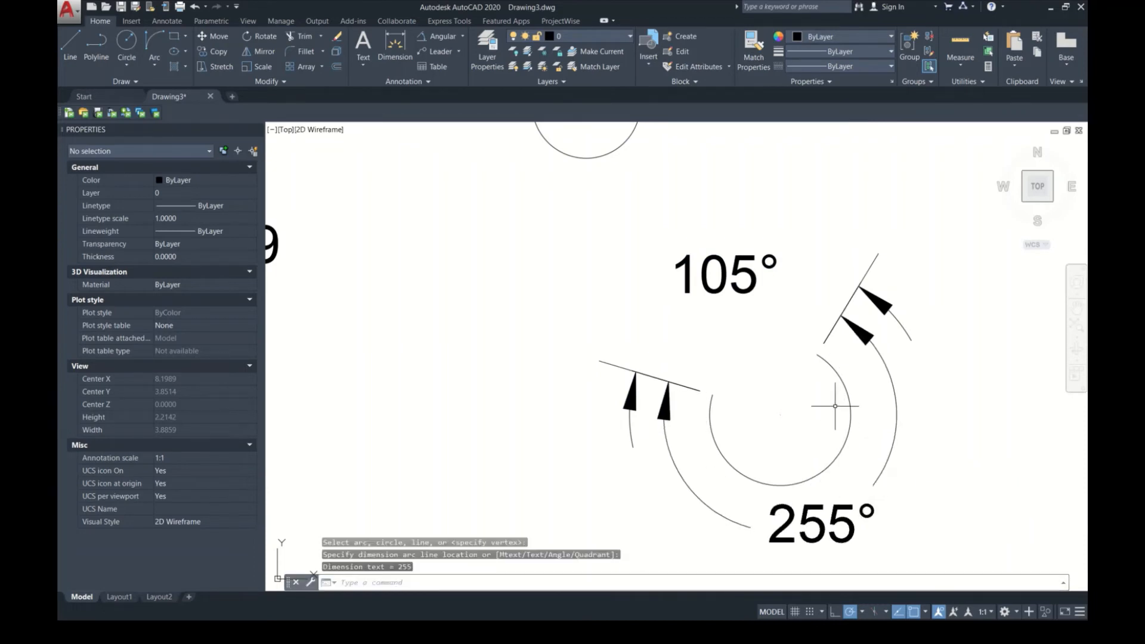
Step: Delete both angular dimensions from the open arc
scroll(825, 409, down, 2)
scroll(799, 412, down, 6)
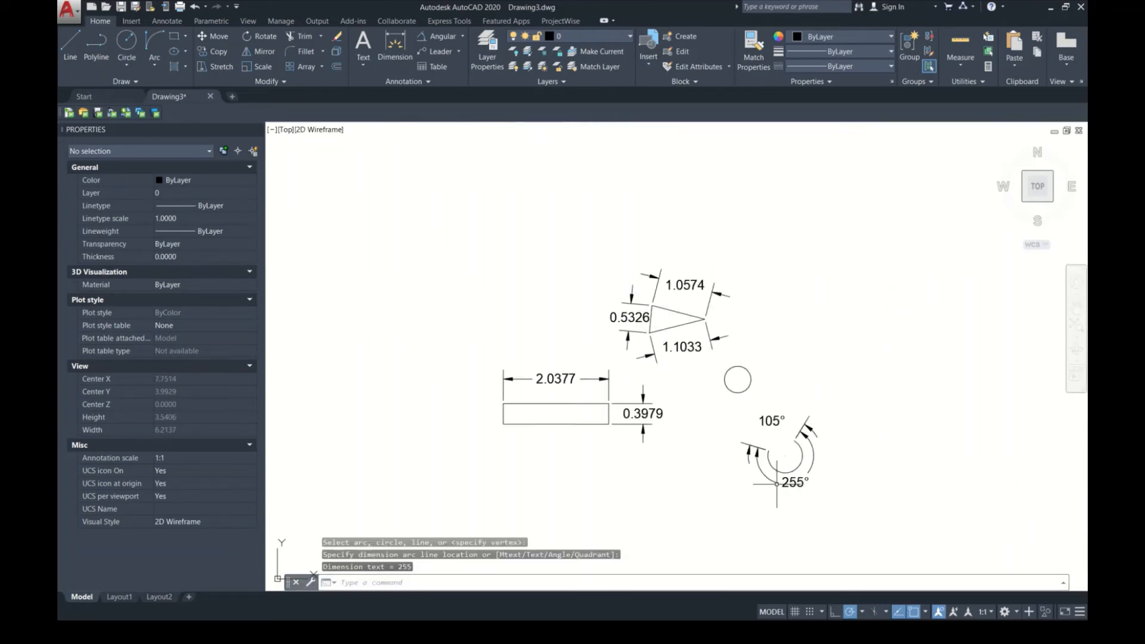
scroll(777, 461, up, 2)
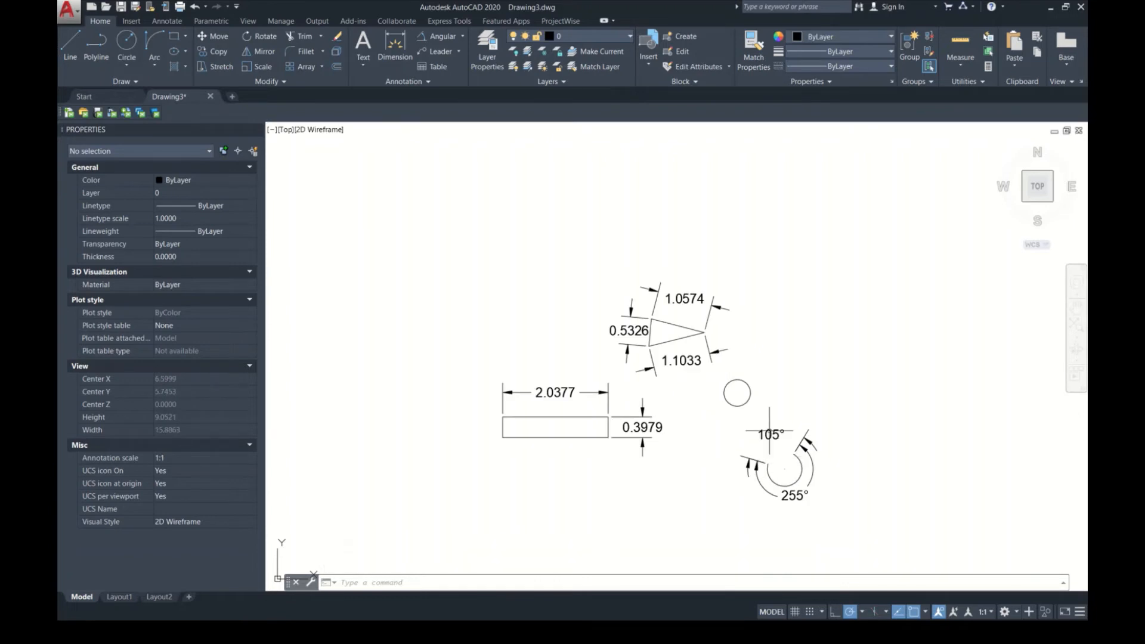
click(463, 37)
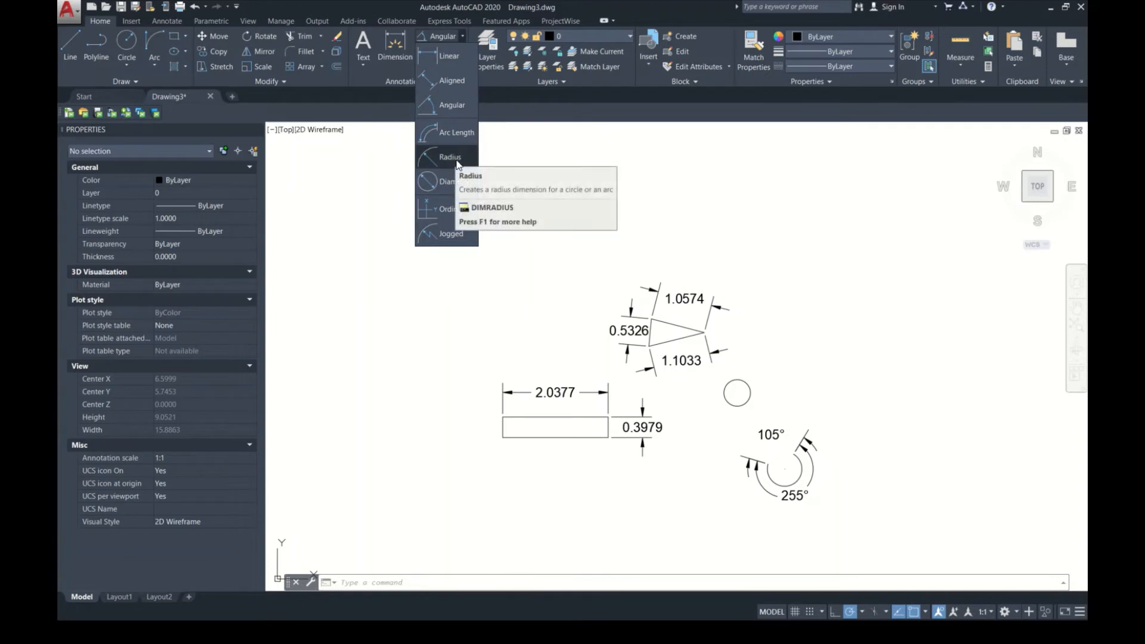
click(810, 480)
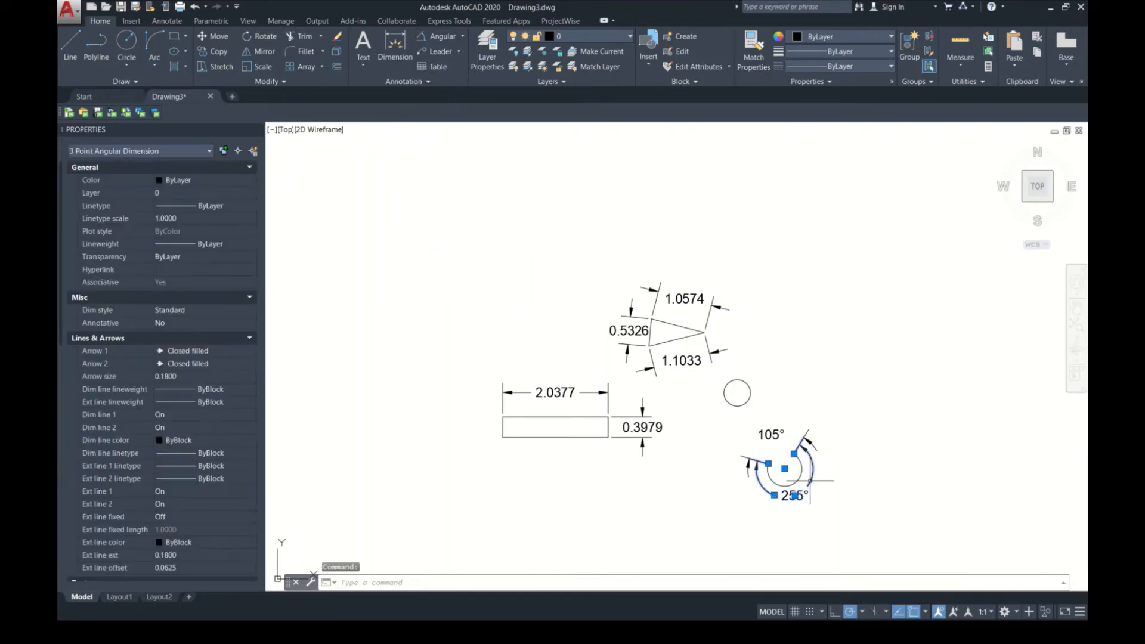
key(Delete)
click(808, 452)
click(802, 431)
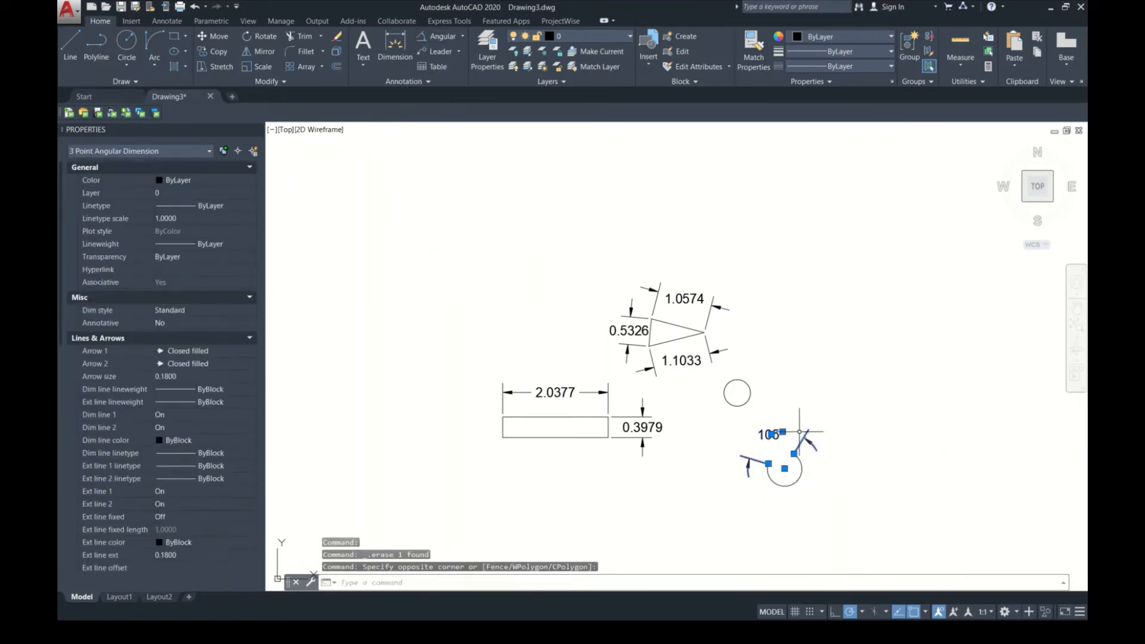
key(Delete)
Step: Add an arc length dimension to the open arc, placing its text below the arc
scroll(801, 474, up, 6)
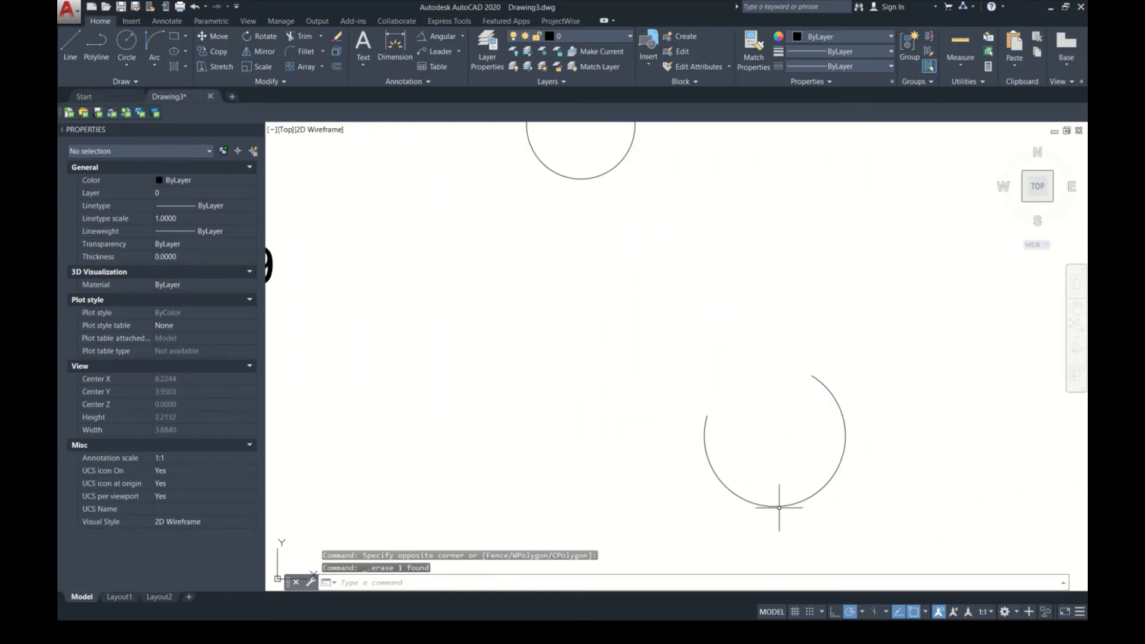
click(463, 36)
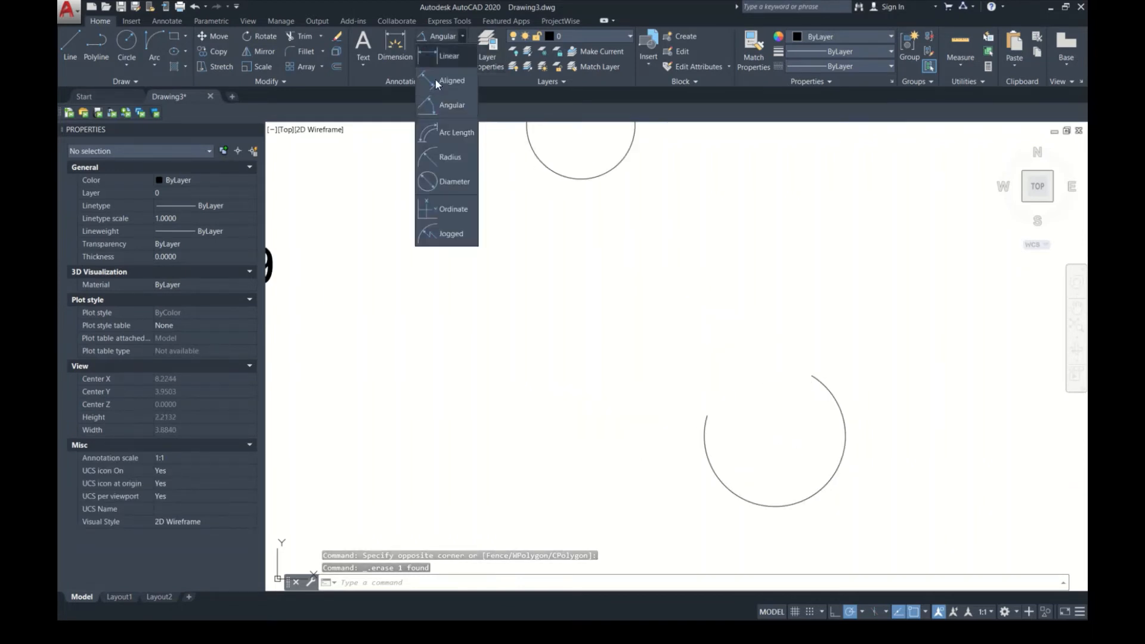
click(463, 133)
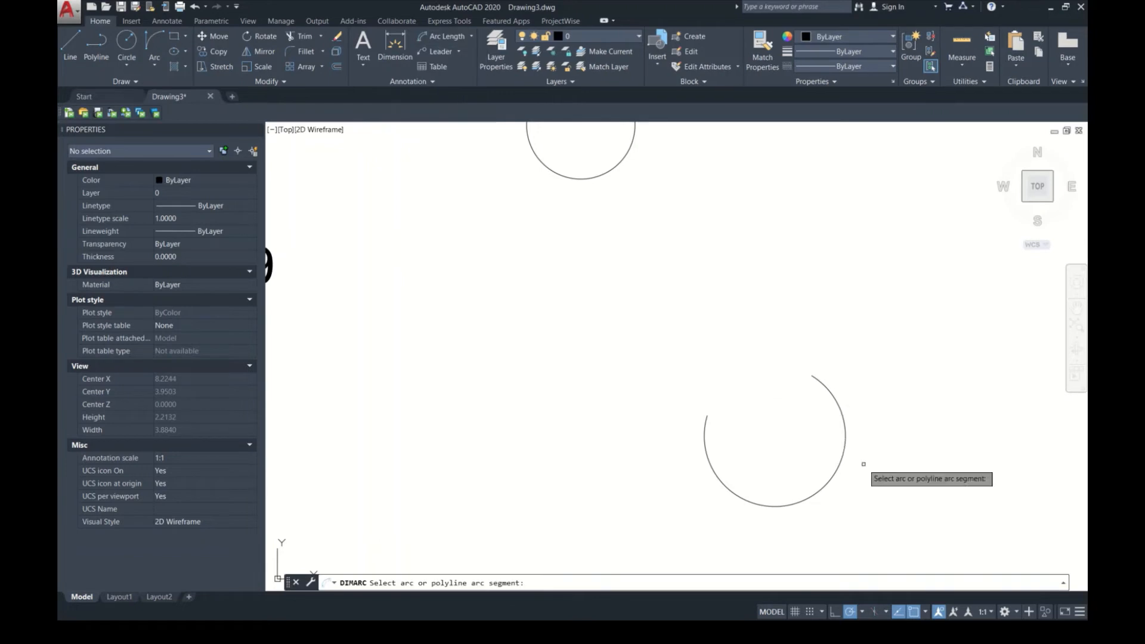
click(830, 480)
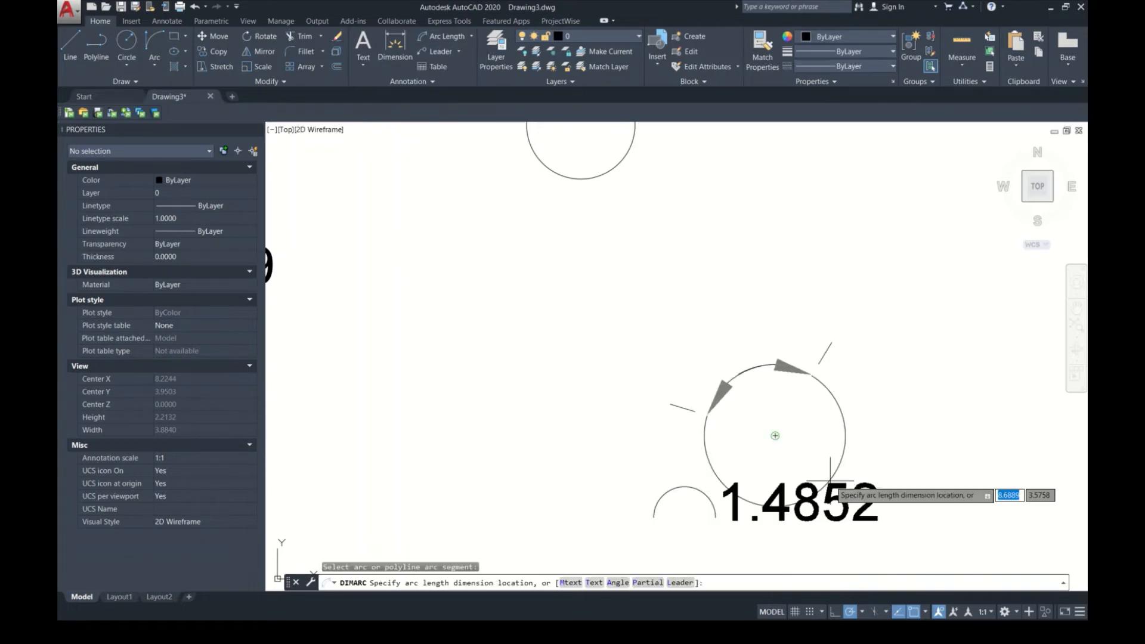
middle_drag(850, 530, 810, 400)
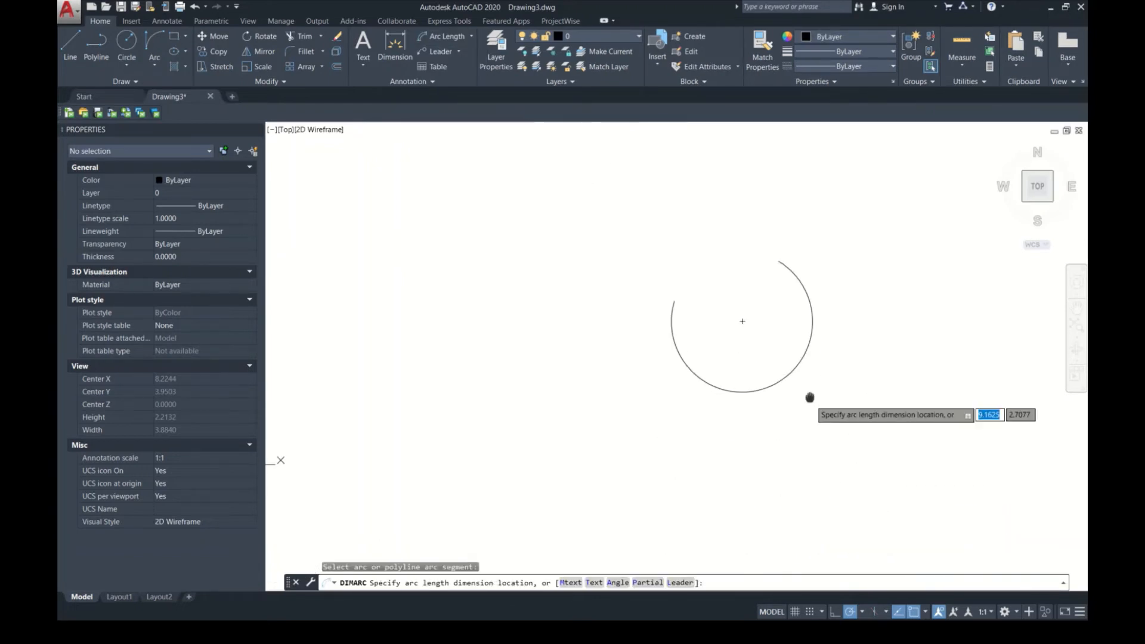
click(831, 438)
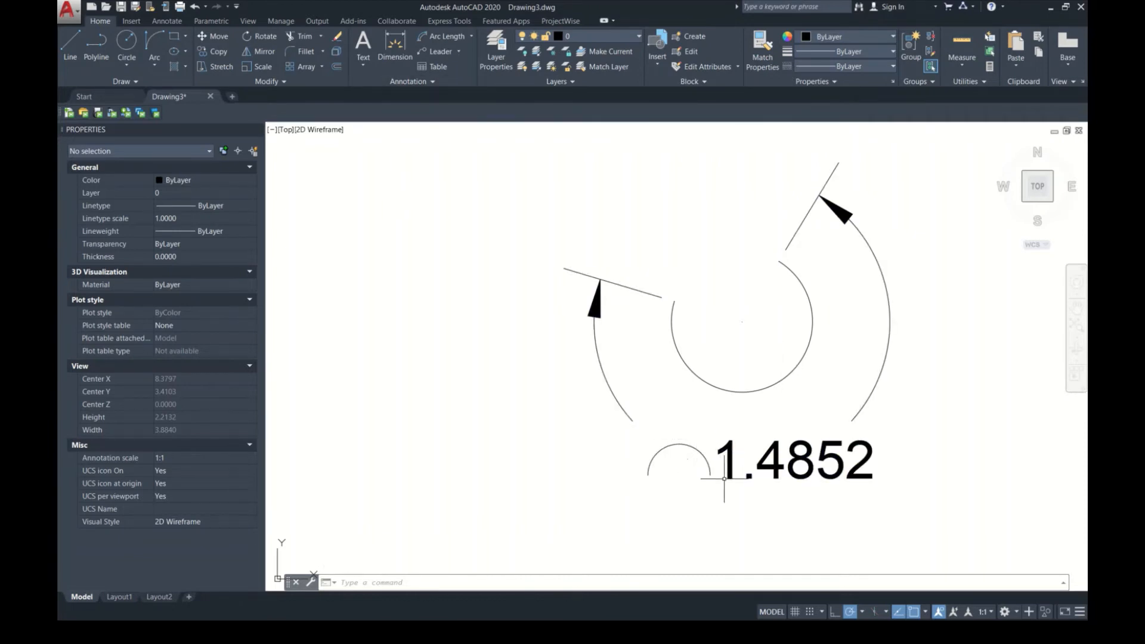
Step: Add a radius dimension to the open arc, placing the dimension line at the arc's centre
click(471, 36)
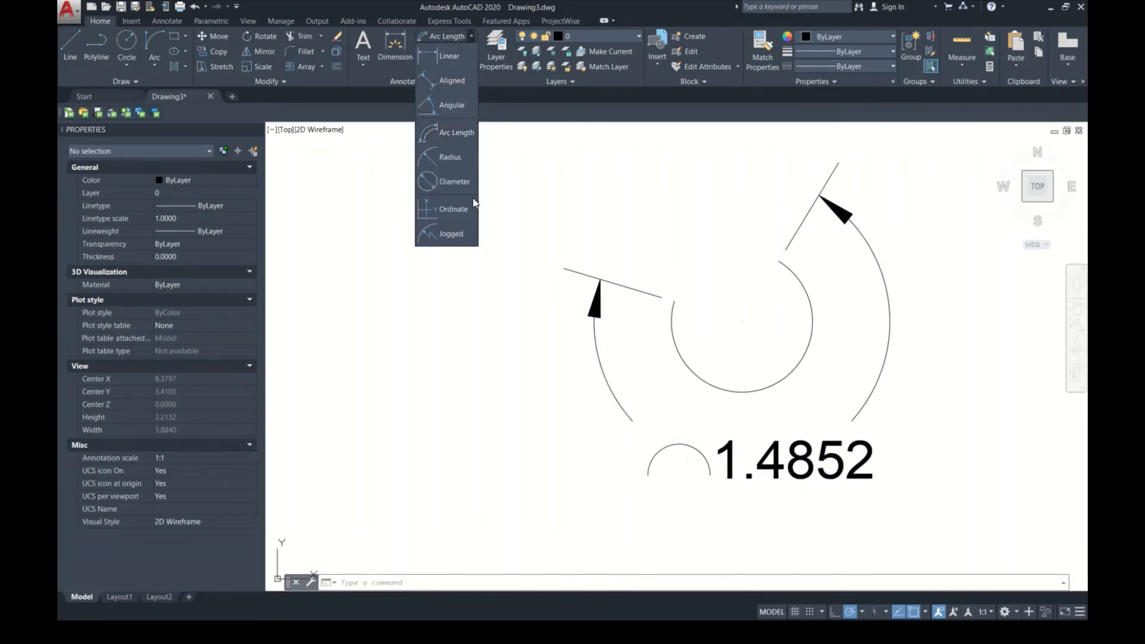
click(463, 165)
scroll(737, 418, down, 2)
click(737, 408)
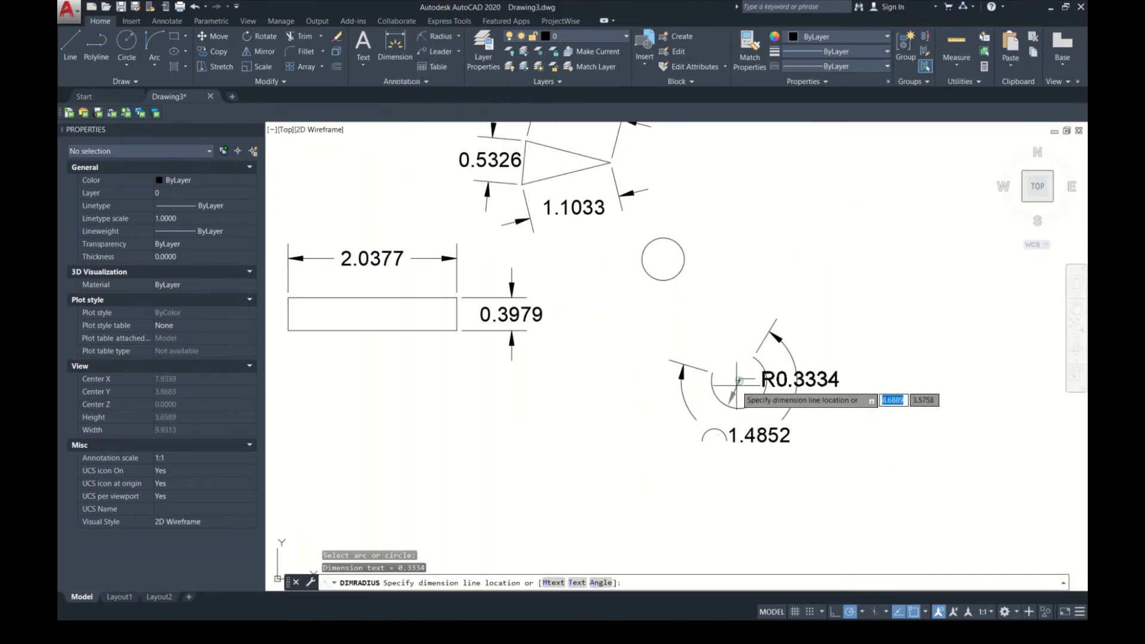
click(740, 383)
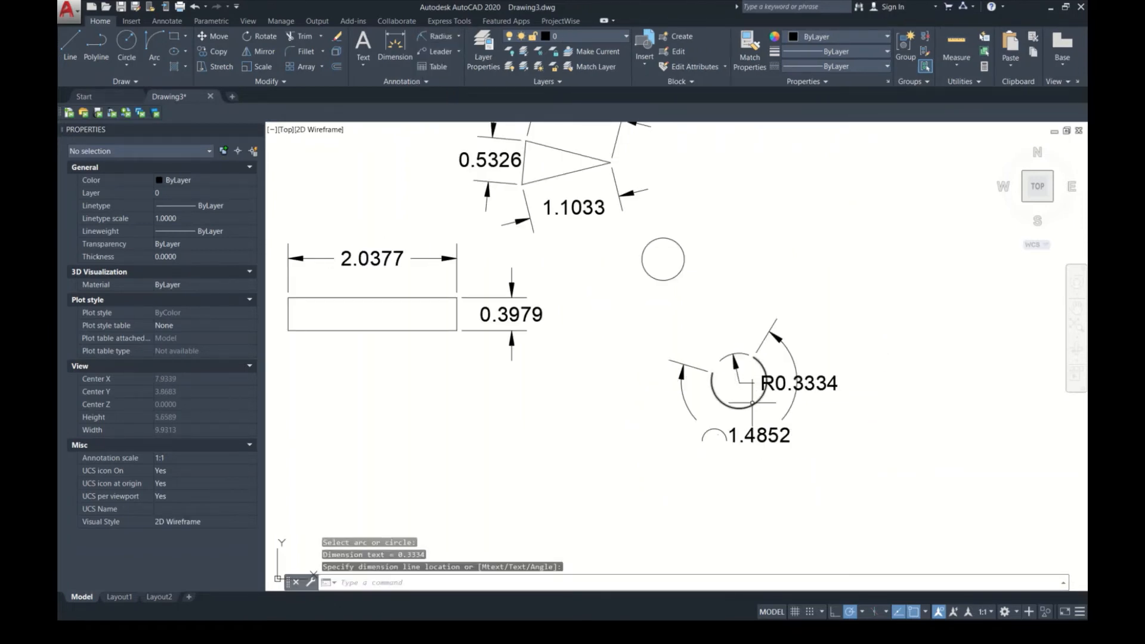
Step: Add a radius dimension to the full circle, placing its text just outside the circle on the lower right
key(alt)
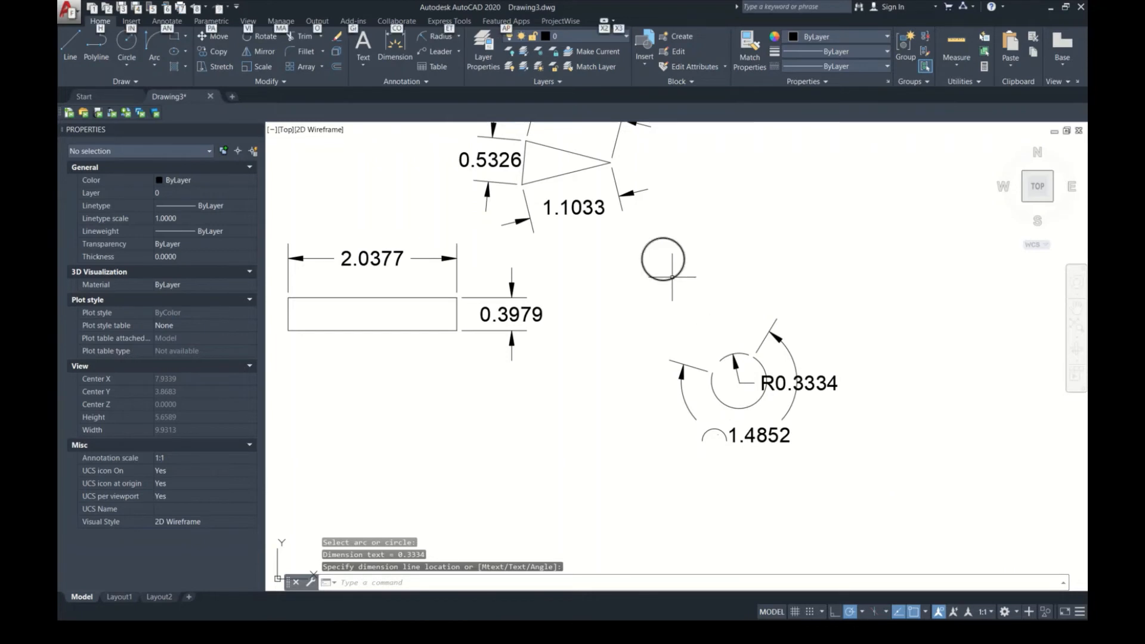
click(672, 277)
key(Return)
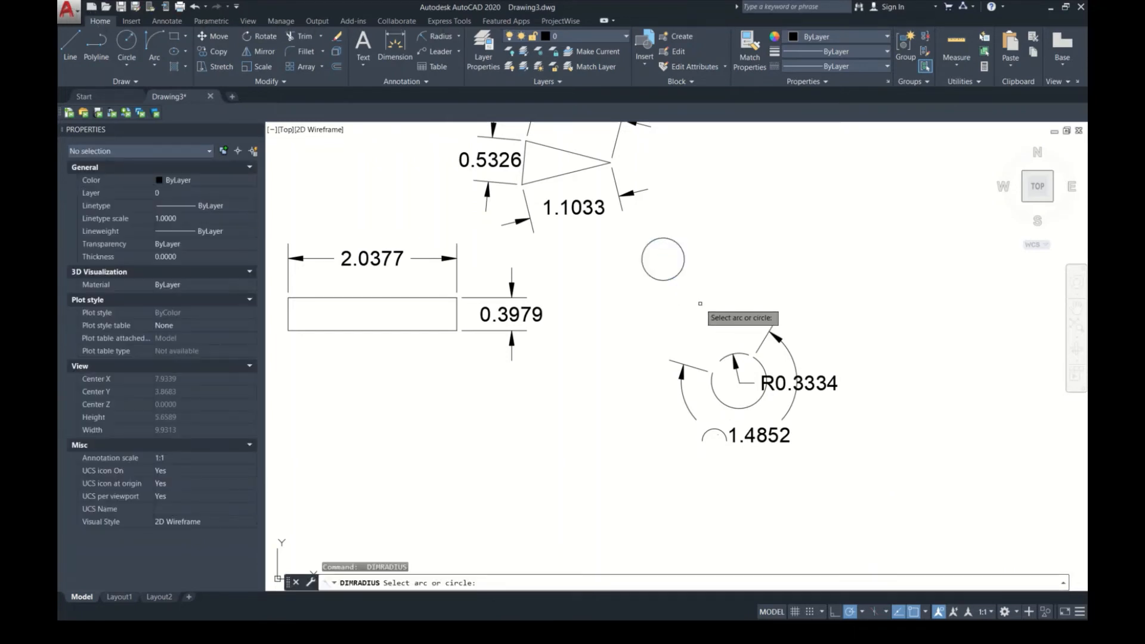
click(674, 275)
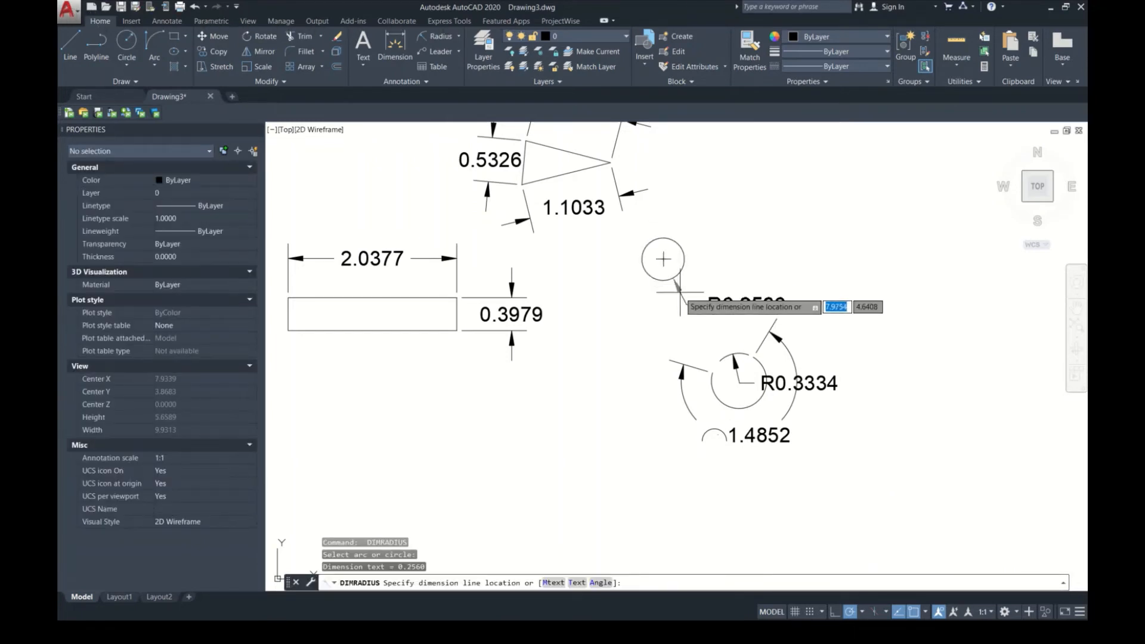
click(679, 292)
scroll(715, 290, up, 2)
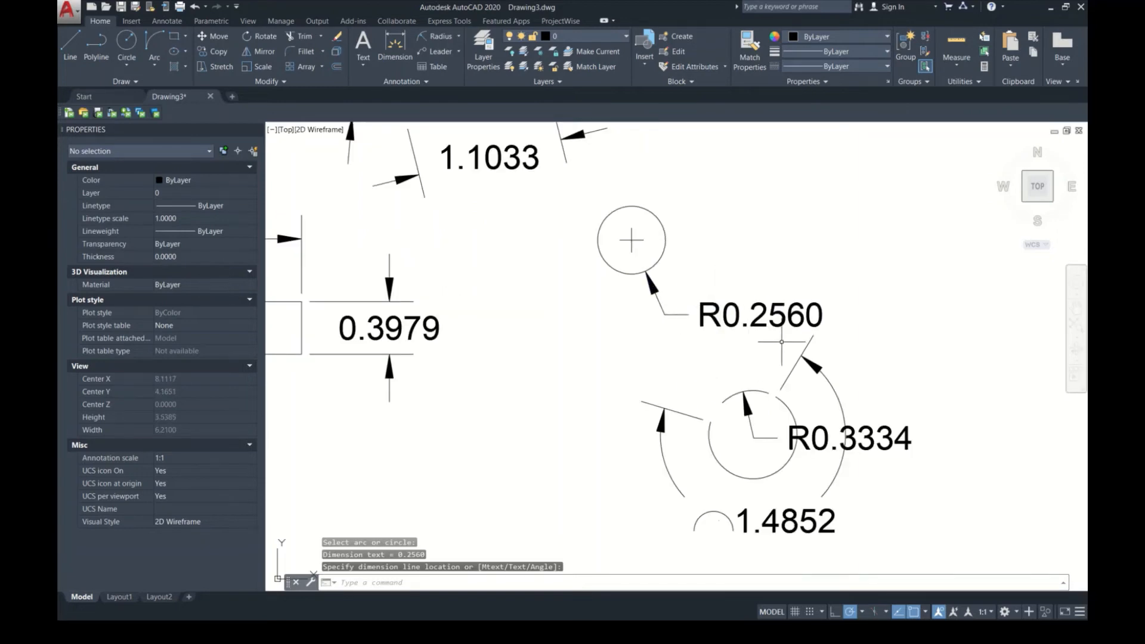
Step: Add a diameter dimension to the full circle, placing its text outside the circle on the upper right
middle_drag(764, 353, 790, 399)
drag(700, 335, 776, 359)
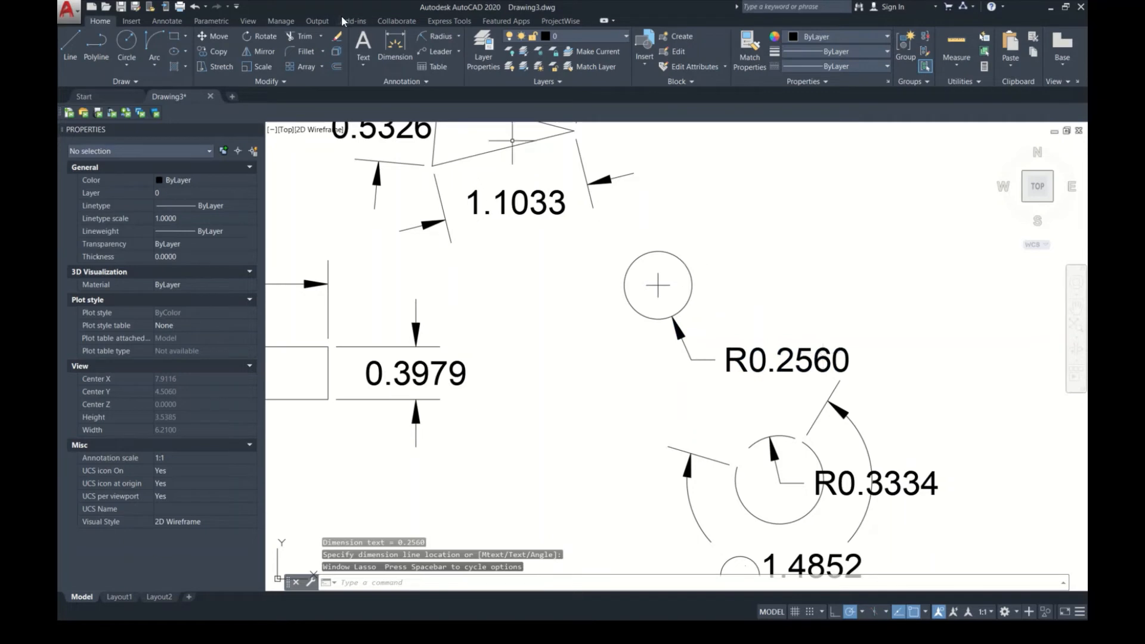
click(459, 36)
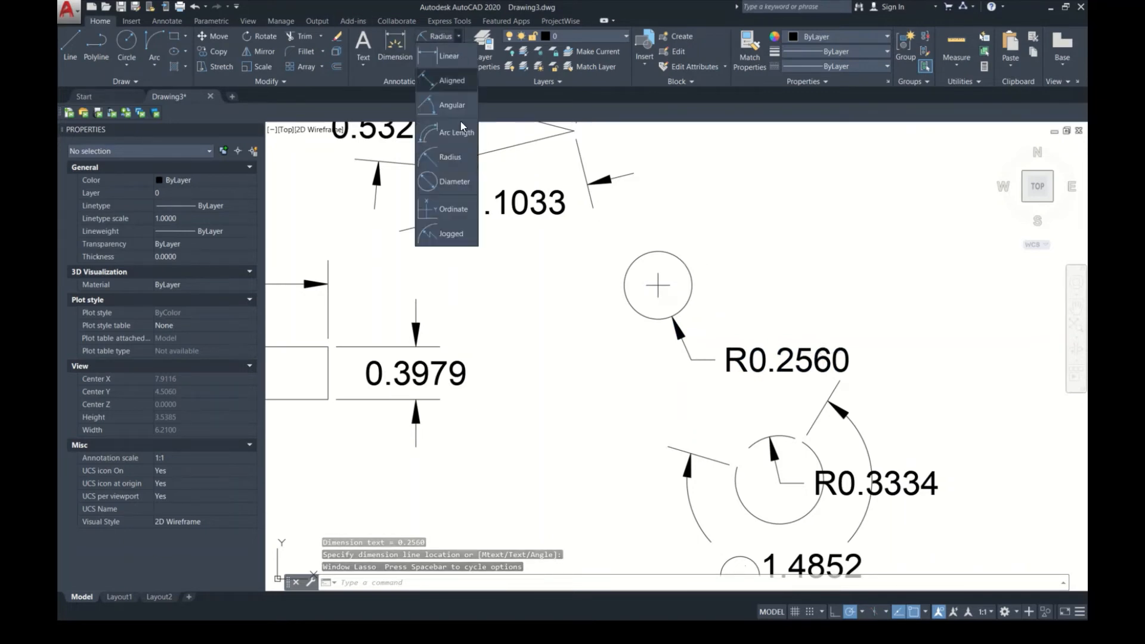
click(454, 180)
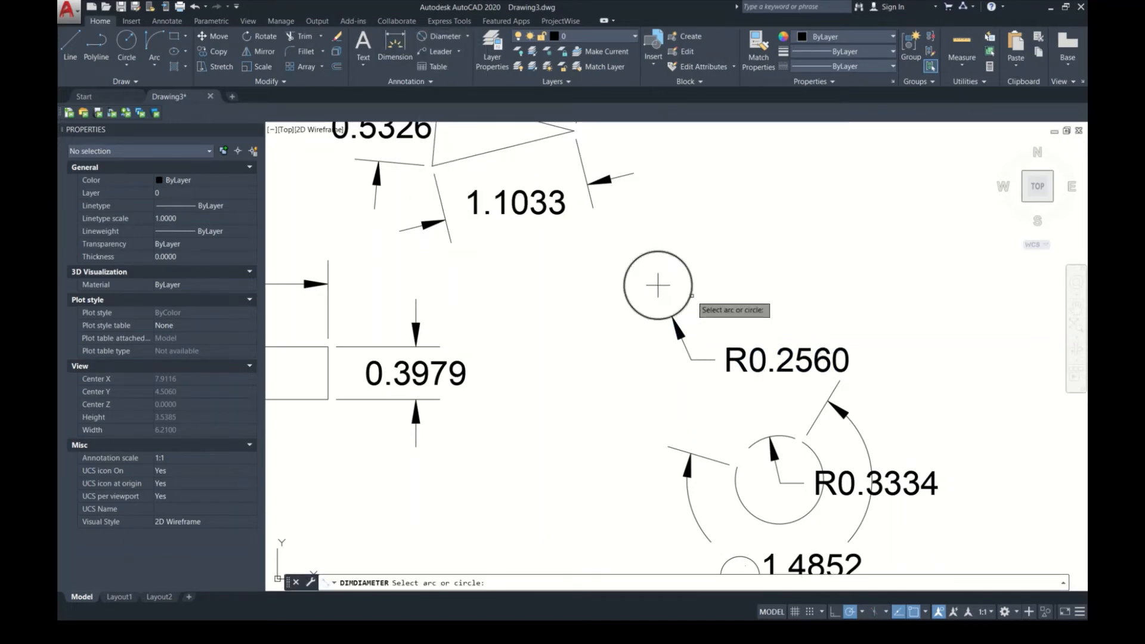
click(692, 295)
click(756, 255)
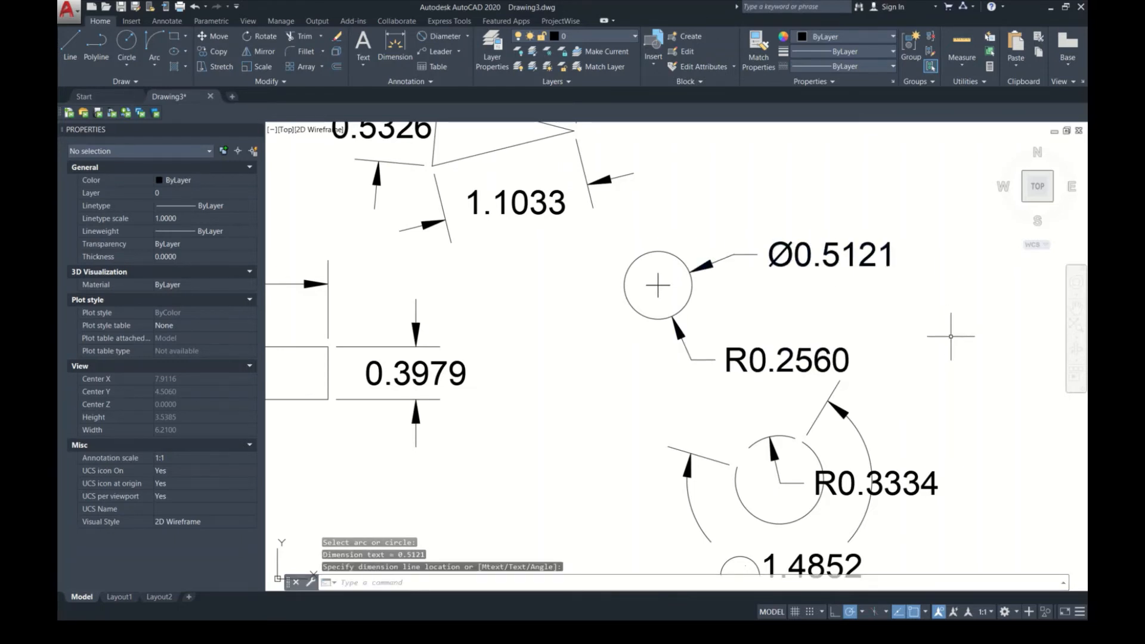
Step: Stretch the dimensioned circle by its quadrant grips to a radius of about 0.71 and shrink it back to about 0.47
scroll(759, 294, down, 4)
click(756, 281)
click(730, 290)
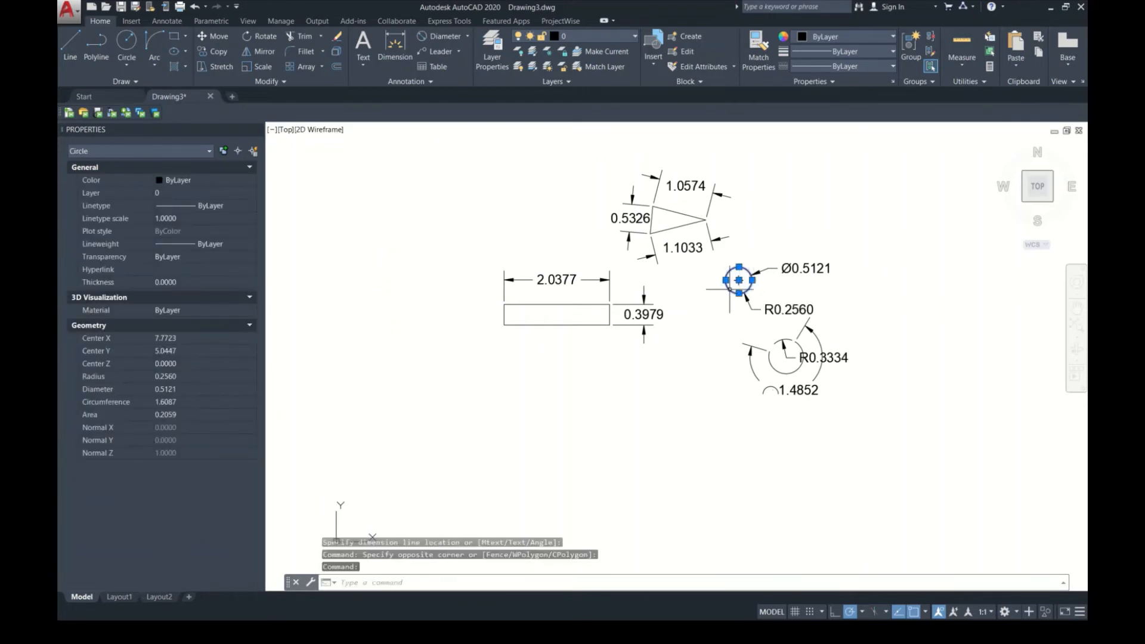
click(726, 280)
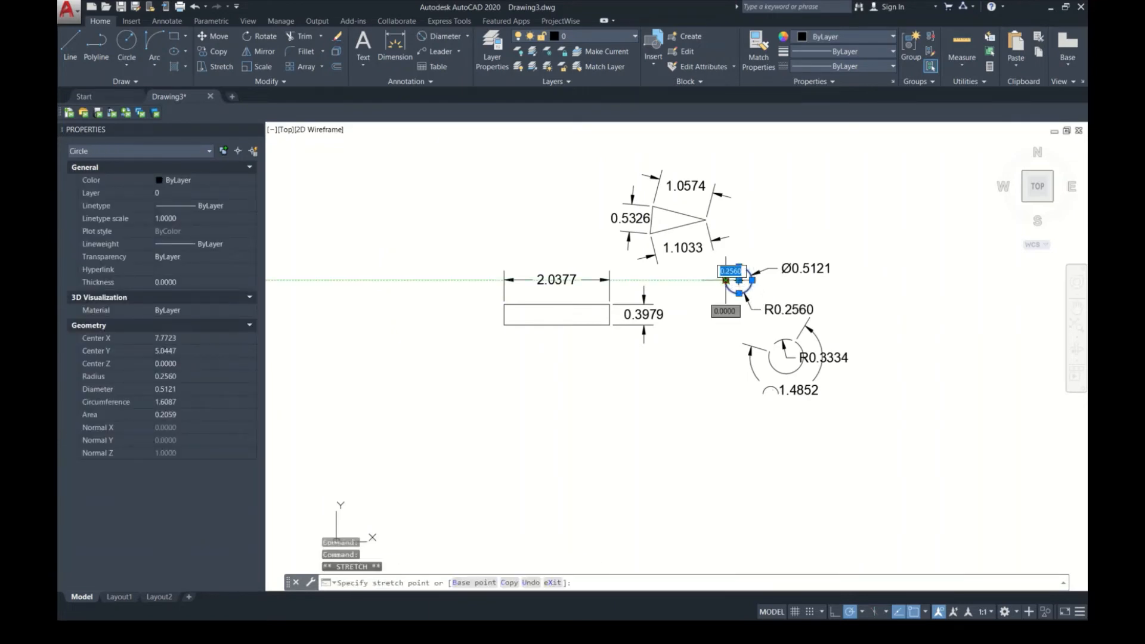
click(775, 285)
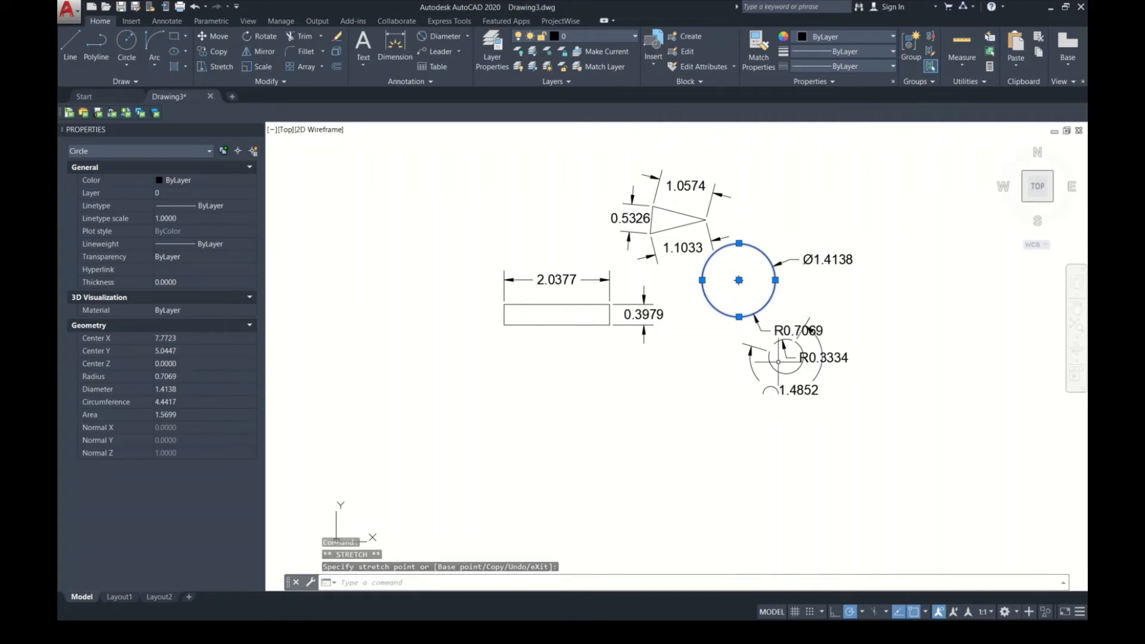
click(775, 280)
click(763, 281)
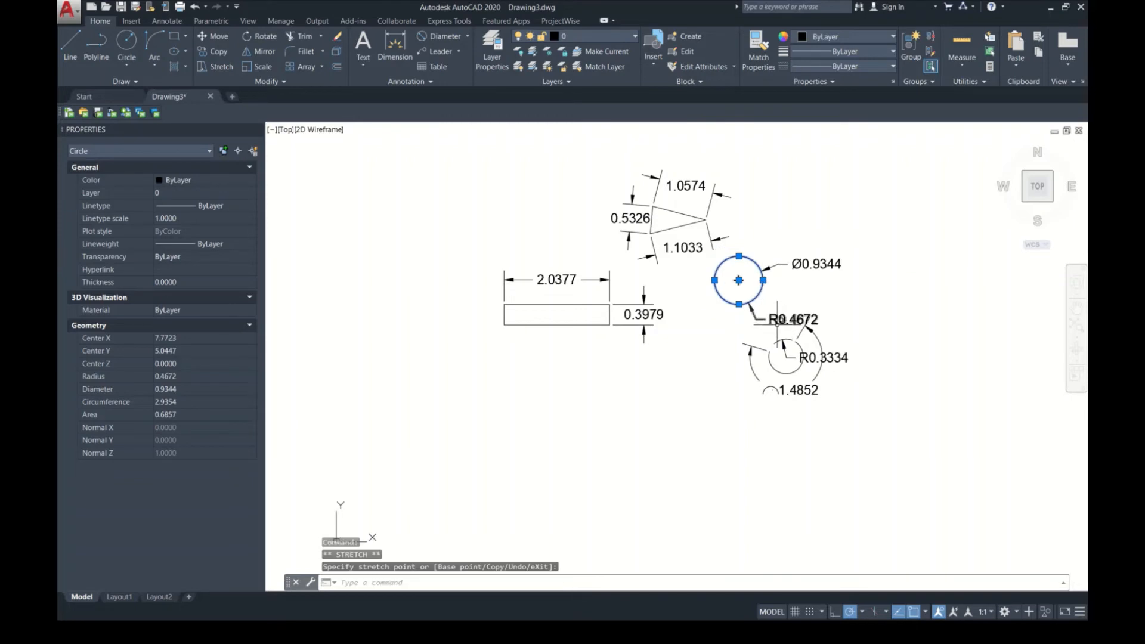
key(Escape)
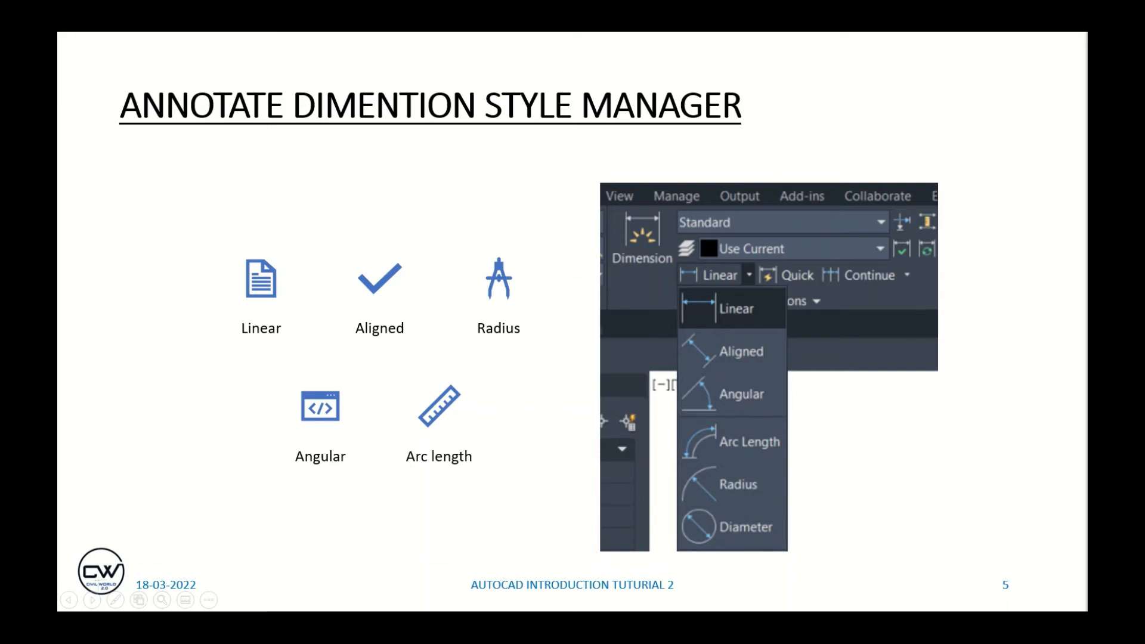
key(Right)
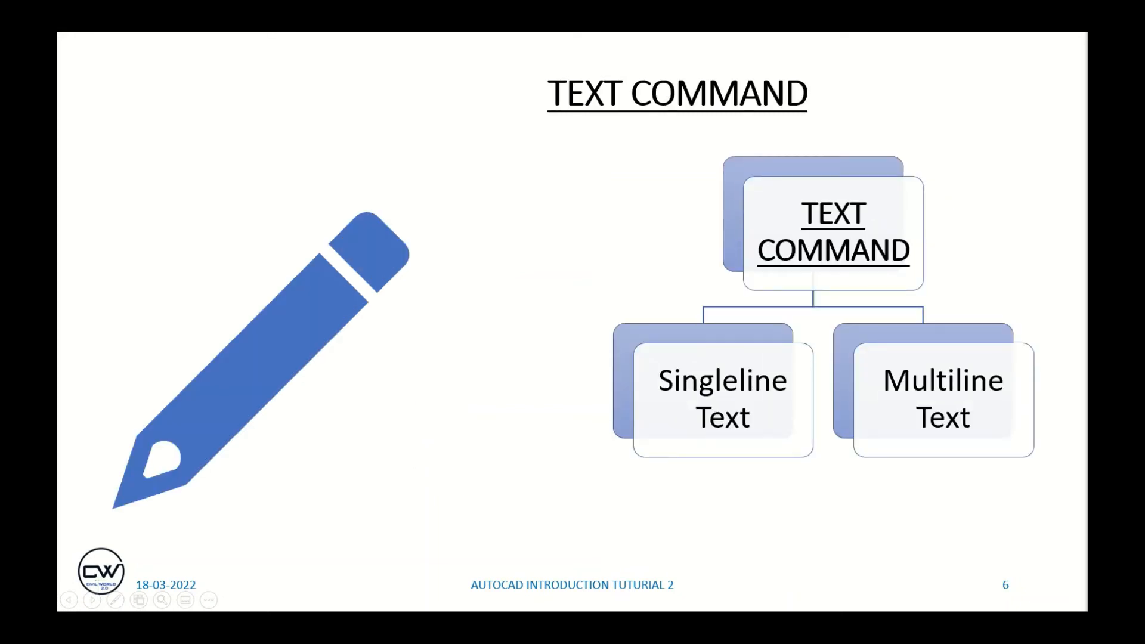
key(Left)
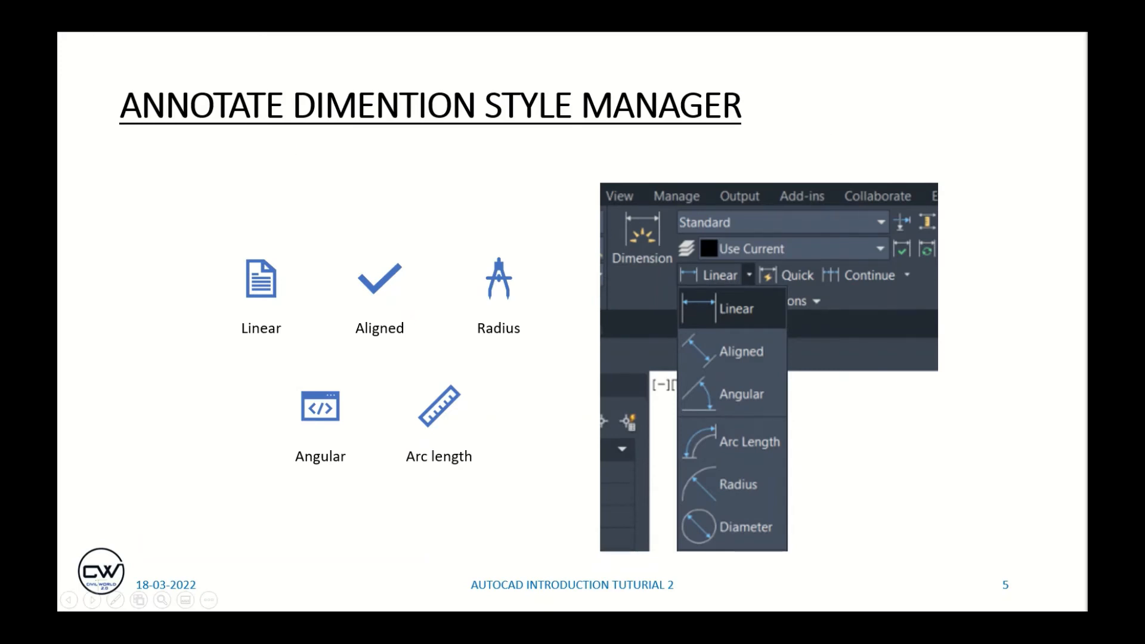
Step: Switch back to AutoCAD and open the Dimension Style Manager
key(alt+Tab)
scroll(725, 370, down, 2)
middle_drag(650, 383, 889, 426)
middle_drag(636, 340, 573, 343)
text(D)
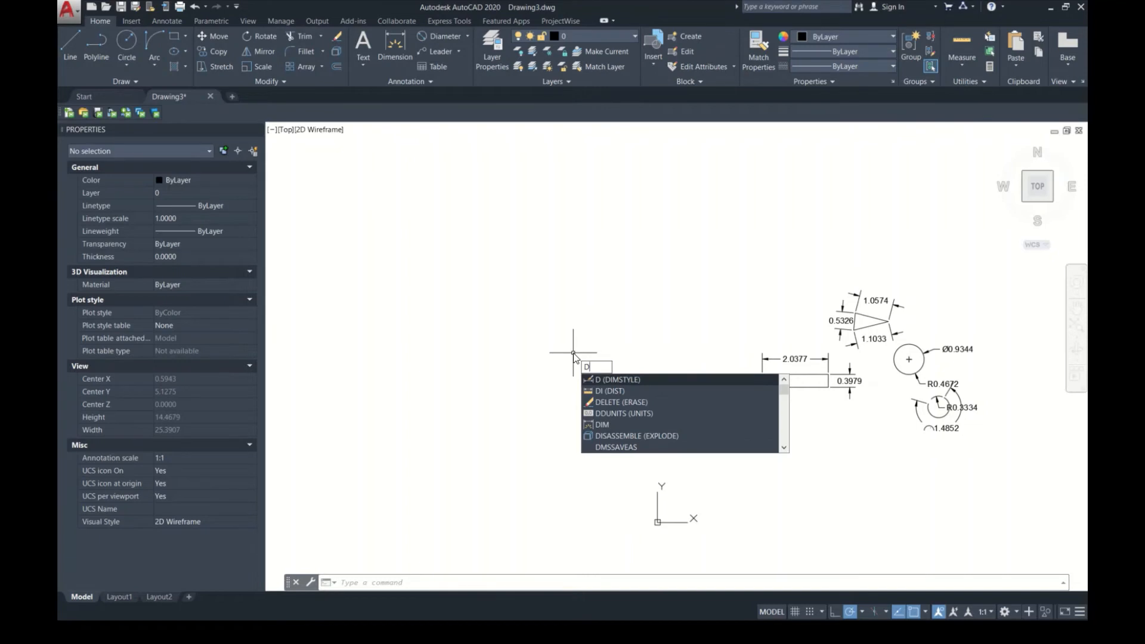
key(Return)
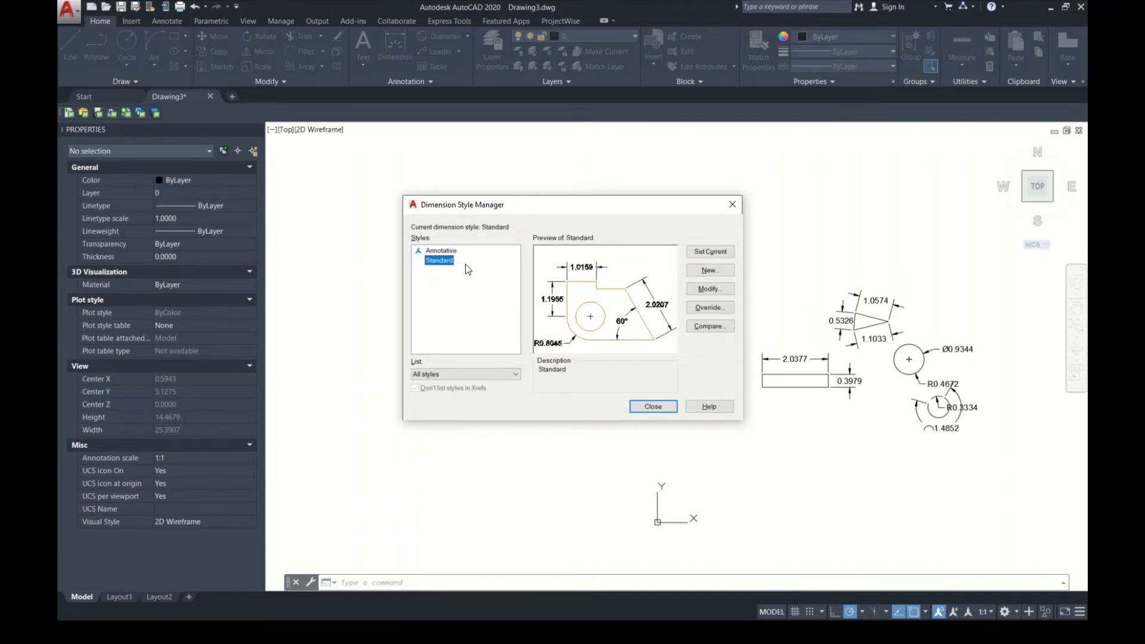
Step: Modify the Standard dimension style by setting the dimension line color to Green, and move the dialog aside
click(720, 287)
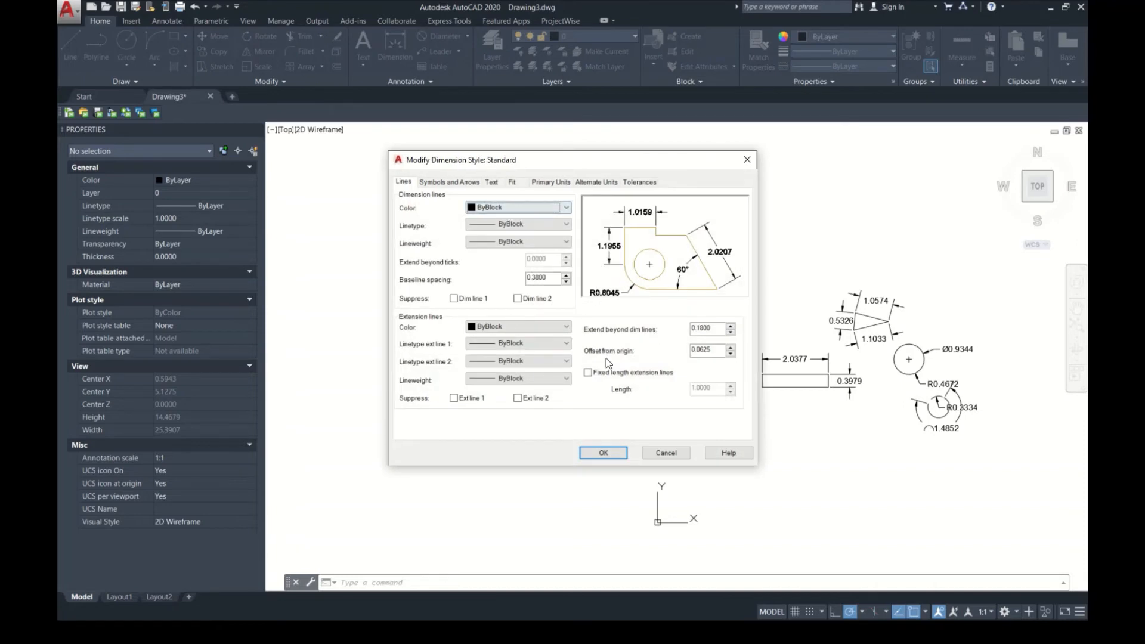
click(511, 209)
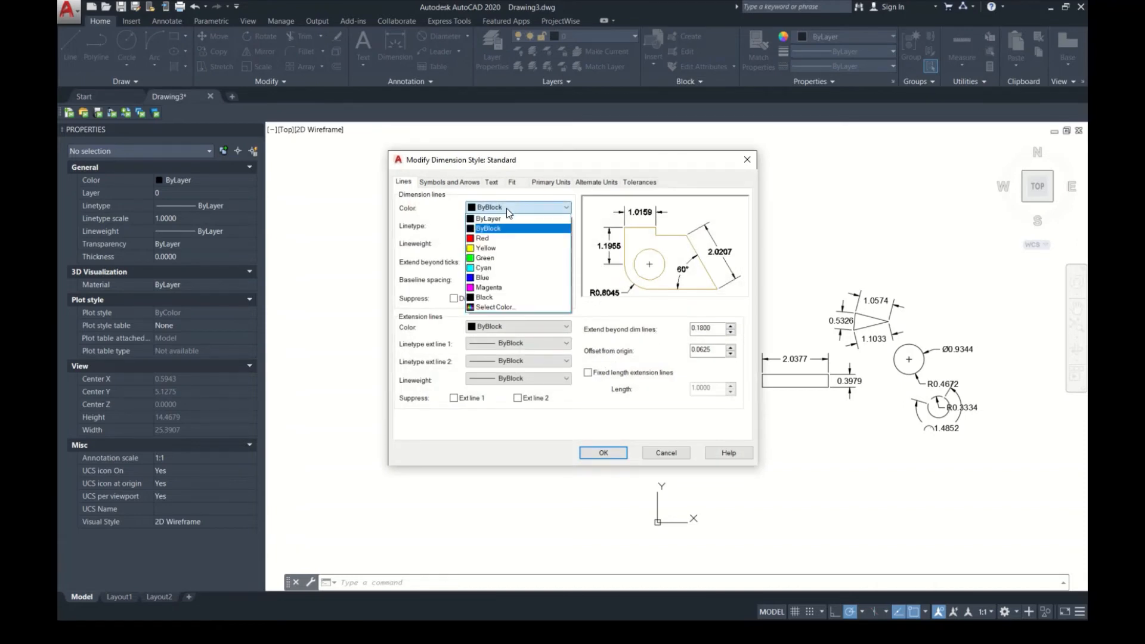
click(486, 258)
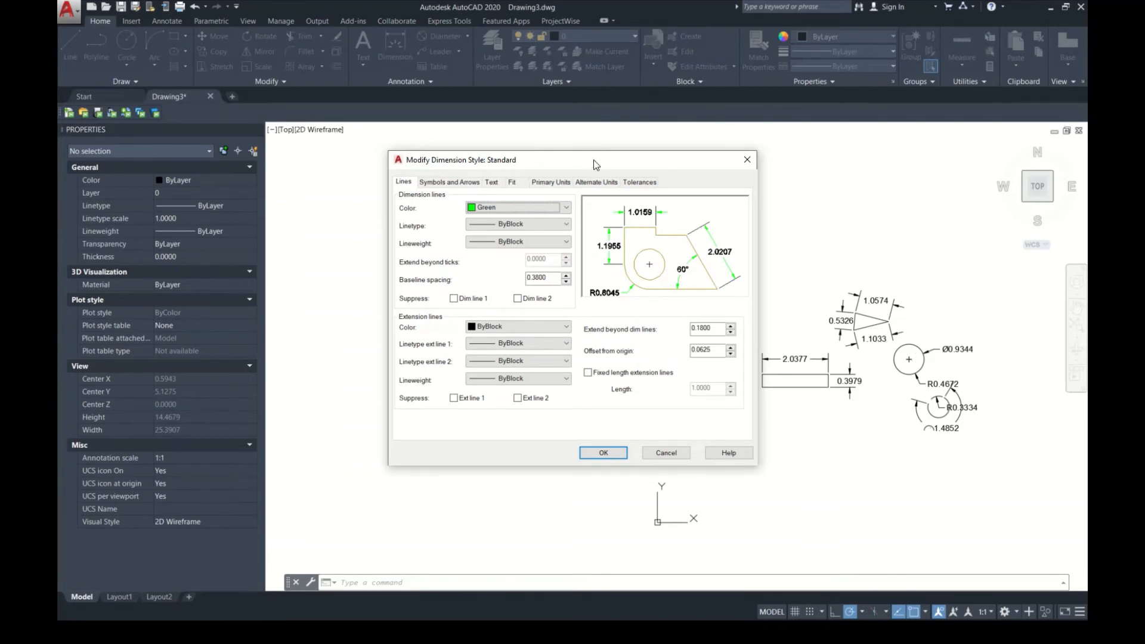
drag(593, 159, 801, 174)
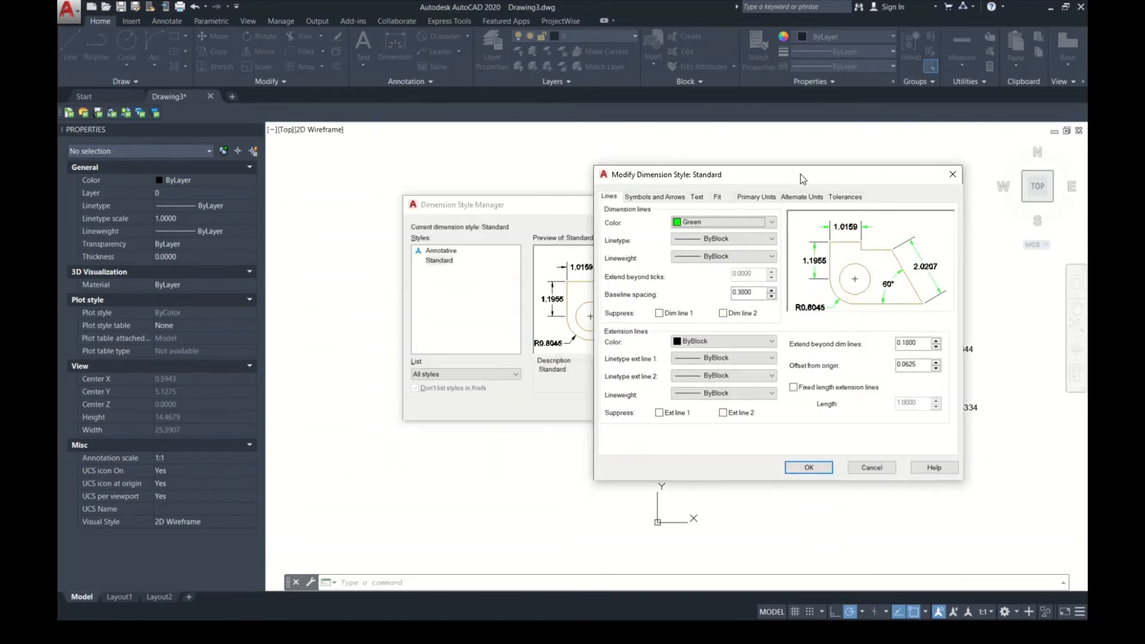
Step: Reposition the Modify Dimension Style dialog, and set the dimension lines to ByLayer linetype and 0.30 mm lineweight
click(448, 267)
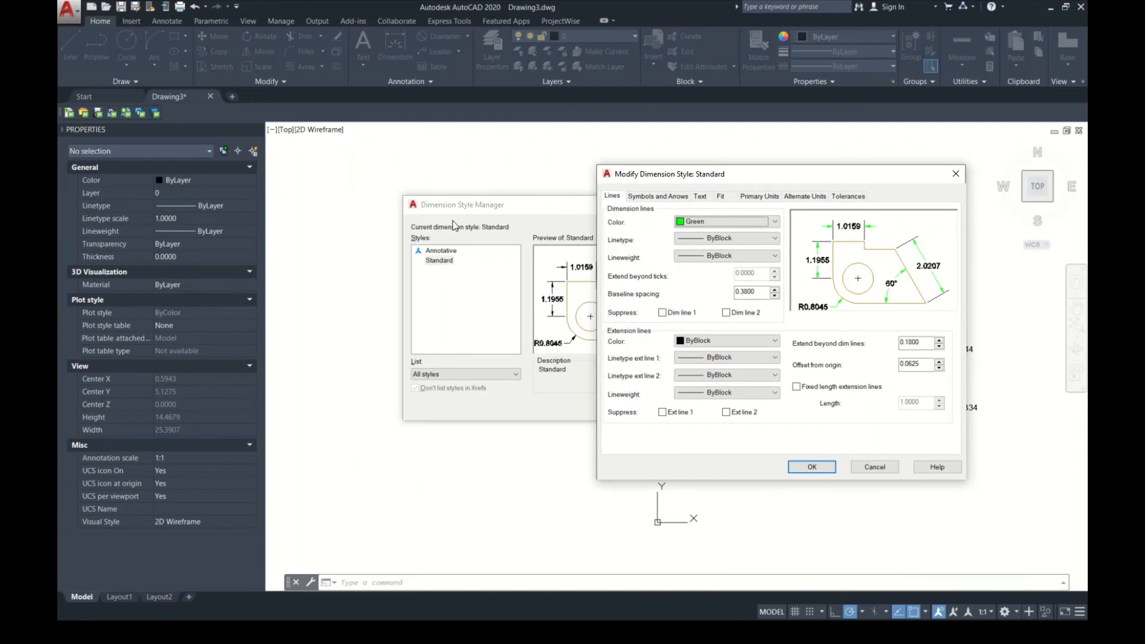
drag(753, 176, 542, 180)
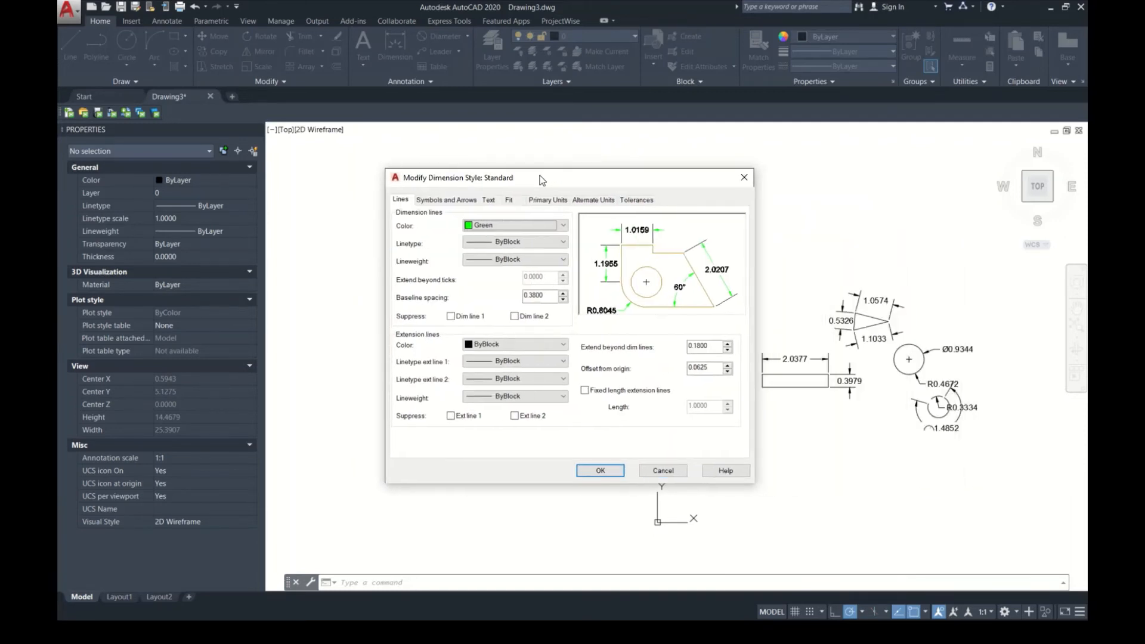
click(549, 242)
click(535, 260)
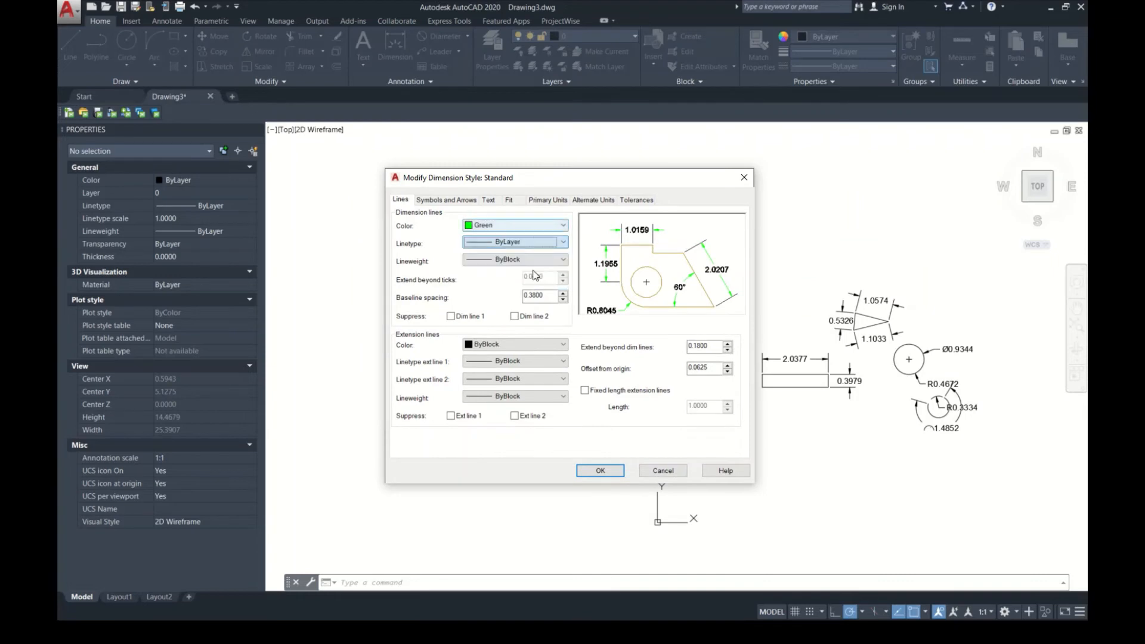
click(539, 264)
click(520, 386)
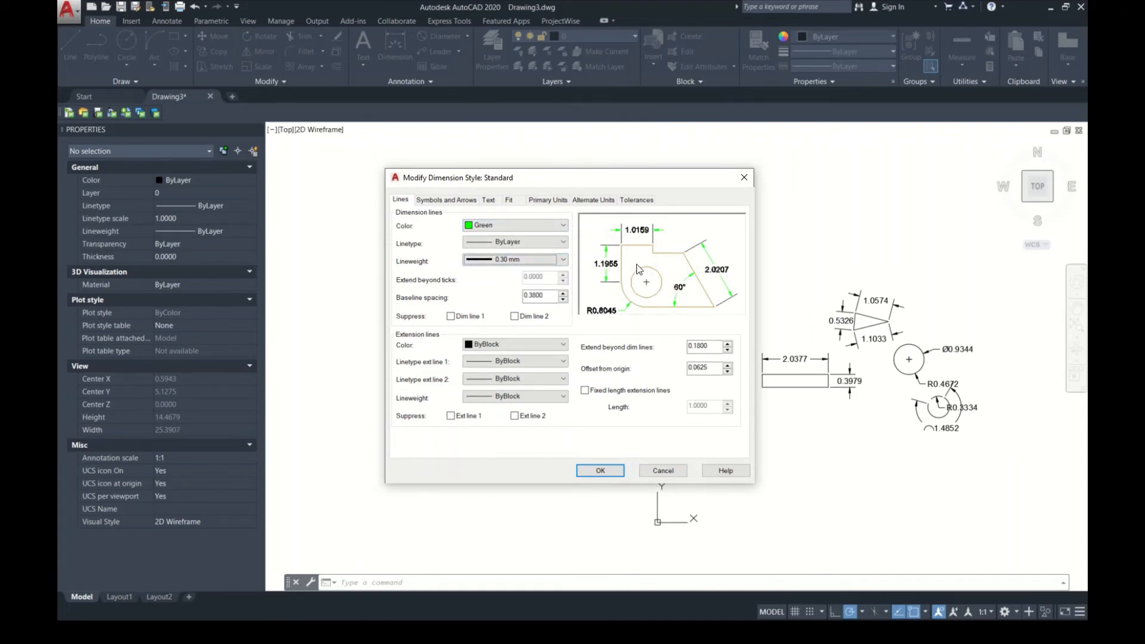
Step: Try Cyan as the dimension line color, and change it back to Green
click(548, 222)
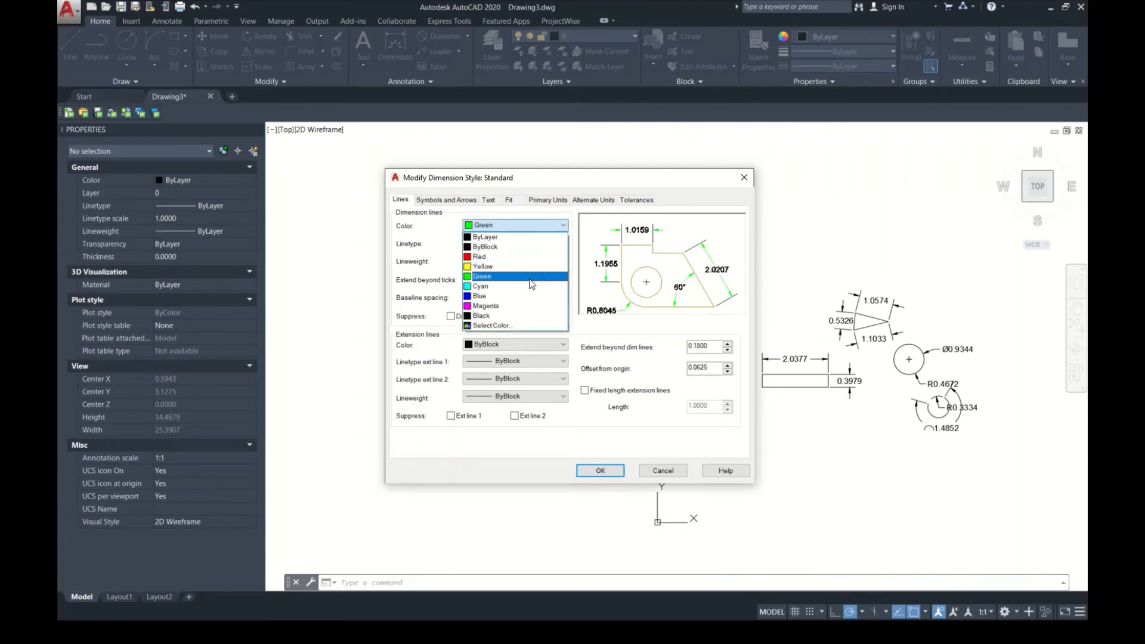
click(528, 284)
click(547, 225)
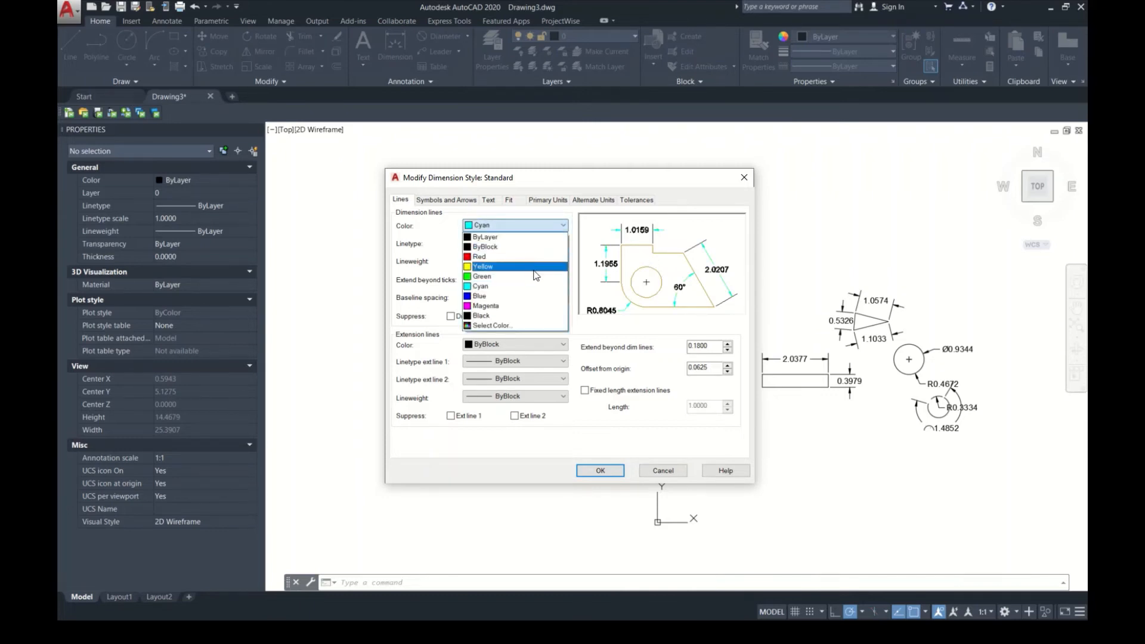
click(513, 271)
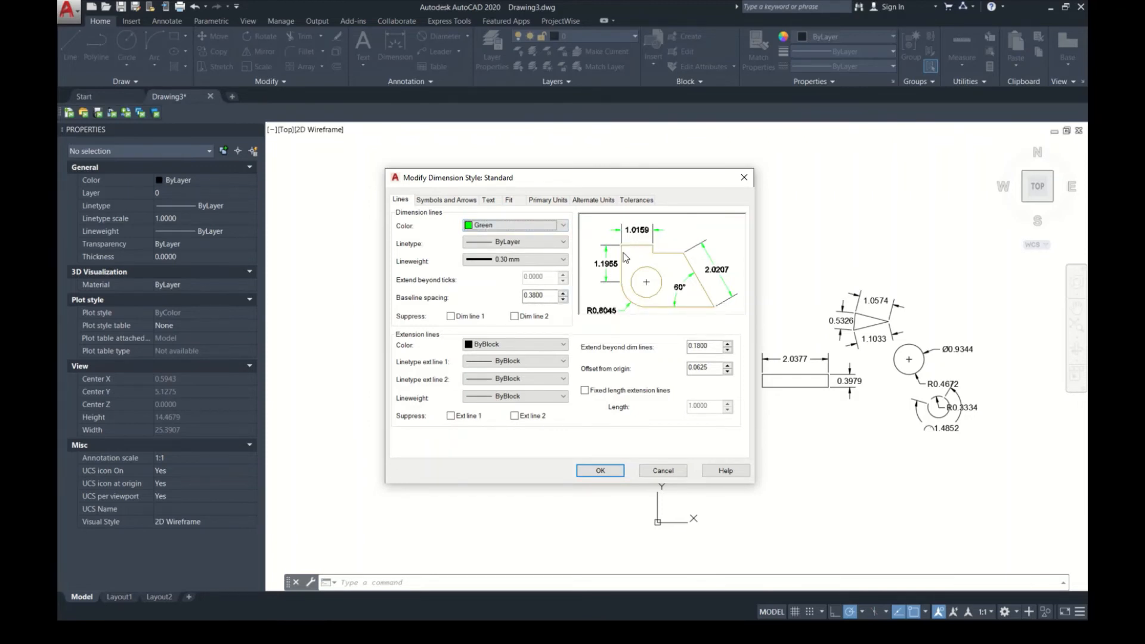
Step: Set the baseline spacing to 0.5, and try suppressing dimension lines 1 and 2 before restoring both
drag(544, 294, 496, 300)
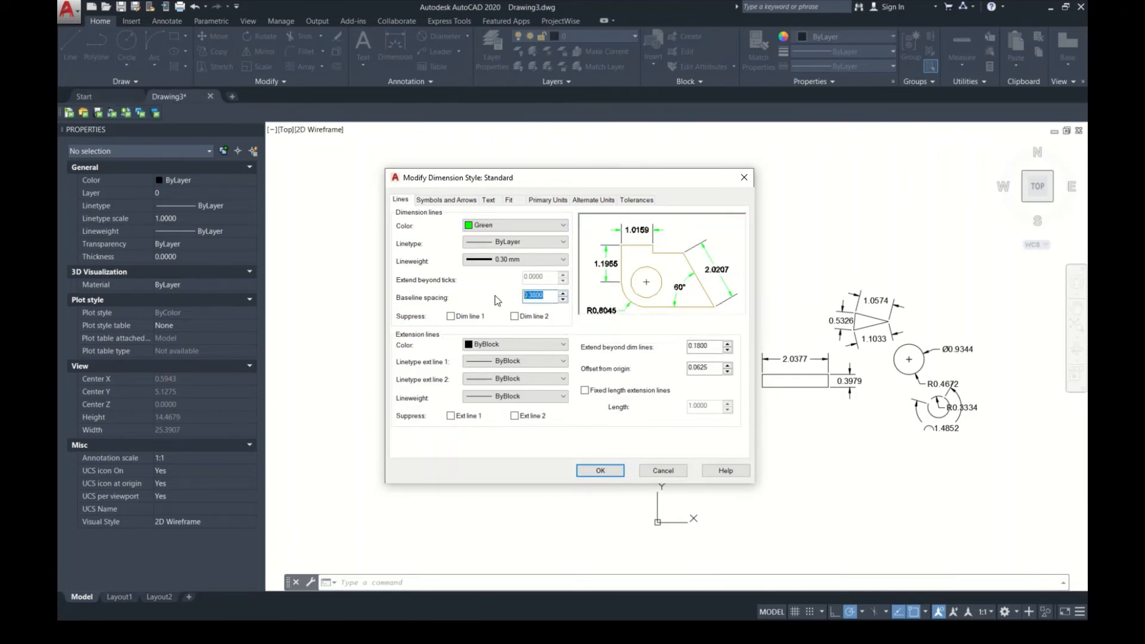
text(5000)
click(451, 317)
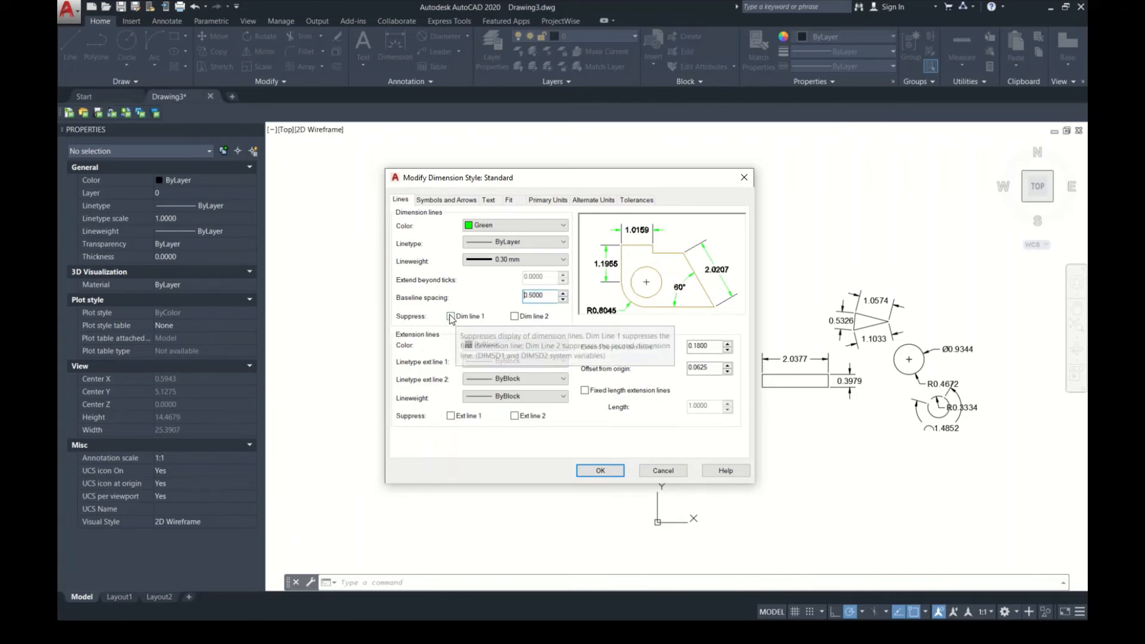
click(516, 317)
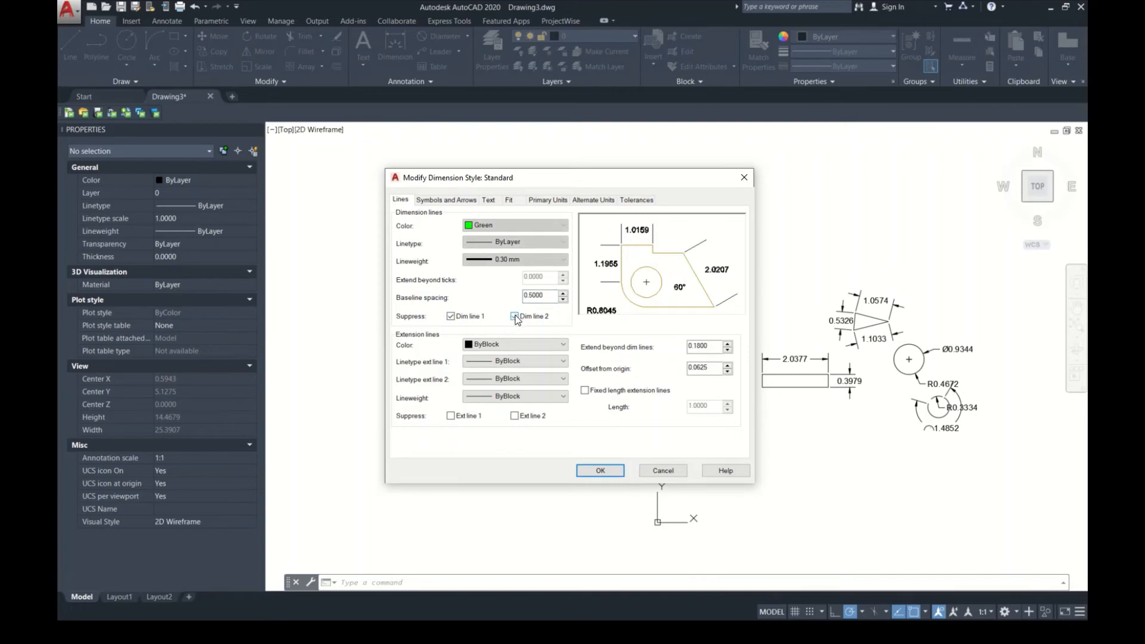
click(515, 317)
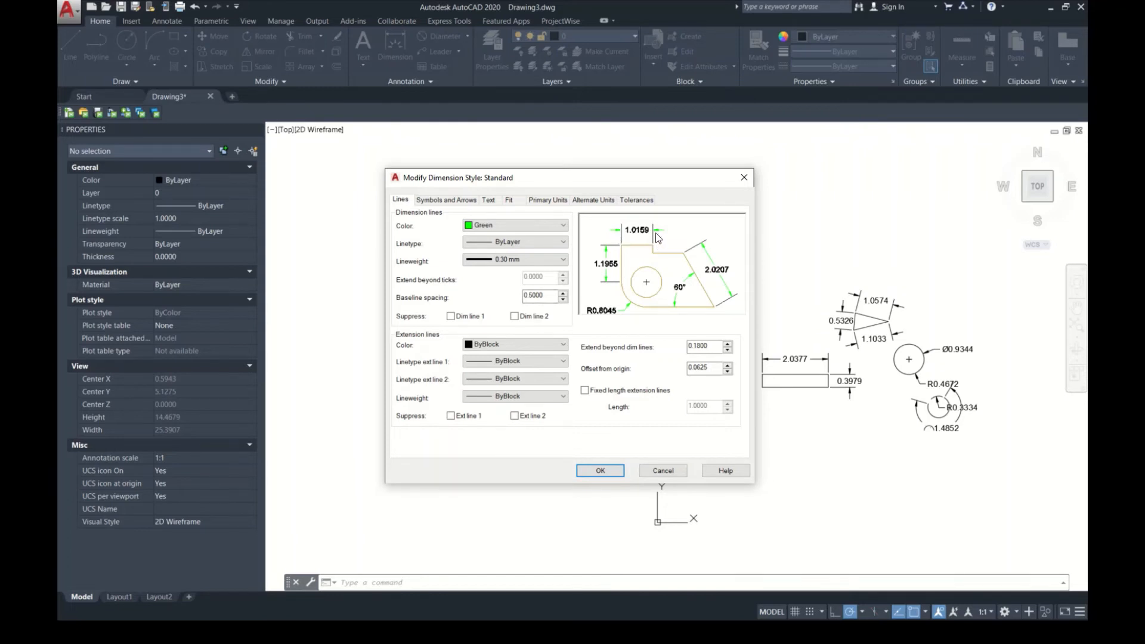
Step: Set the extension line color to Blue, keeping ByBlock as the linetype of extension line 1
click(526, 344)
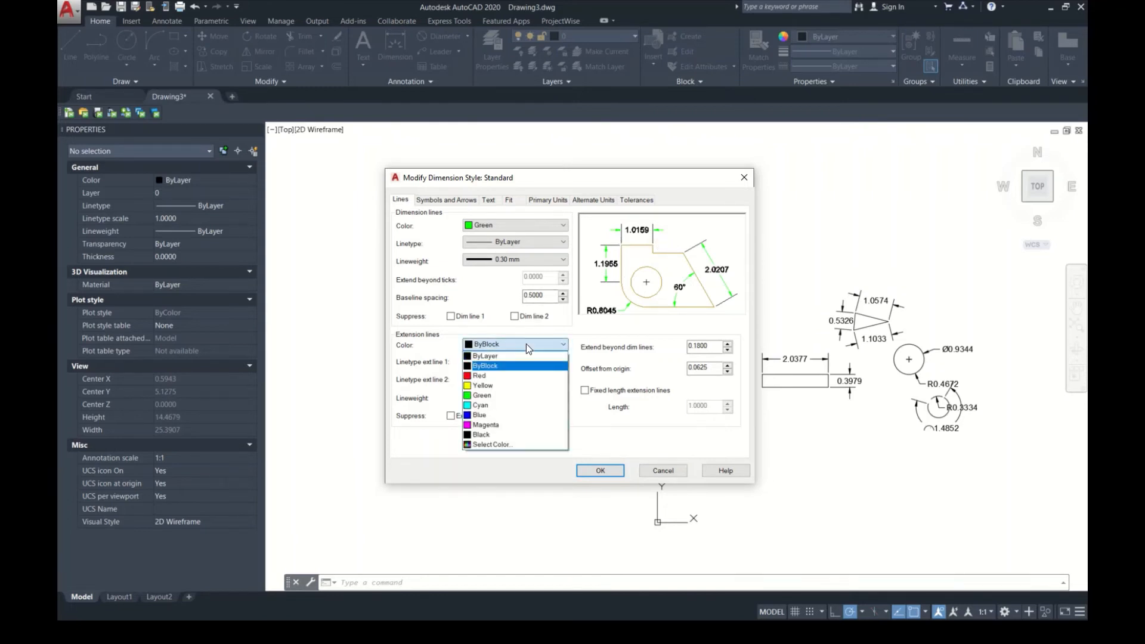
click(513, 415)
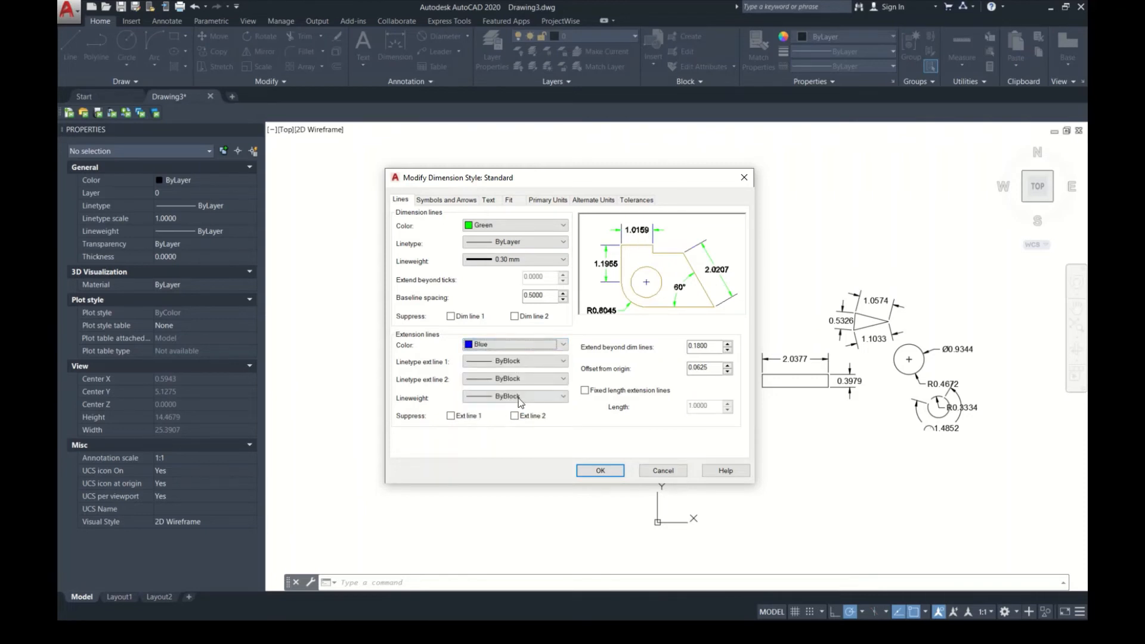
click(517, 362)
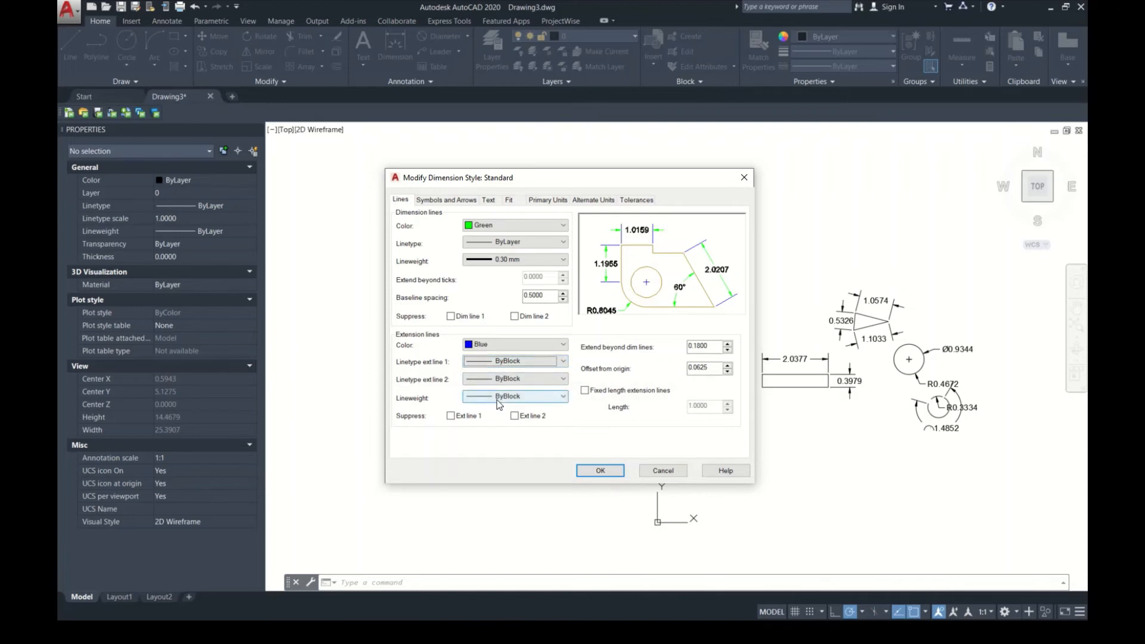
Step: Set the extension lines to extend 0.1 beyond the dimension lines with a 0.5 offset from origin, and apply the style as current
click(728, 348)
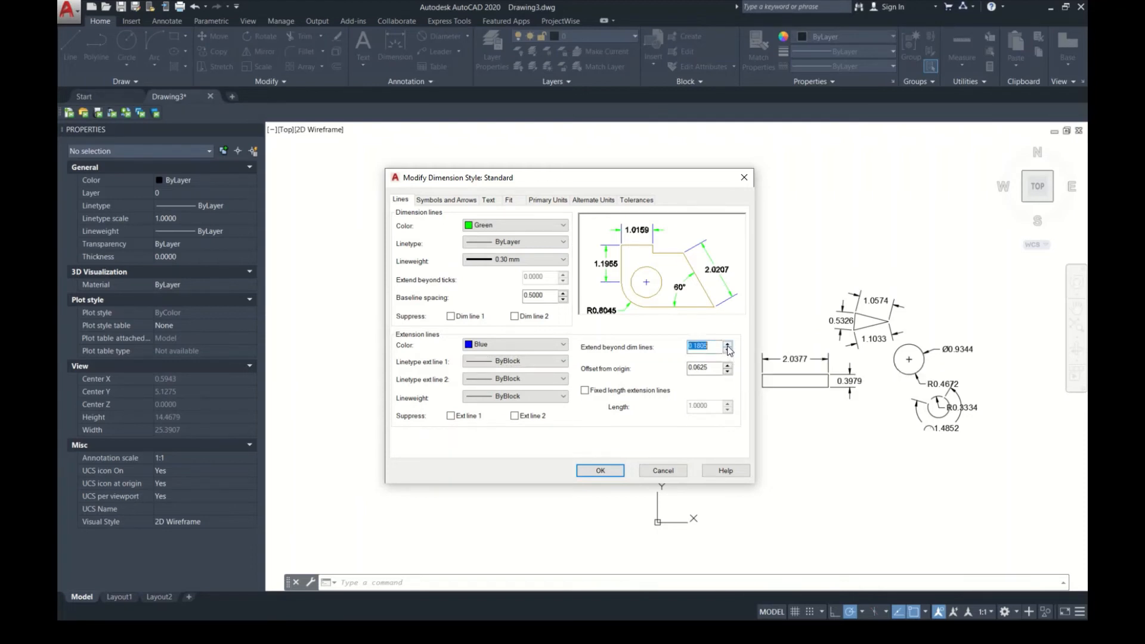
click(728, 346)
text(0.1000)
key(Tab)
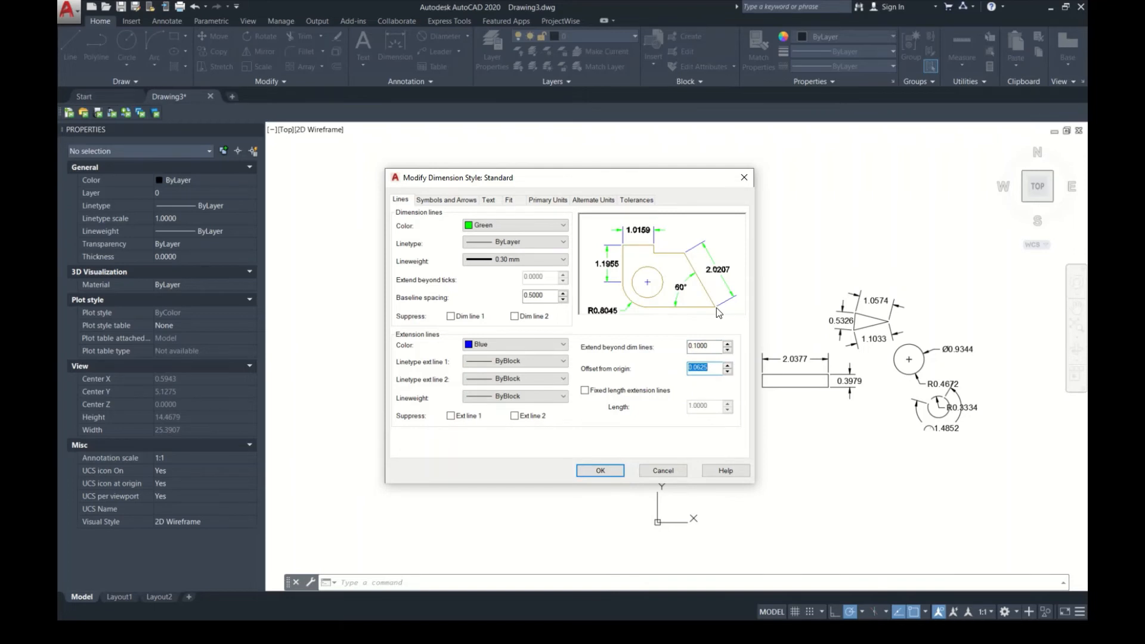
click(697, 367)
drag(700, 370, 733, 374)
text(5000)
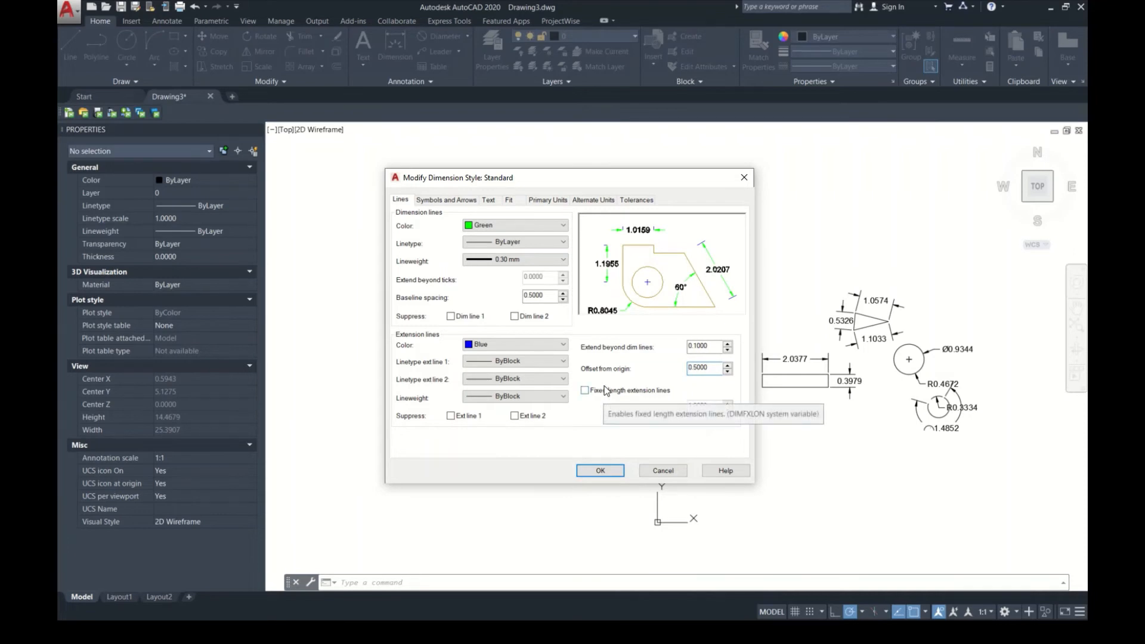
click(615, 472)
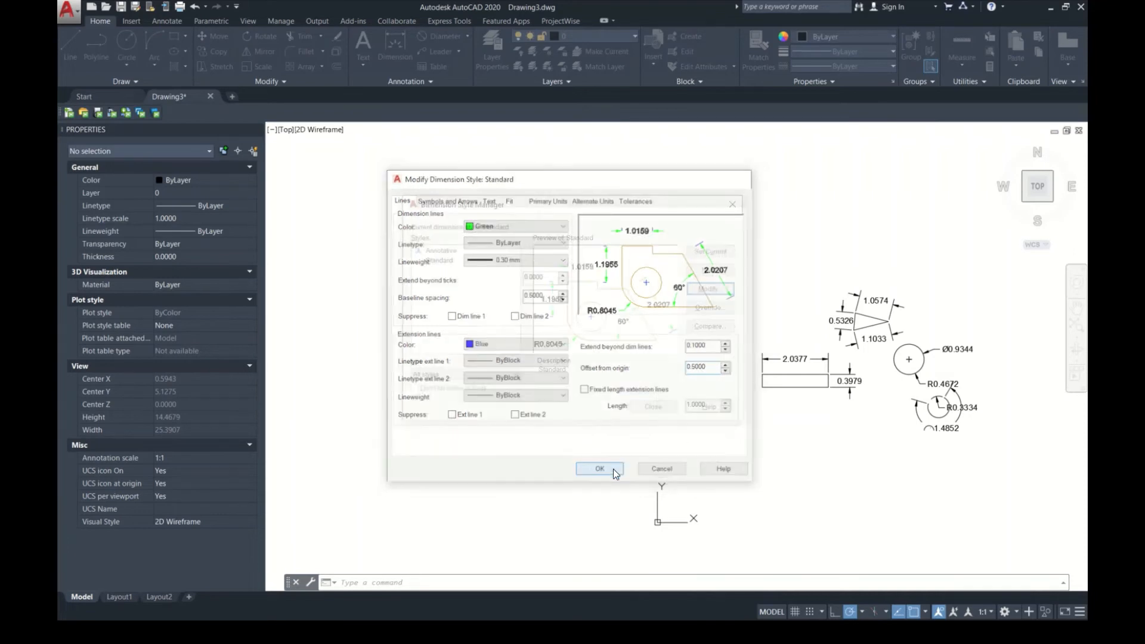
click(710, 252)
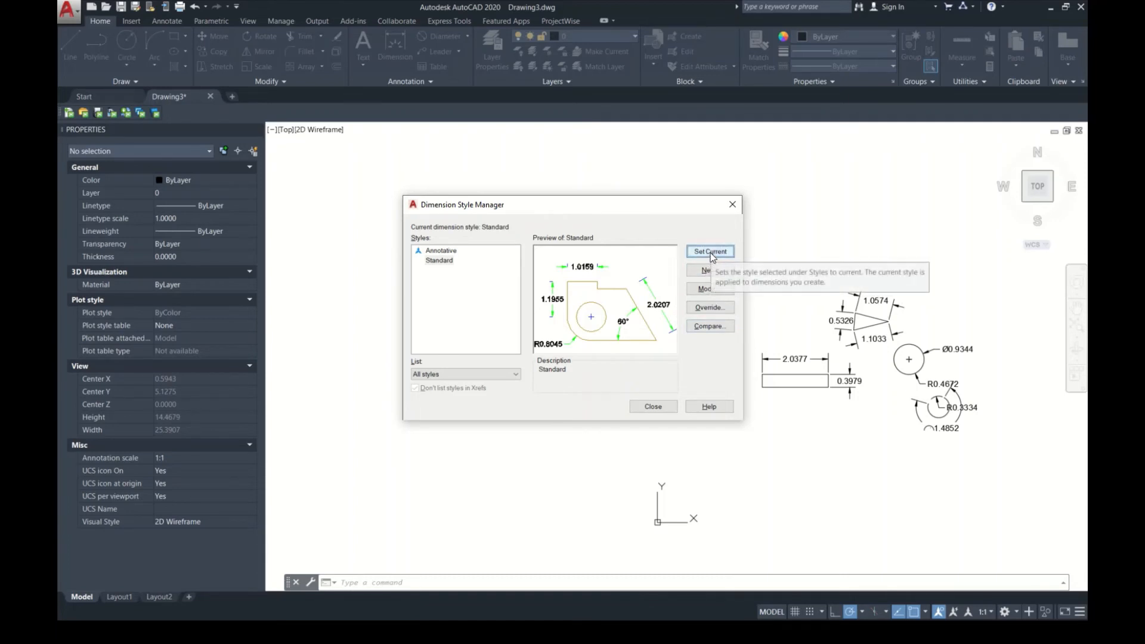
Step: Reopen the Standard style for modification and set the first and second arrowheads to Origin indicator
click(719, 292)
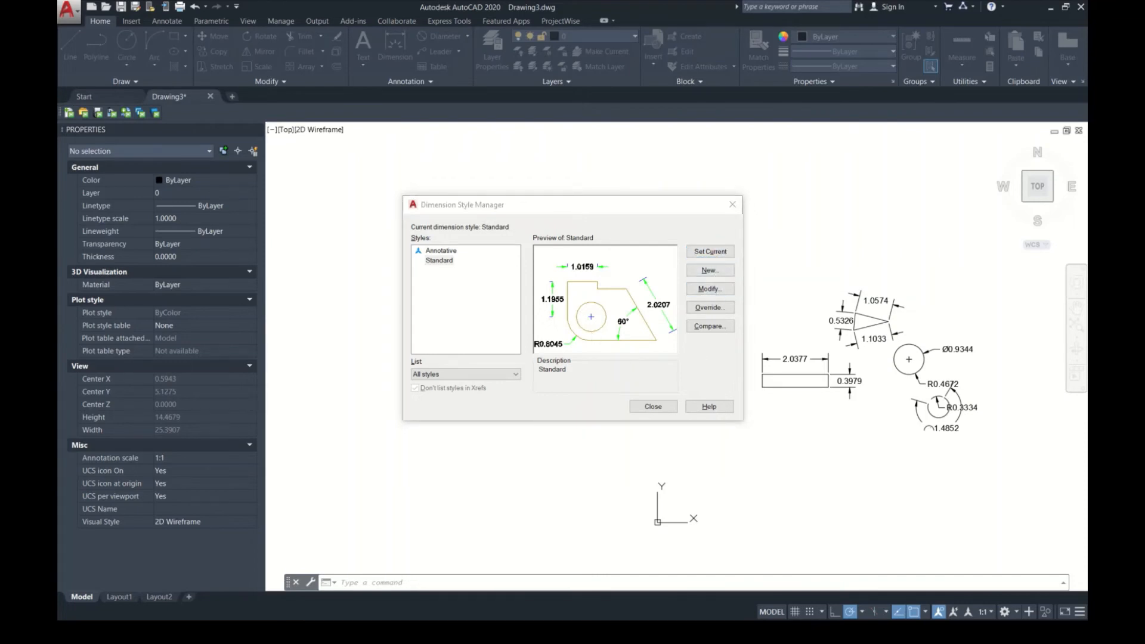
click(346, 203)
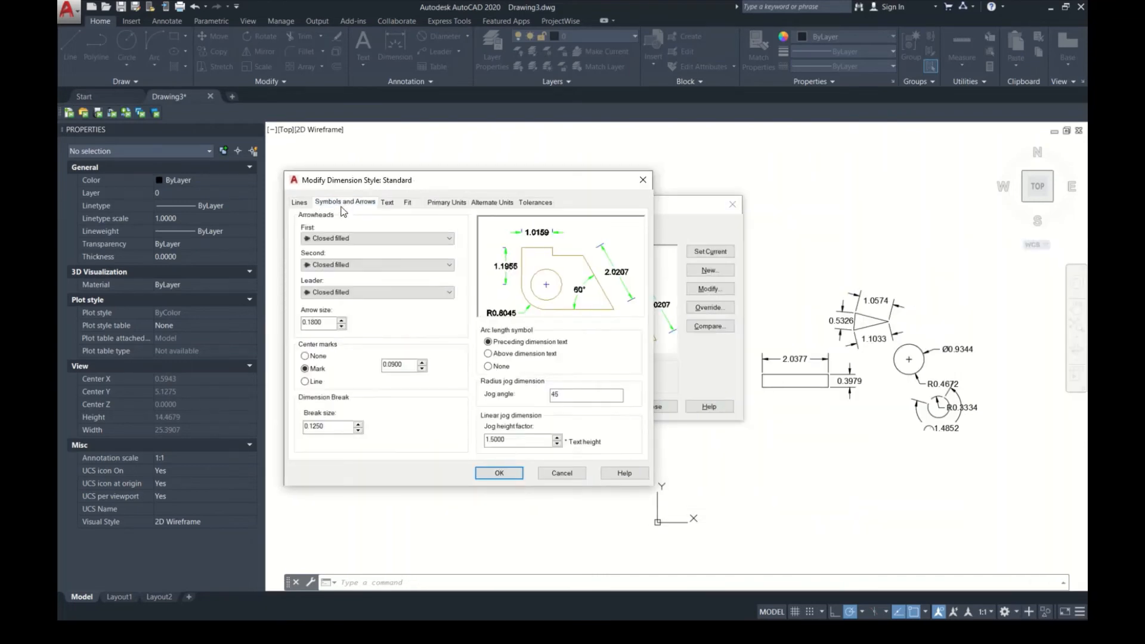
click(354, 238)
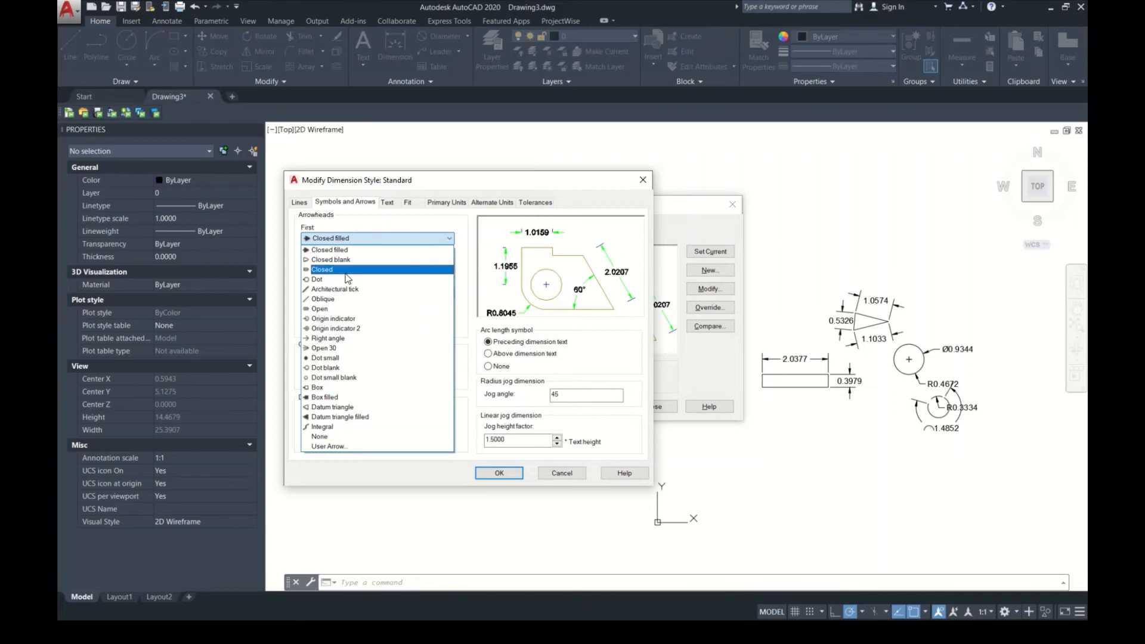
click(357, 321)
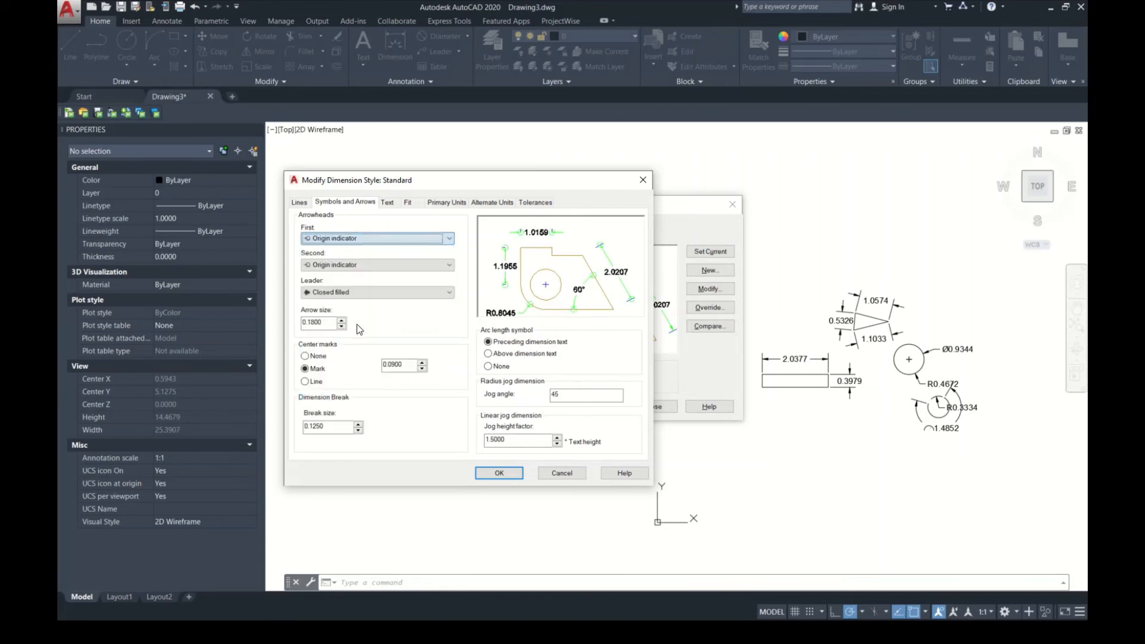
click(366, 265)
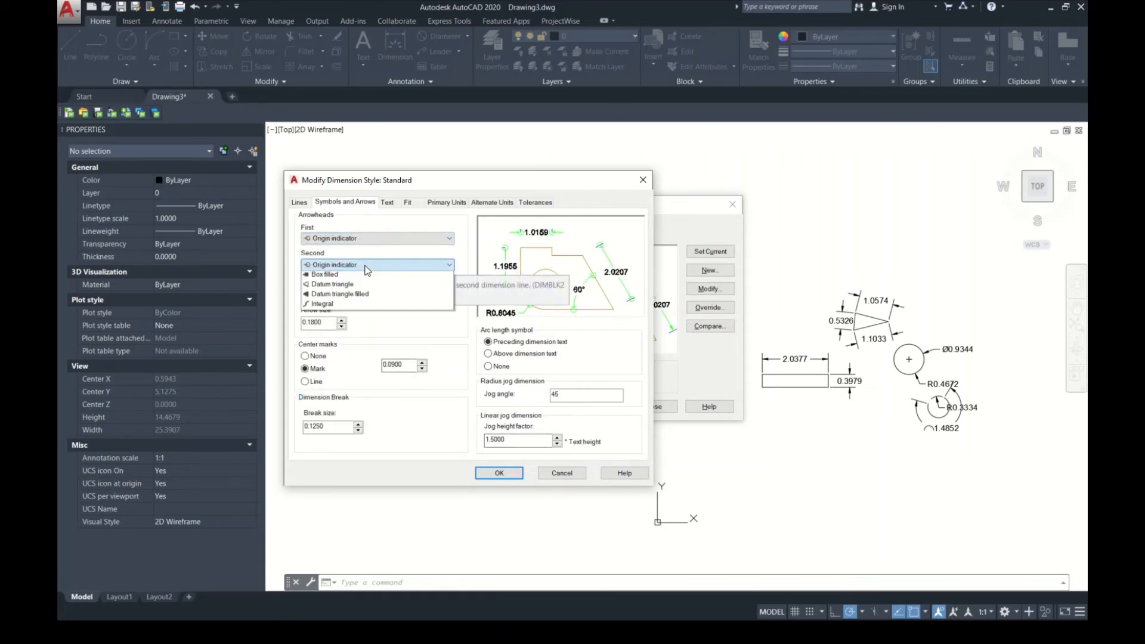
click(365, 265)
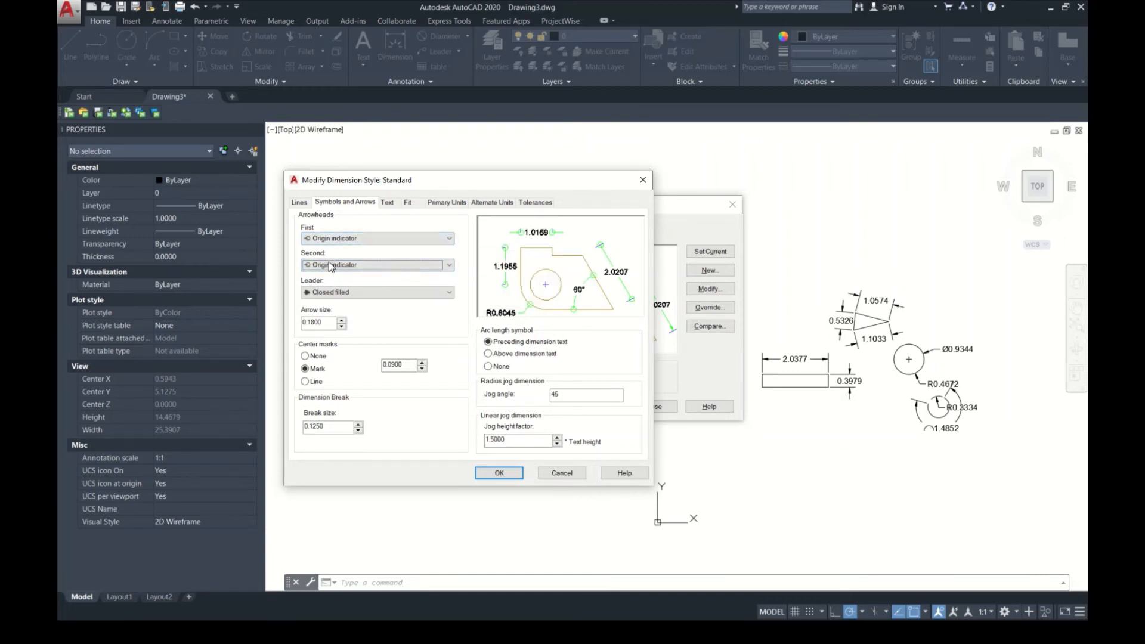
Step: Set the leader arrowhead to Dot and the arrow size to 0.1830
click(350, 291)
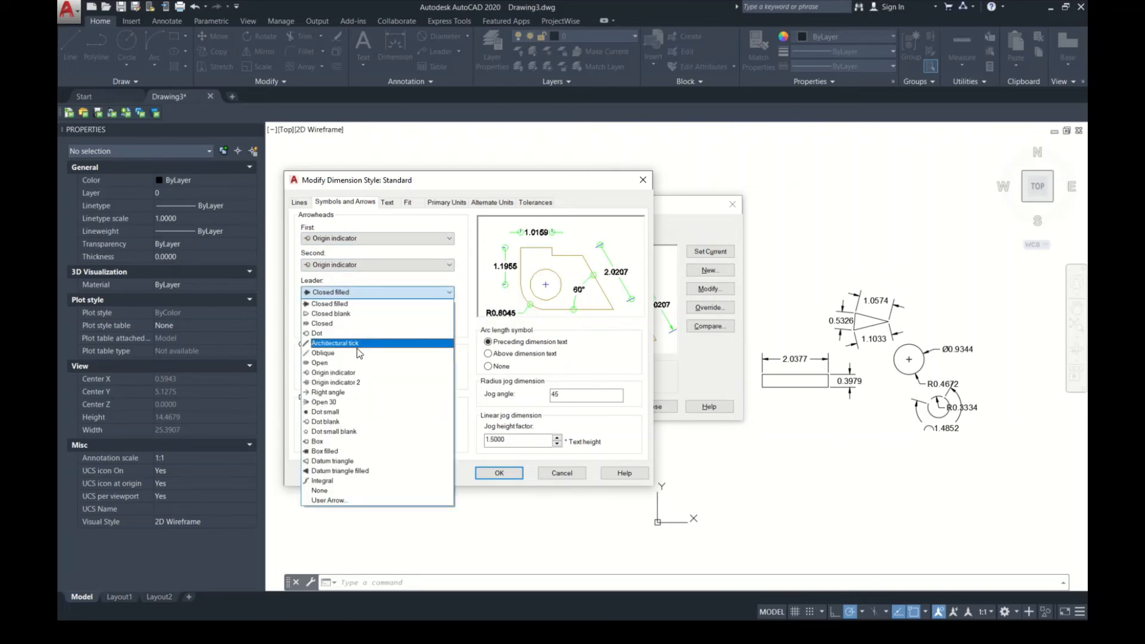
click(358, 332)
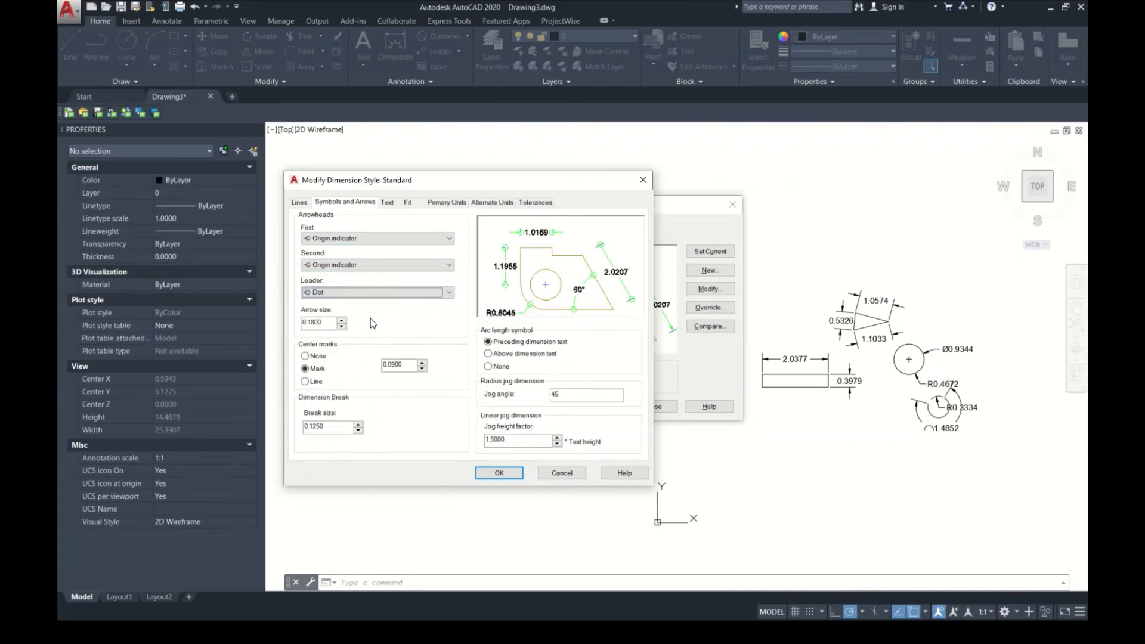
click(342, 323)
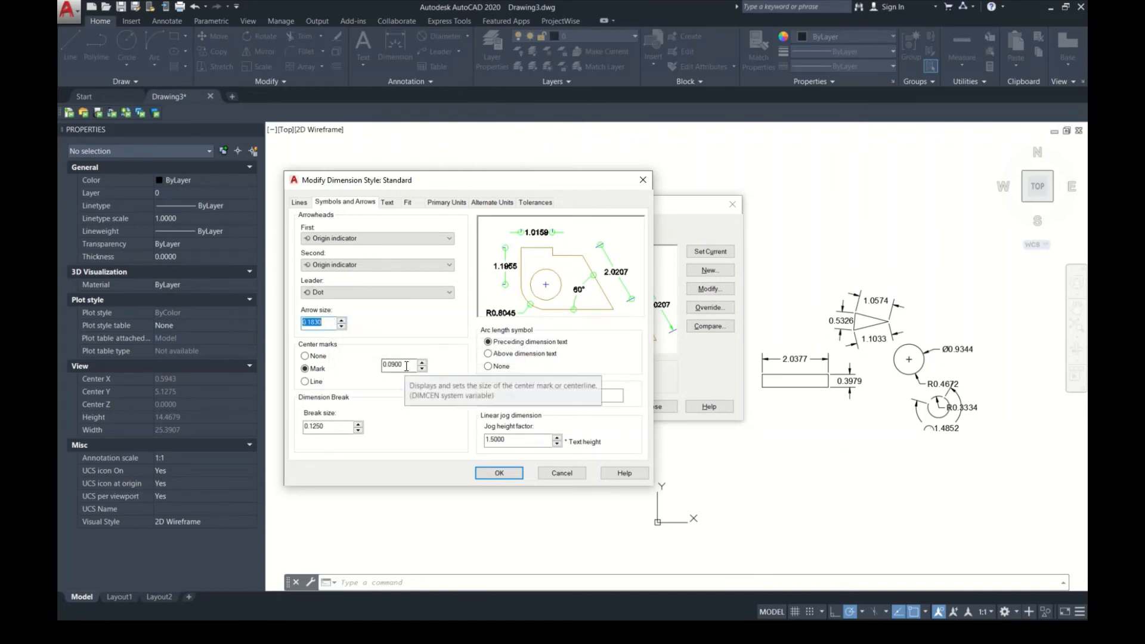
Step: Try the None and Line options for center marks, and return to Mark
click(306, 356)
click(305, 381)
click(305, 369)
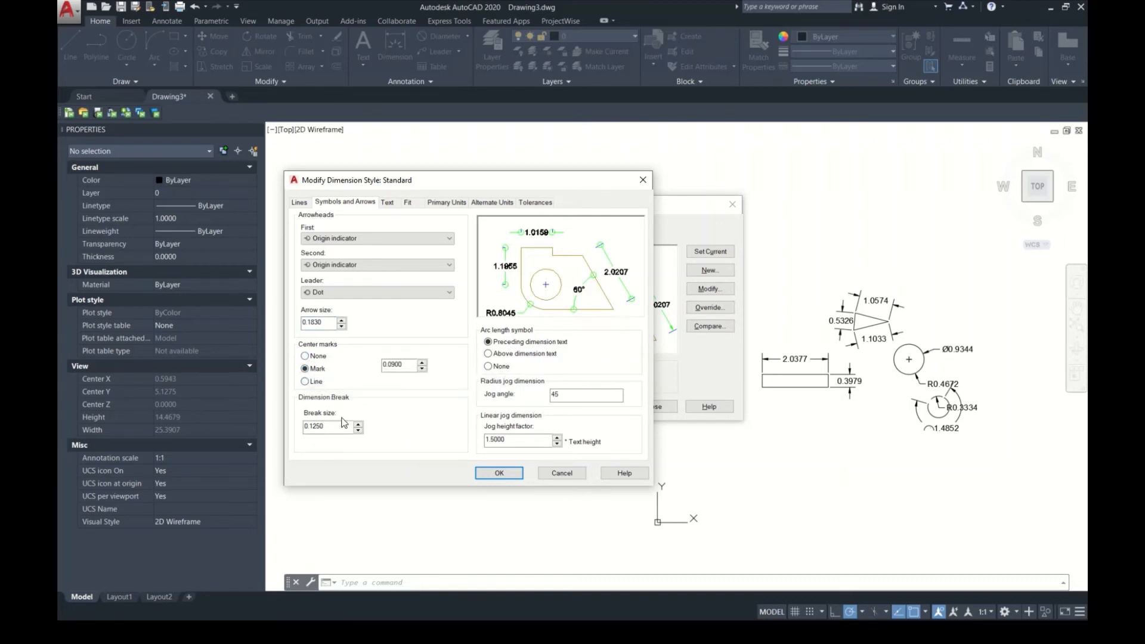
drag(332, 427, 250, 420)
Step: Set the dimension text color to Cyan in the style's text appearance settings
click(387, 202)
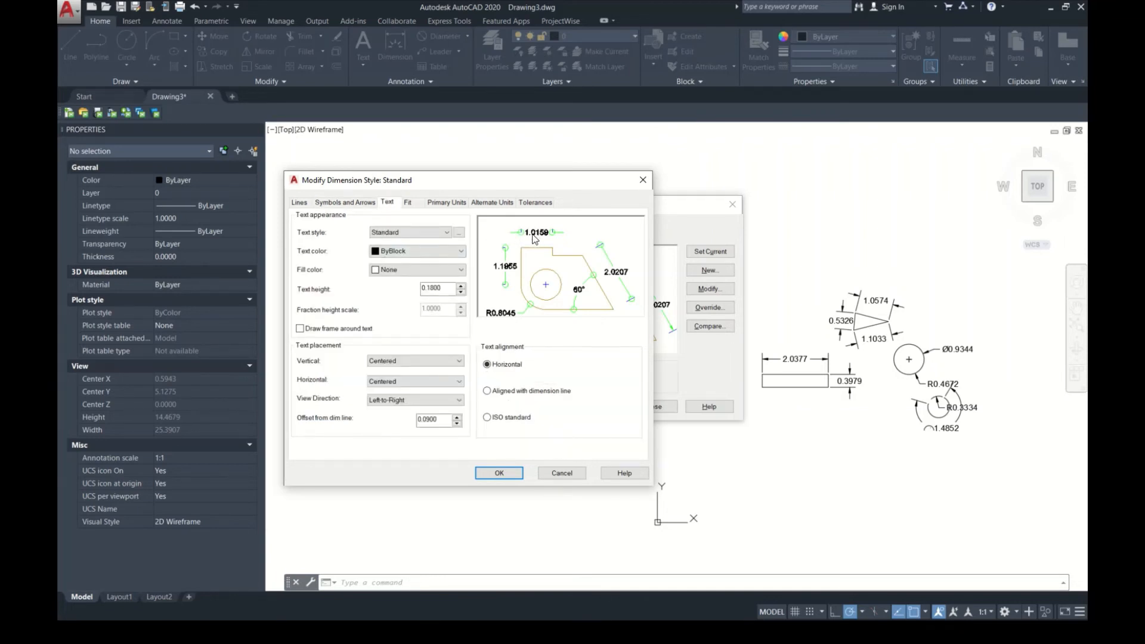
click(412, 250)
click(399, 314)
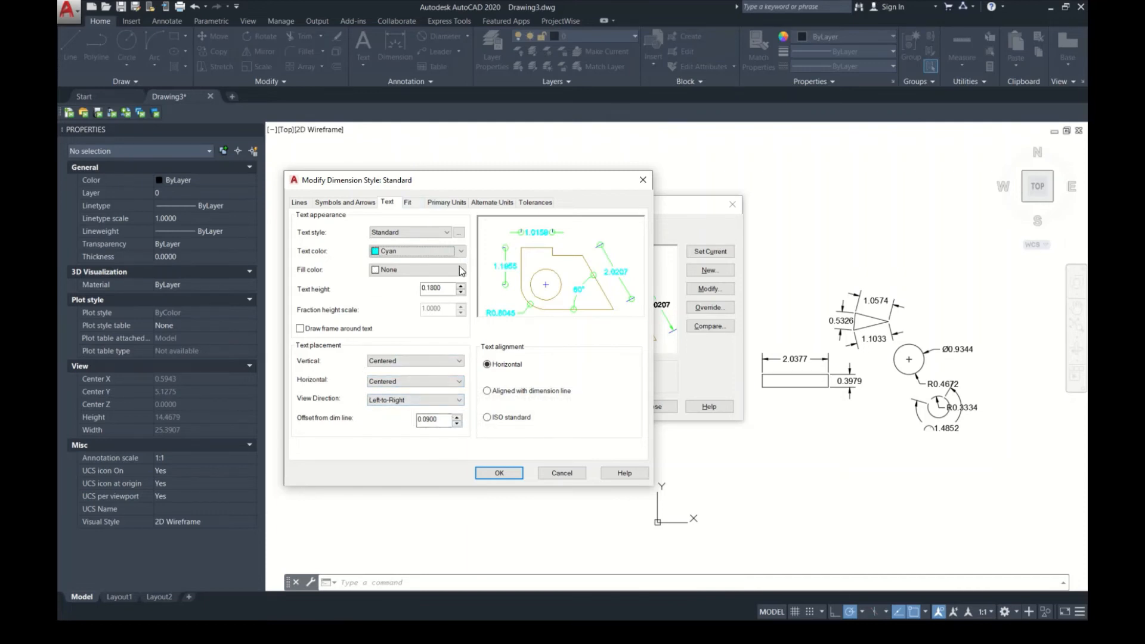
Step: Review the style's fit options, primary units with the angular unit formats, and alternate units settings
click(409, 203)
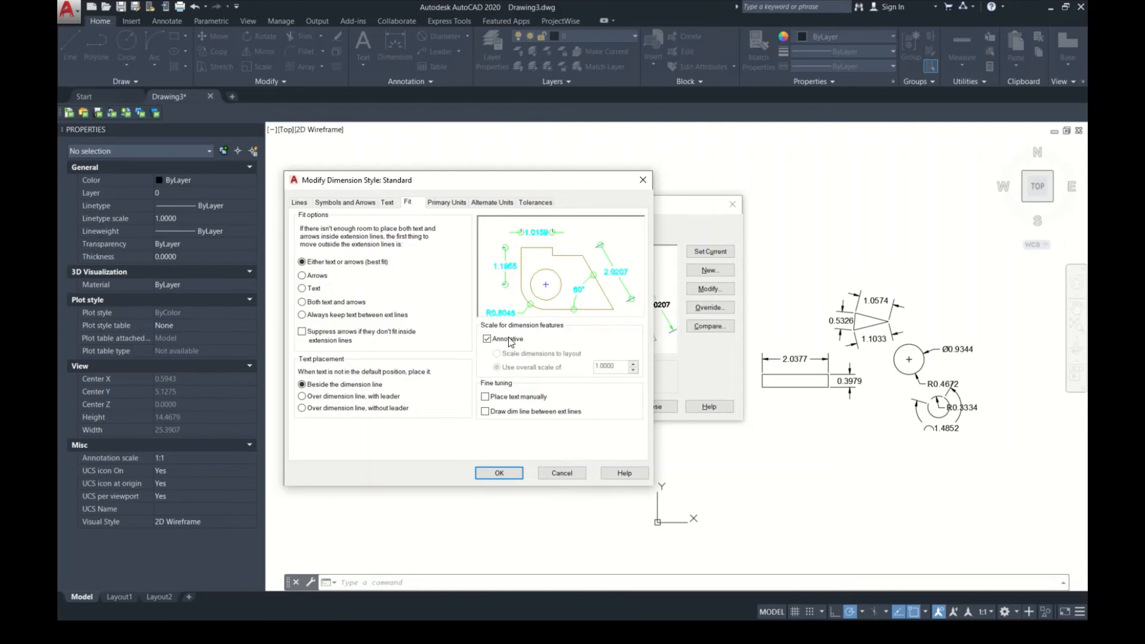
click(443, 203)
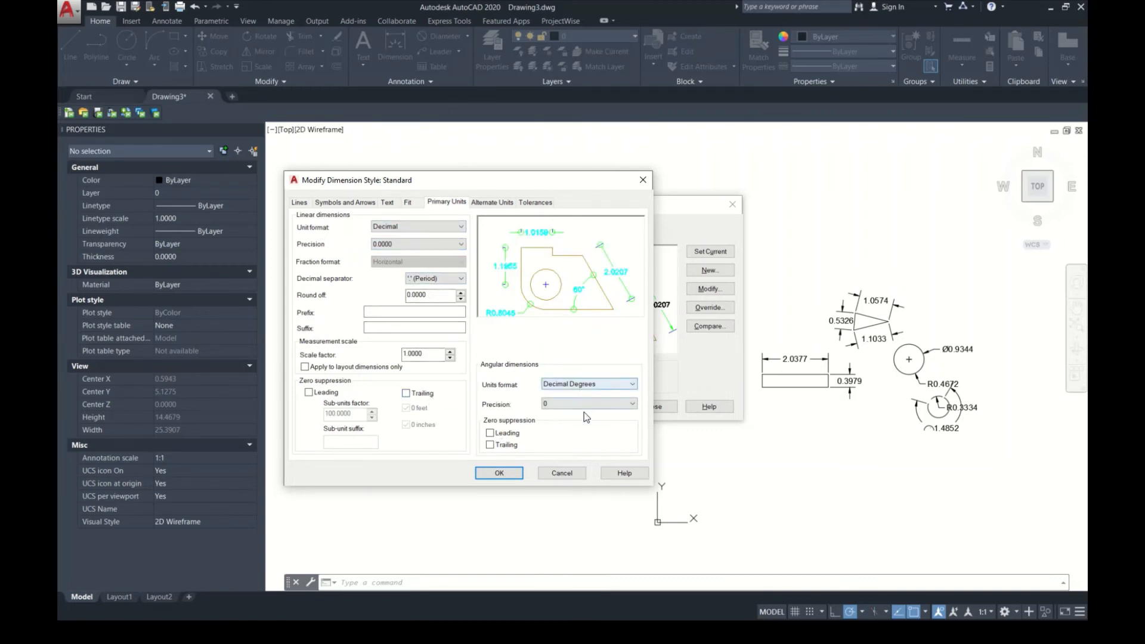
click(583, 385)
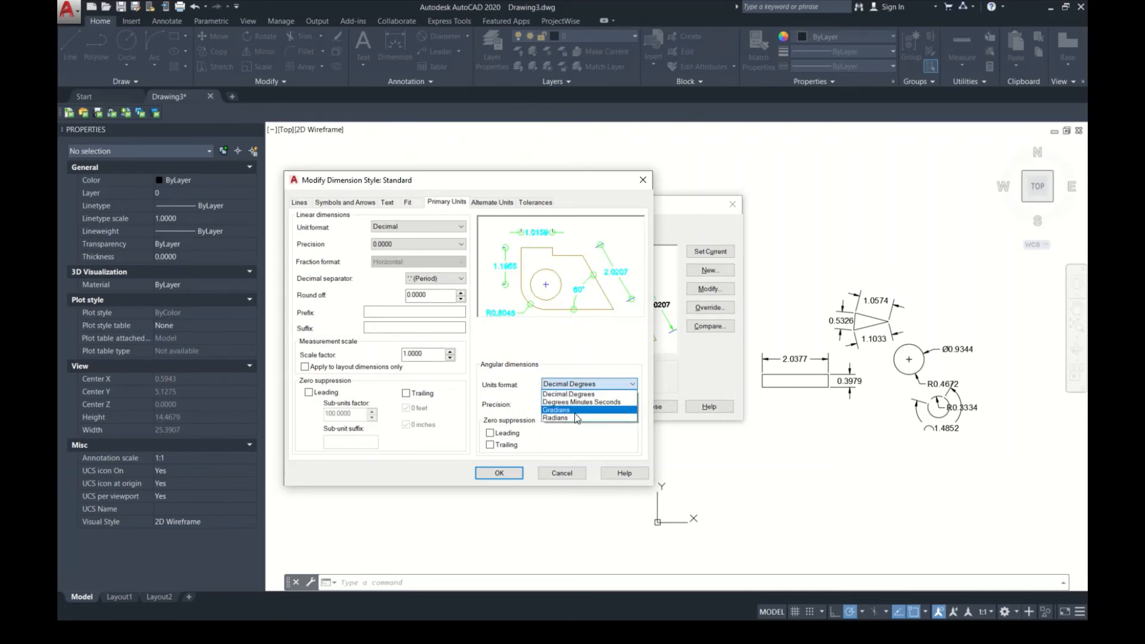
click(548, 385)
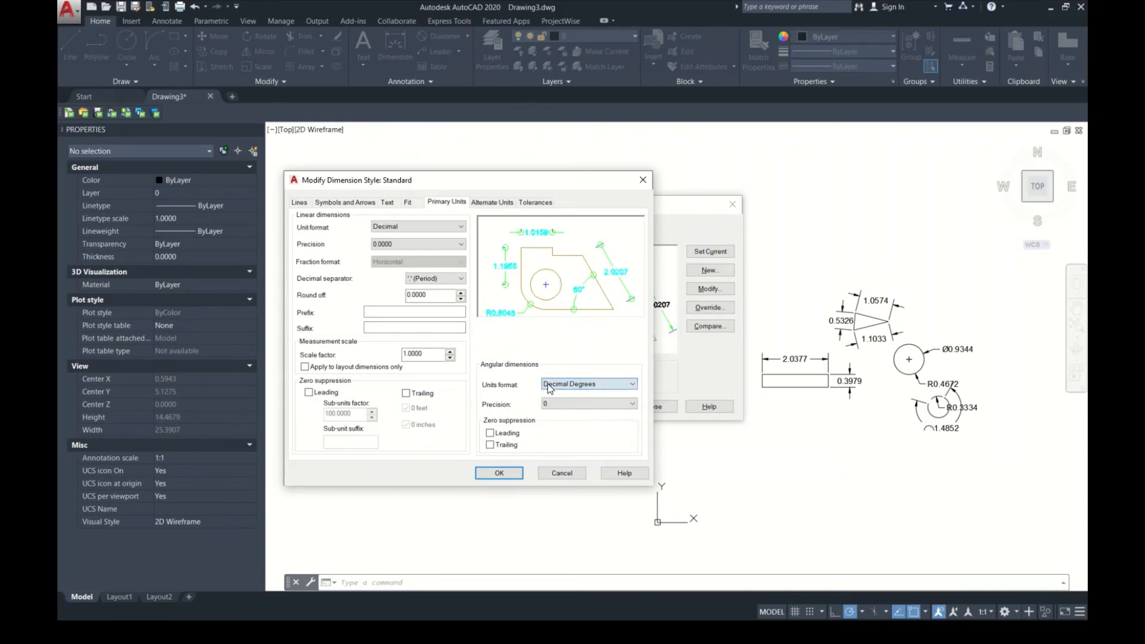
click(483, 204)
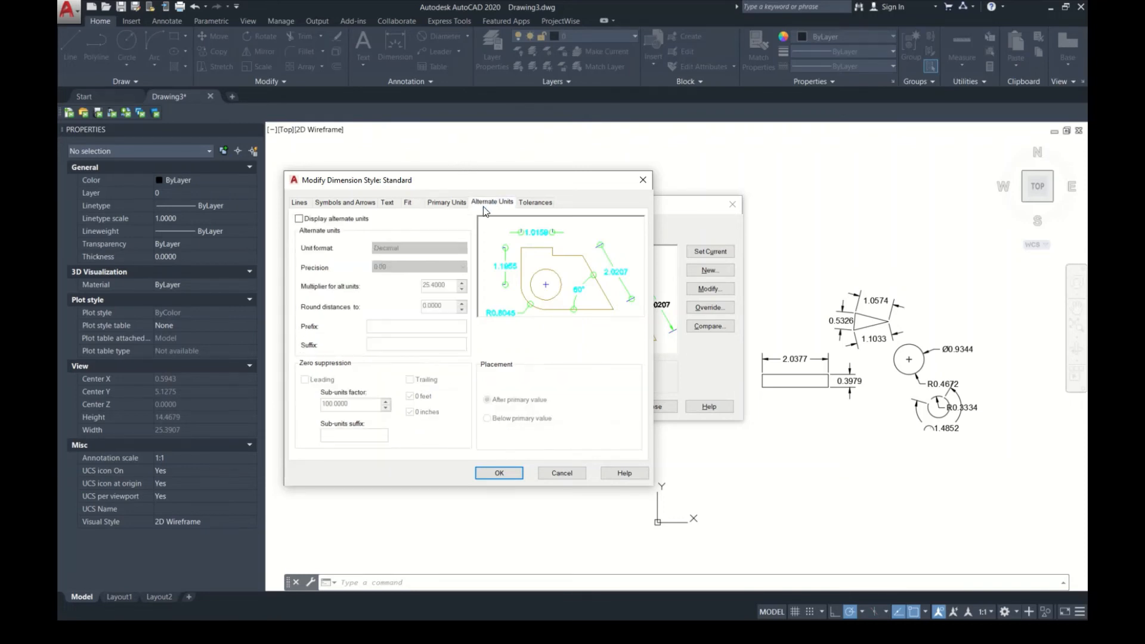
Step: Try displaying alternate units in the Standard dimension style, turn them off again, and review the tolerance settings
click(346, 222)
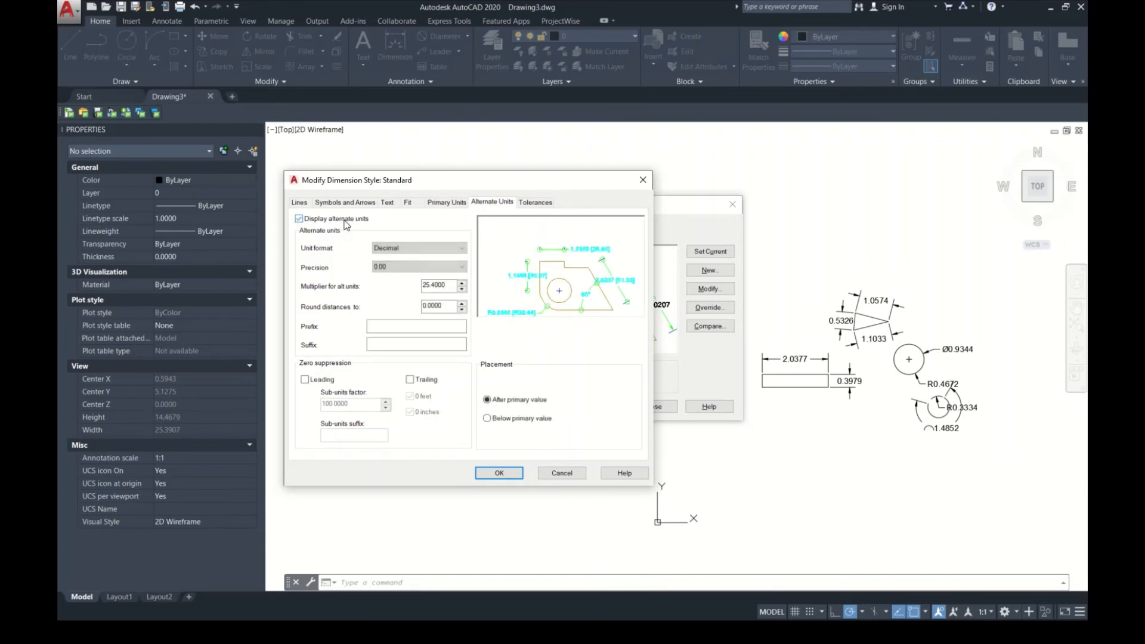
click(345, 224)
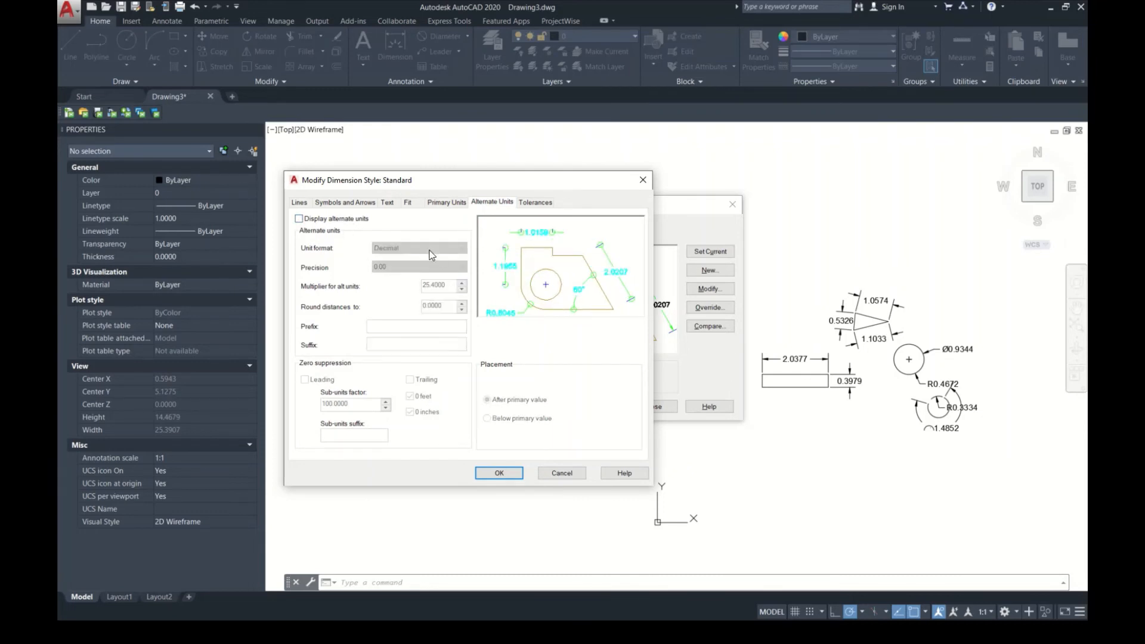
click(538, 203)
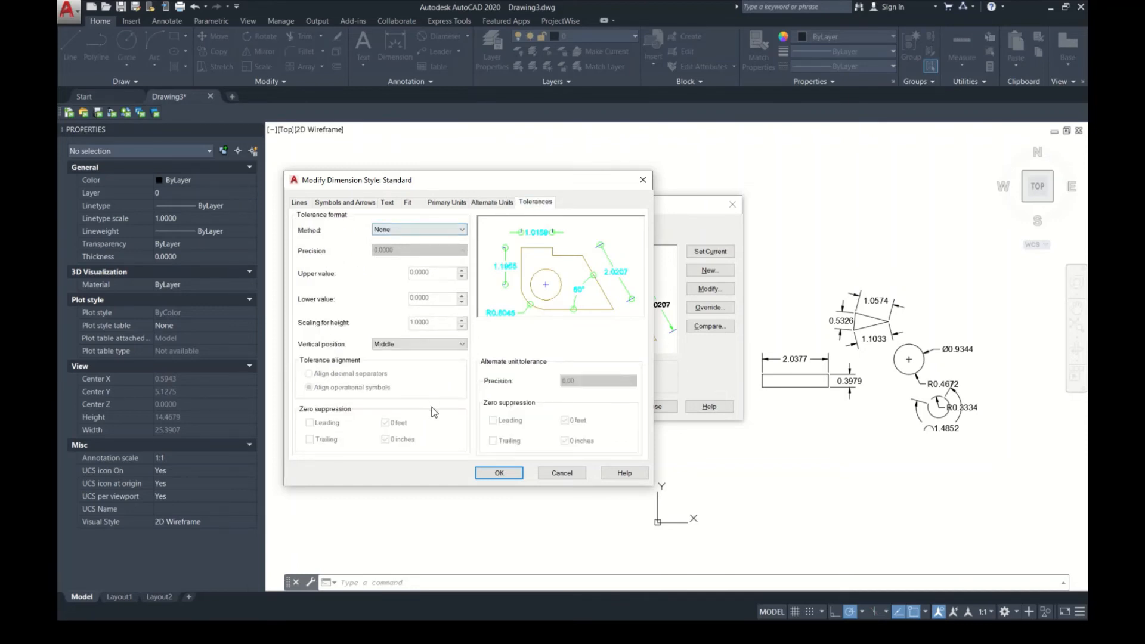
Step: Apply the Standard dimension style changes, set the style as current, and close the Dimension Style Manager
click(505, 479)
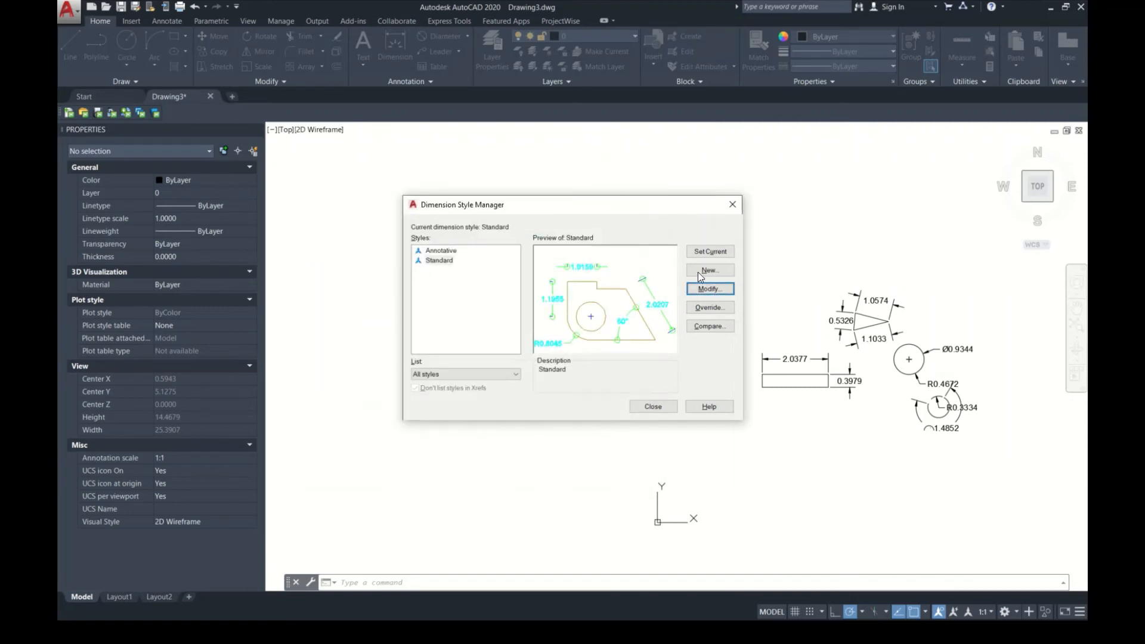
click(709, 255)
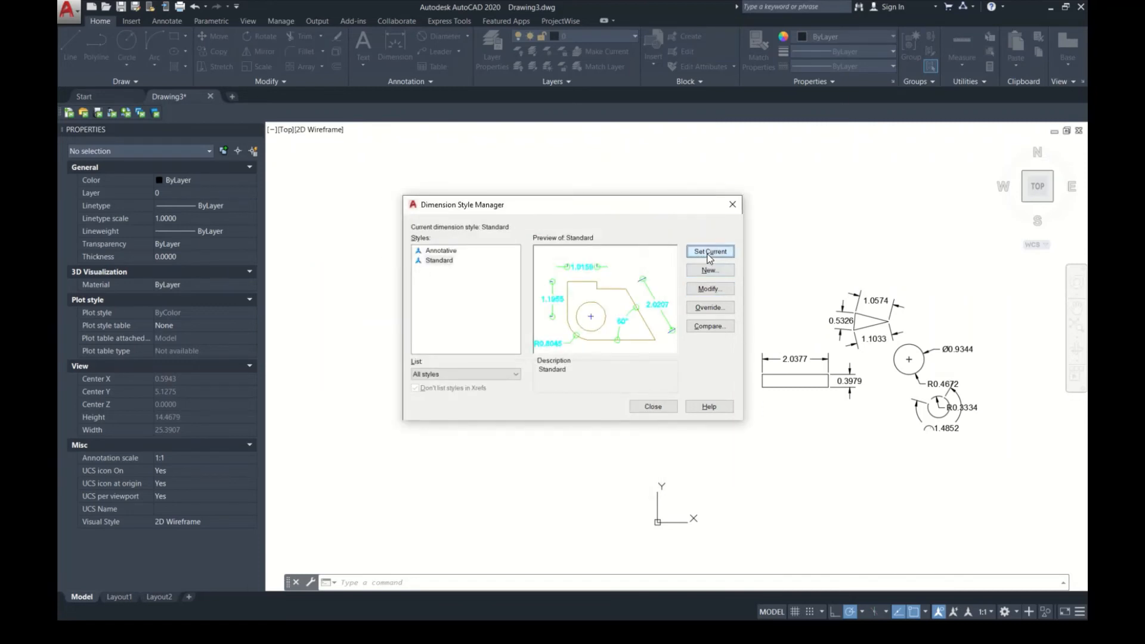
click(653, 408)
middle_drag(738, 416, 552, 411)
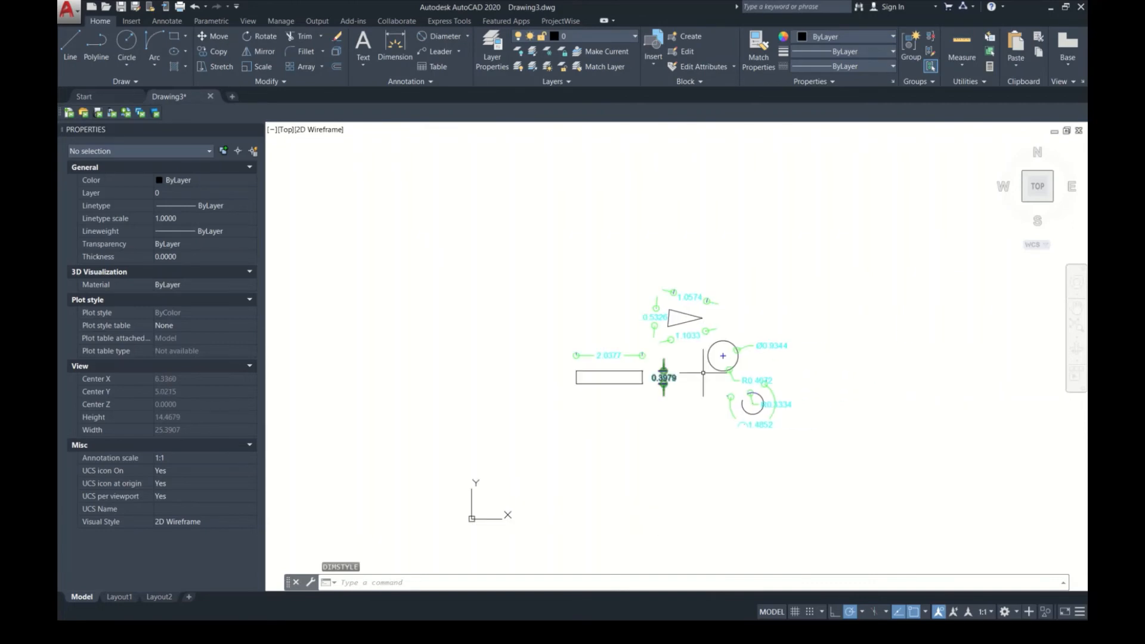
scroll(739, 352, up, 5)
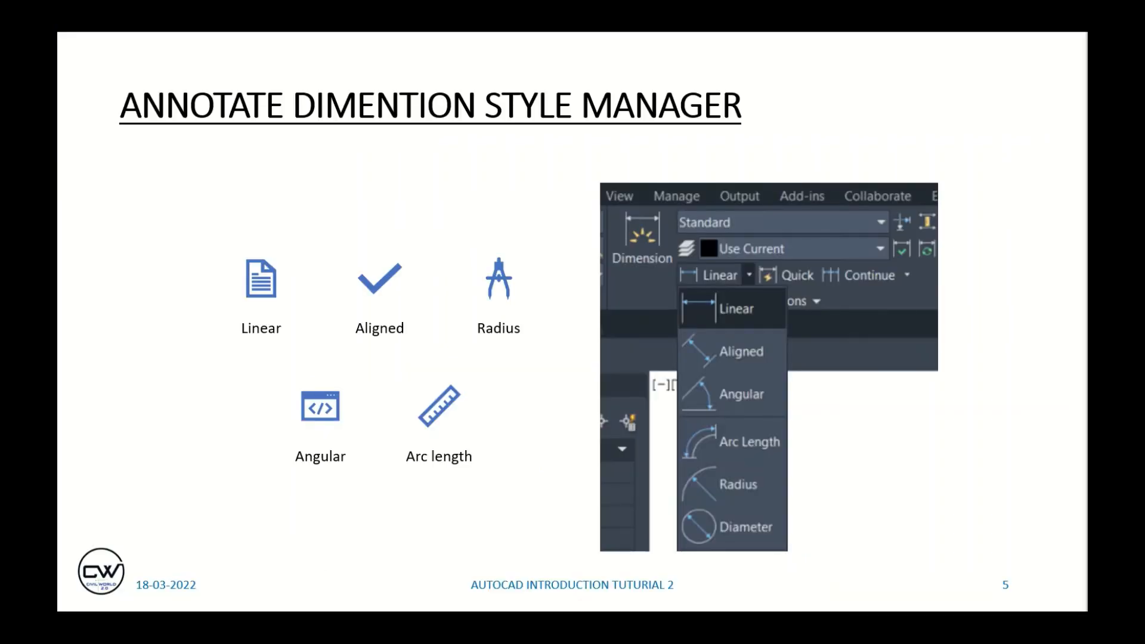
key(Right)
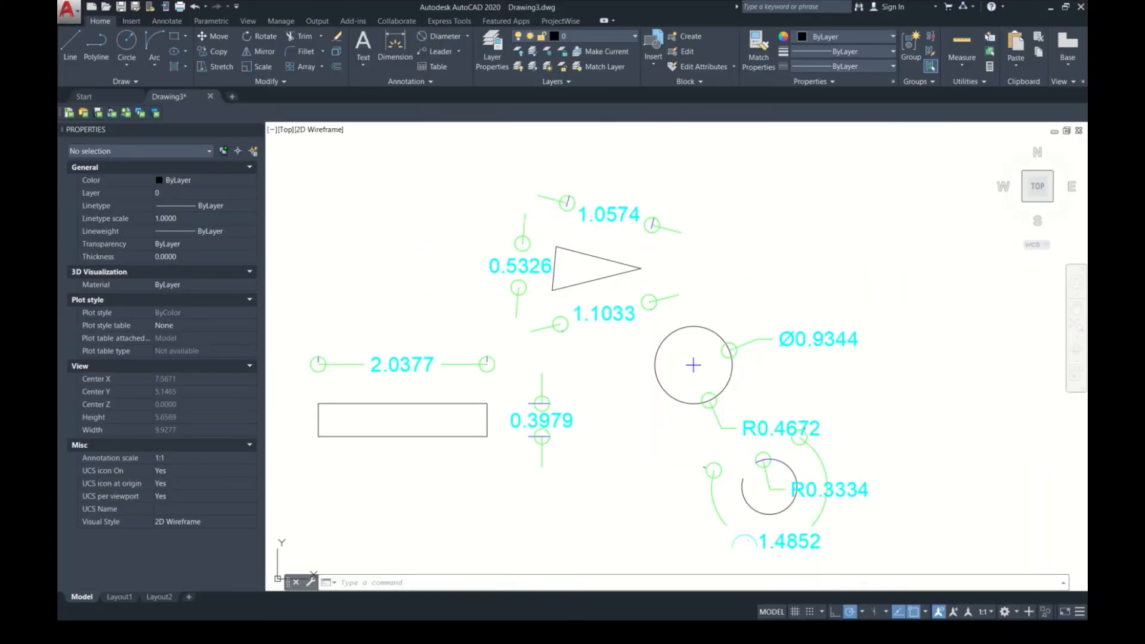
scroll(412, 310, down, 6)
scroll(566, 328, up, 5)
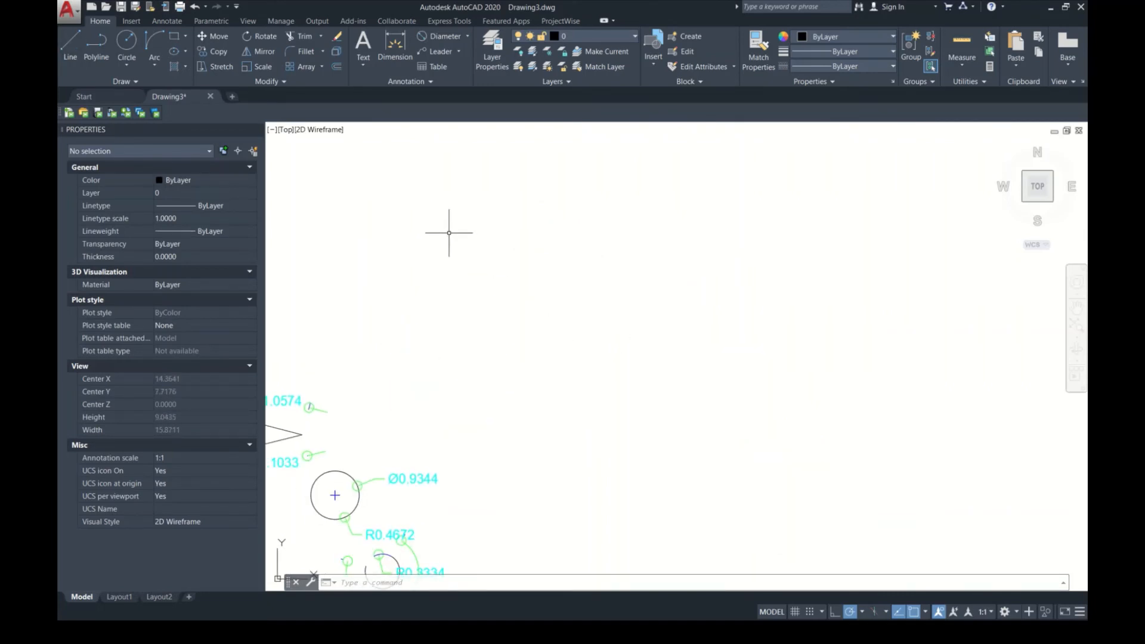
text(-)
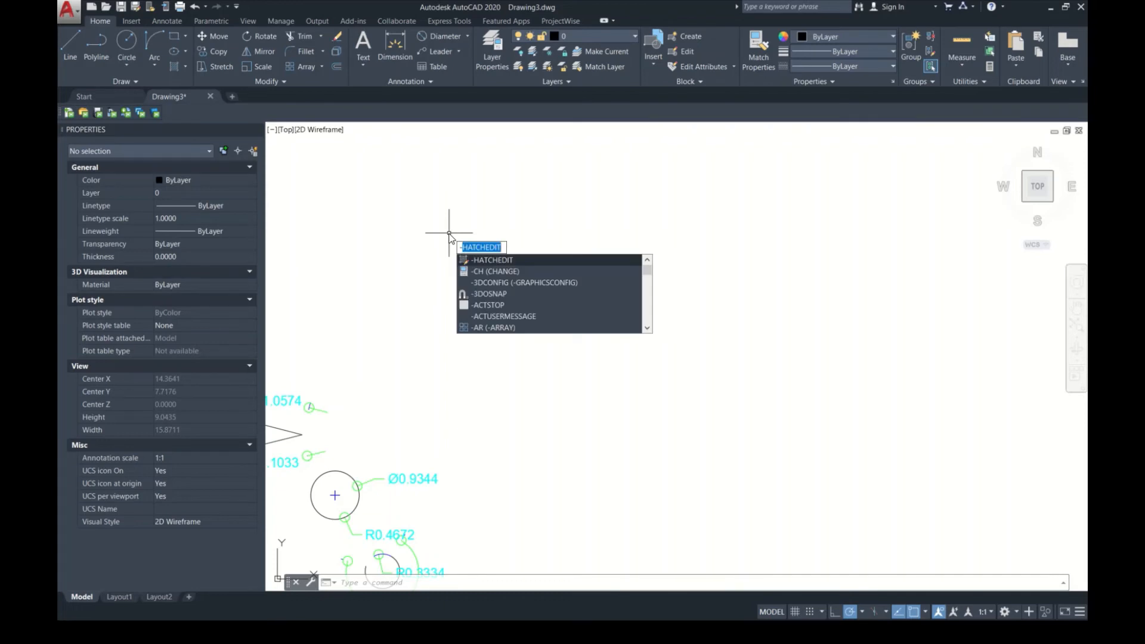
key(BackSpace)
text(_)
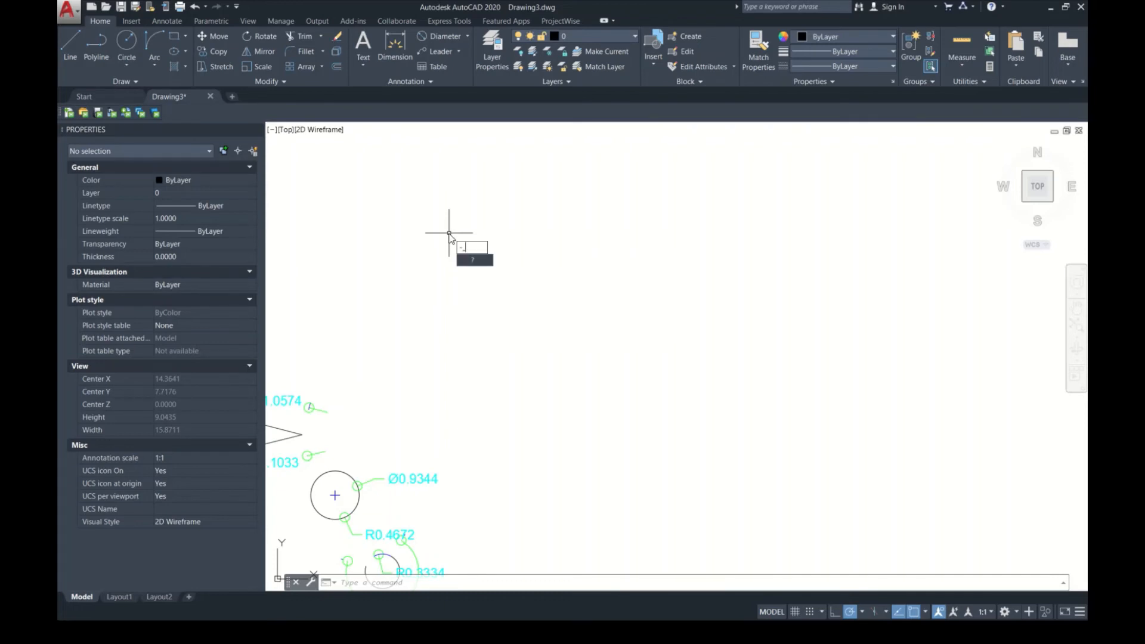
key(BackSpace)
key(BackSpace)
Step: Start single-line text in the empty area above the dimensioned shapes, with a height of about 2.46 and a rotation of 15°
text(M)
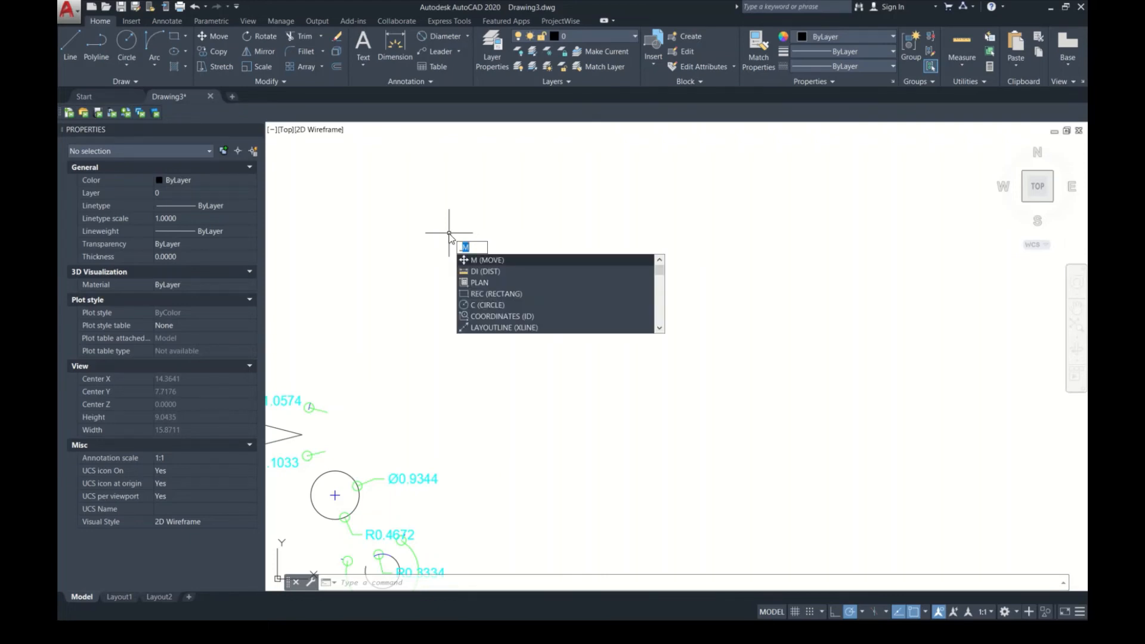
text(TEXT)
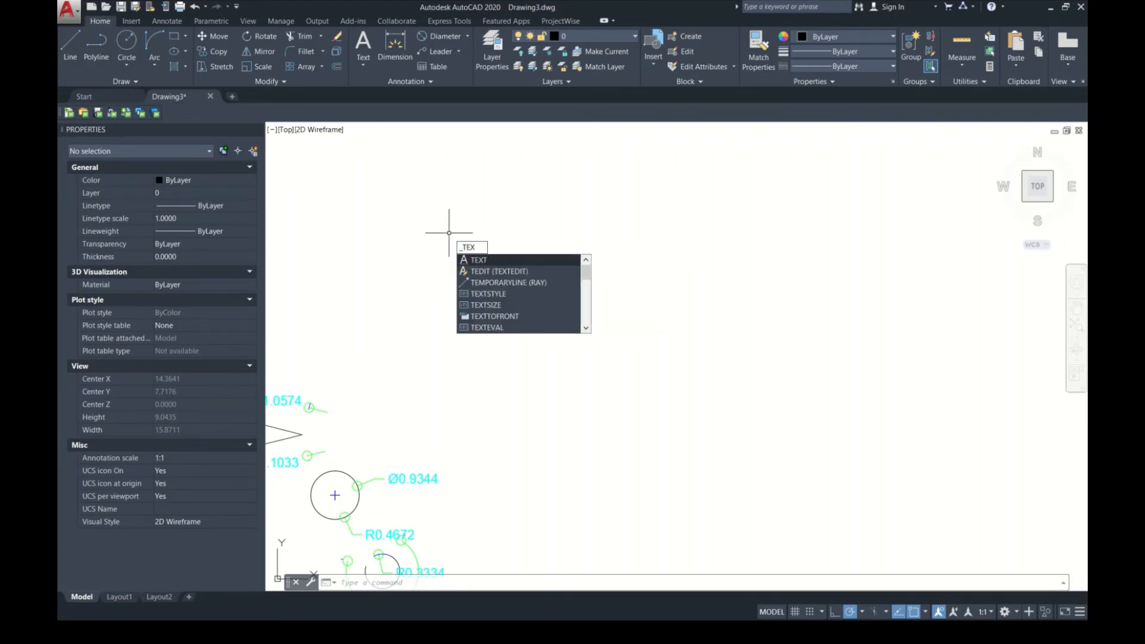
key(Return)
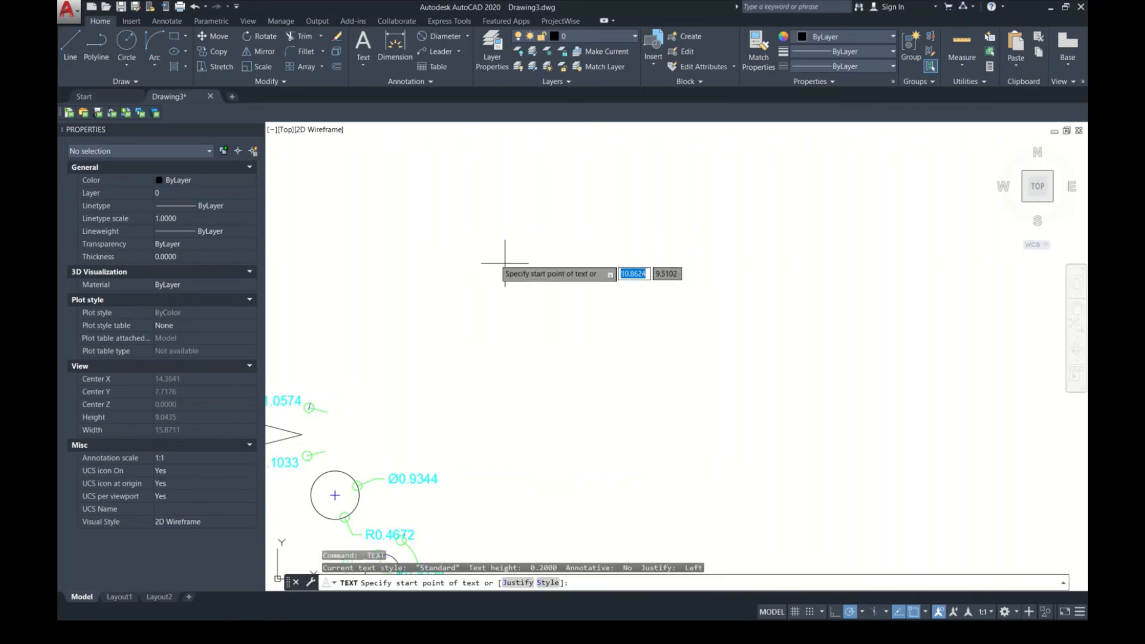
click(596, 275)
key(Return)
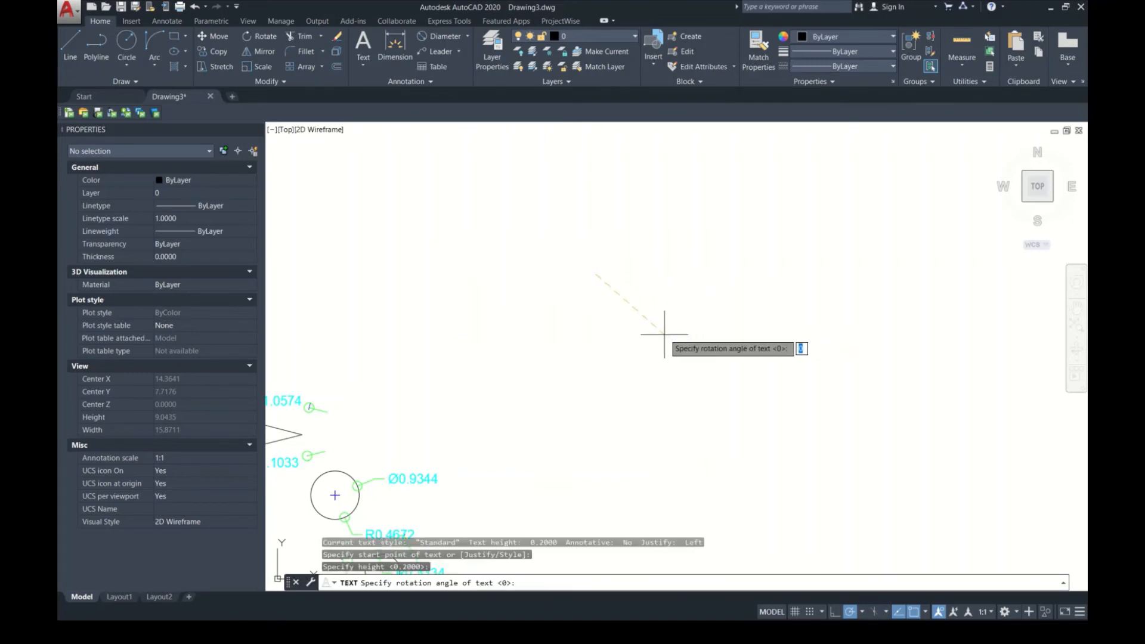
text(15)
key(Return)
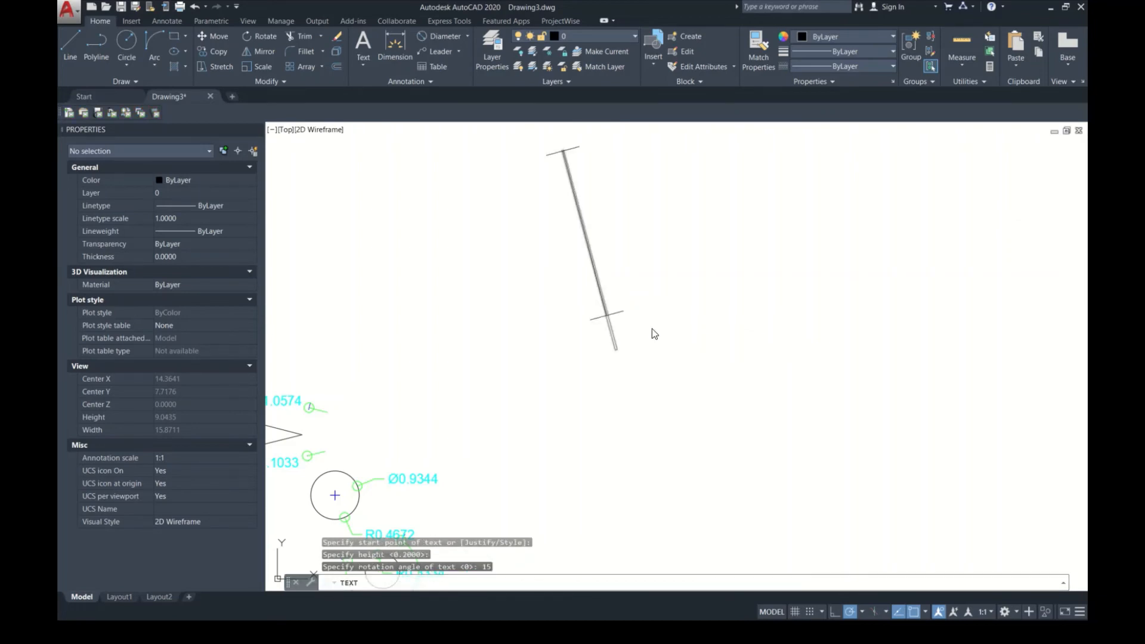
Step: Enter "cIVILWORLD 2.0" as the rotated single-line text and finish the command
text(civ)
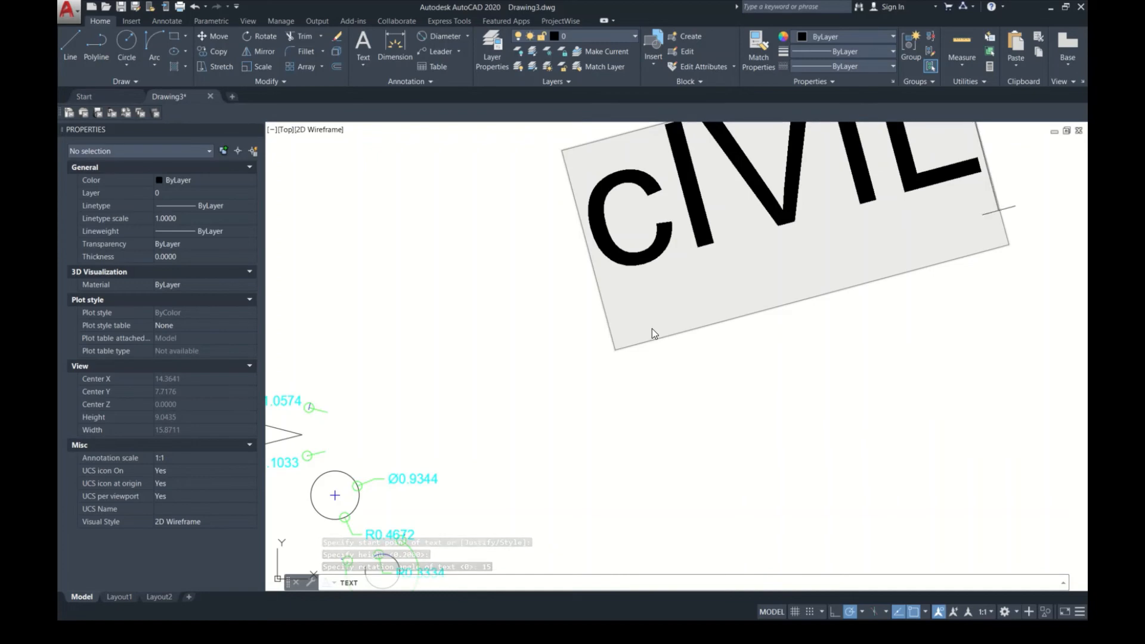
text(WORLD 2.0)
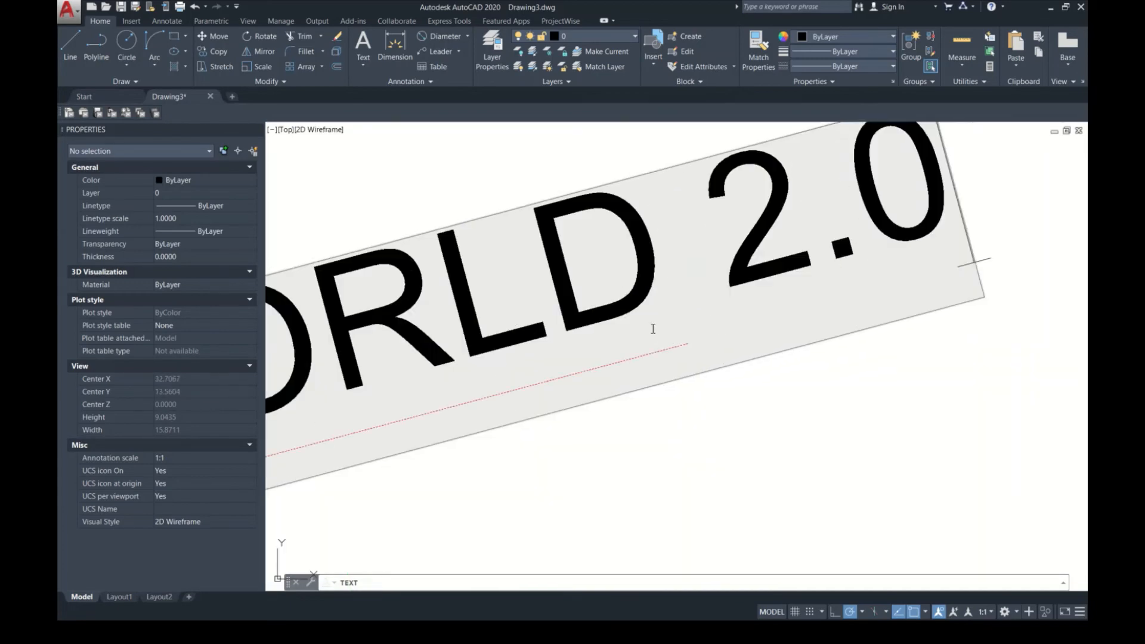
click(706, 428)
scroll(704, 337, down, 8)
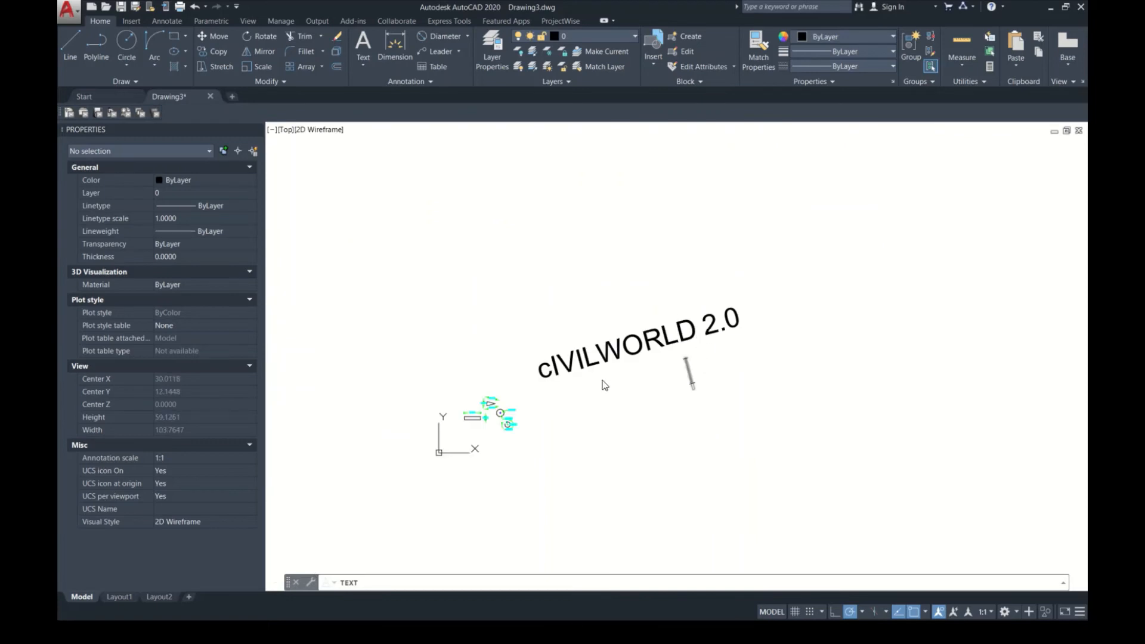
key(Return)
Step: Start multiline text in a box about 21 units wide below the slanted text
scroll(620, 376, up, 4)
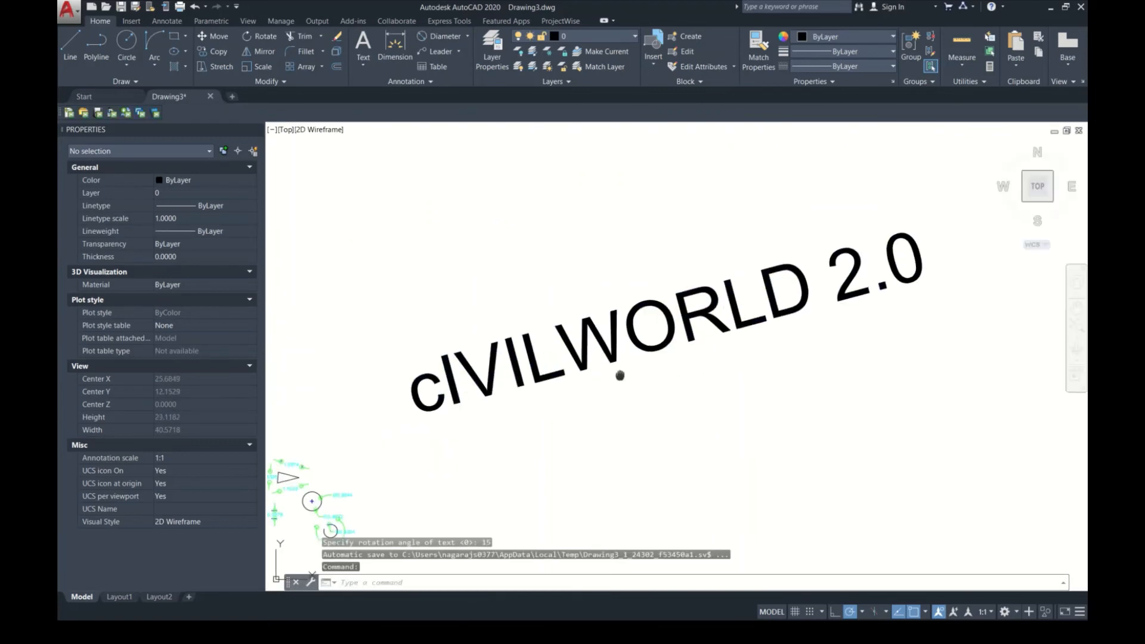
middle_drag(620, 375, 510, 275)
middle_drag(511, 336, 466, 348)
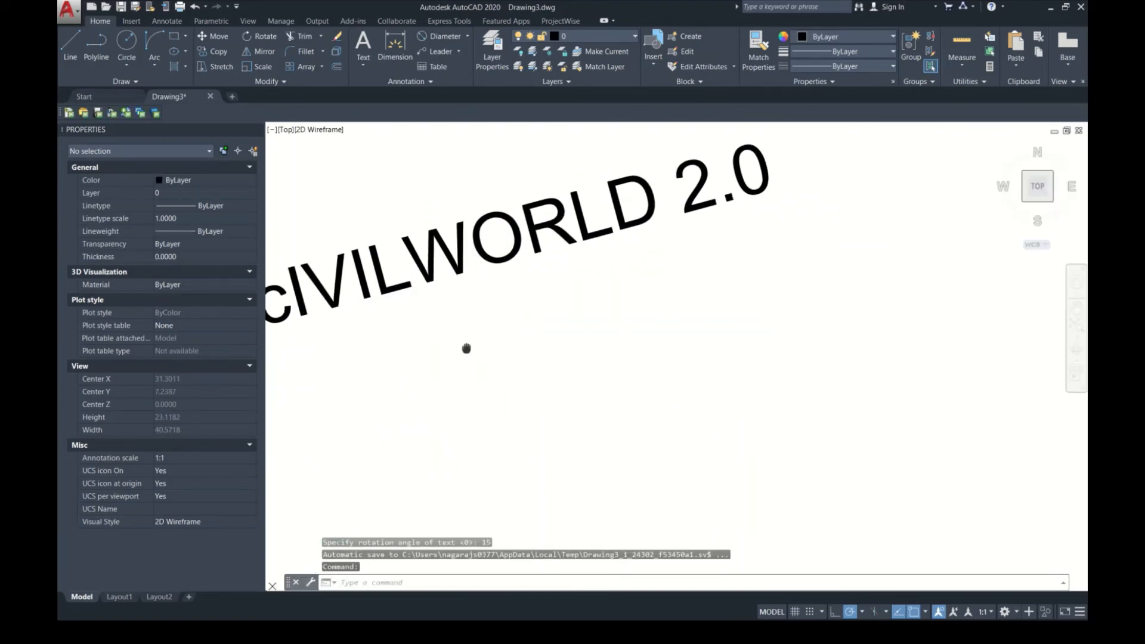
text(T)
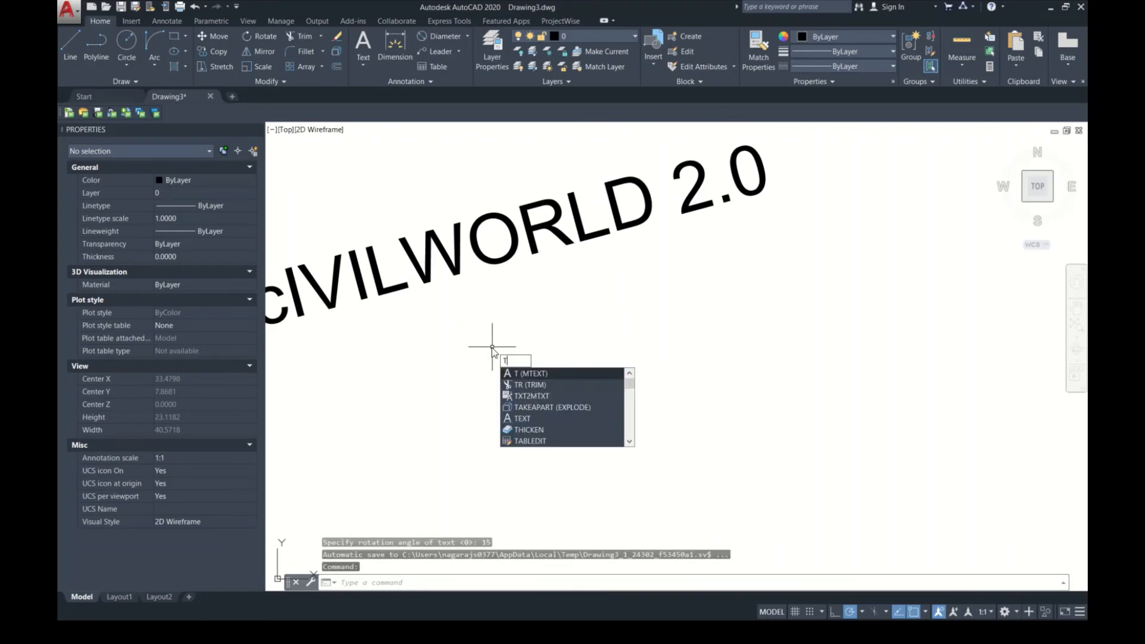
key(Return)
click(492, 356)
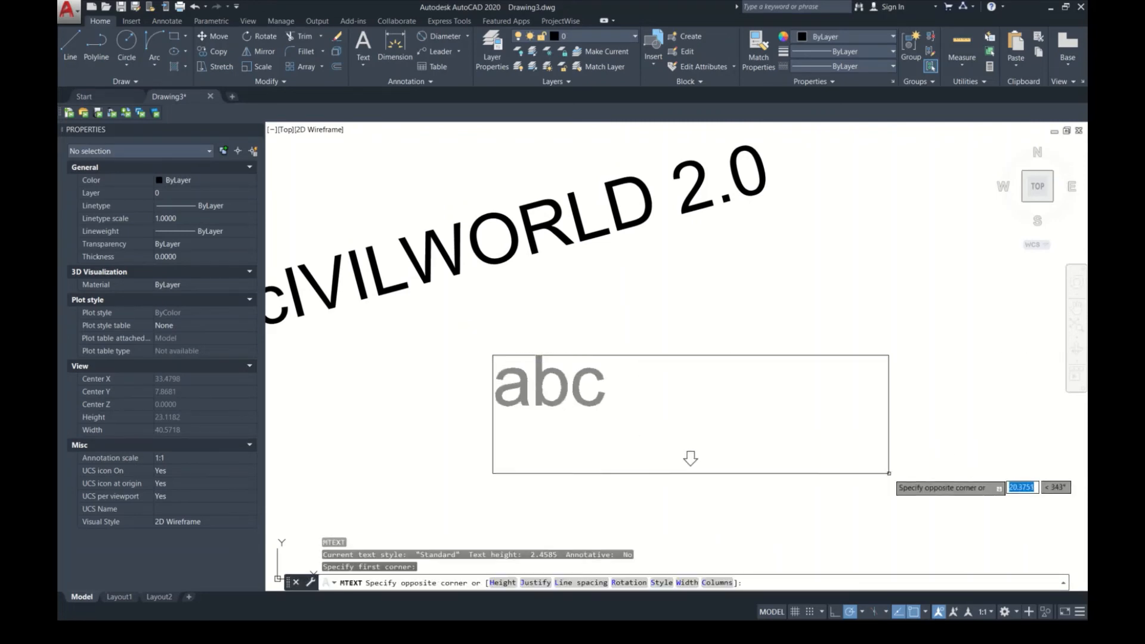
click(917, 477)
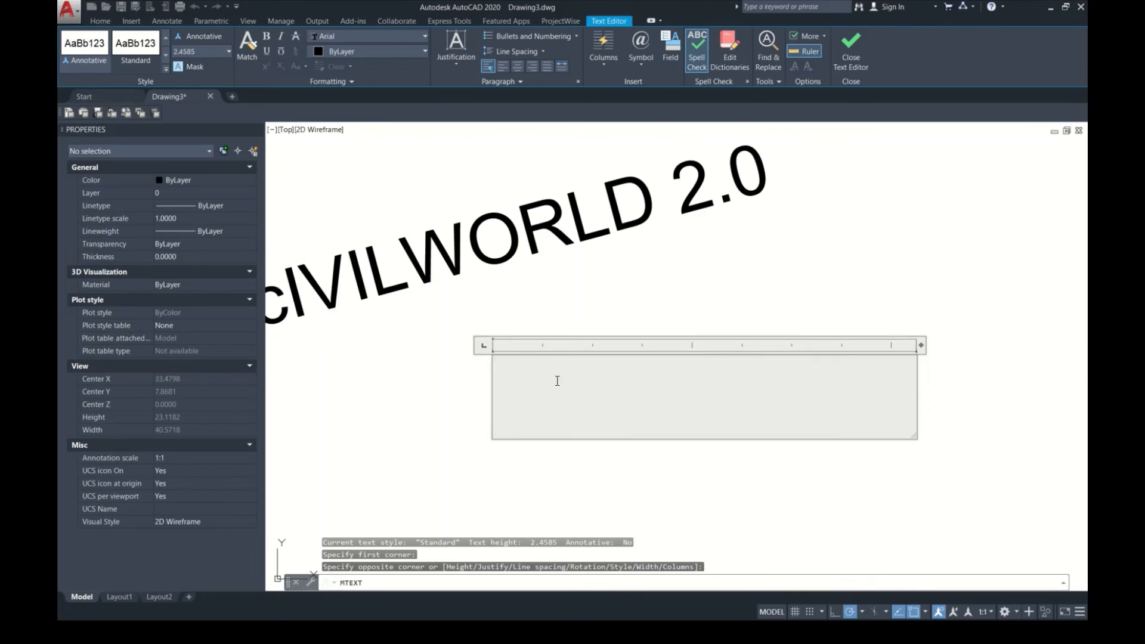
Step: Enter "CIVILWORLD" and "2.0" on separate lines of the multiline text and finish editing
text(CIVI)
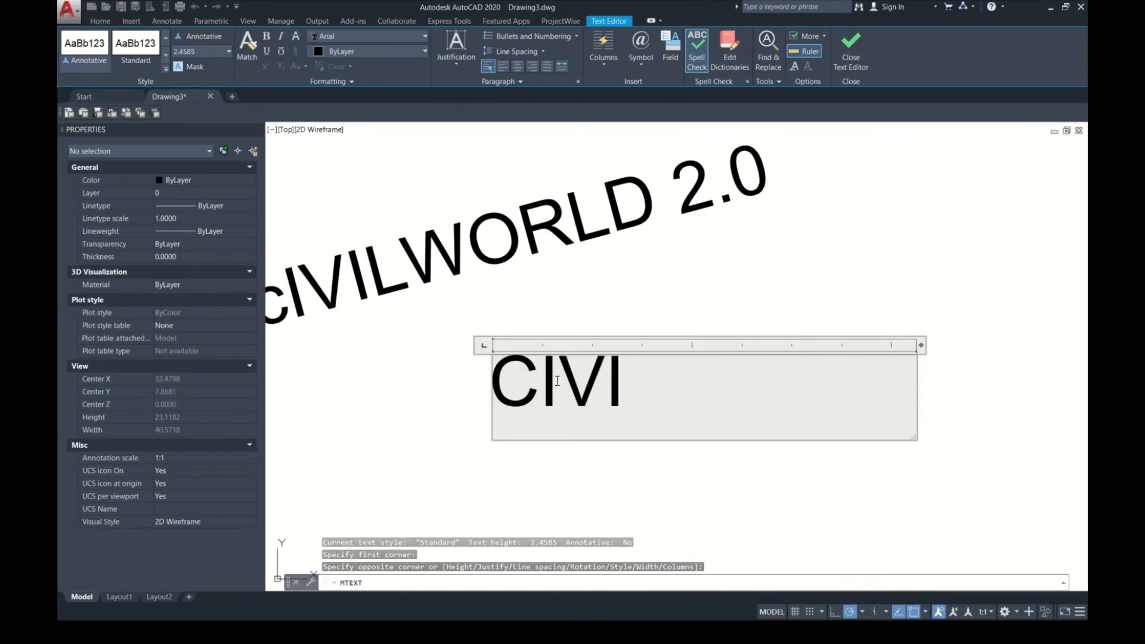
text(LWORLD)
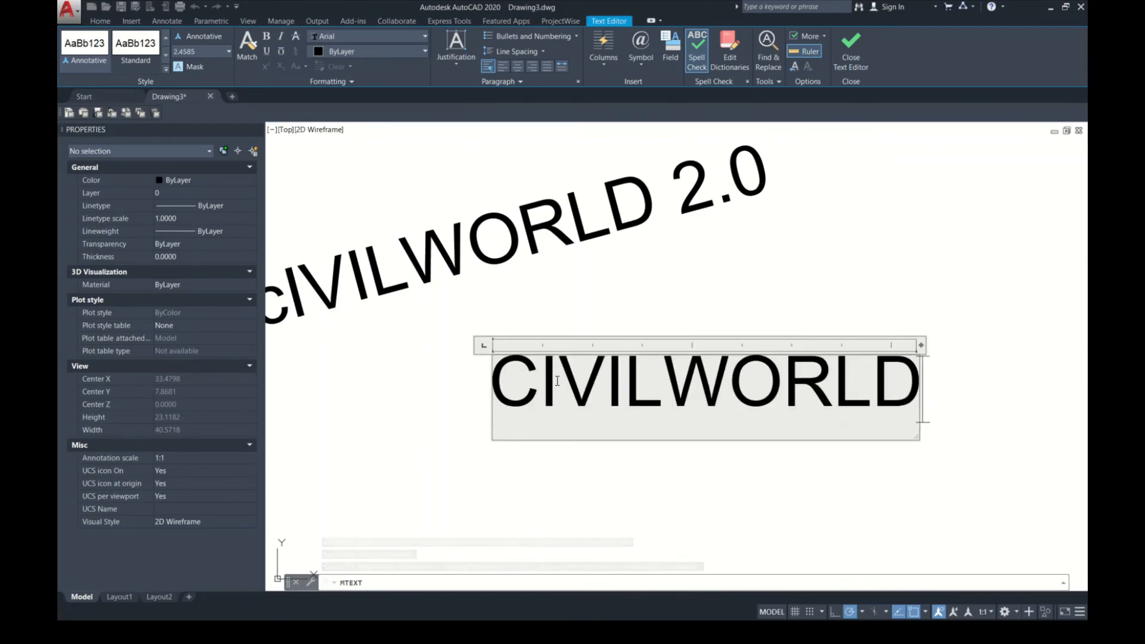
key(Return)
text(2.0)
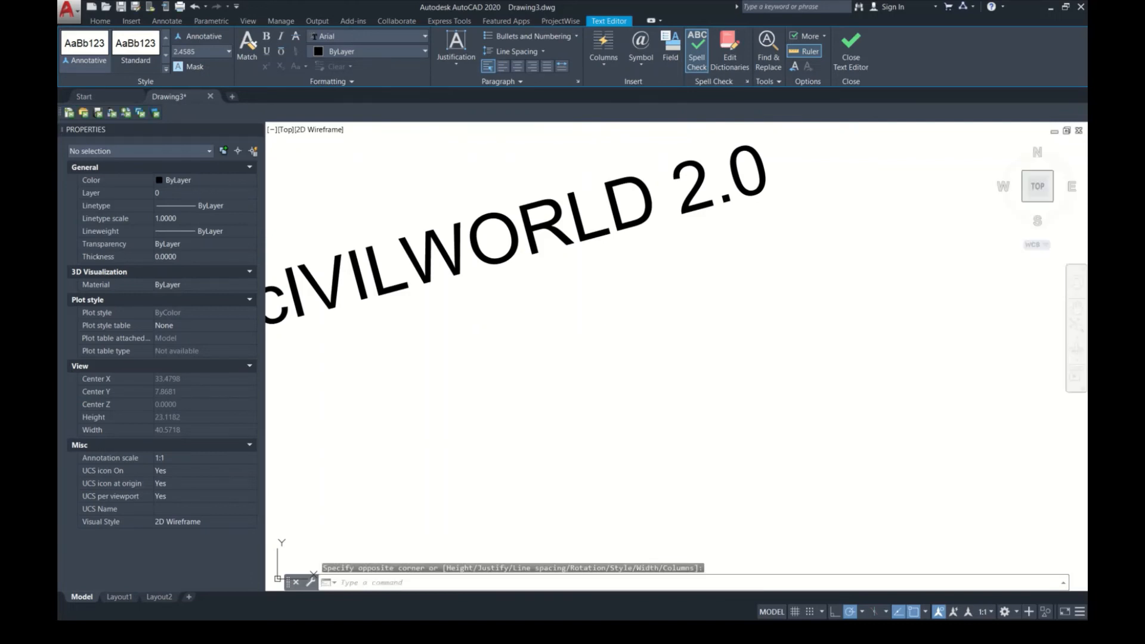
scroll(703, 307, down, 3)
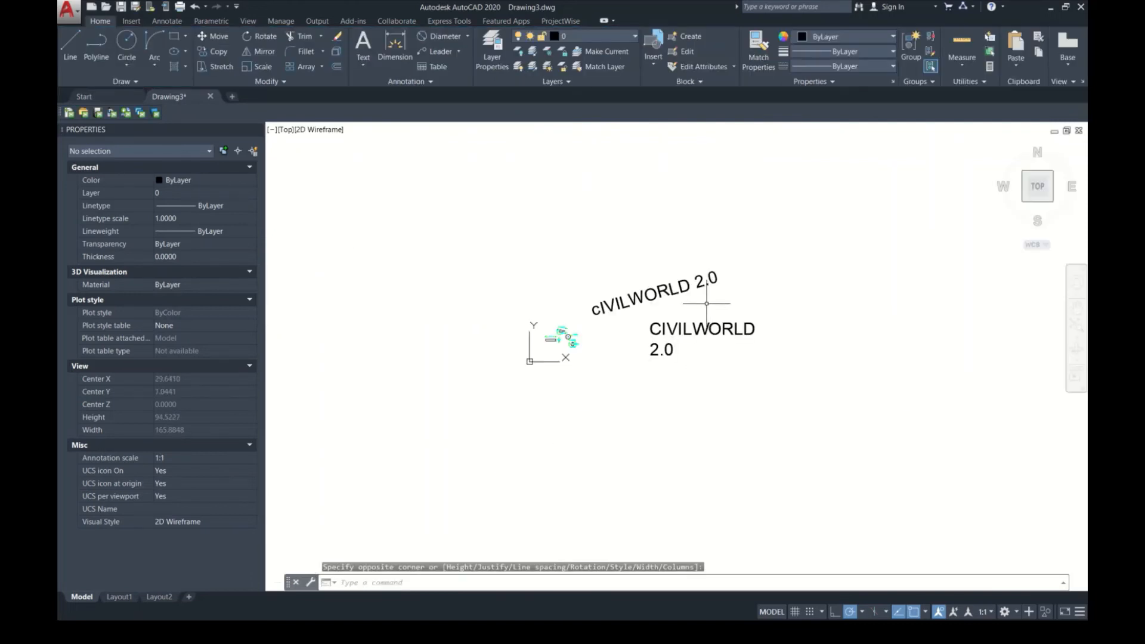
Step: Hide and reopen the Properties palette, and examine the properties of the slanted single-line text
scroll(691, 297, up, 1)
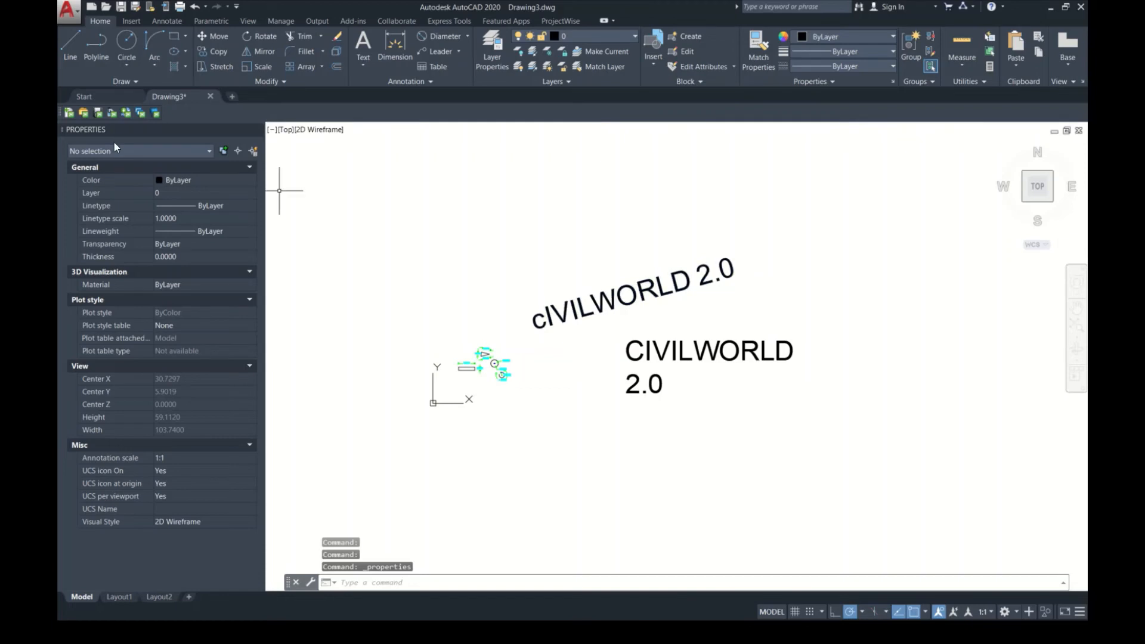
key(ctrl+1)
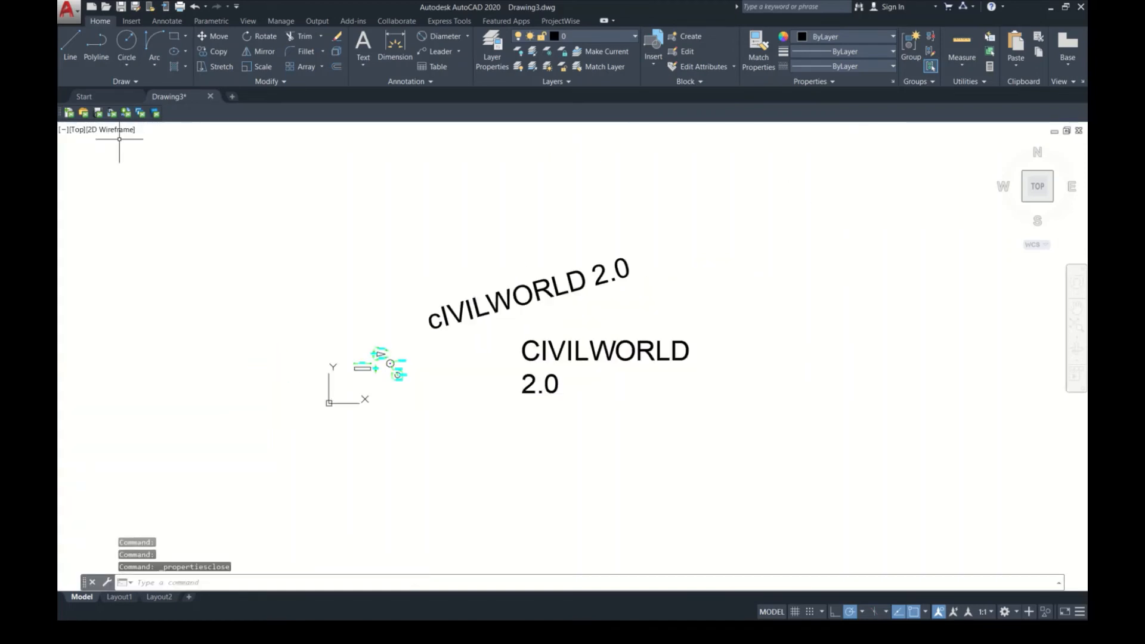
key(ctrl+1)
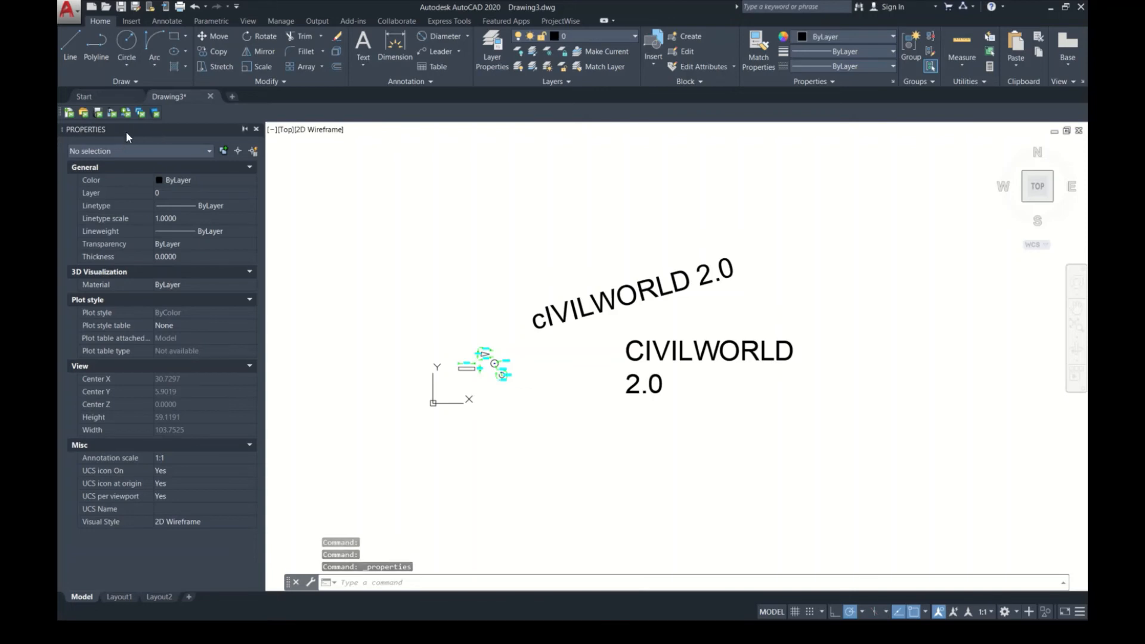
click(599, 315)
click(597, 303)
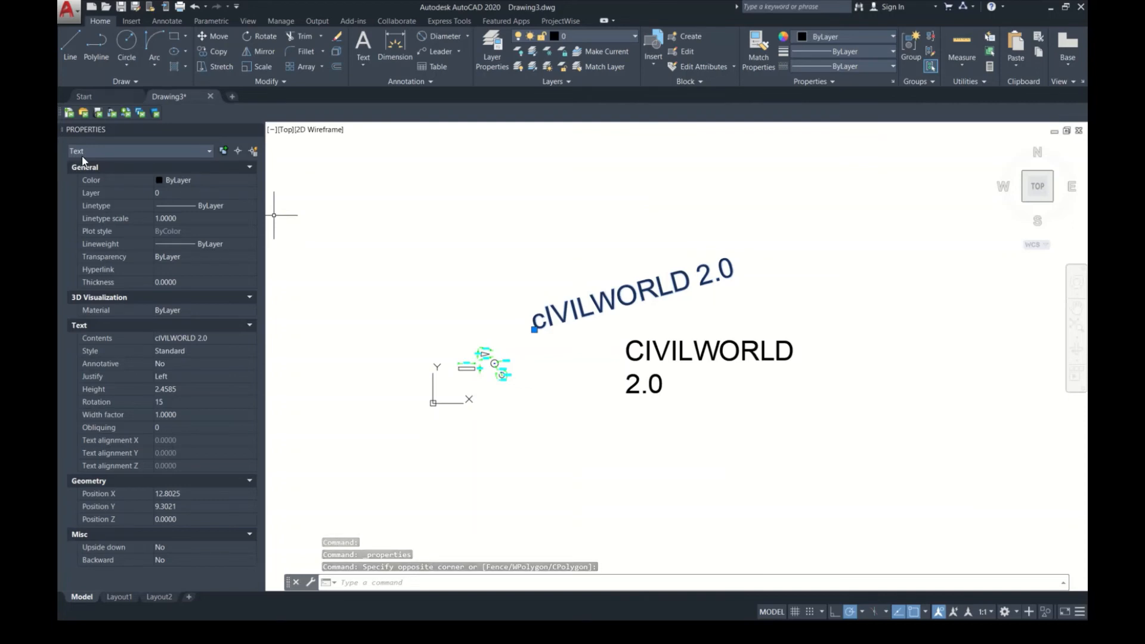
key(Escape)
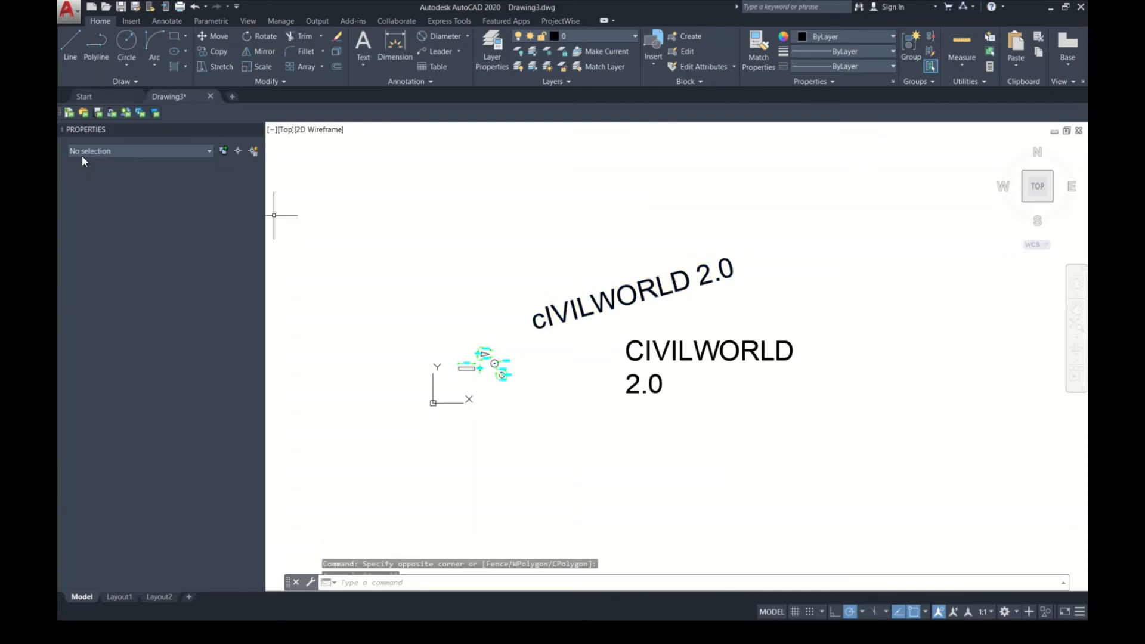
Step: Replace the contents of the multiline text below the slanted text with "YOUTUBE" and finish editing
click(692, 354)
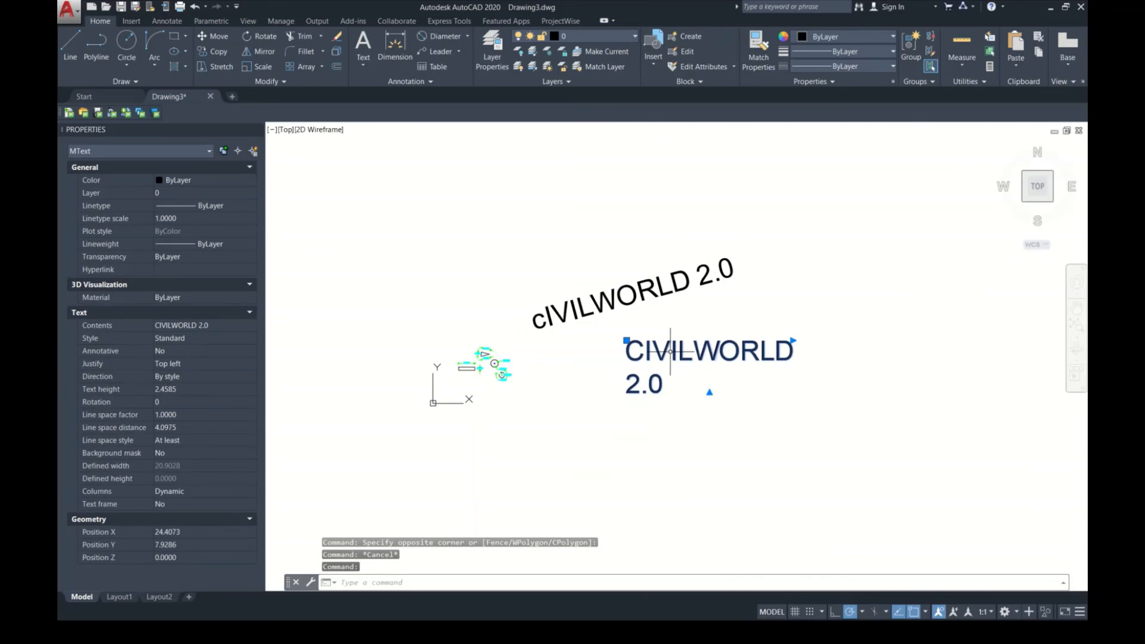
scroll(727, 370, up, 2)
scroll(727, 370, up, 2)
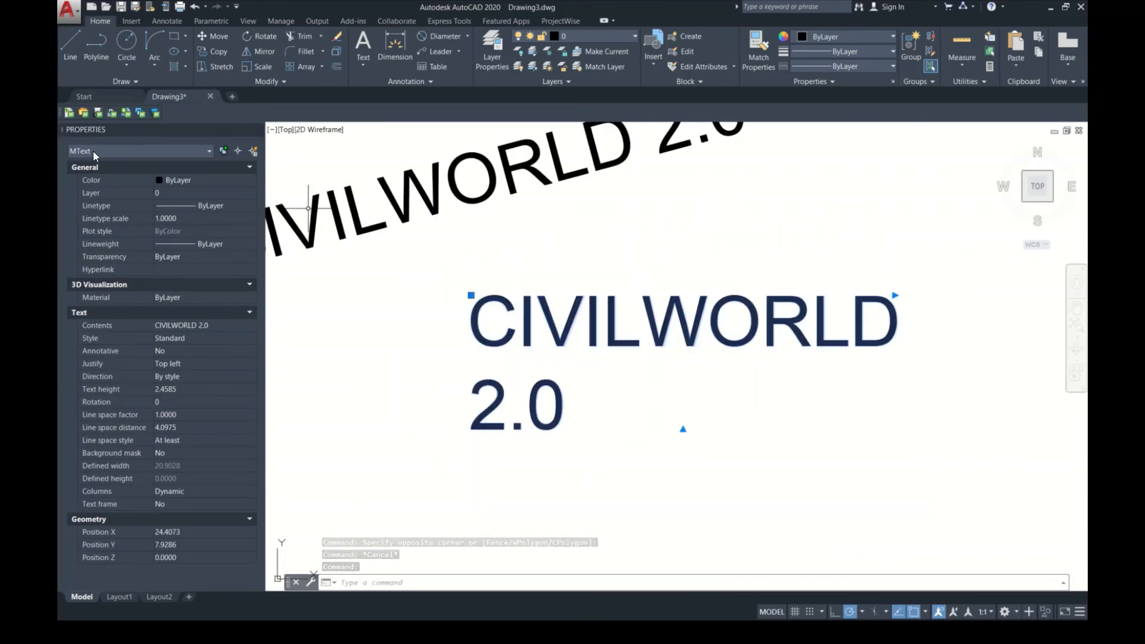
click(228, 325)
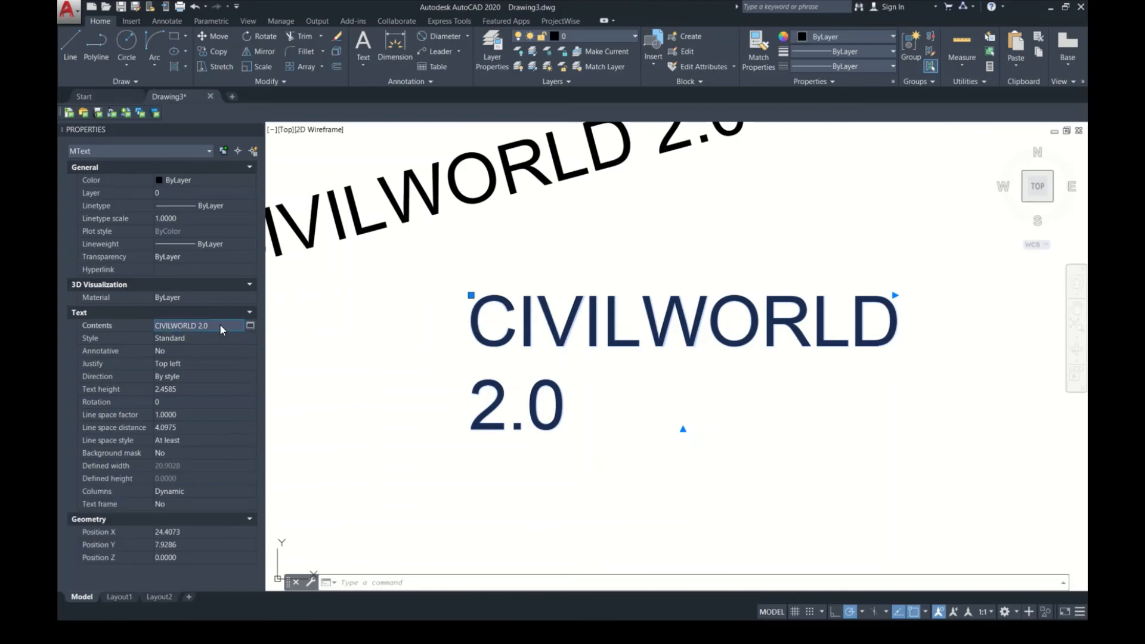
click(250, 326)
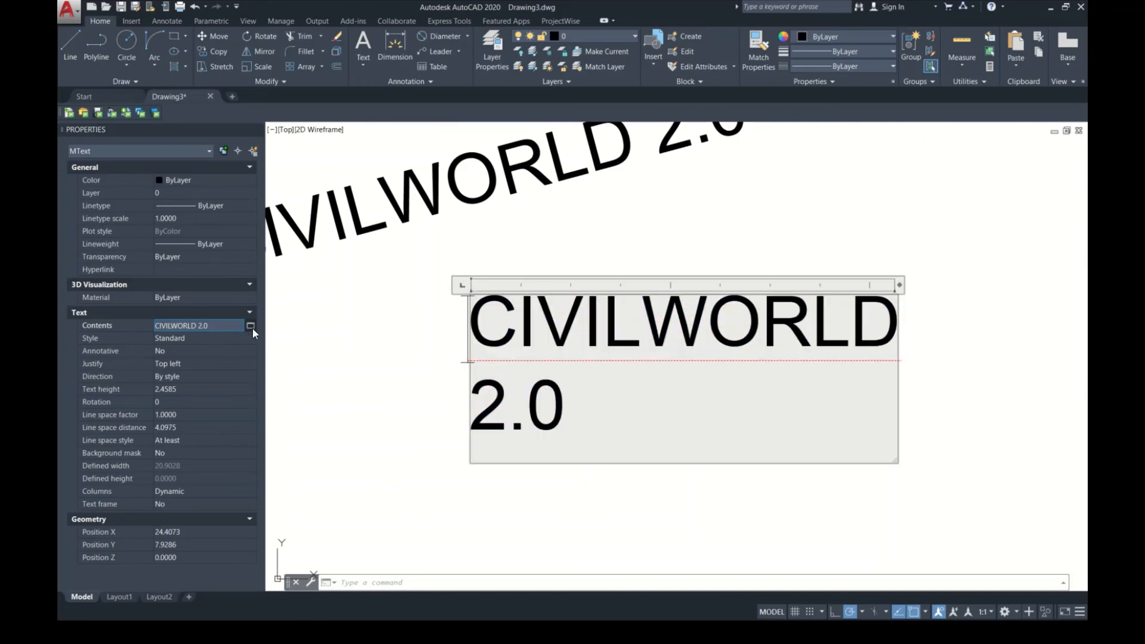
key(ctrl+a)
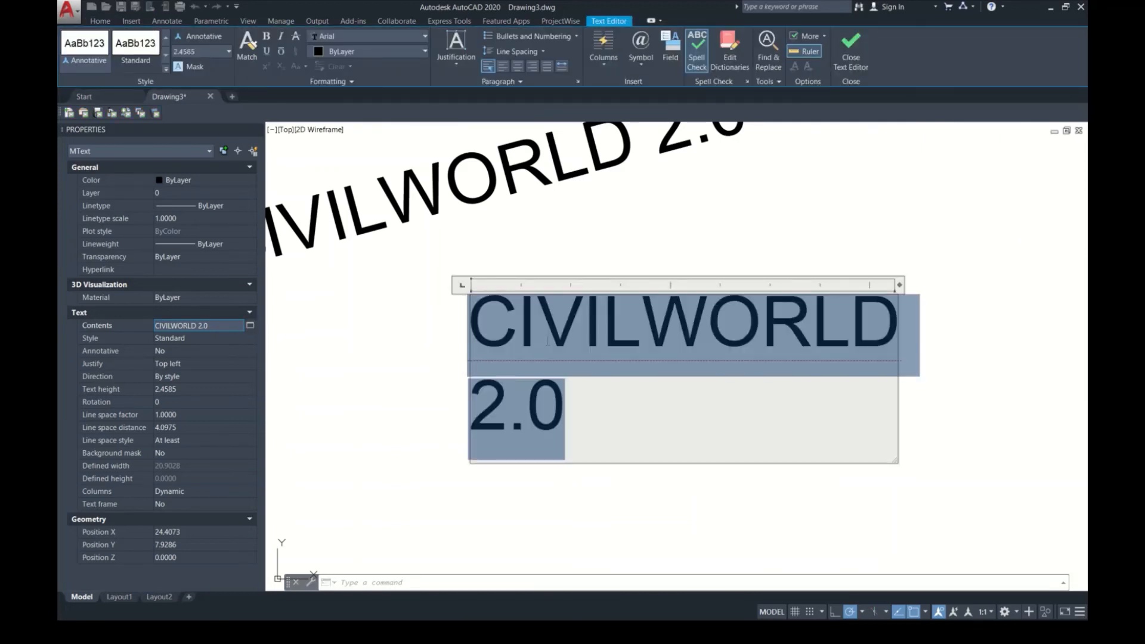
text(YOUTUBE)
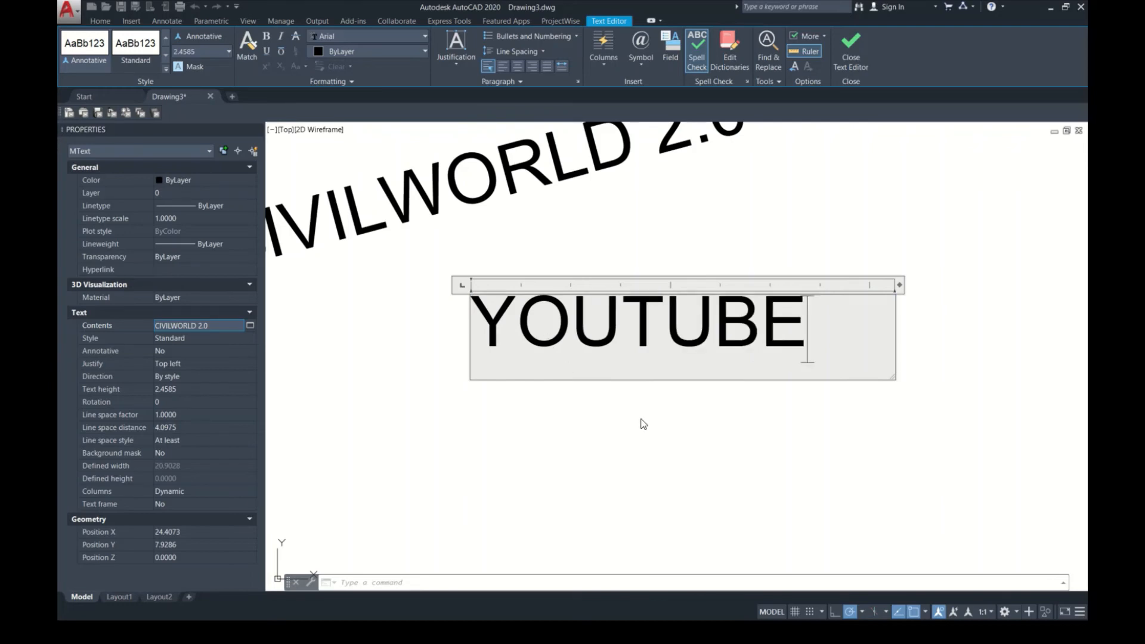
click(640, 440)
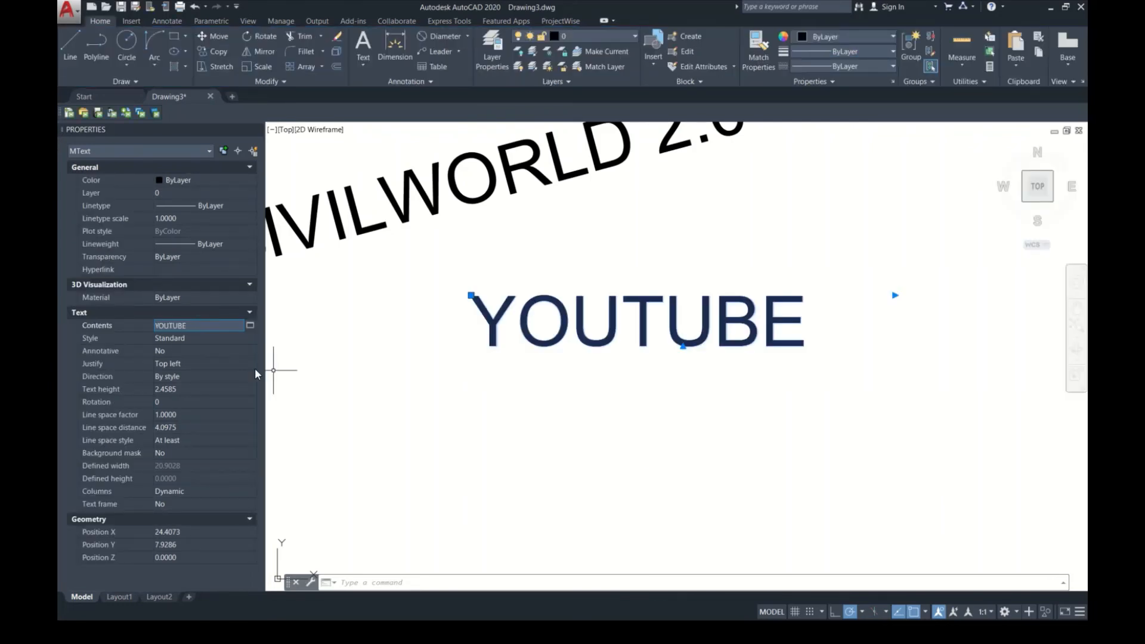
Step: Set the YOUTUBE text's style to Standard and its justification to Middle left
click(213, 338)
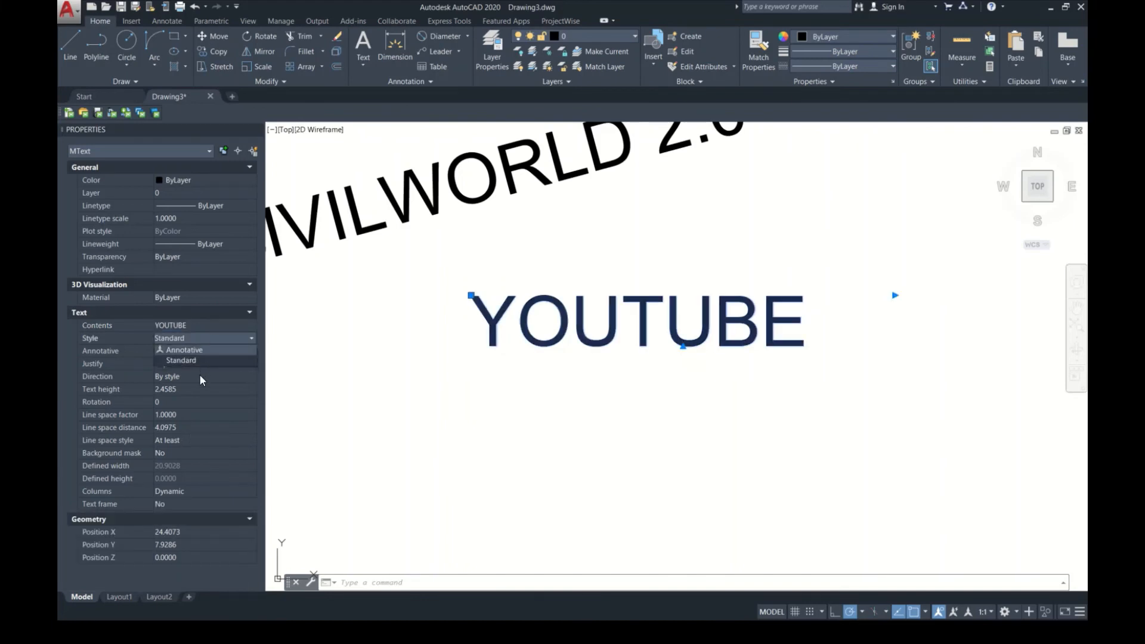
click(216, 361)
click(215, 363)
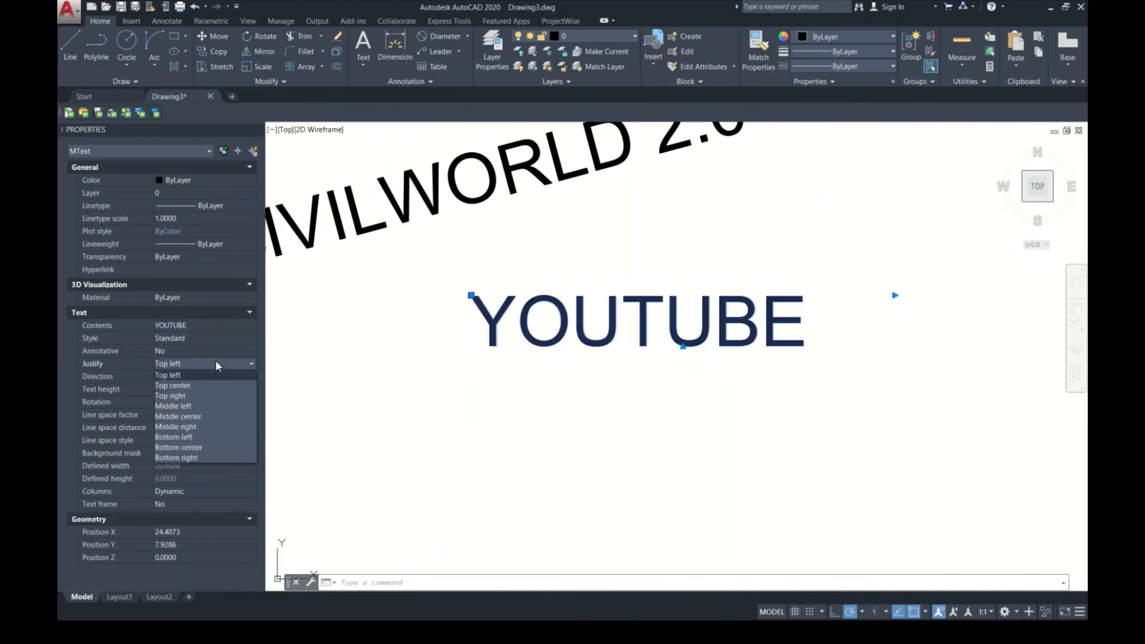
click(216, 404)
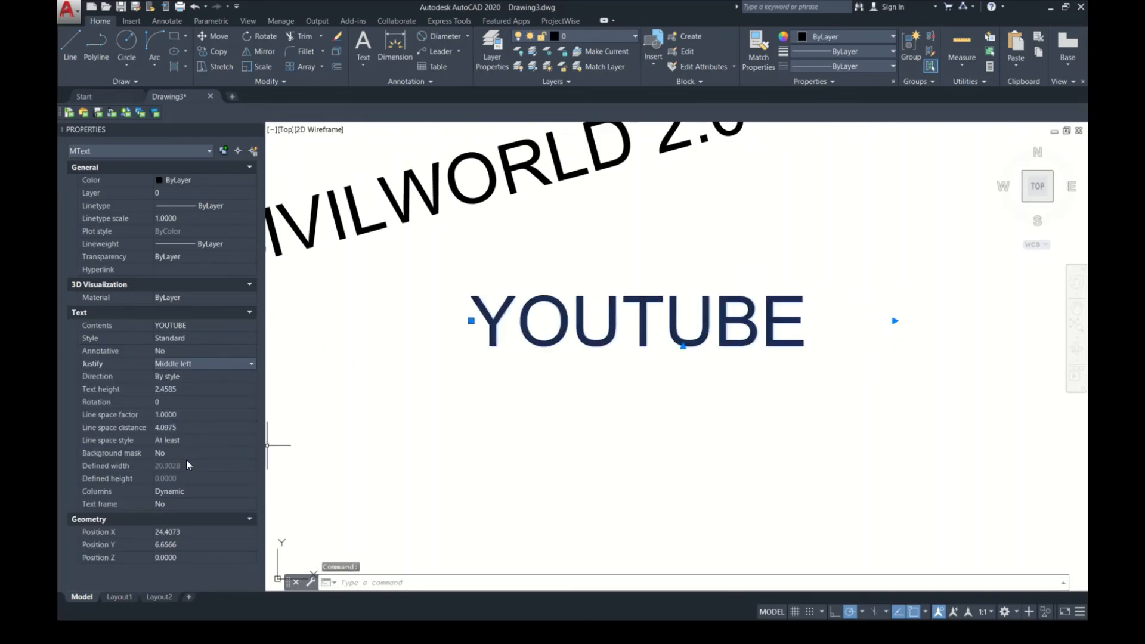
click(198, 493)
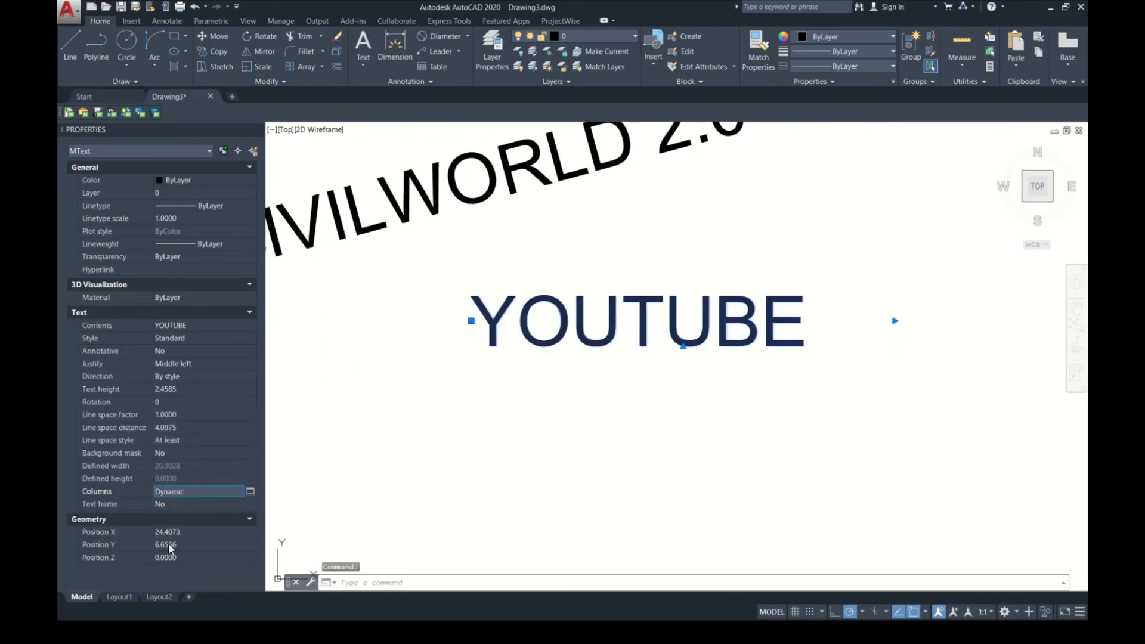
Step: Set the YOUTUBE text's X position to 20 and deselect it
click(201, 531)
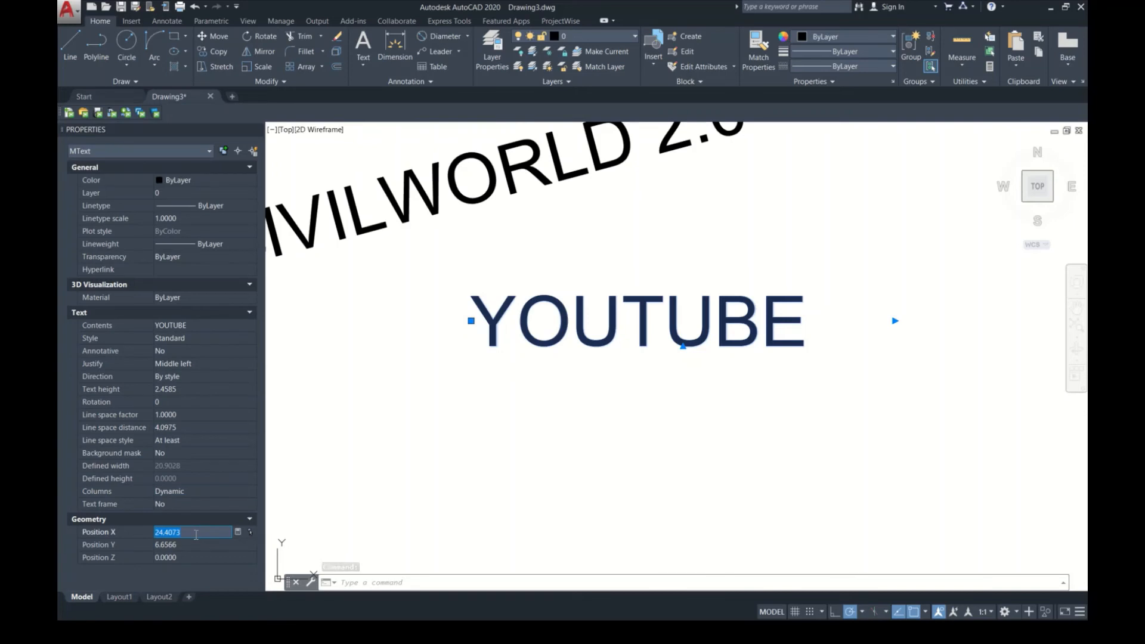
text(20)
click(197, 544)
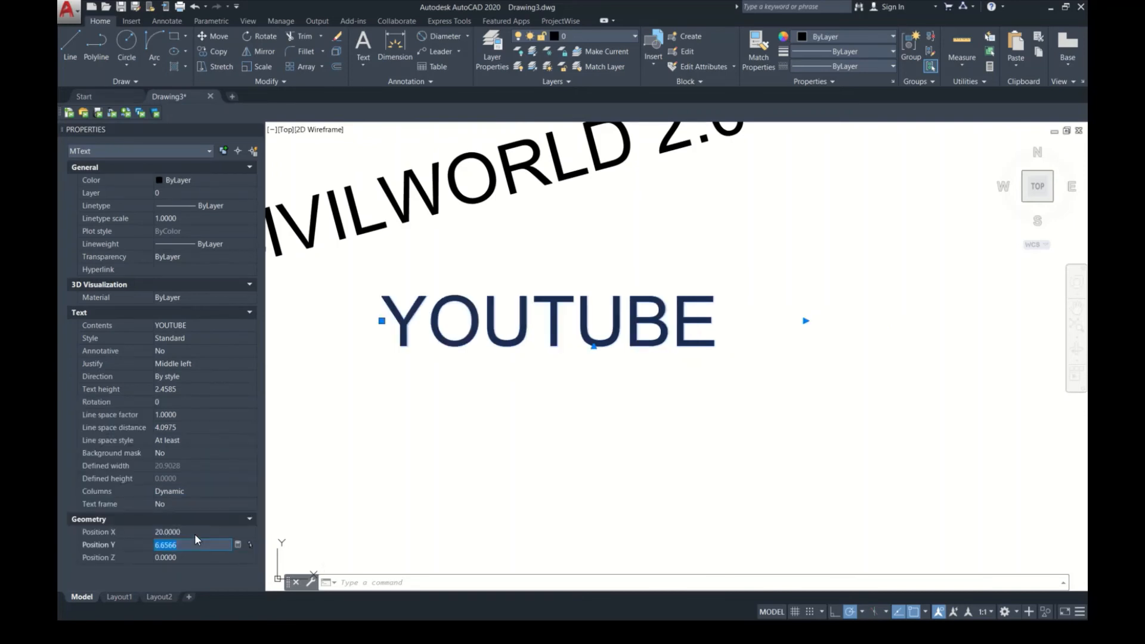
scroll(525, 331, up, 3)
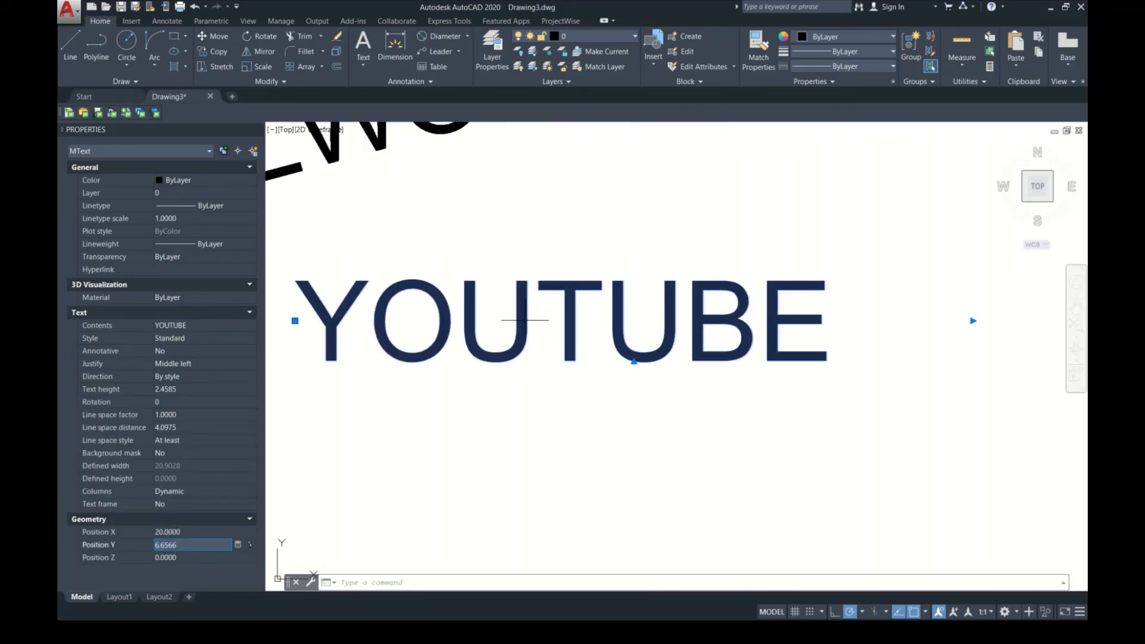
scroll(548, 424, down, 3)
scroll(551, 376, down, 4)
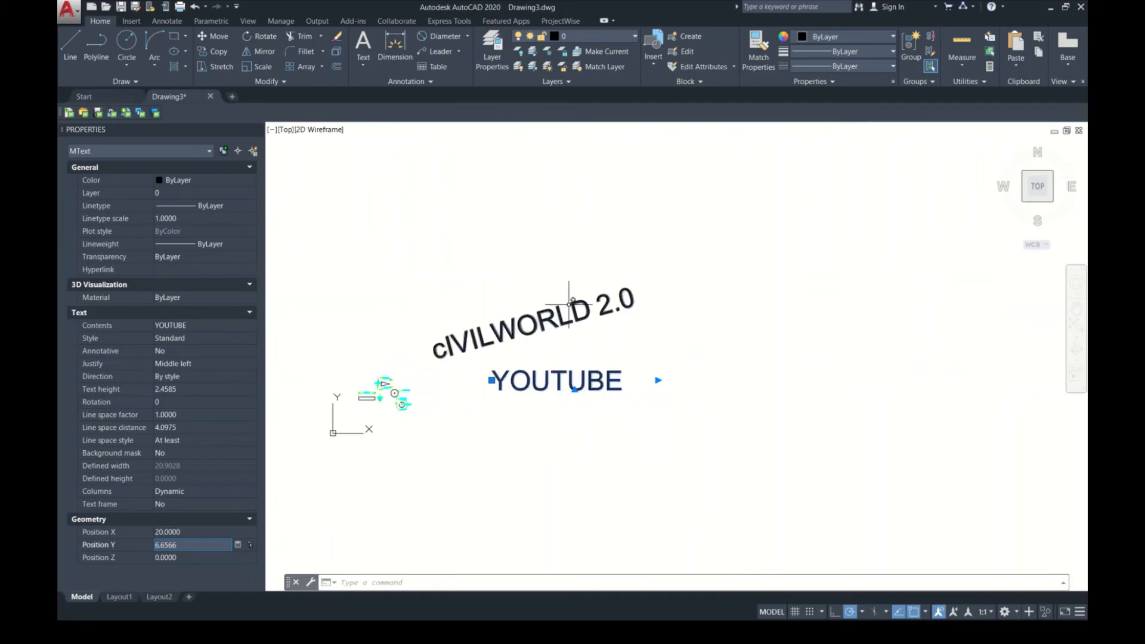
key(Escape)
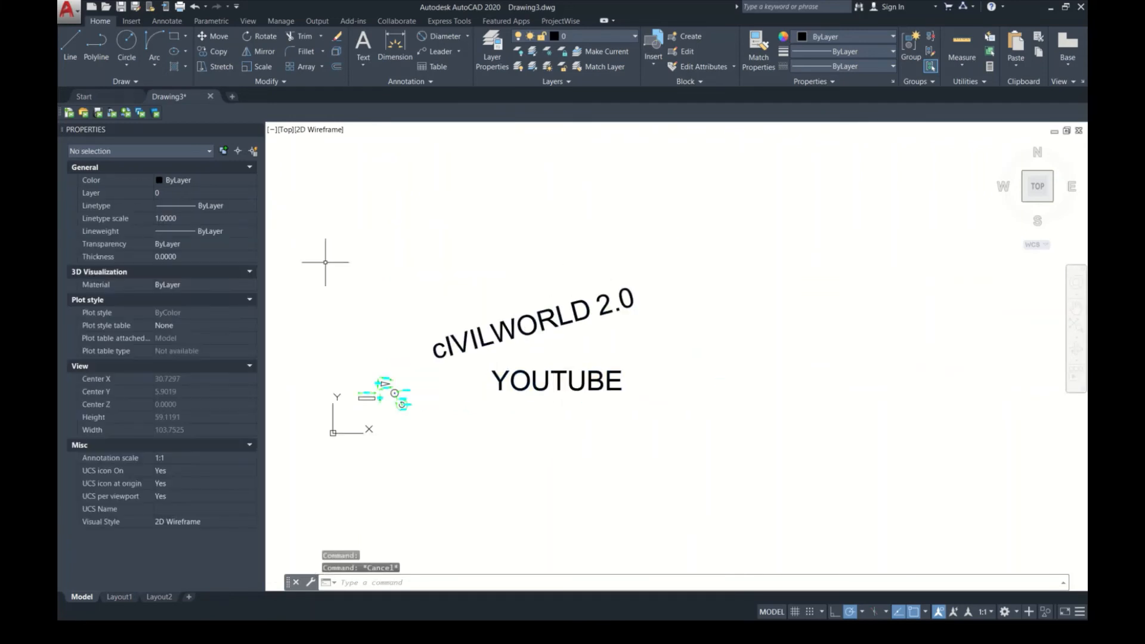
Step: Review the multiline and single-line text commands among the annotation tools
click(131, 21)
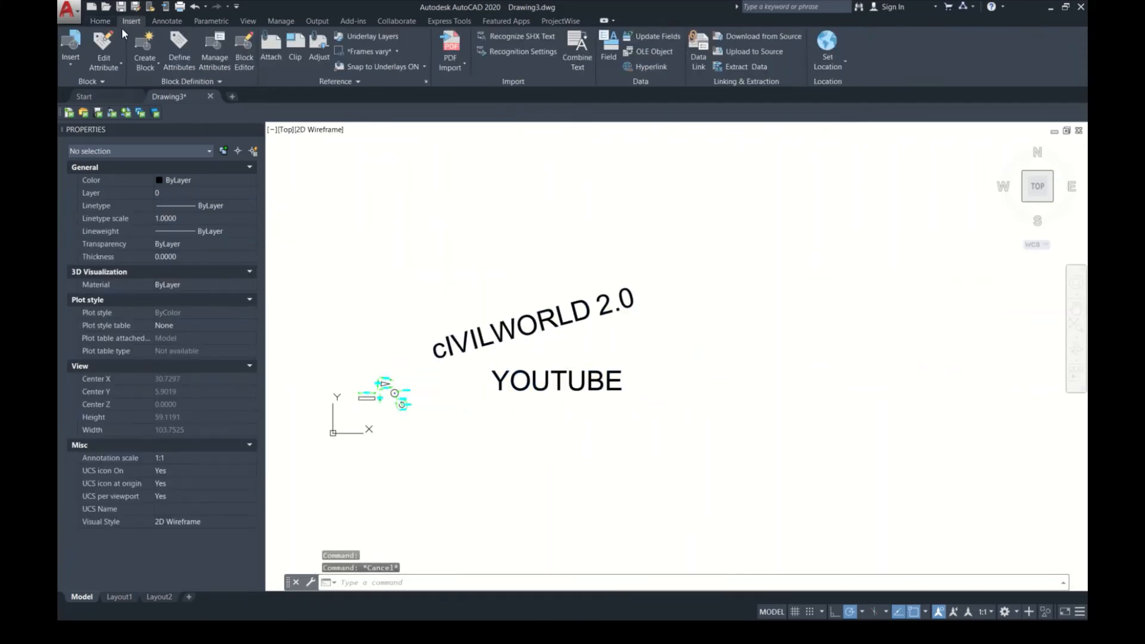
click(167, 22)
click(88, 67)
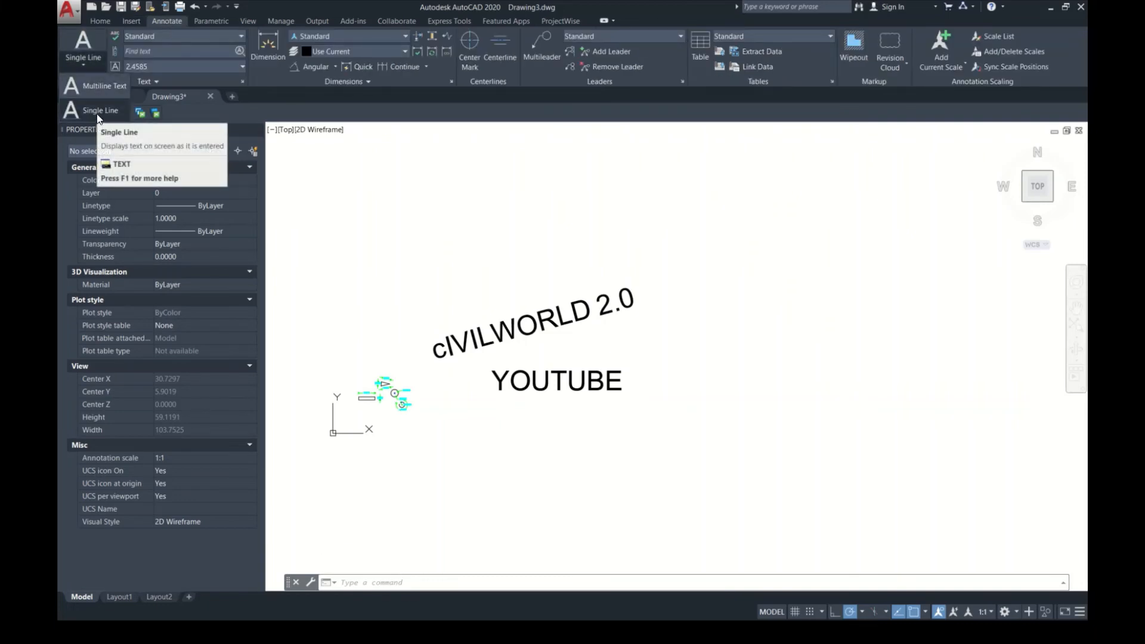
click(99, 112)
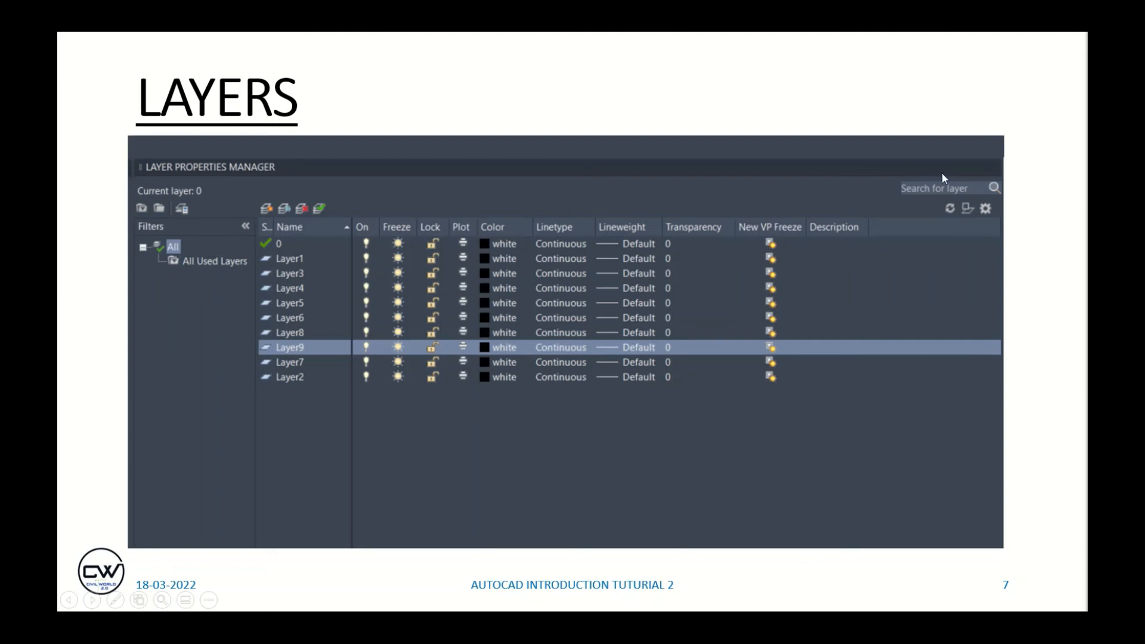
key(alt+Tab)
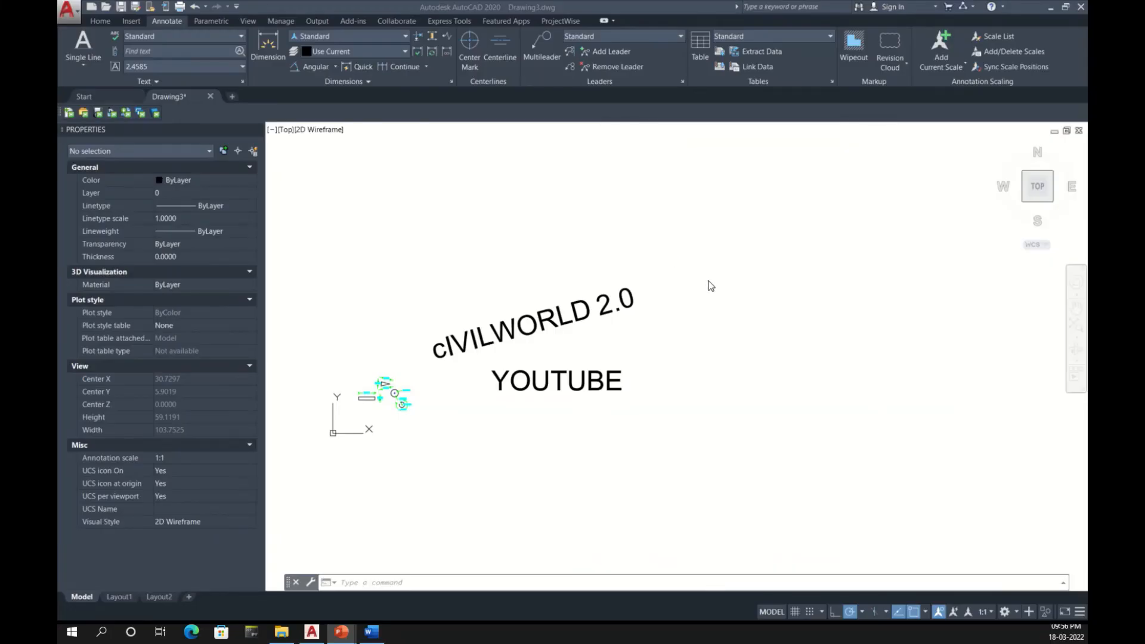
Step: Select the slanted text and the YOUTUBE text and assign both to the Defpoints layer
scroll(525, 401, up, 3)
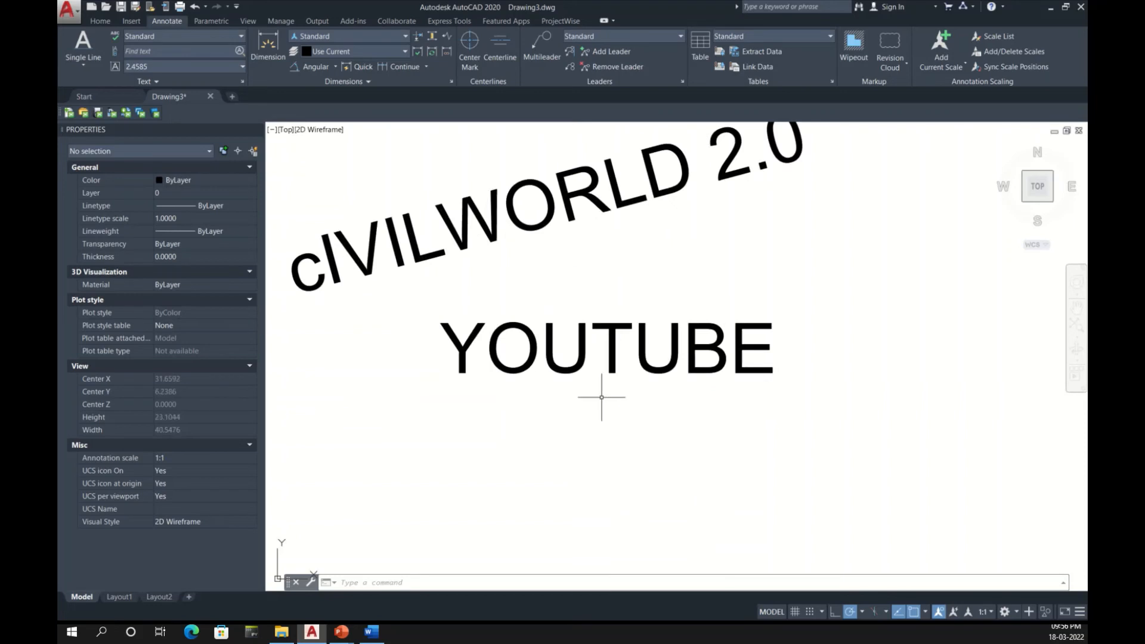
middle_drag(602, 397, 632, 420)
click(772, 422)
click(542, 207)
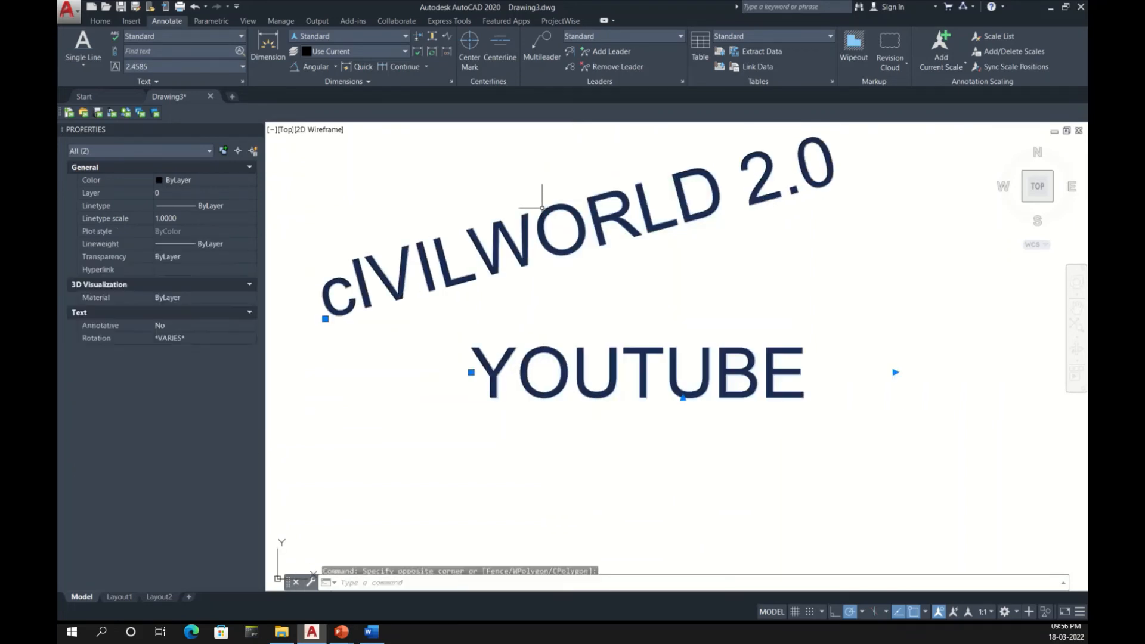
click(230, 192)
click(230, 196)
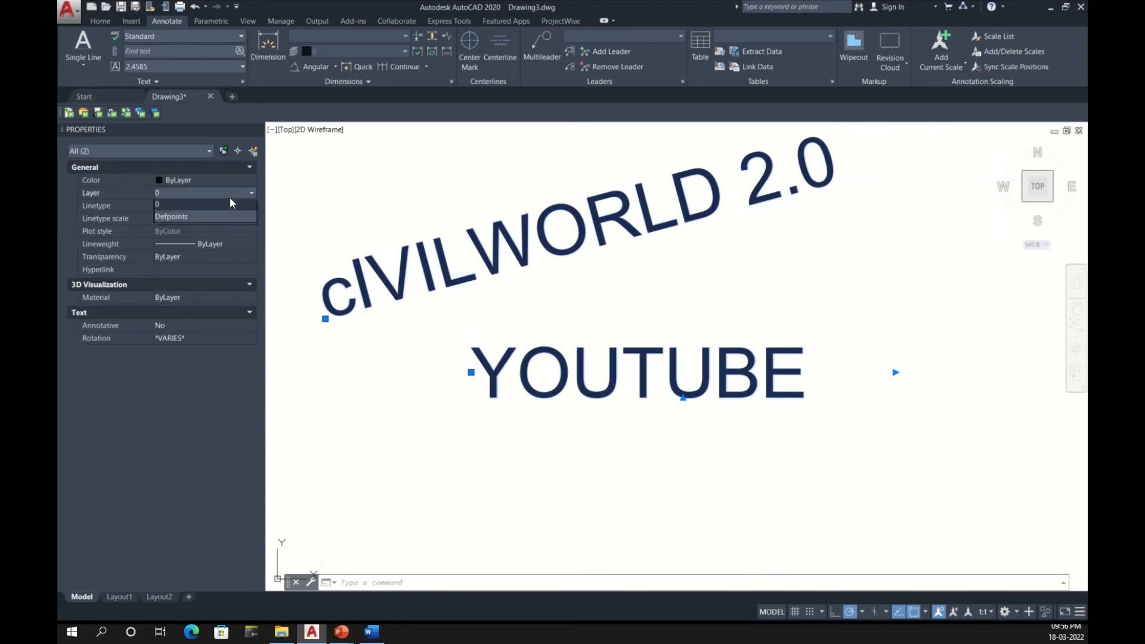
click(231, 217)
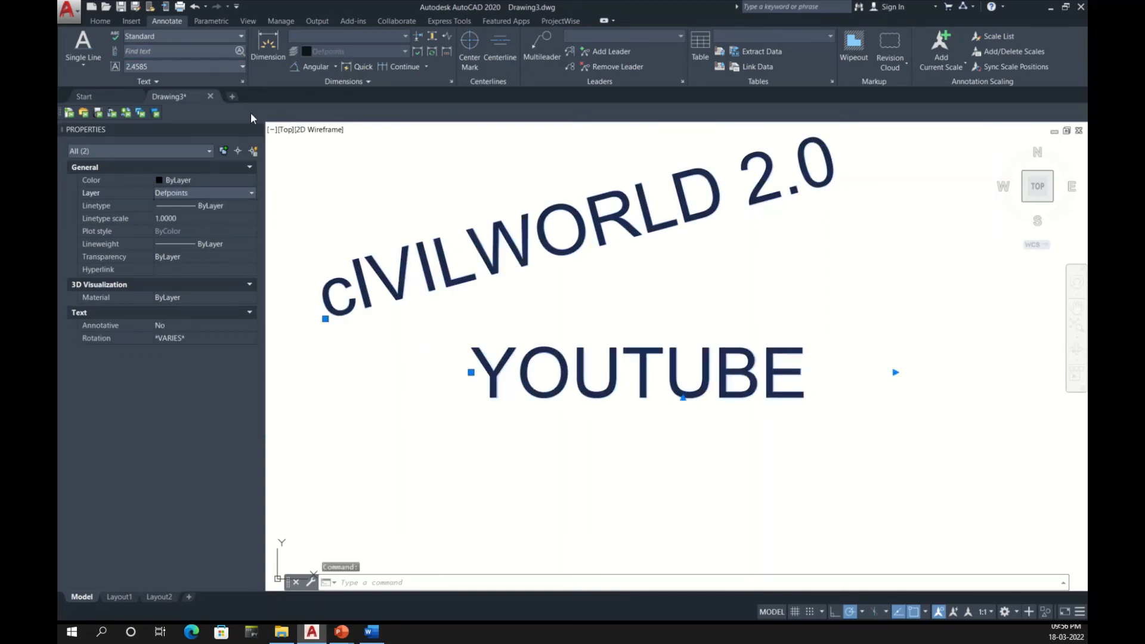
Step: Open the layer properties manager and create seven new layers, Layer1 to Layer7, with their default settings
text(l)
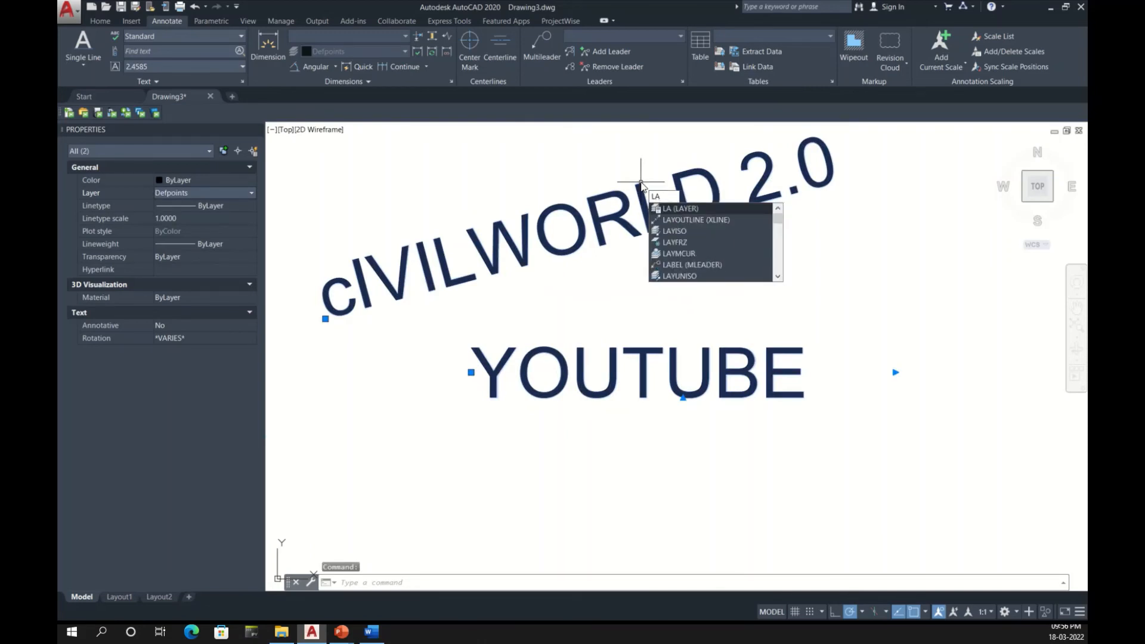
key(Return)
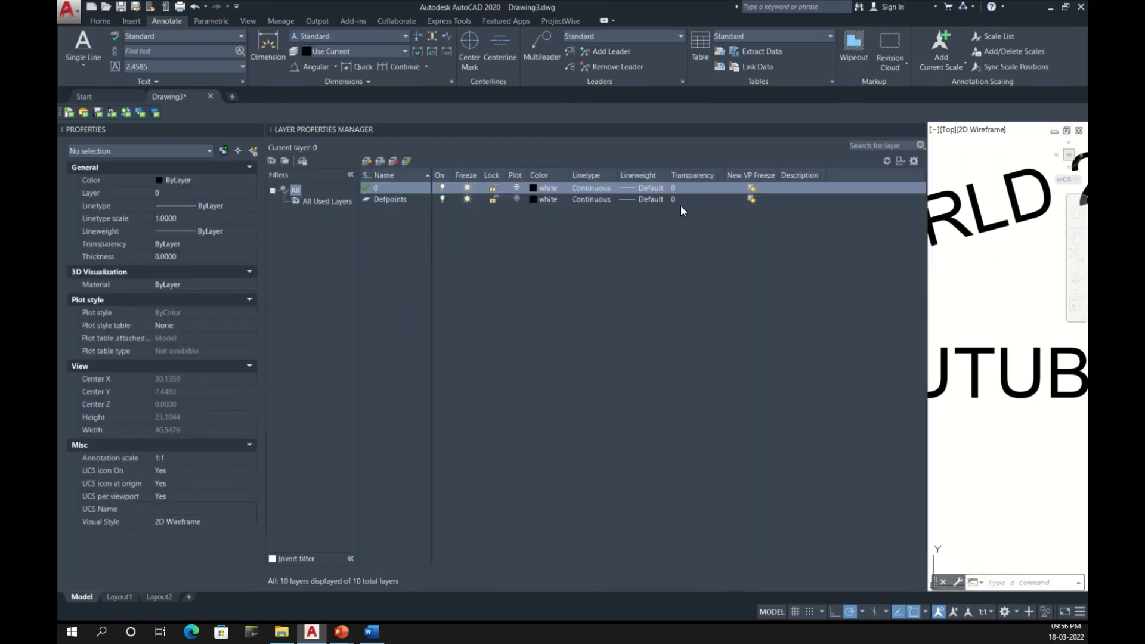
click(368, 161)
click(368, 161)
click(368, 161)
click(368, 161)
click(368, 161)
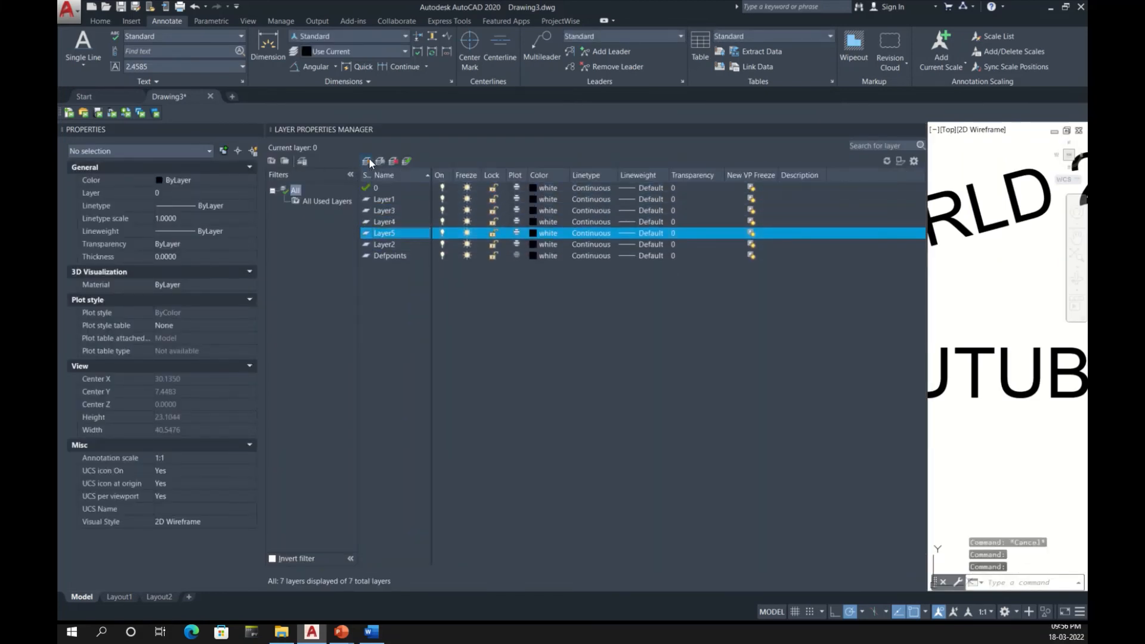
click(368, 161)
click(368, 161)
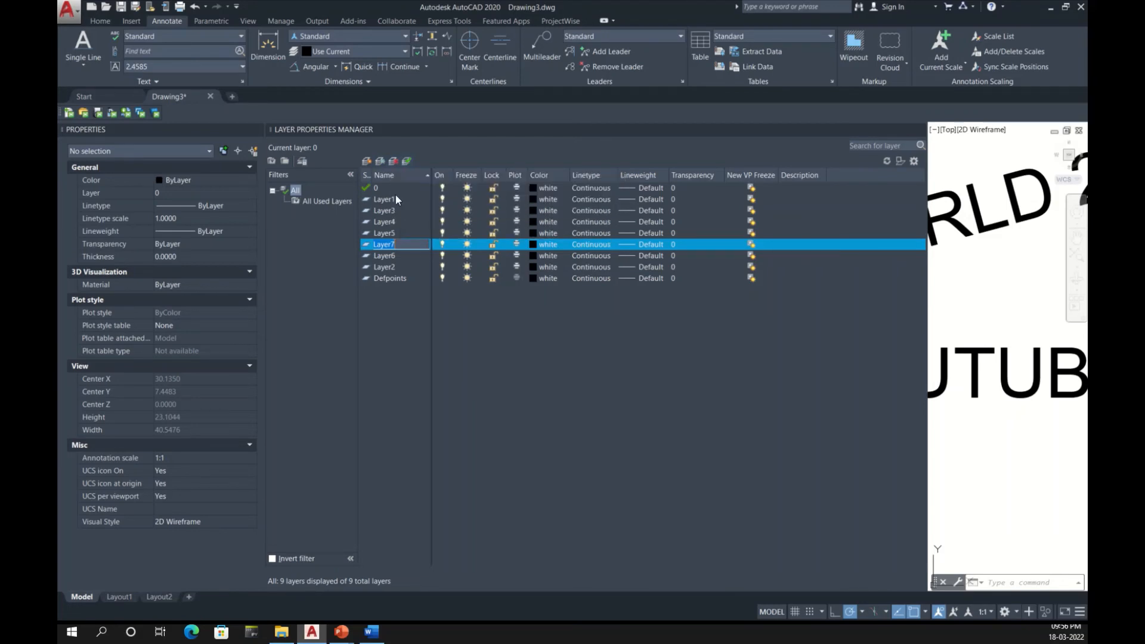
click(1004, 310)
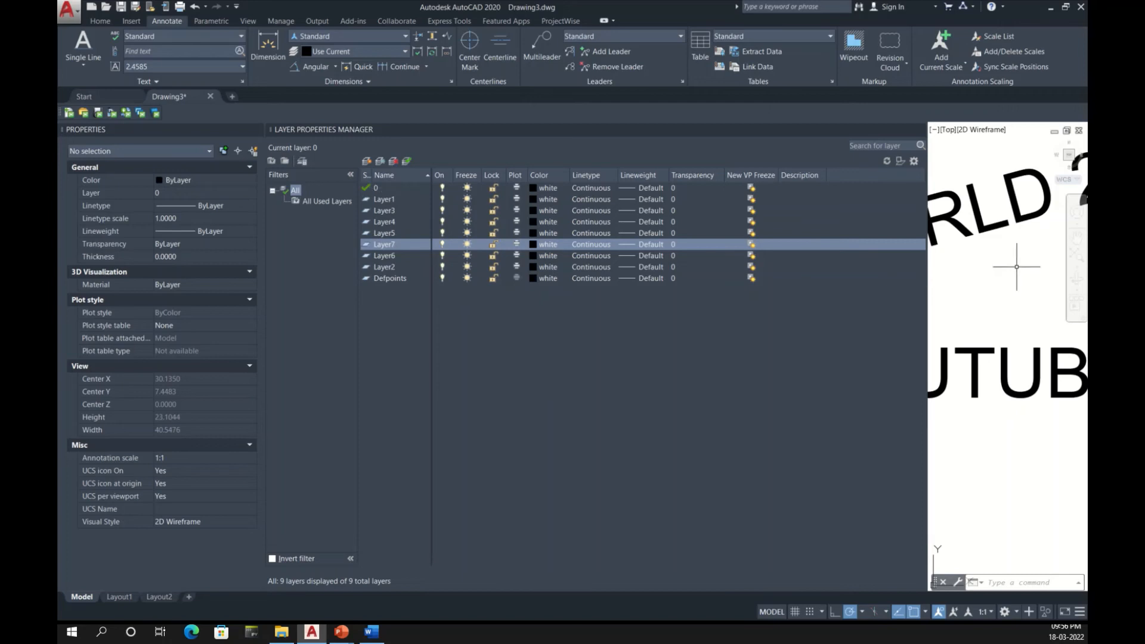
click(1013, 262)
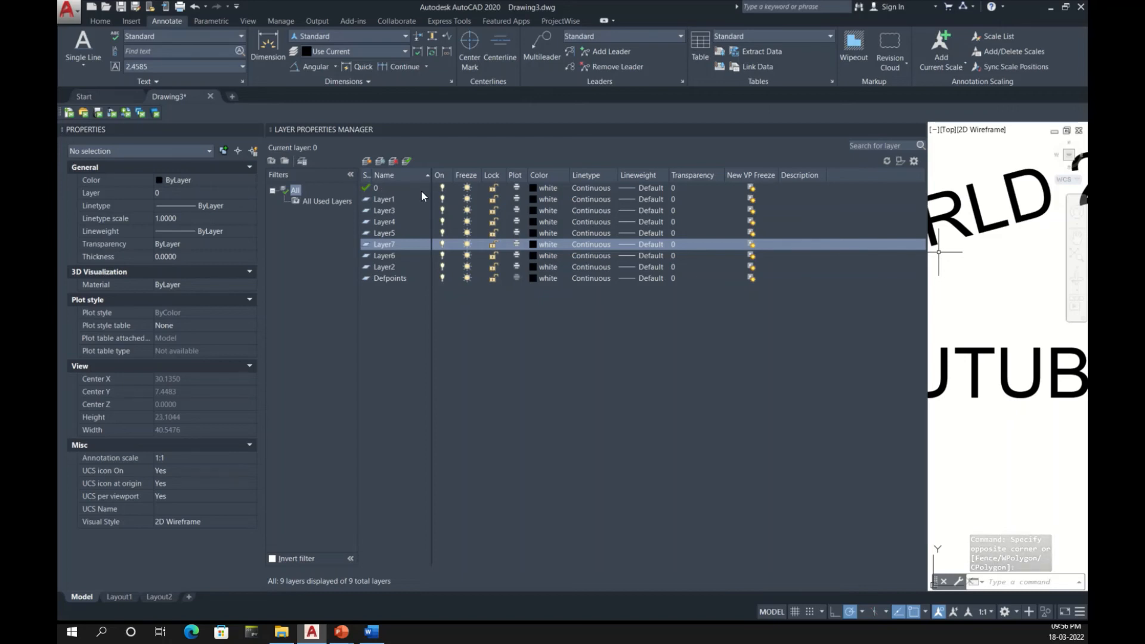
Step: Assign the slanted CIVILWORLD text and the YOUTUBE text to Layer2 and clear the selection
click(1000, 209)
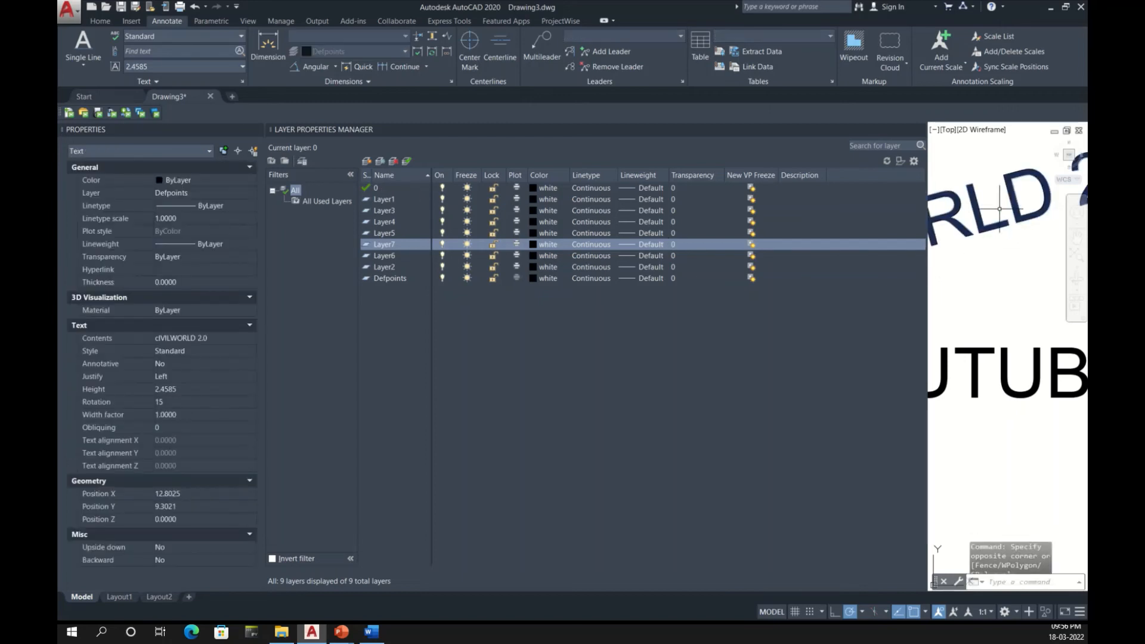
scroll(994, 320, down, 10)
scroll(955, 317, up, 4)
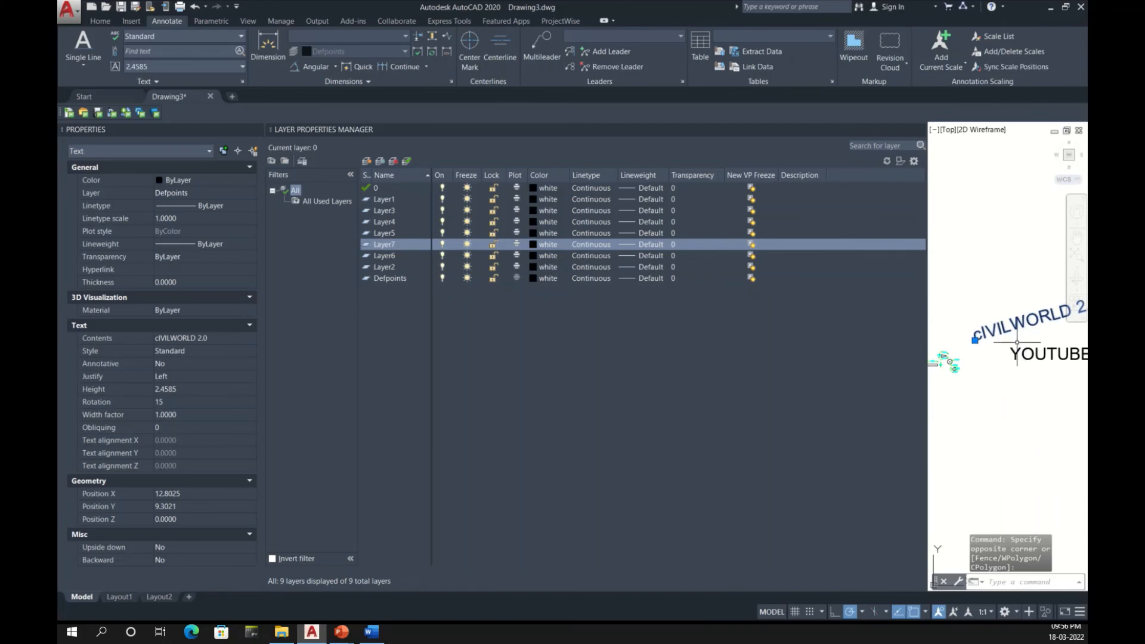
middle_drag(1017, 342, 976, 361)
click(1019, 392)
click(989, 281)
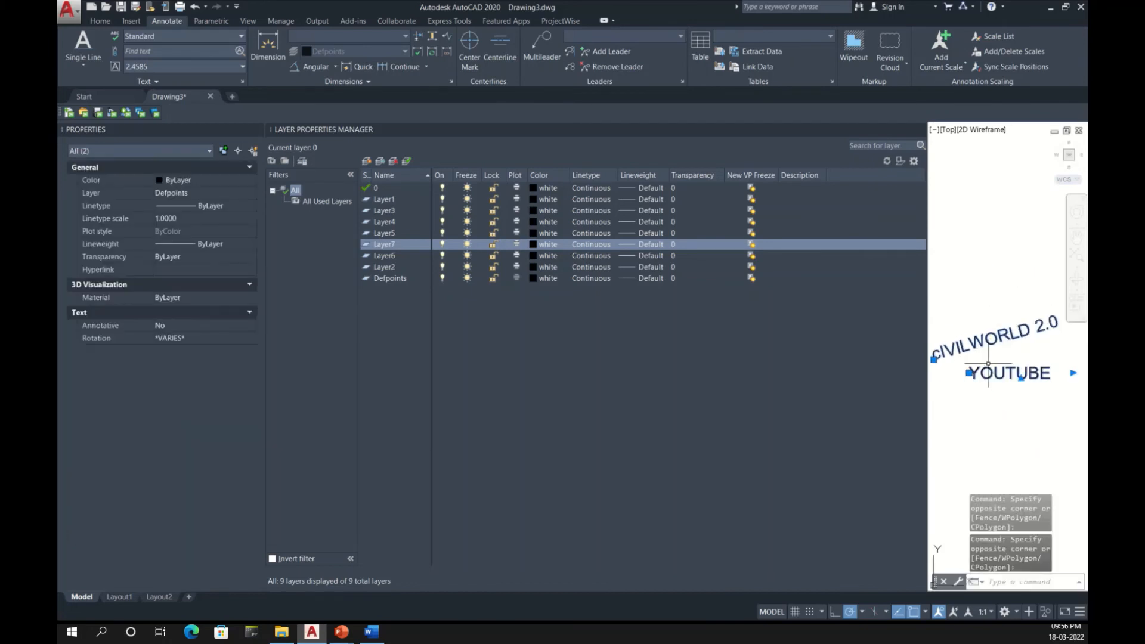
click(179, 192)
click(186, 238)
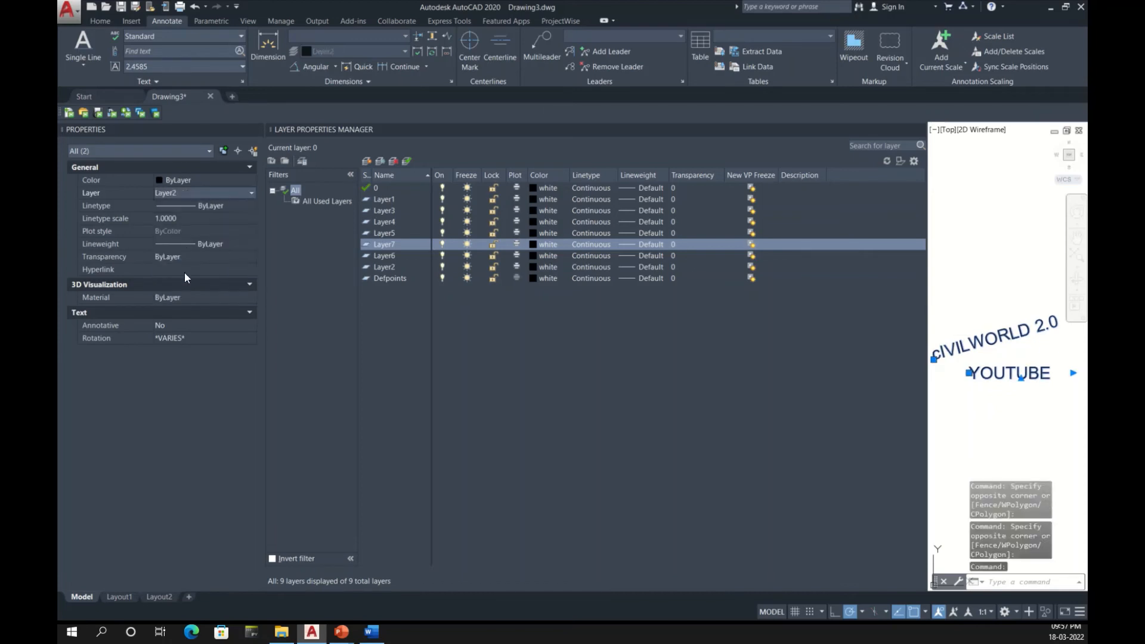
key(Escape)
Step: Turn Layer2 off and back on, and freeze and thaw it
click(399, 268)
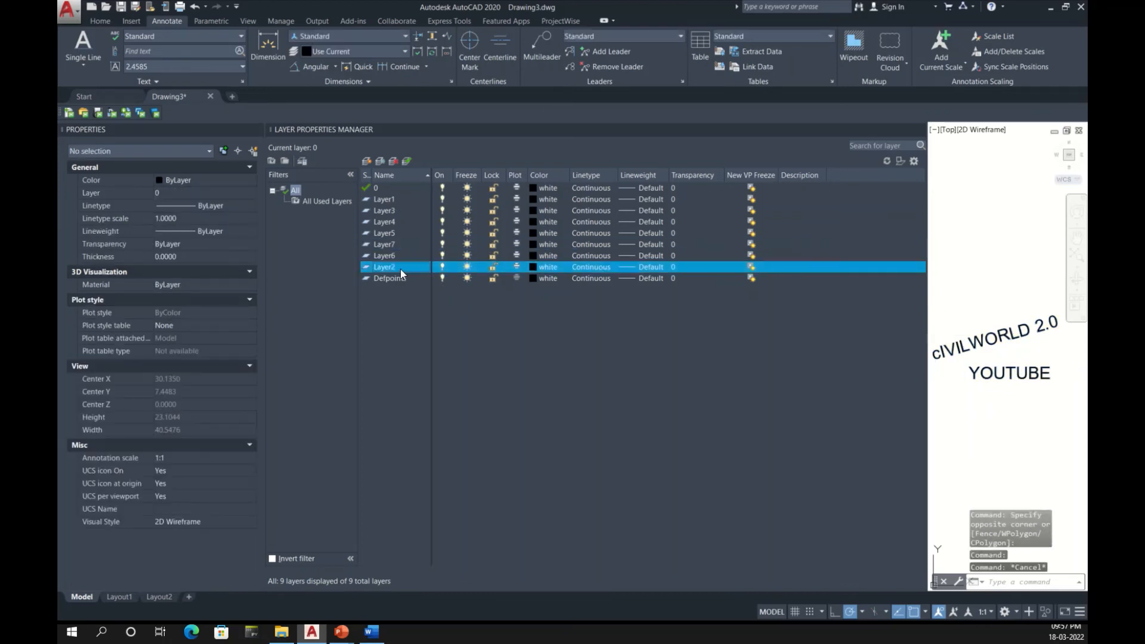
click(440, 267)
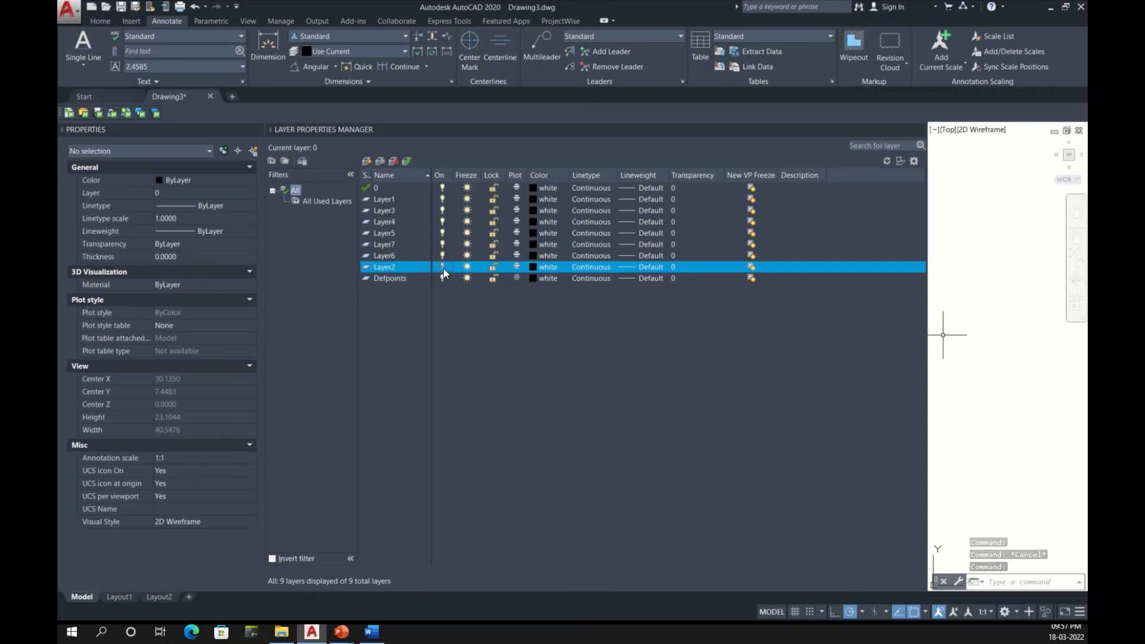
click(443, 267)
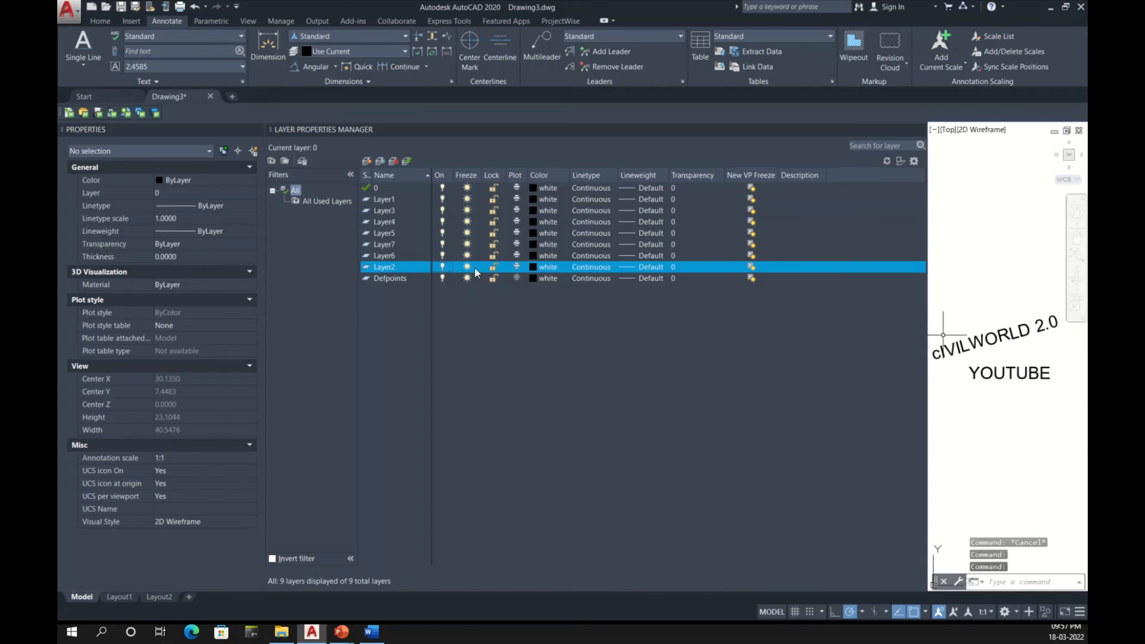
click(468, 267)
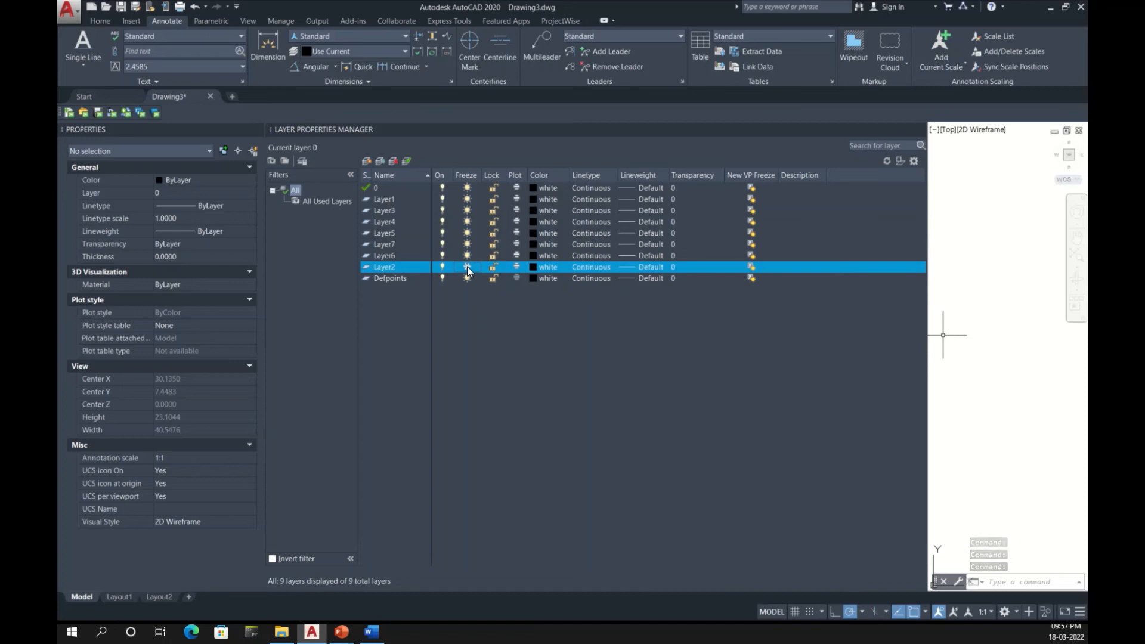
click(467, 268)
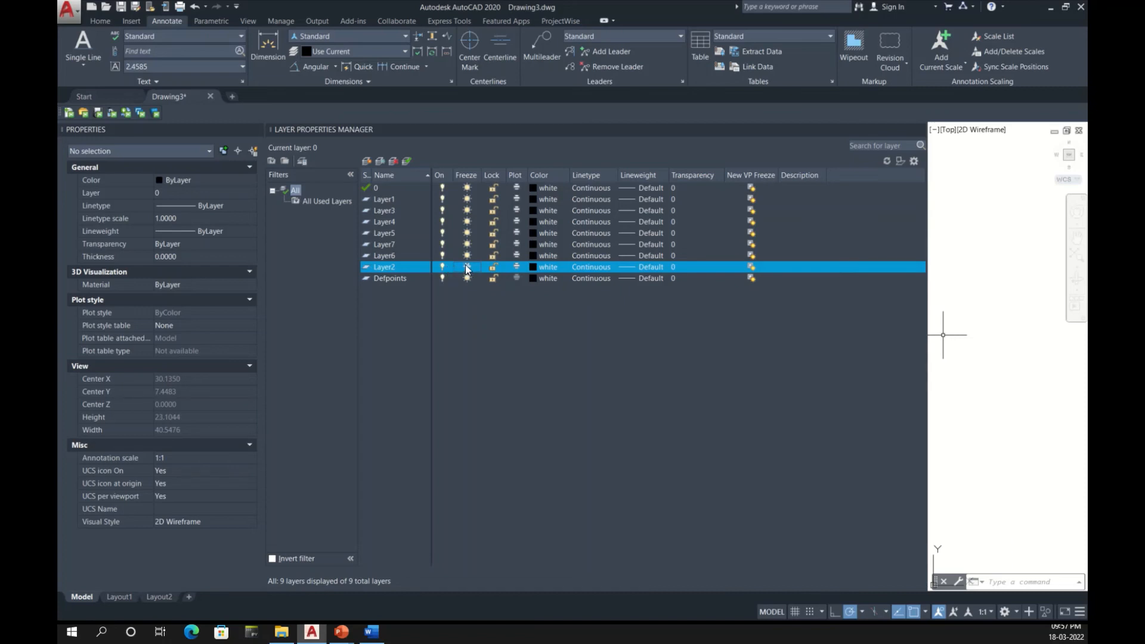
Step: Lock Layer2, select the slanted CIVILWORLD text, unlock the layer and clear the selection
click(495, 267)
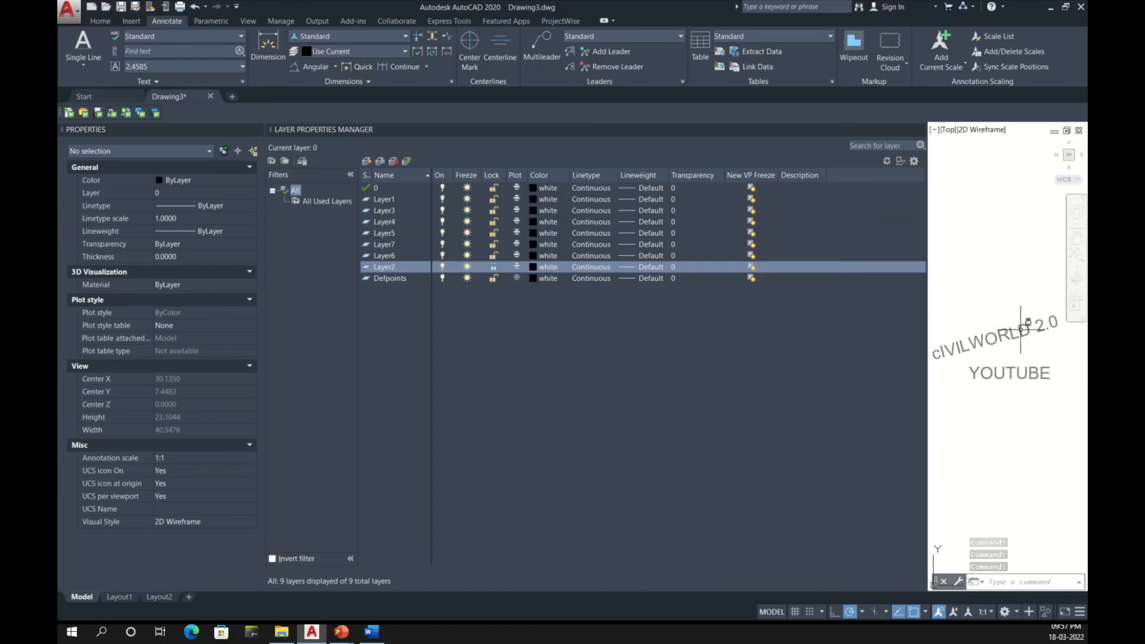
mouse_move(1021, 329)
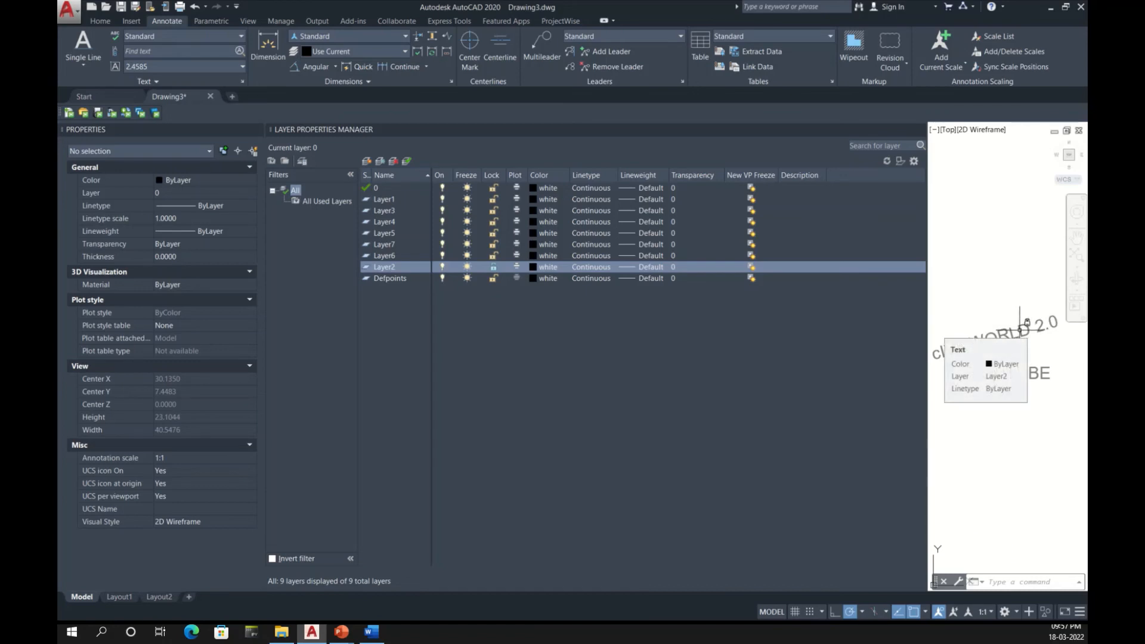
click(1013, 334)
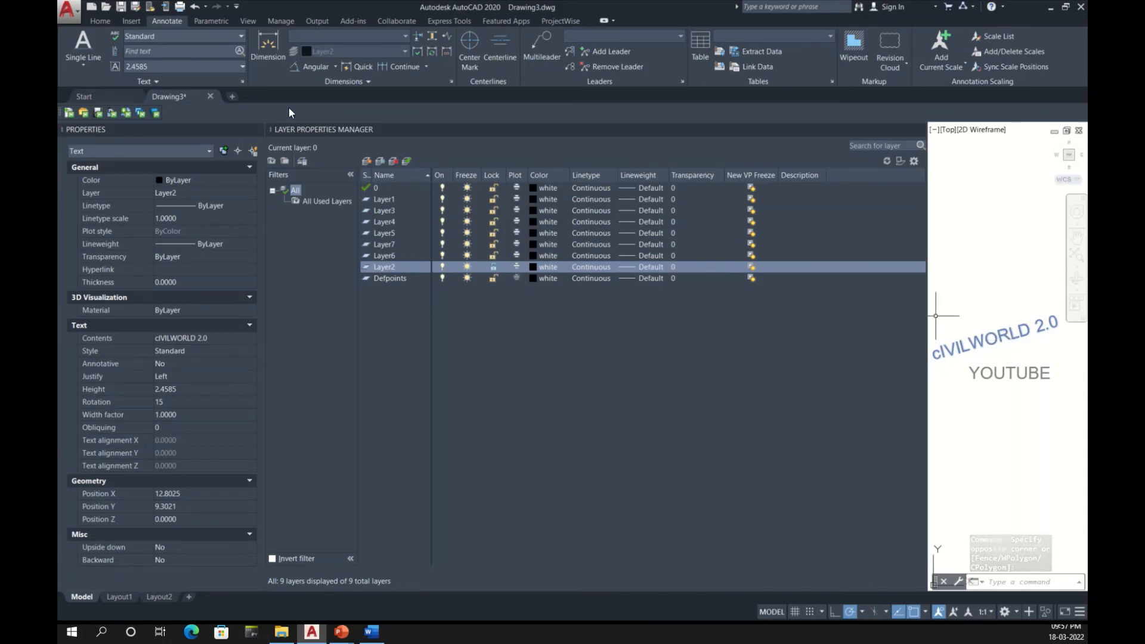
click(494, 268)
click(494, 268)
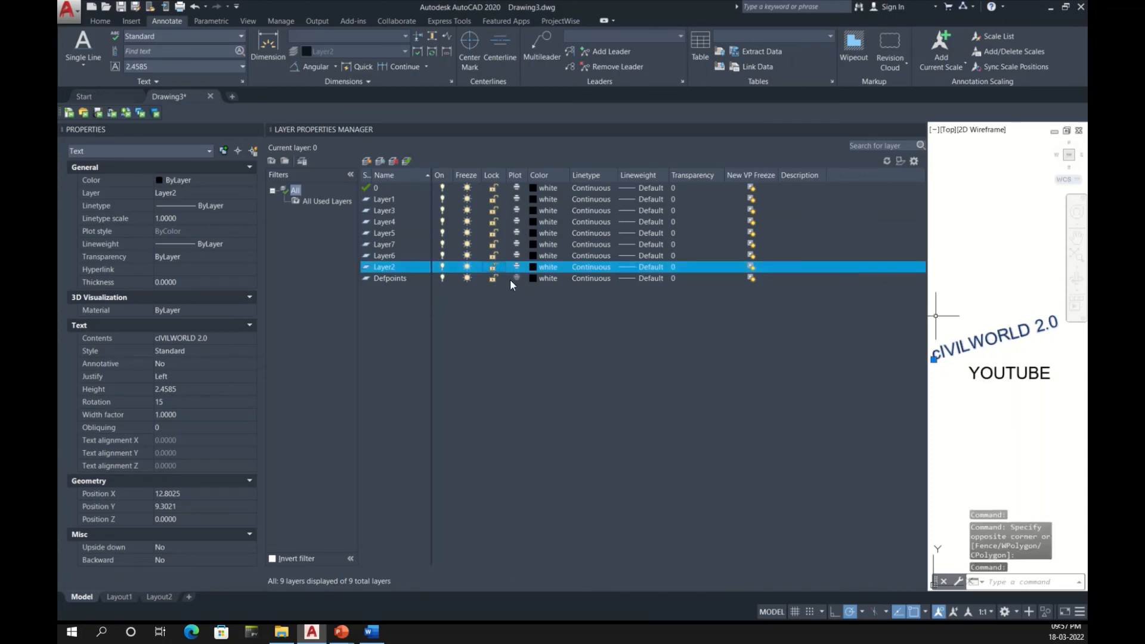
key(Escape)
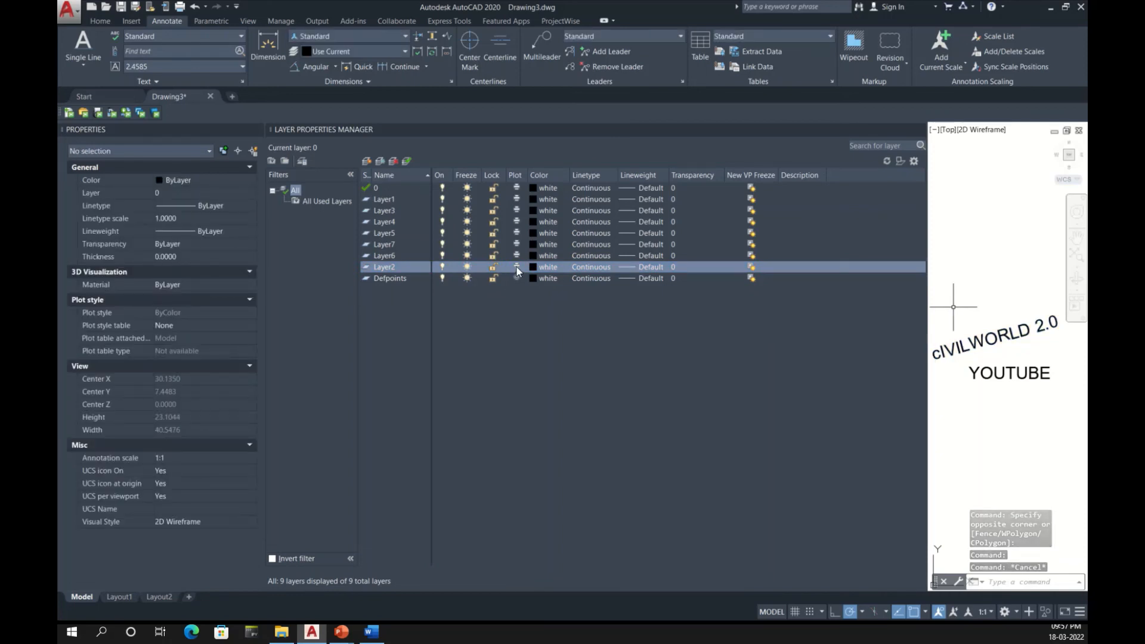
Step: Toggle the plot setting of Layer2 off and back on
click(516, 266)
click(516, 267)
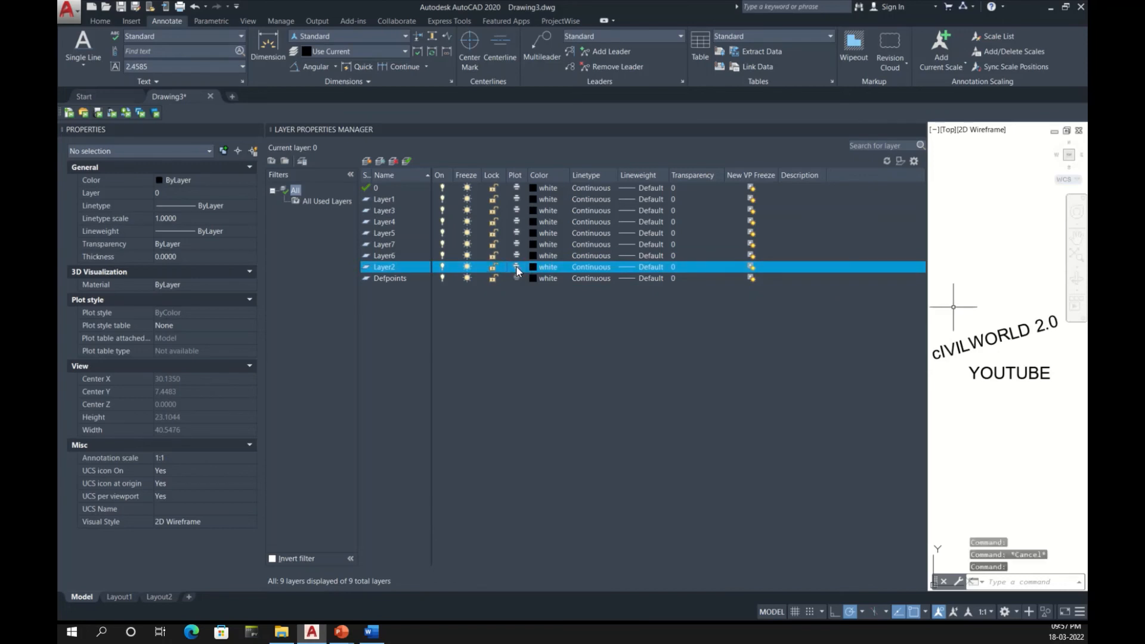
click(517, 267)
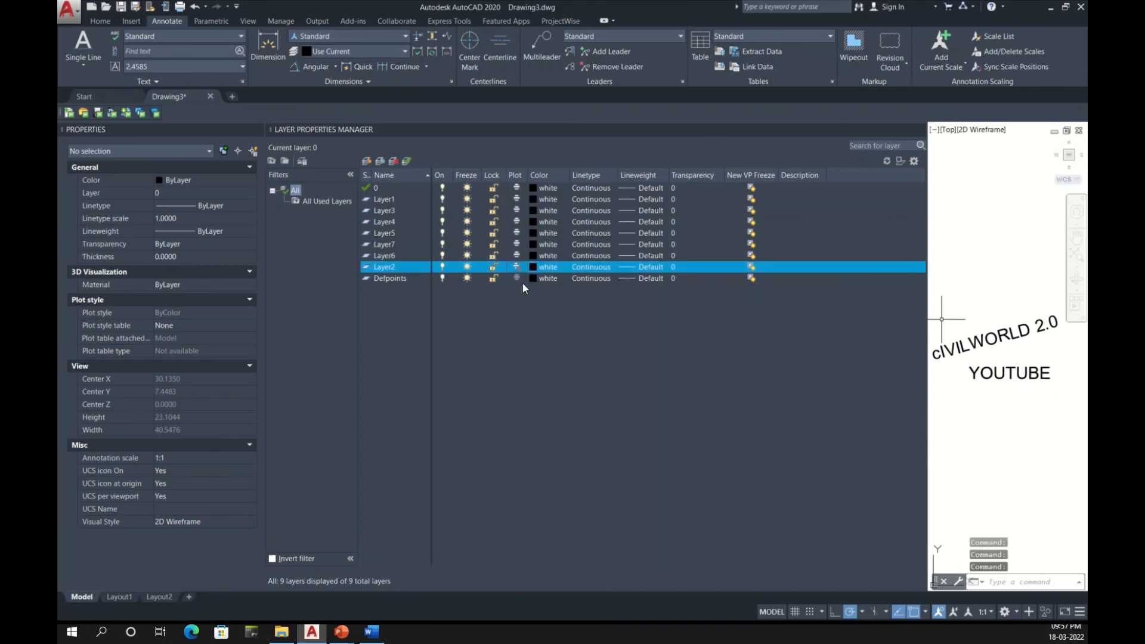
Step: Set Layer2's color to blue and keep the current object color at ByLayer
click(551, 266)
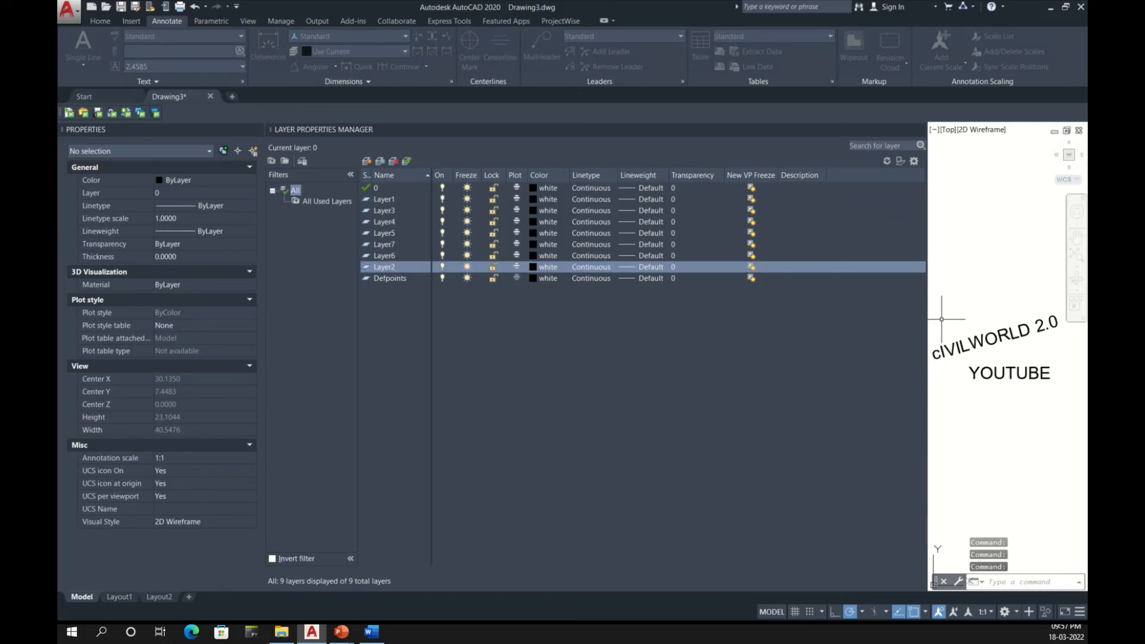
drag(660, 186, 632, 302)
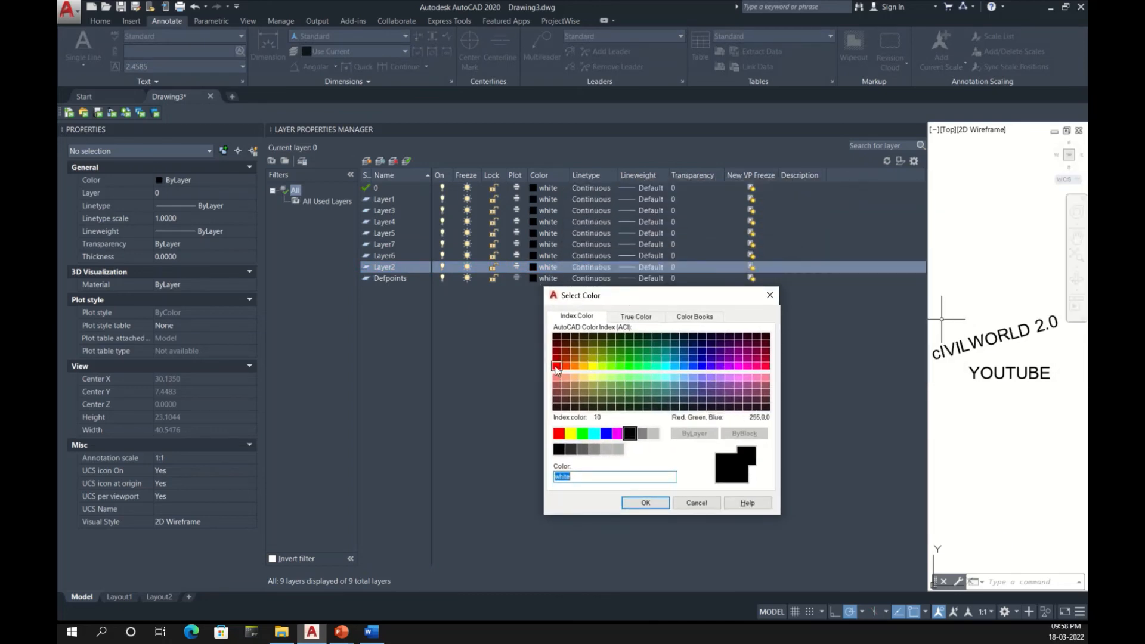
click(606, 434)
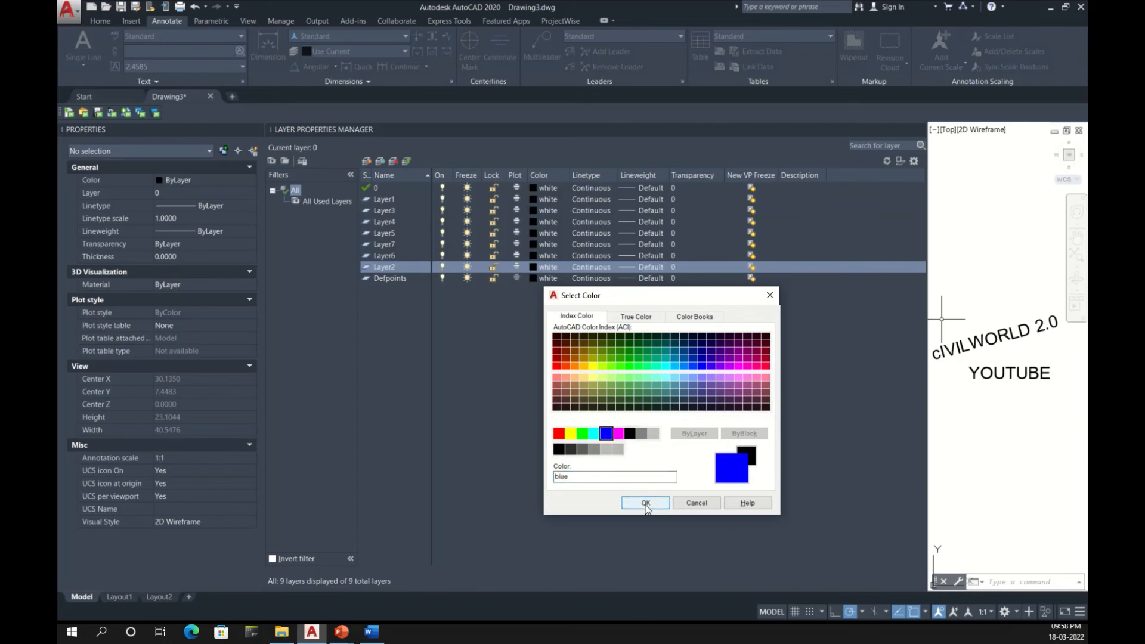
click(645, 504)
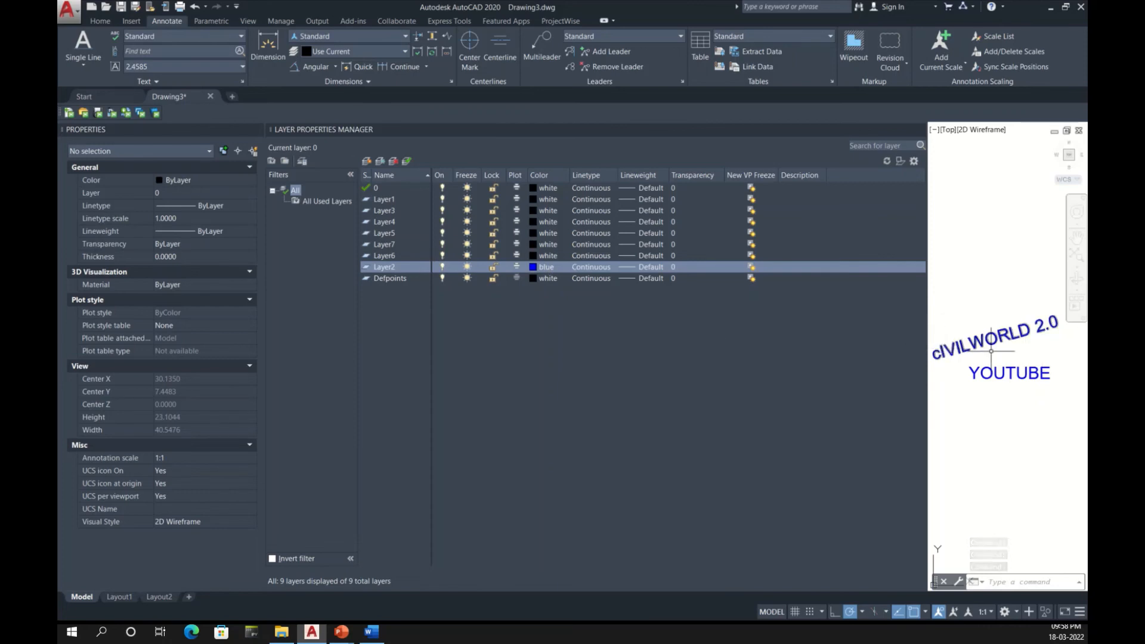
click(229, 181)
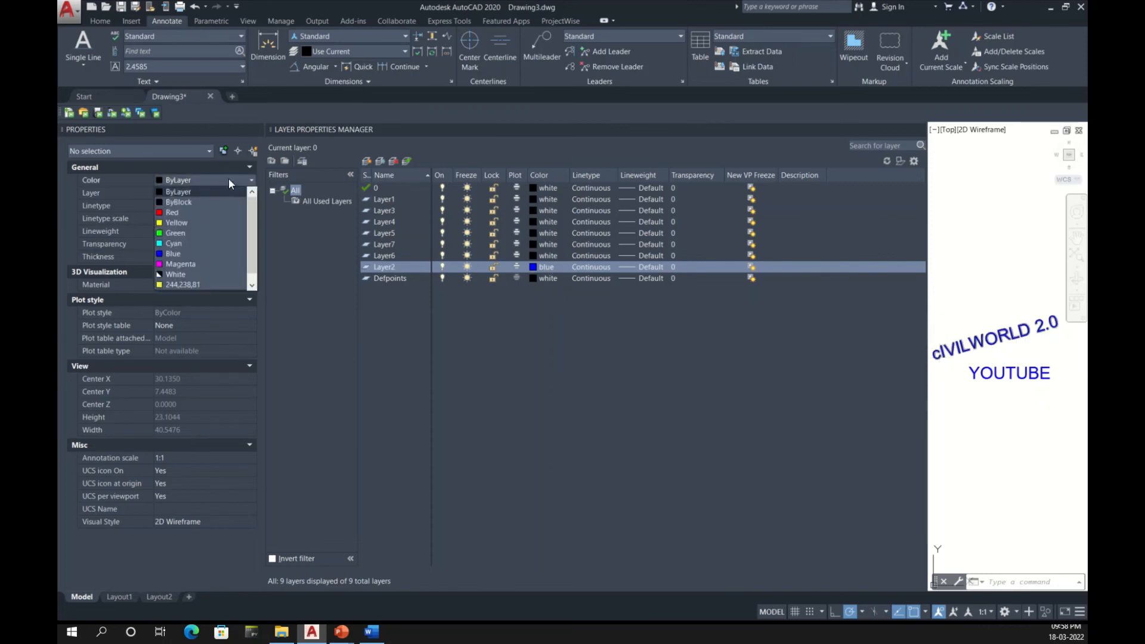
click(185, 192)
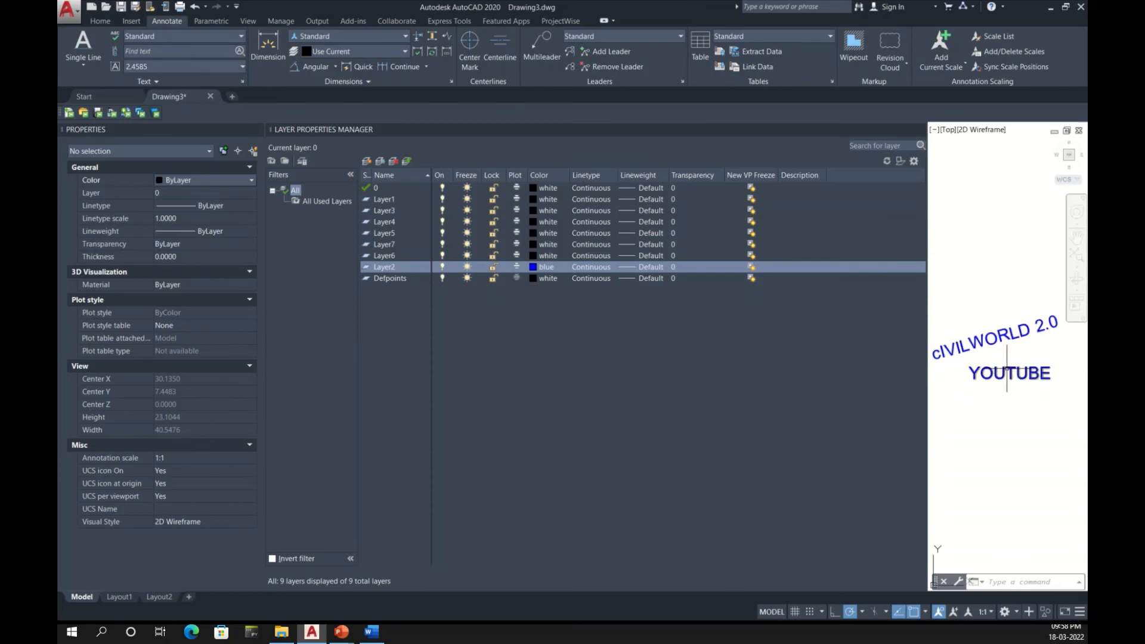
Step: Set Layer2's color to red, then load the ACAD_ISO02W100 linetype and assign it to the layer
click(544, 268)
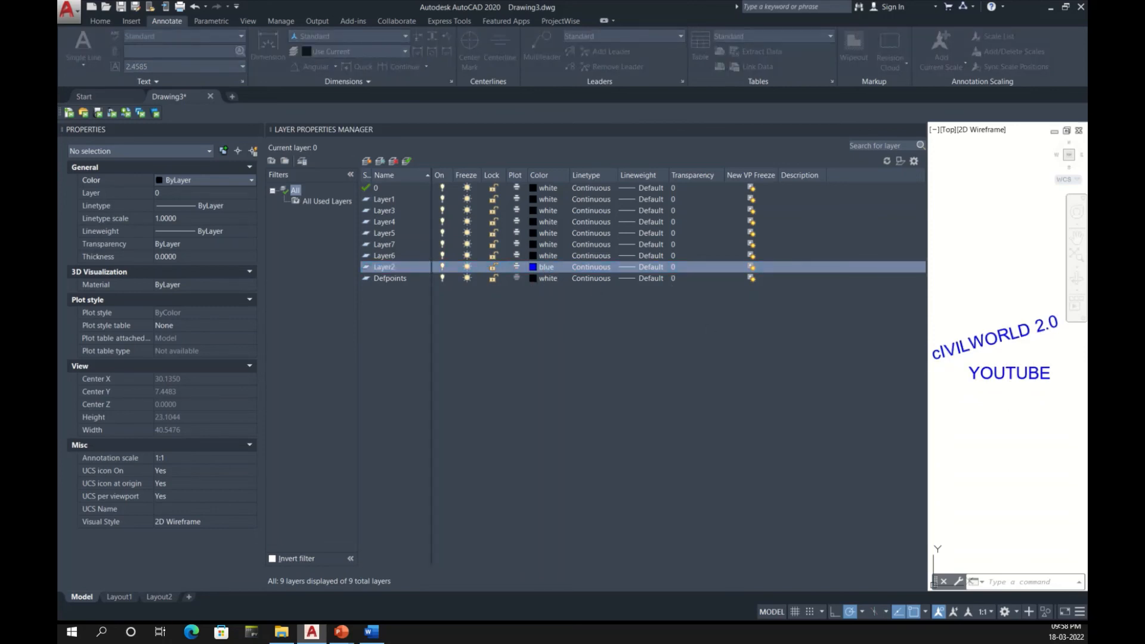
key(Return)
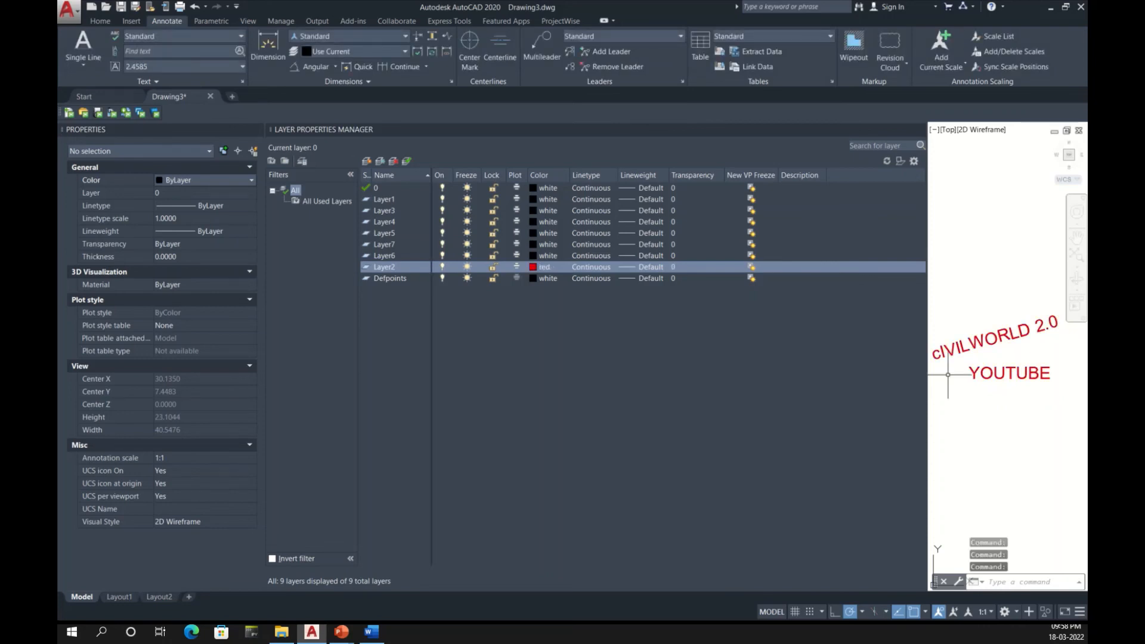
click(591, 266)
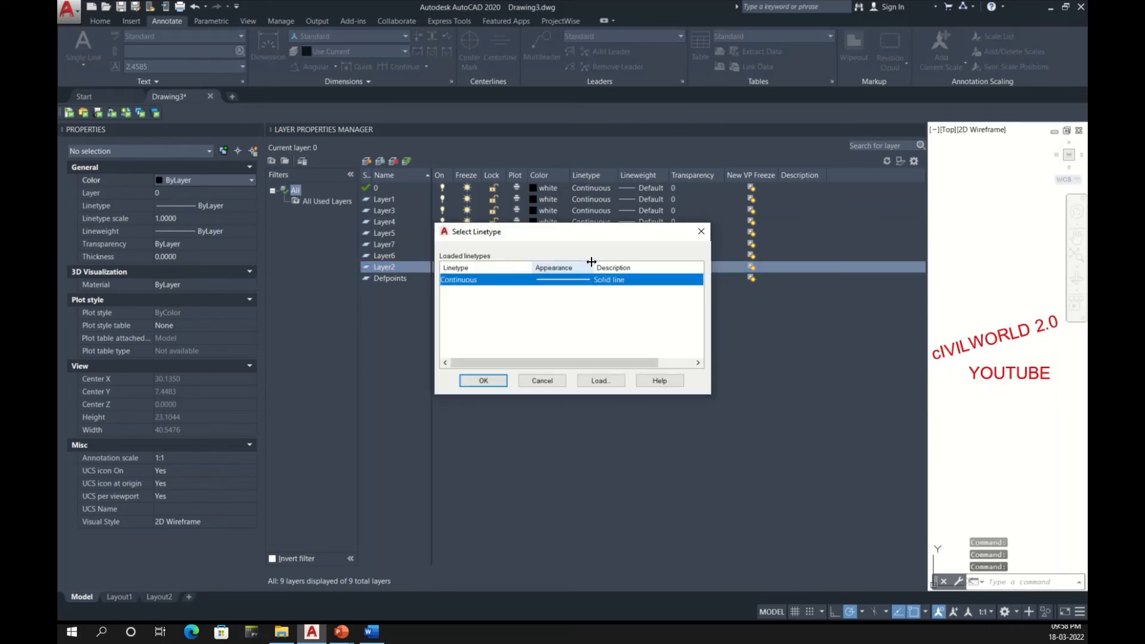
click(600, 380)
click(561, 290)
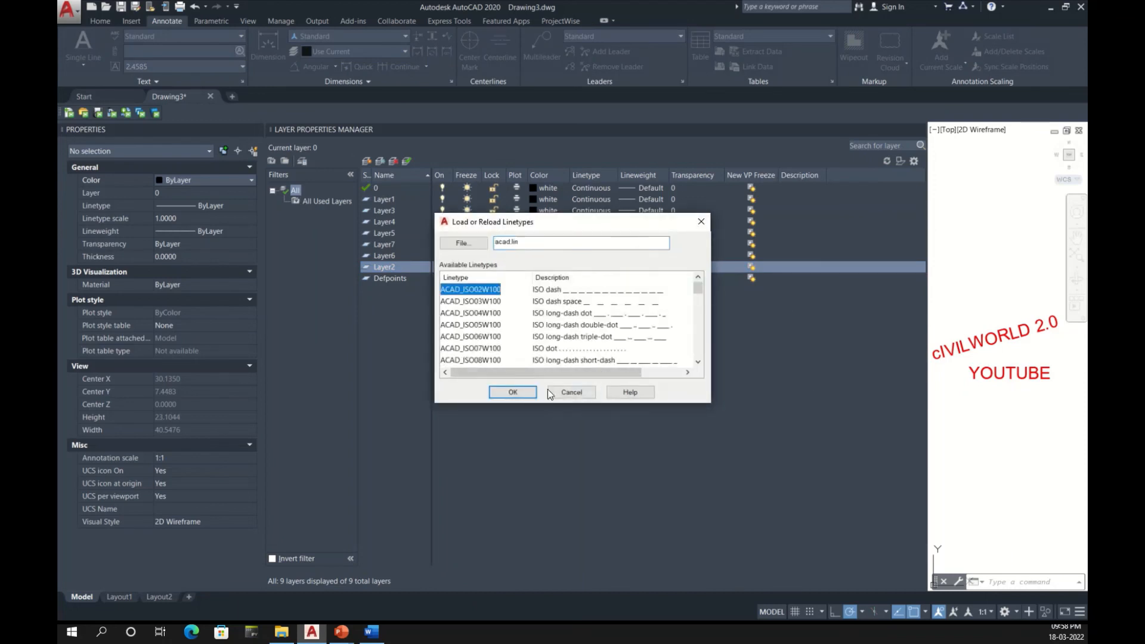
click(512, 392)
click(584, 281)
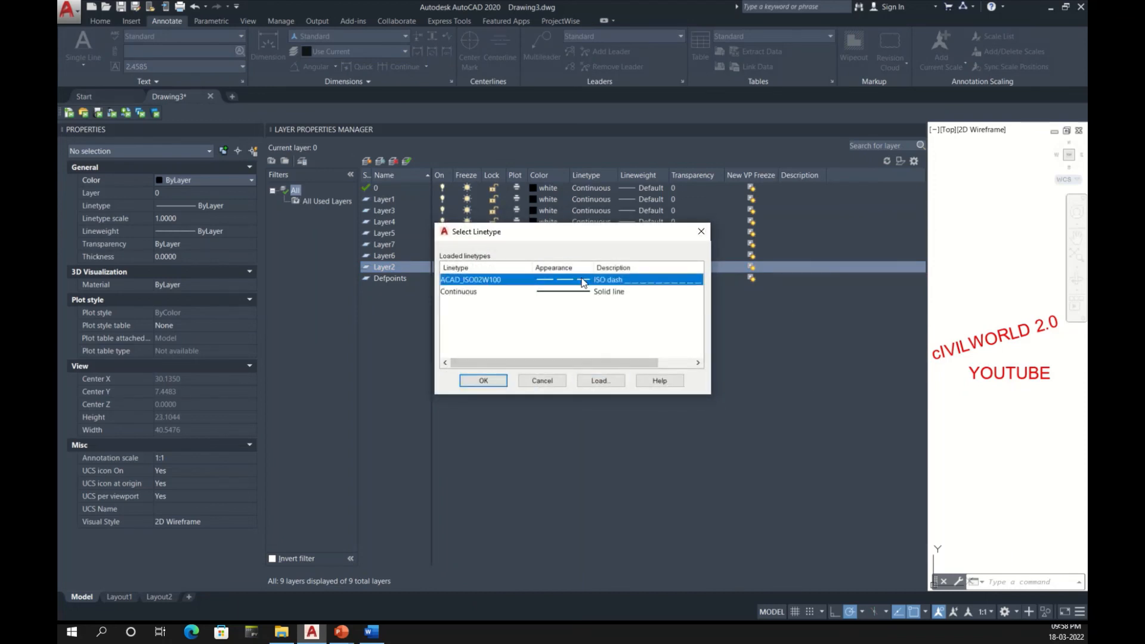
click(501, 382)
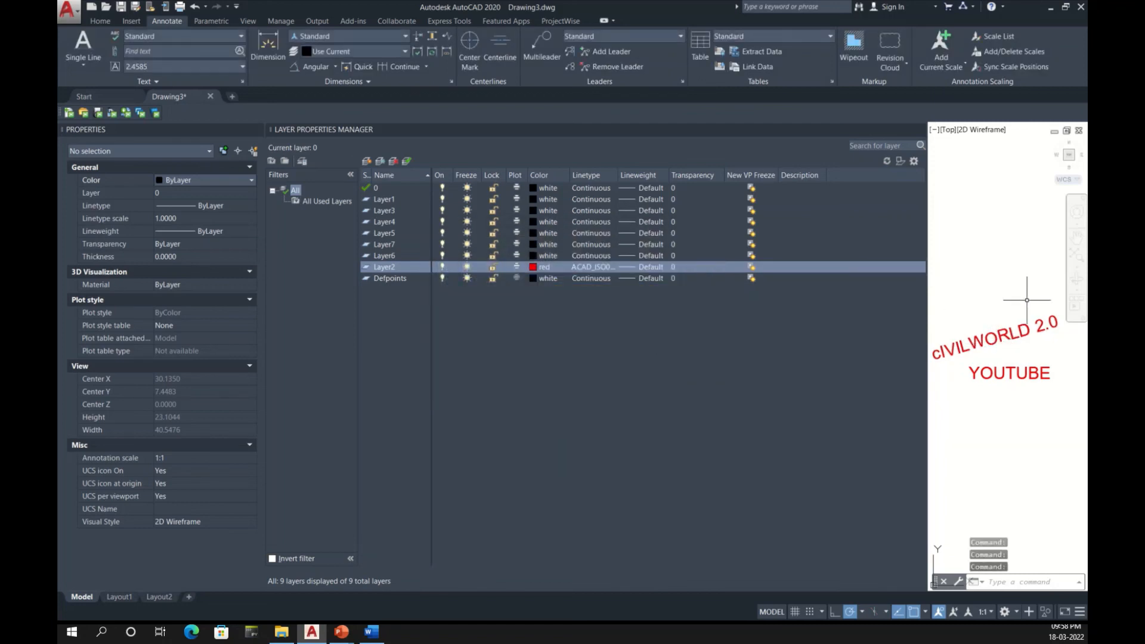
Step: Draw a slanted line above the CIVILWORLD text and stretch its upper end to make it about 19.16 units long
text(l)
key(Return)
click(961, 298)
click(1013, 315)
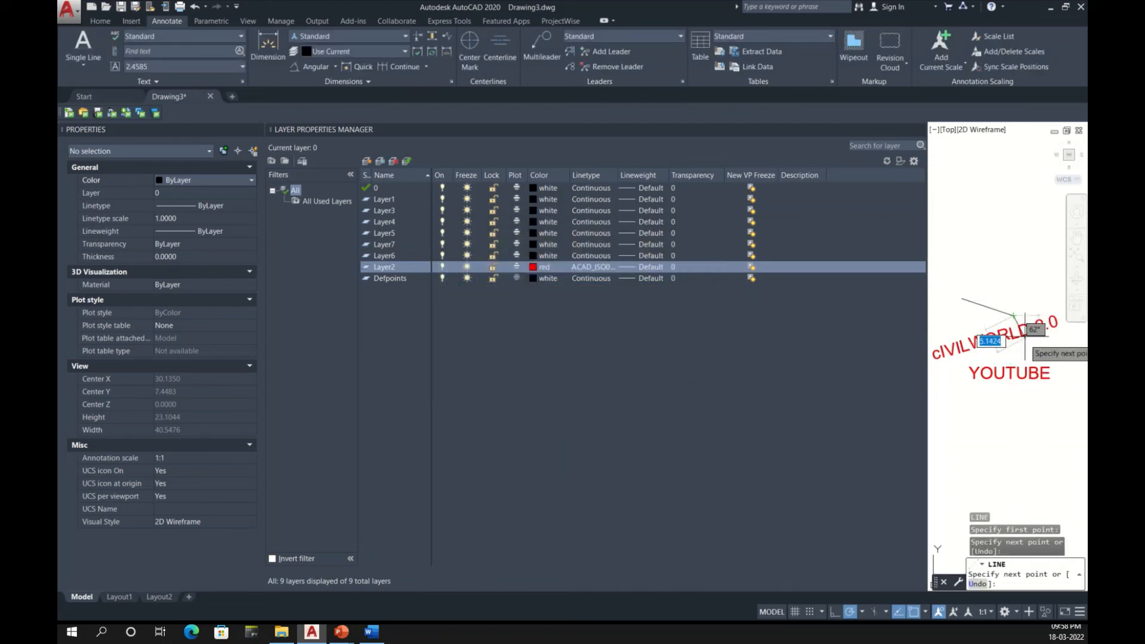
key(Escape)
click(1007, 307)
click(980, 333)
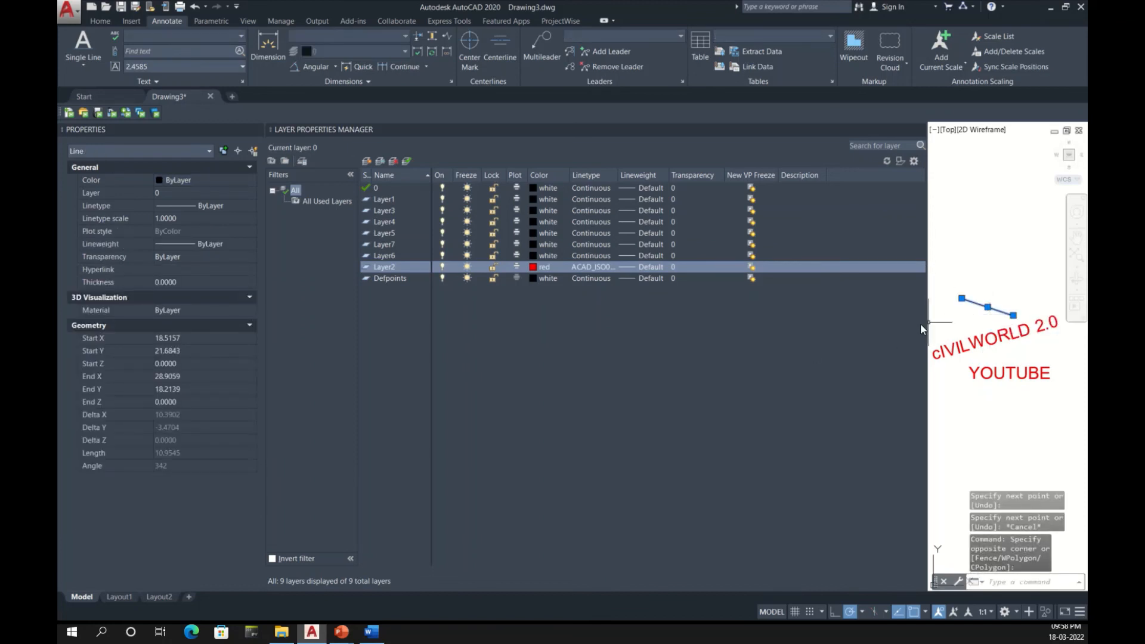
click(961, 298)
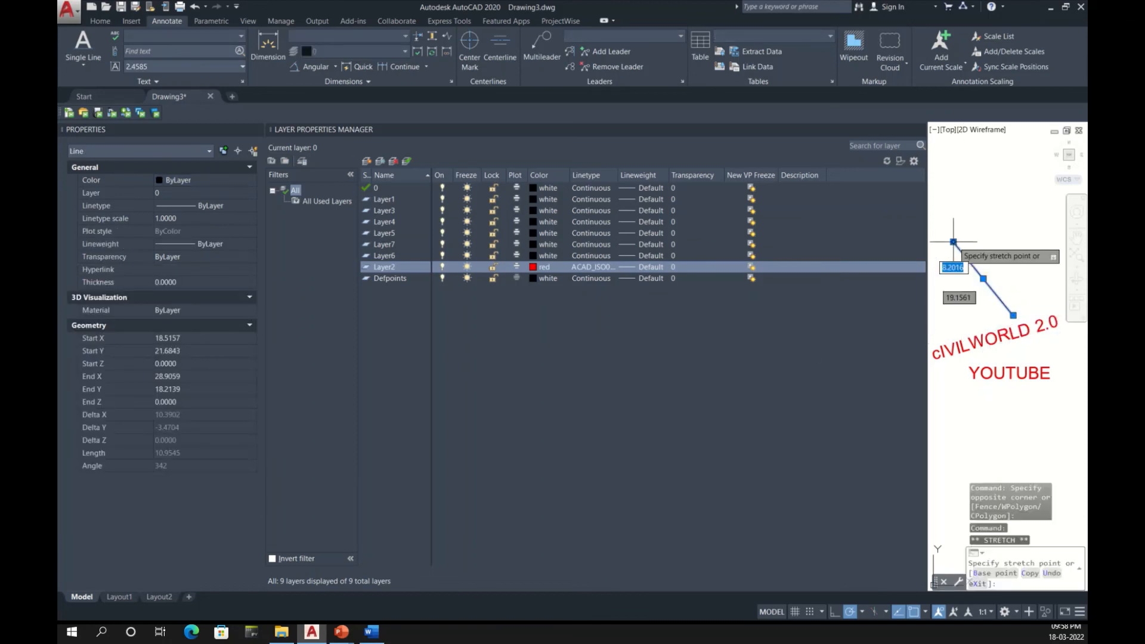
click(954, 242)
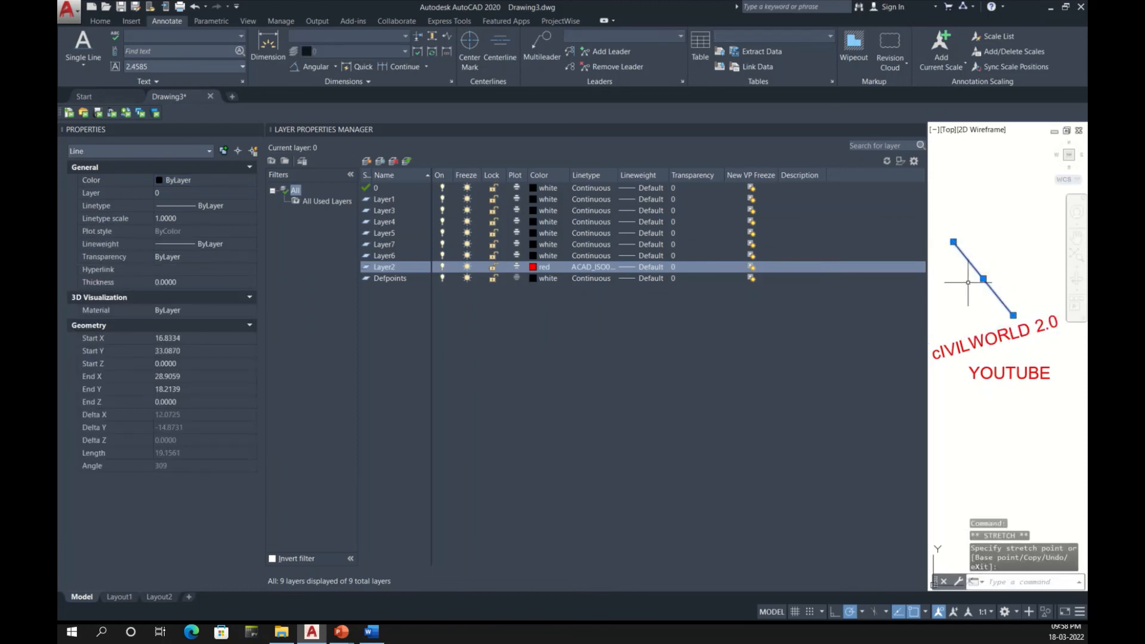
Step: Assign the new slanted line to Layer2 and clear the selection
click(207, 193)
click(194, 241)
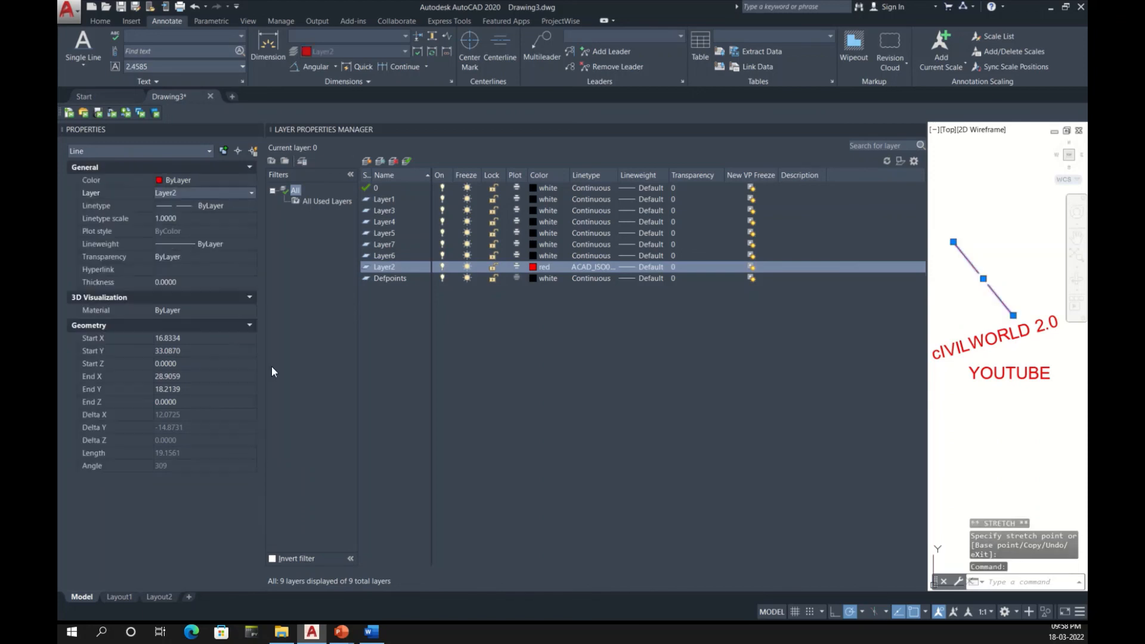
key(Escape)
click(1002, 281)
click(984, 302)
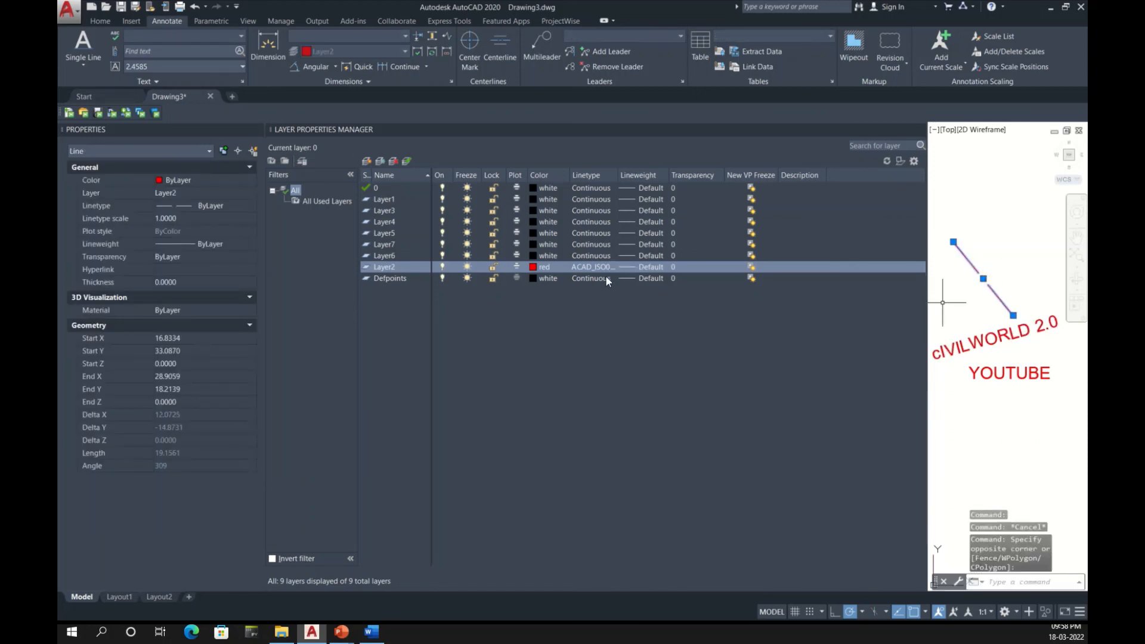
key(Escape)
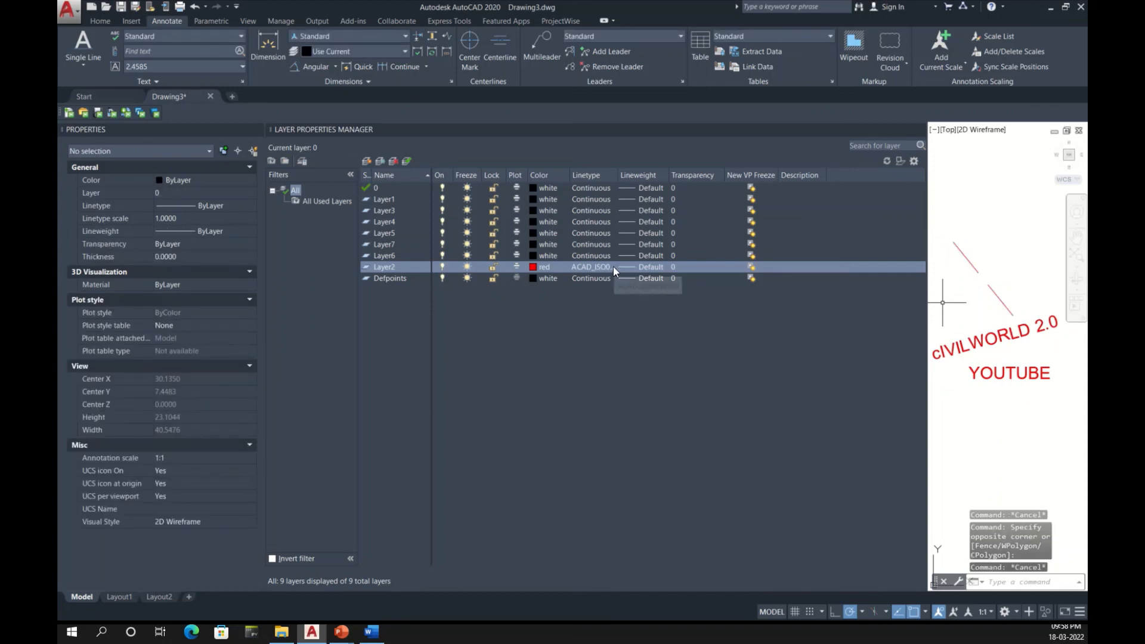
Step: Set Layer2's lineweight to 1.40 mm
click(643, 266)
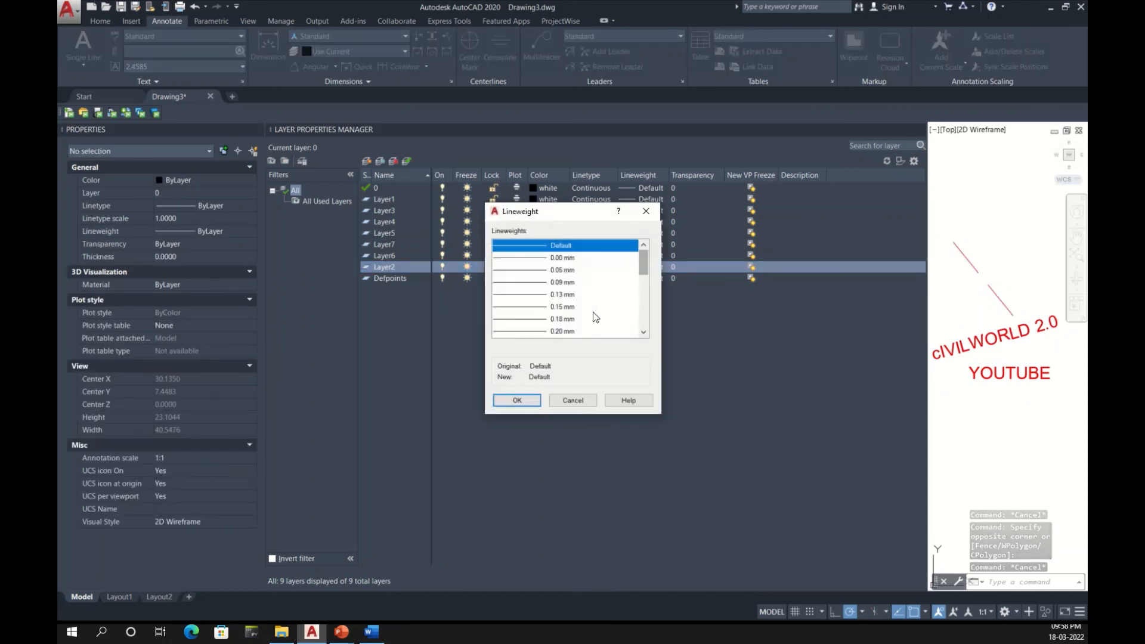
scroll(577, 317, down, 6)
click(563, 294)
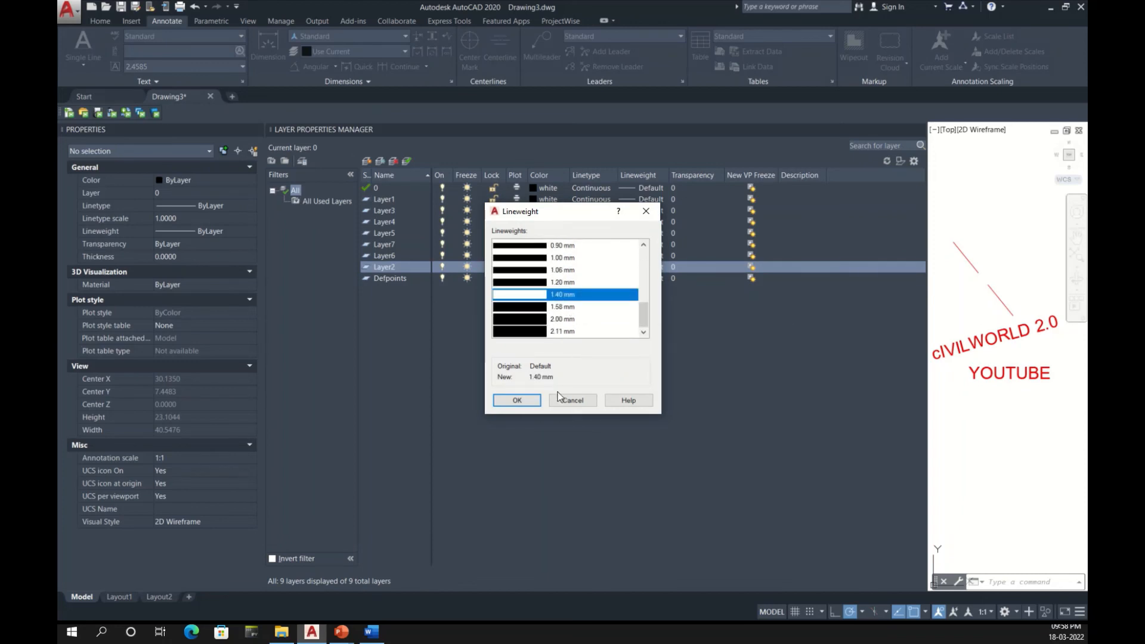
click(517, 400)
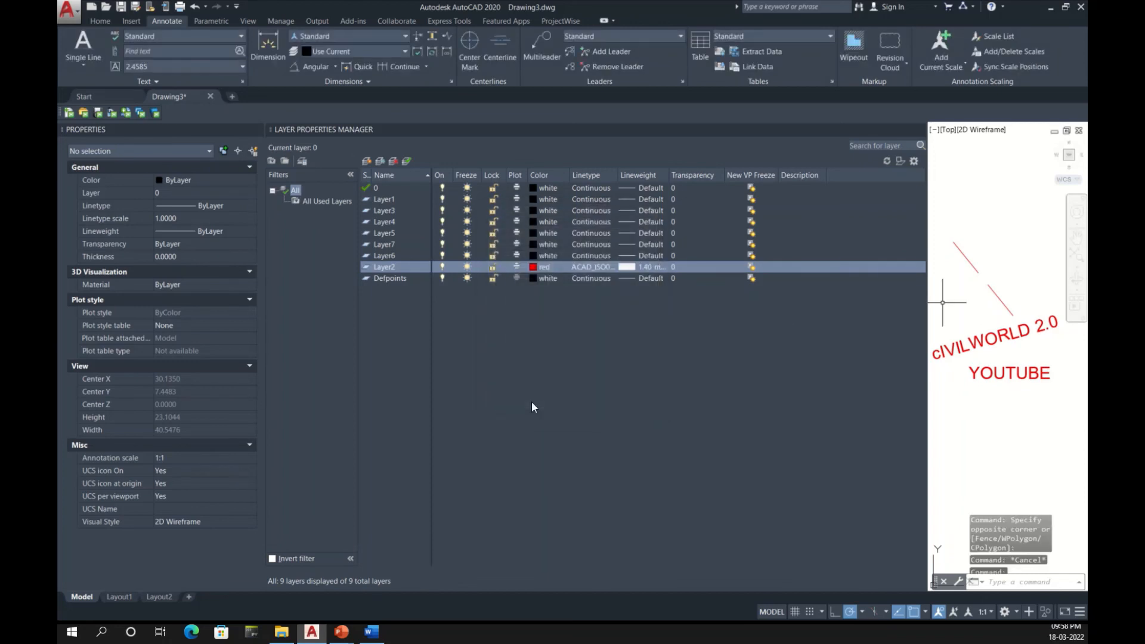
click(655, 266)
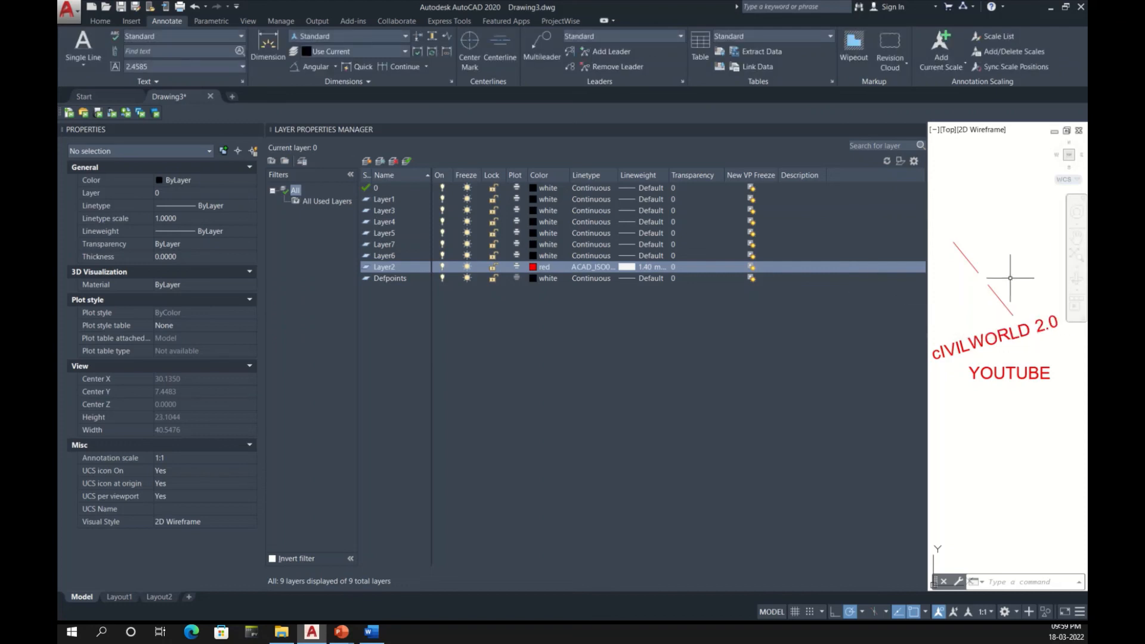
Step: Turn on Display Lineweight in the drawing's lineweight settings, keeping millimetres as the listing units
click(100, 20)
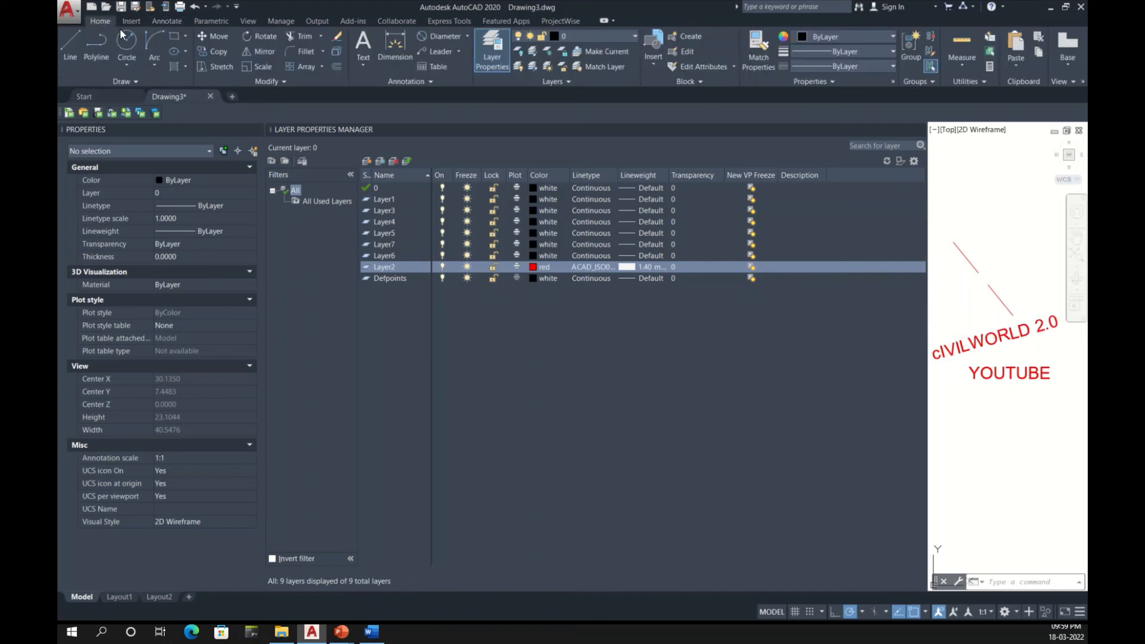
click(811, 56)
click(839, 227)
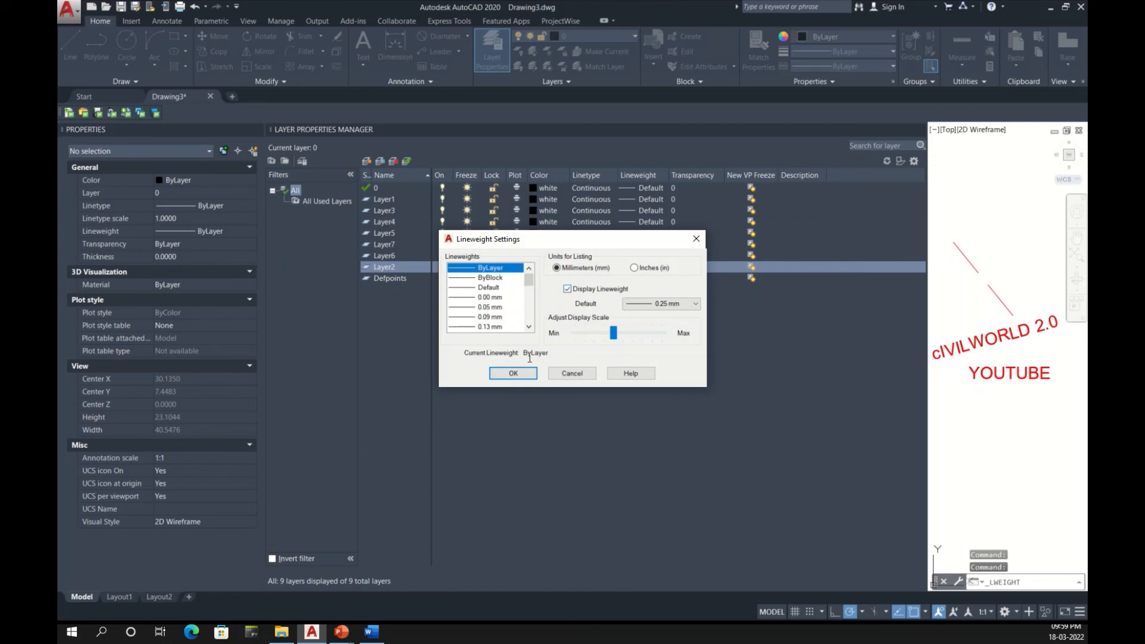
click(520, 373)
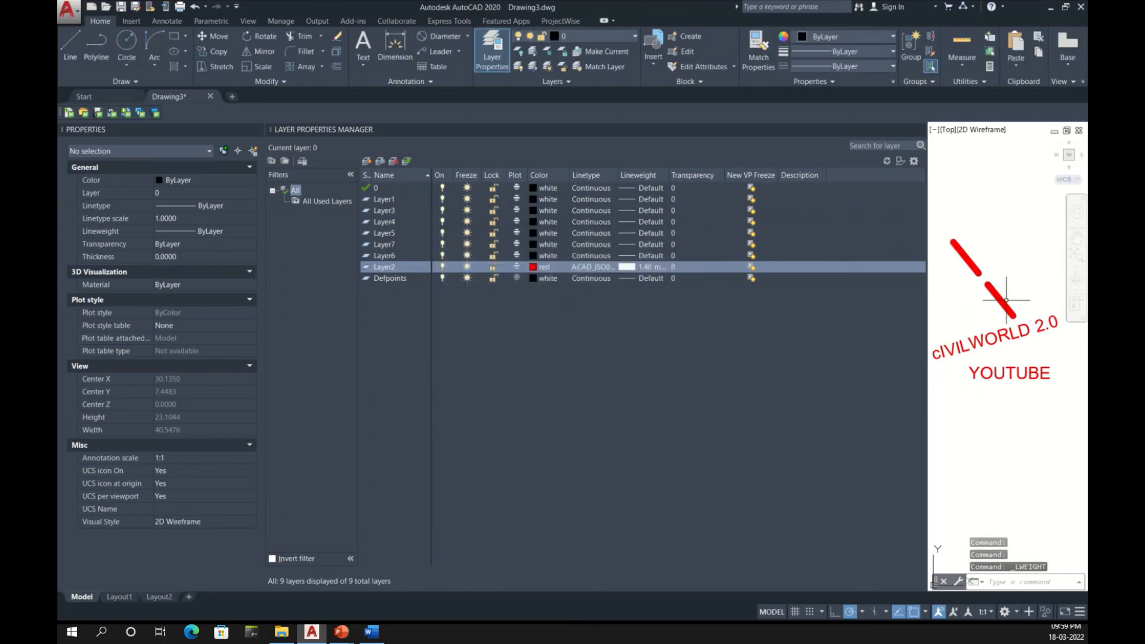
Step: Set Layer2's lineweight to 2.11 mm and its transparency to 70
click(653, 266)
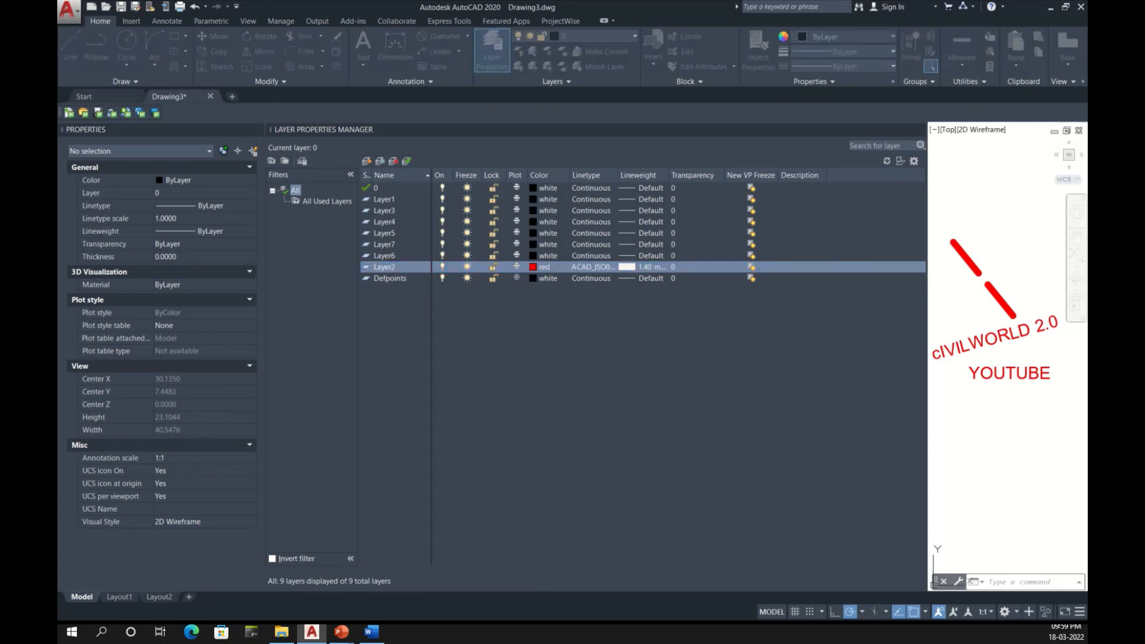
key(Return)
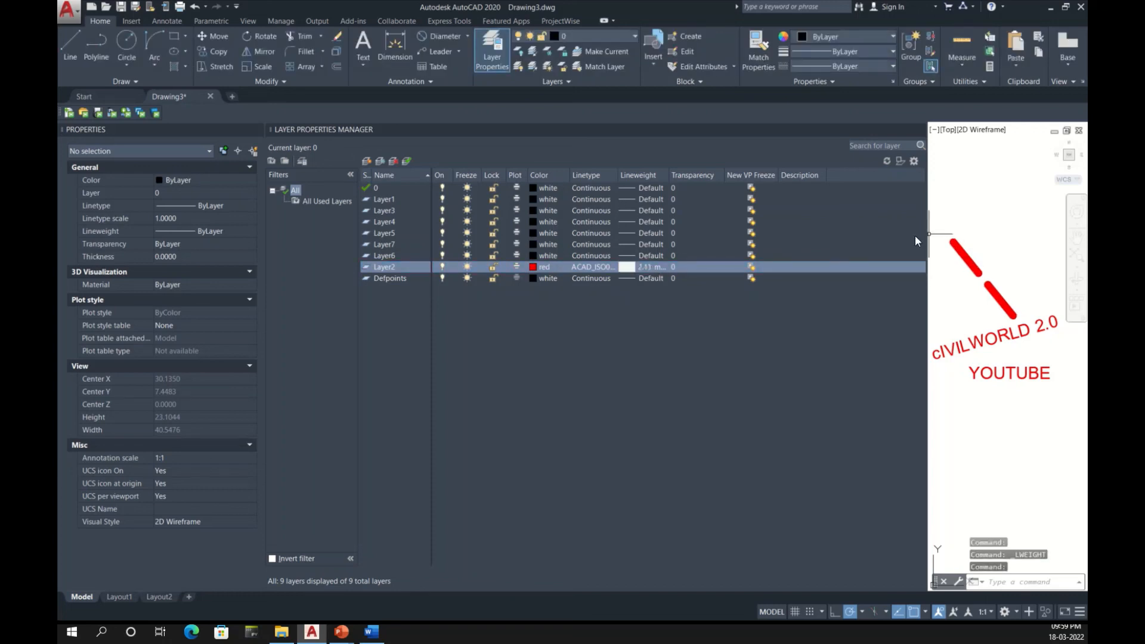
click(678, 269)
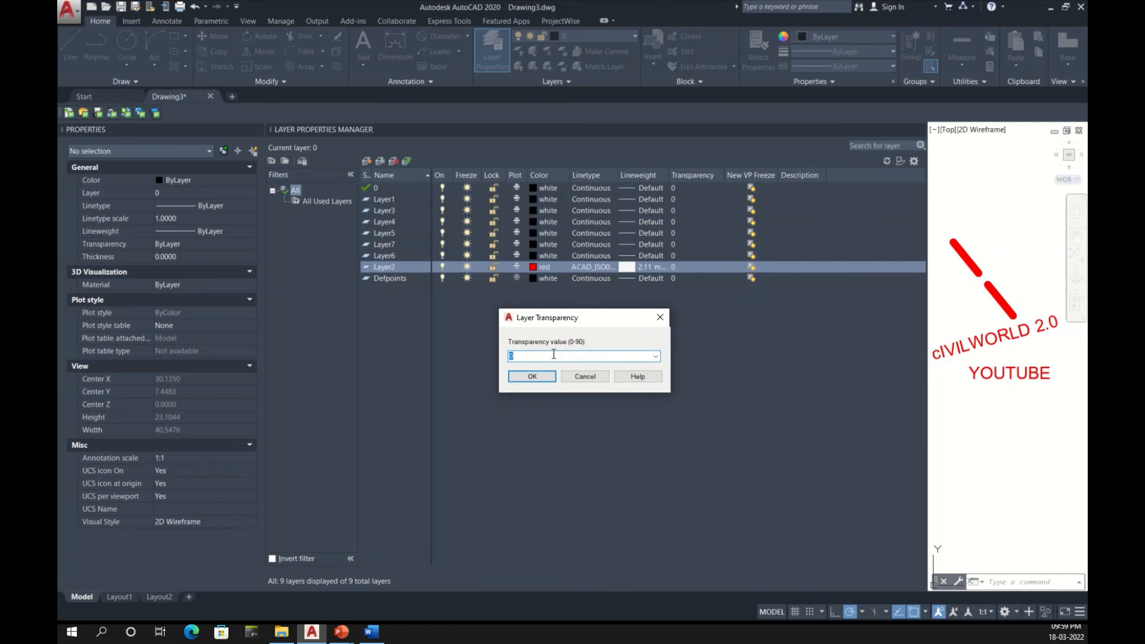
text(70)
click(532, 376)
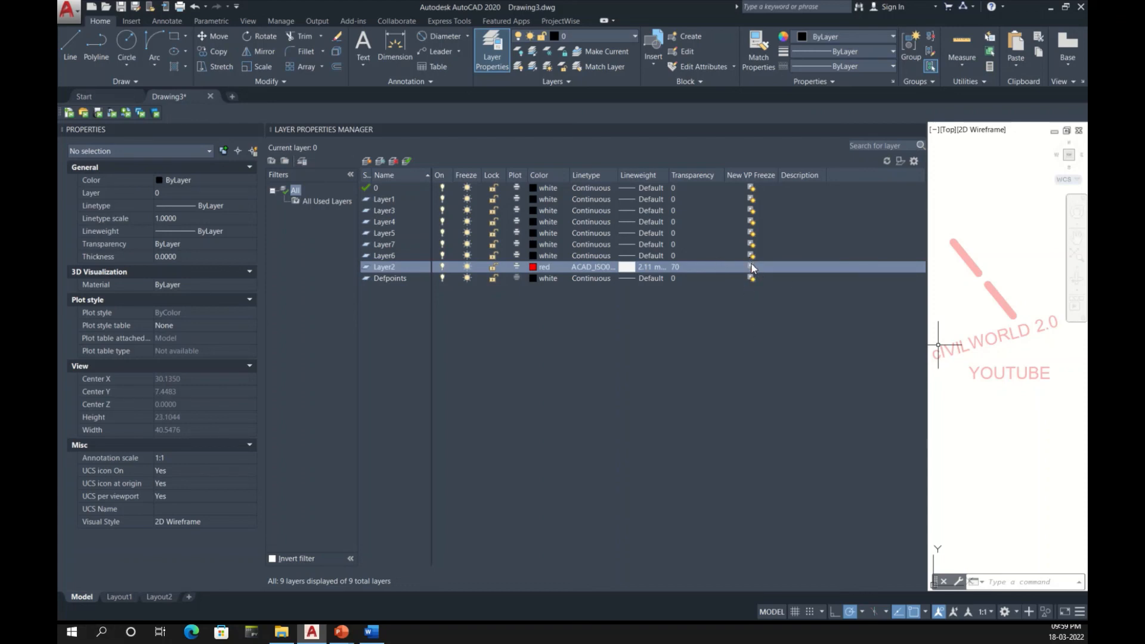
Step: Sort the layer list by description and enter "Waterline" as Layer2's description
mouse_move(120, 596)
click(809, 175)
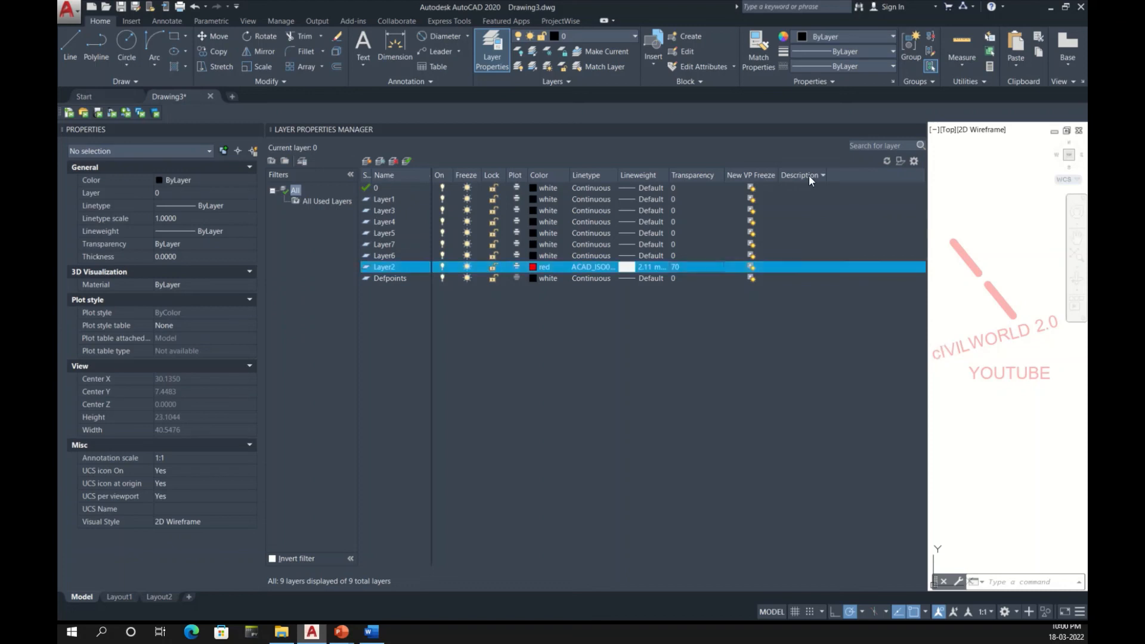
click(800, 270)
text(wWaterline)
click(987, 438)
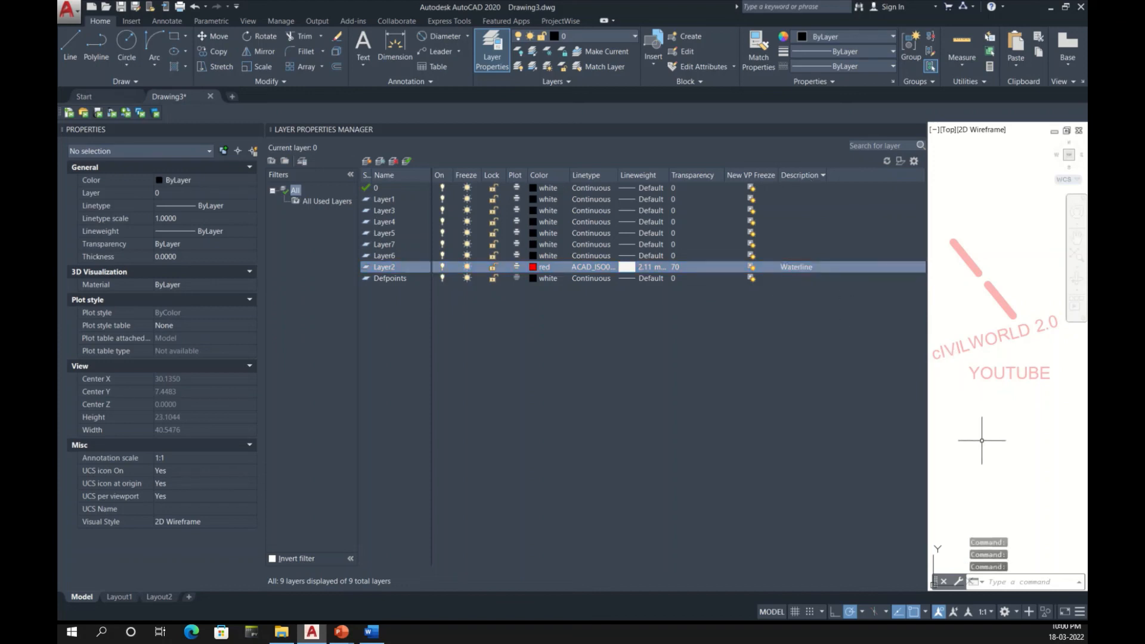